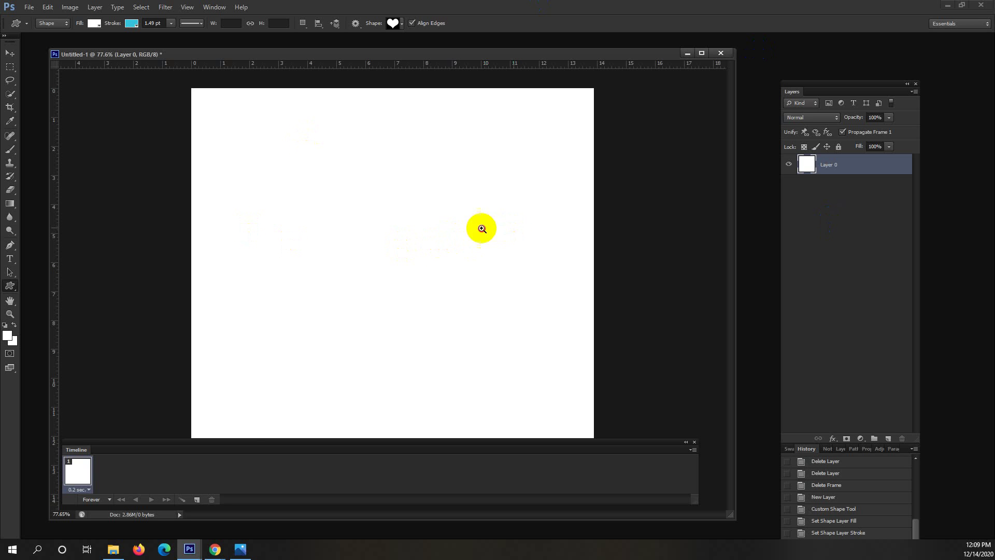
Switch to Chrome and search Google Images for "animation characters"
{"action": "left_click_drag", "start_coordinate": [480, 226], "coordinate": [455, 225]}
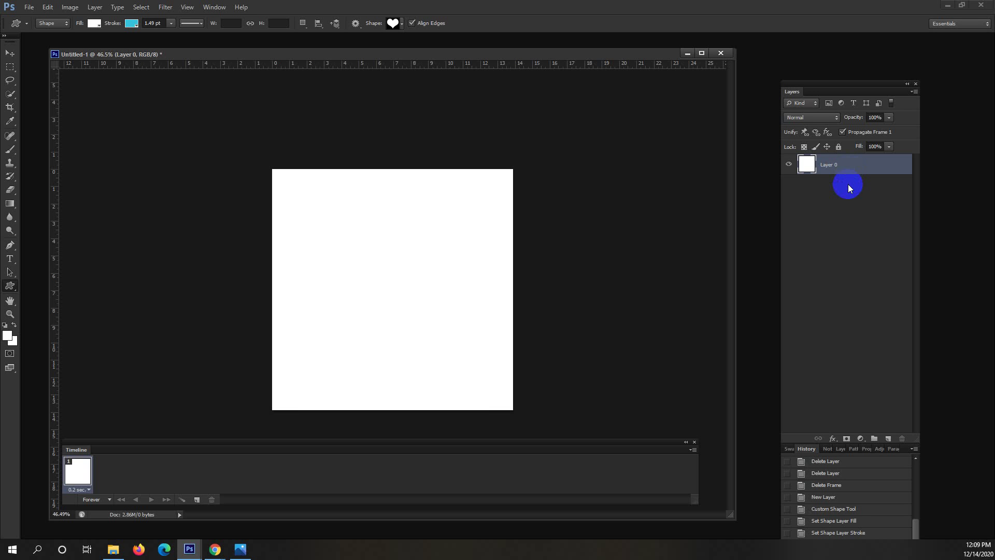
{"action": "left_click", "coordinate": [215, 548]}
{"action": "left_click", "coordinate": [205, 529]}
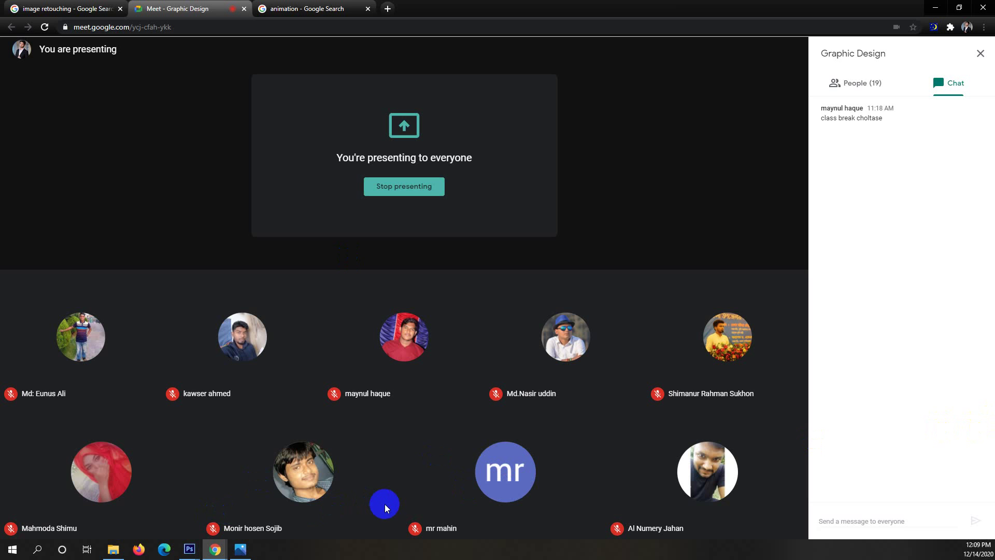
{"action": "left_click", "coordinate": [279, 8]}
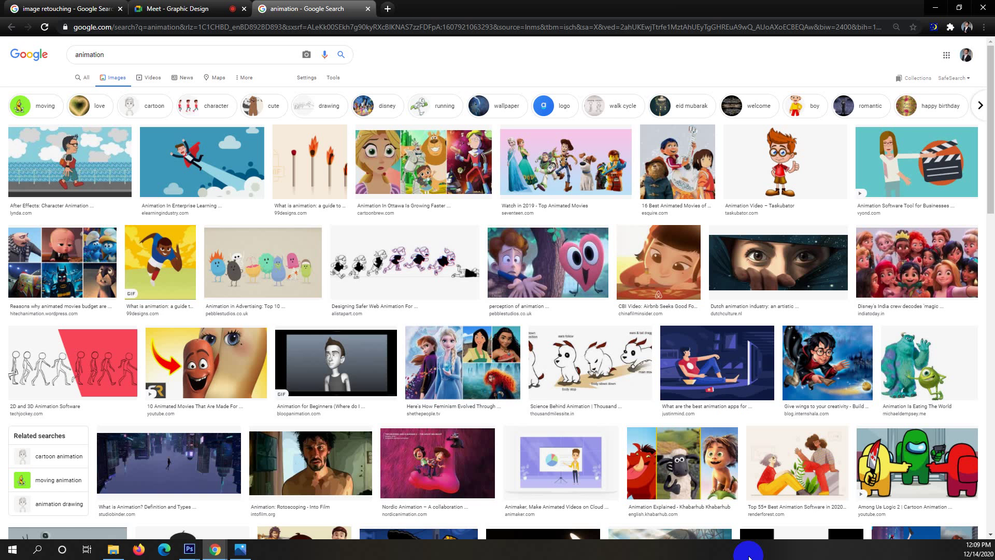
{"action": "left_click", "coordinate": [155, 52]}
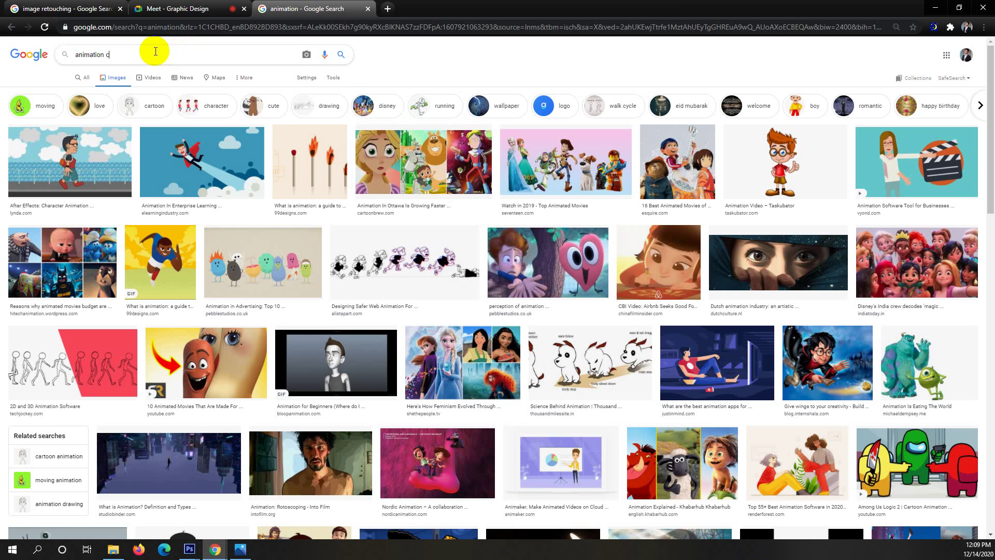
{"action": "key", "text": "Down"}
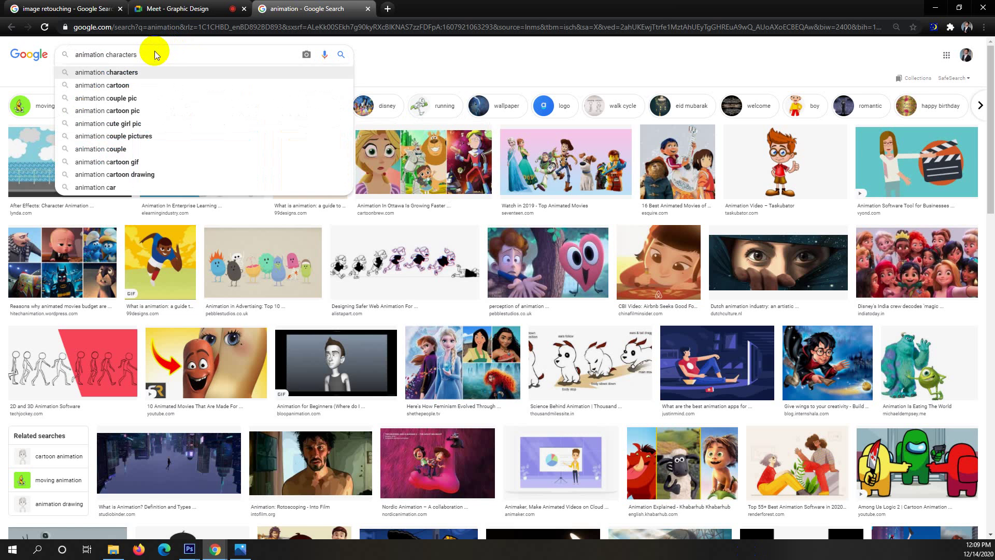
{"action": "key", "text": "Return"}
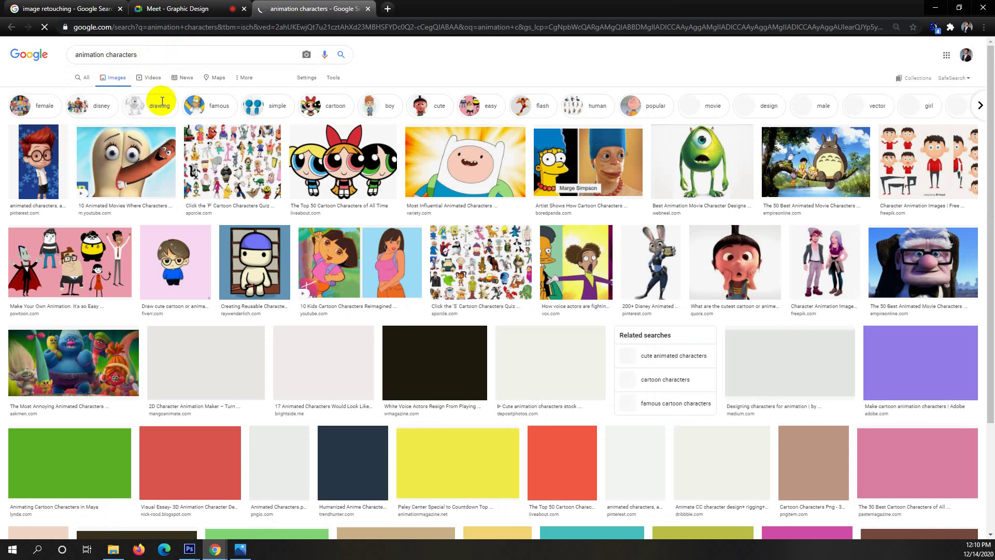
Browse the animation character images and preview the "Animate CC character design+ rigging" pose sheet
{"action": "scroll", "coordinate": [440, 240], "scroll_direction": "down", "scroll_amount": 4}
{"action": "scroll", "coordinate": [424, 249], "scroll_direction": "up", "scroll_amount": 4}
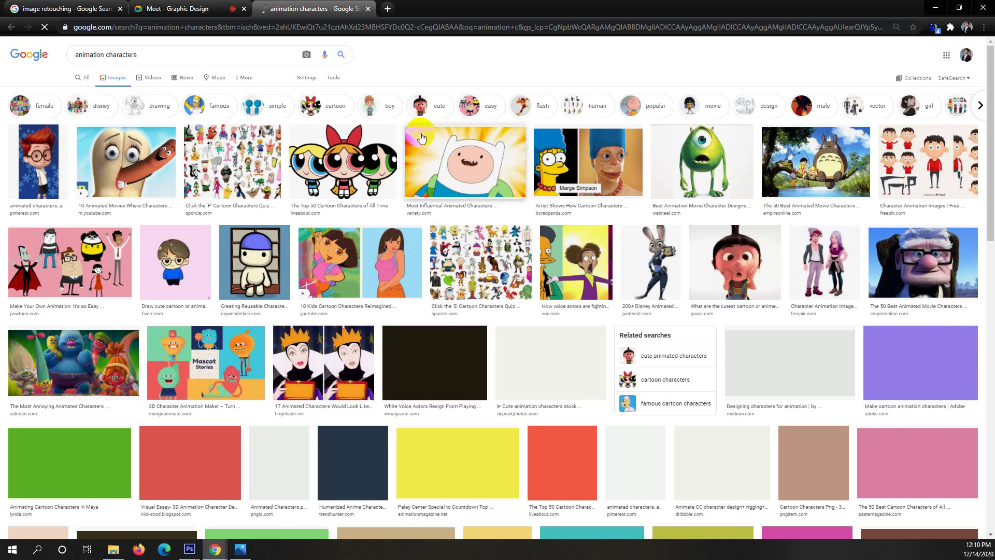
{"action": "scroll", "coordinate": [561, 250], "scroll_direction": "down", "scroll_amount": 2}
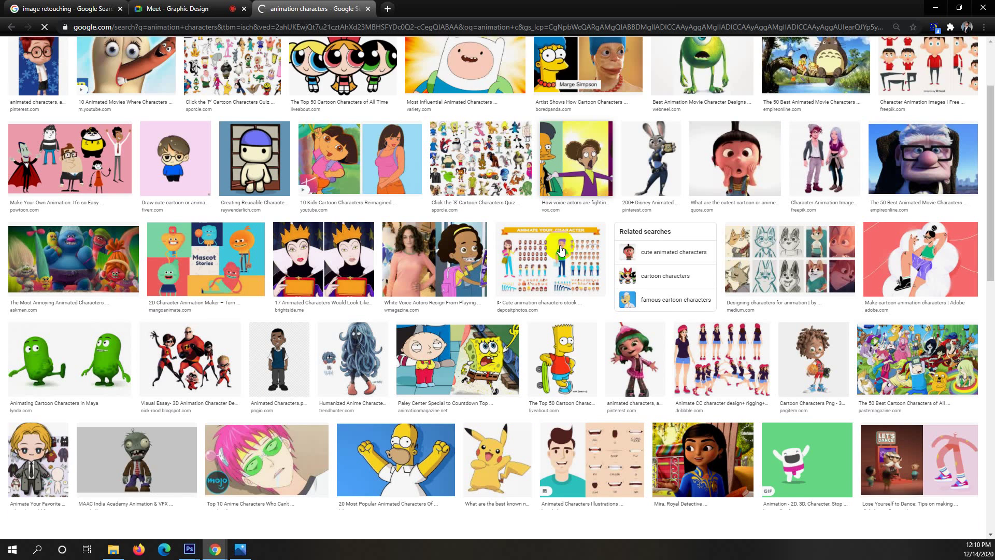
{"action": "scroll", "coordinate": [560, 251], "scroll_direction": "down", "scroll_amount": 1}
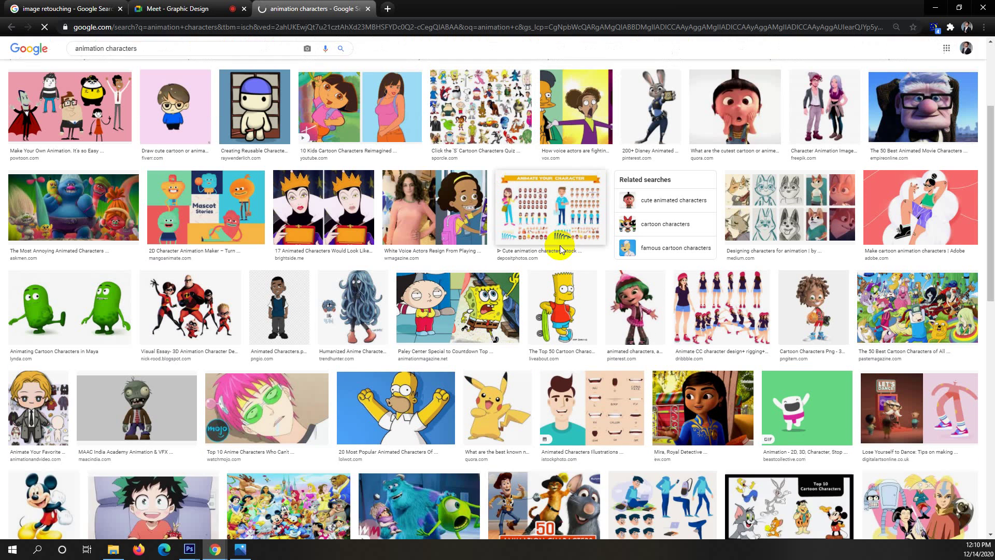
{"action": "left_click", "coordinate": [683, 319]}
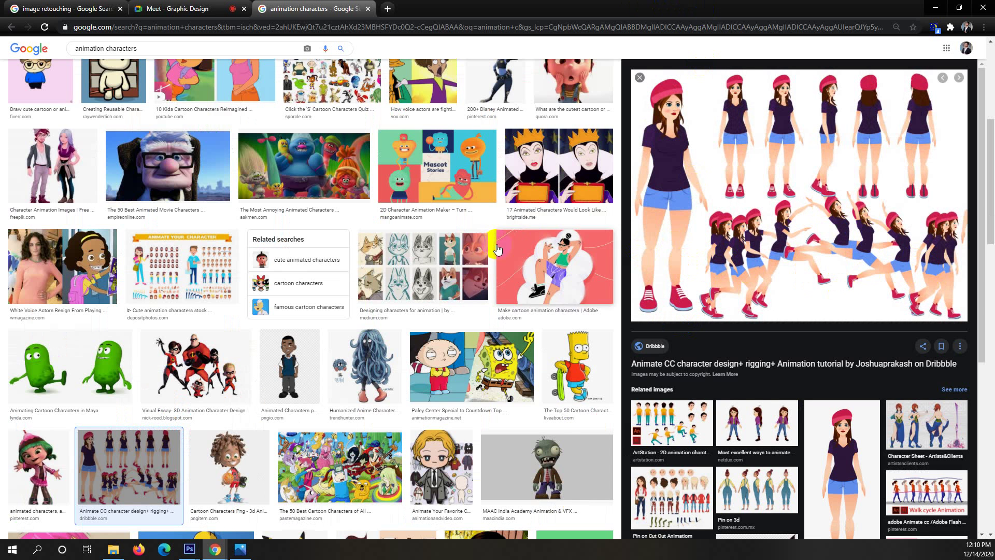
Look through the other character results for usable pose sheets and close the image preview
{"action": "scroll", "coordinate": [495, 299], "scroll_direction": "up", "scroll_amount": 5}
{"action": "scroll", "coordinate": [495, 299], "scroll_direction": "up", "scroll_amount": 1}
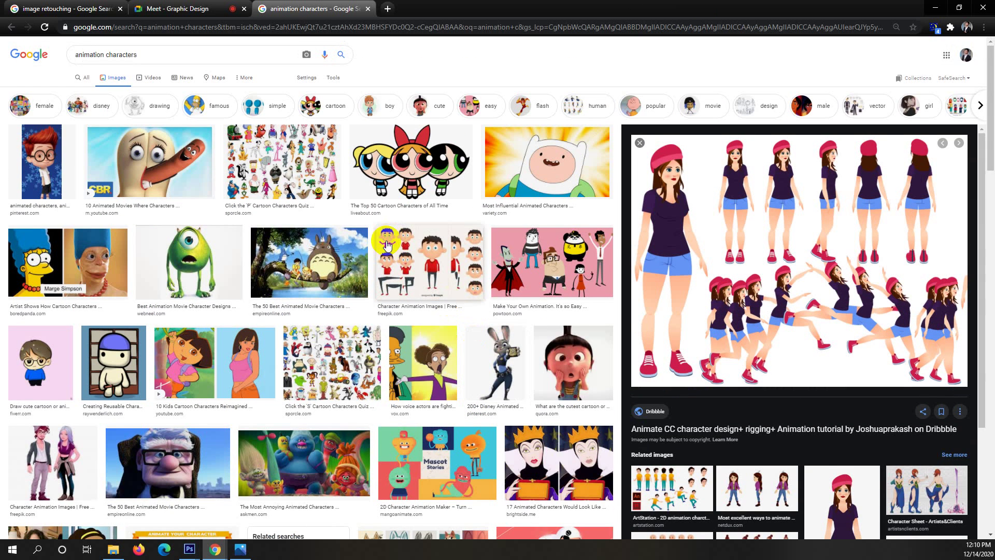
{"action": "scroll", "coordinate": [363, 248], "scroll_direction": "down", "scroll_amount": 4}
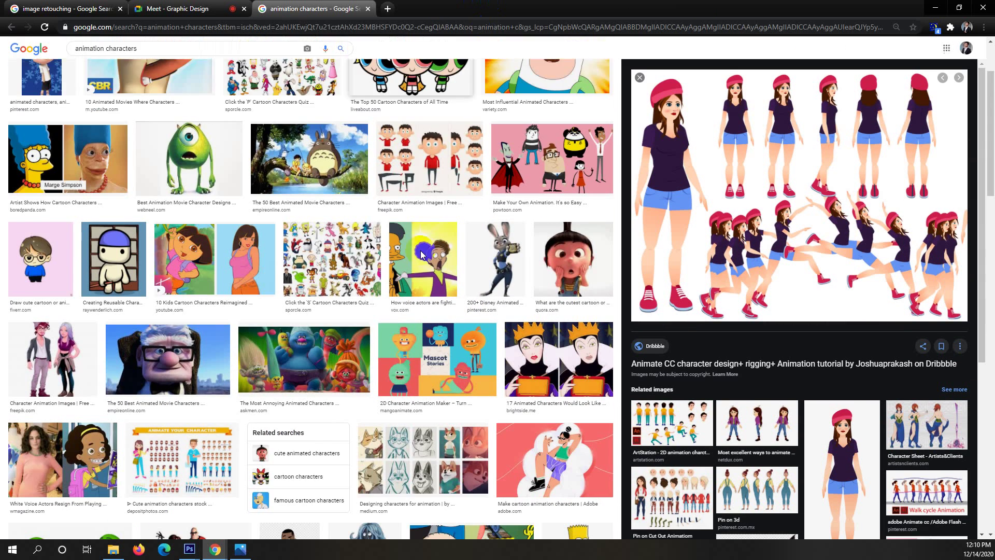
{"action": "scroll", "coordinate": [351, 436], "scroll_direction": "down", "scroll_amount": 7}
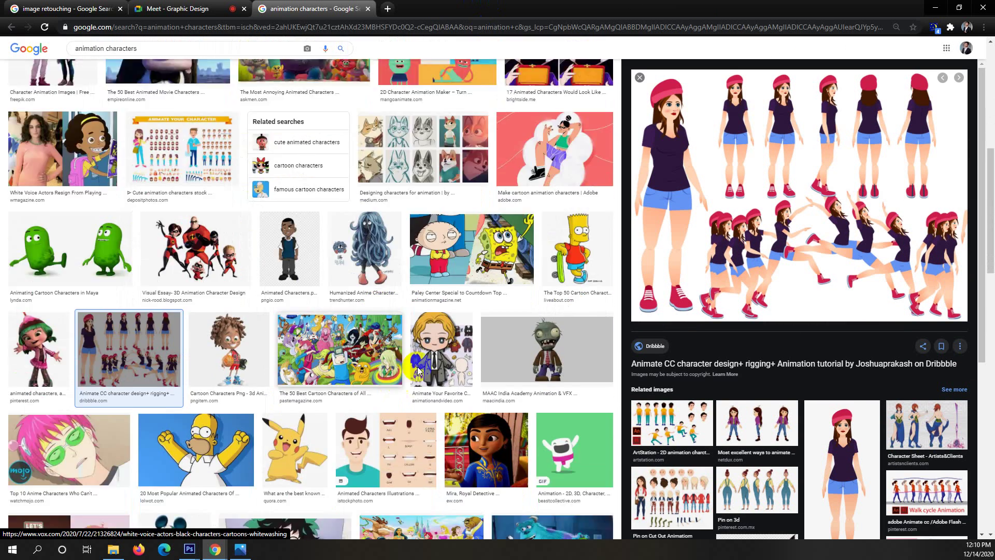
{"action": "scroll", "coordinate": [430, 350], "scroll_direction": "down", "scroll_amount": 2}
{"action": "scroll", "coordinate": [430, 350], "scroll_direction": "up", "scroll_amount": 12}
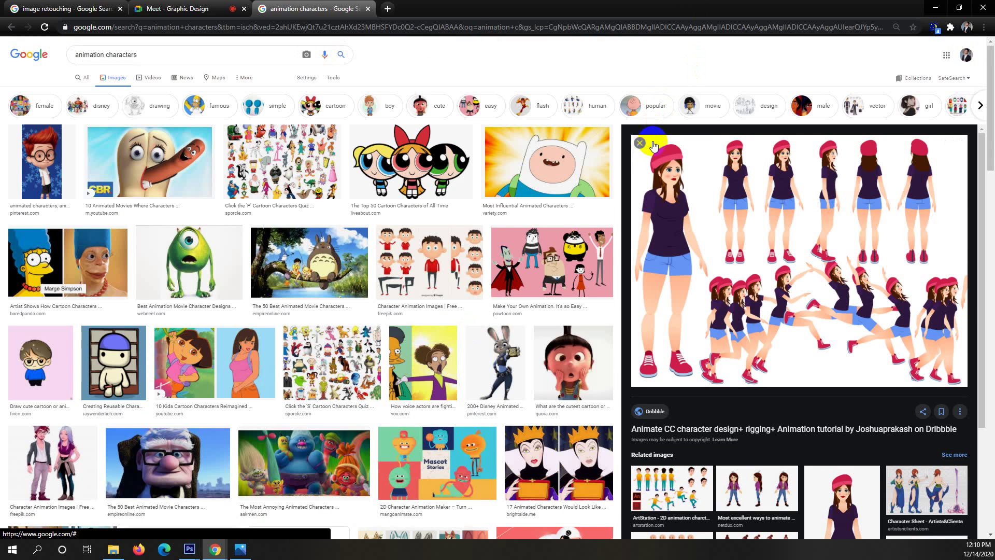
{"action": "left_click", "coordinate": [747, 145]}
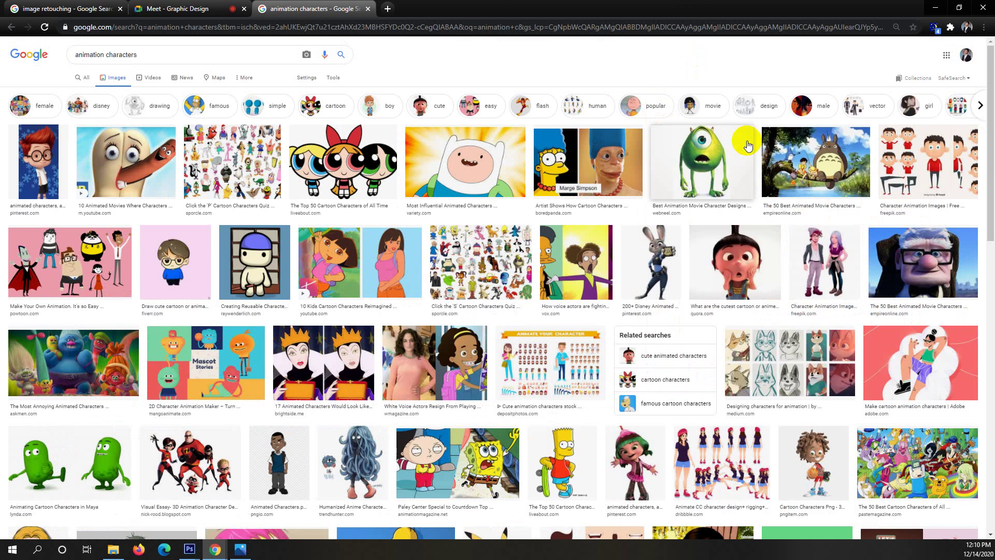
Extend the image search to "animation characters png" and return to its results after checking the Meet call
{"action": "left_click", "coordinate": [148, 54]}
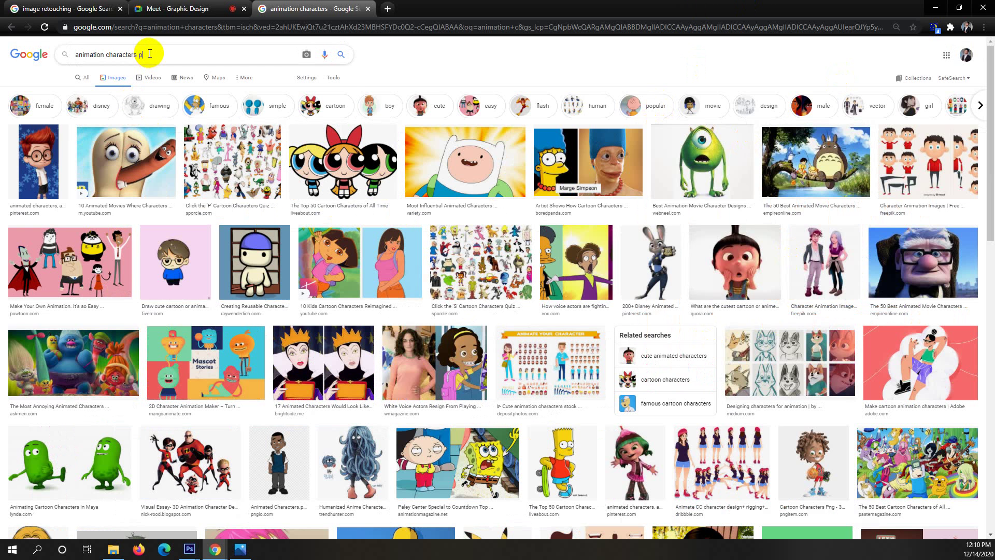
{"action": "type", "text": "png"}
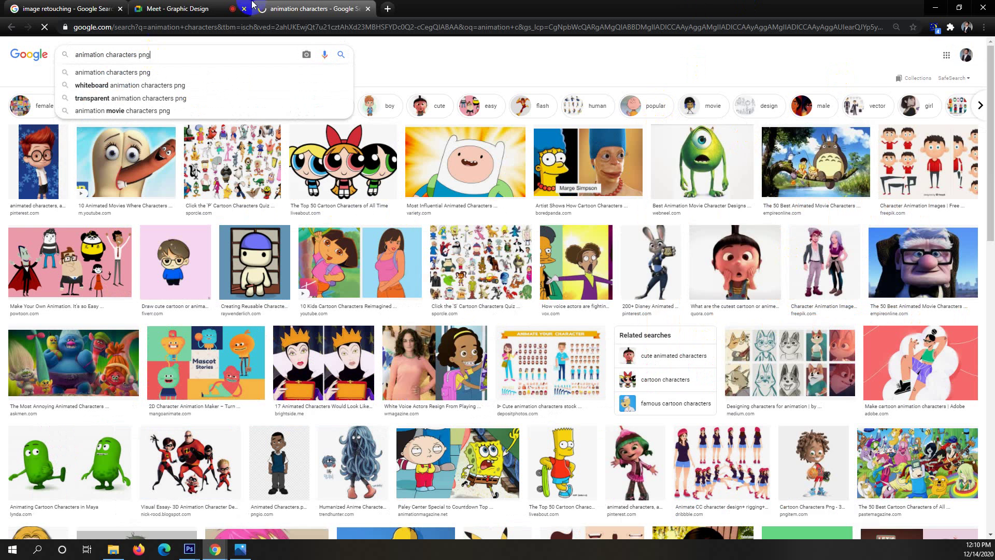
{"action": "key", "text": "Return"}
{"action": "left_click", "coordinate": [249, 4]}
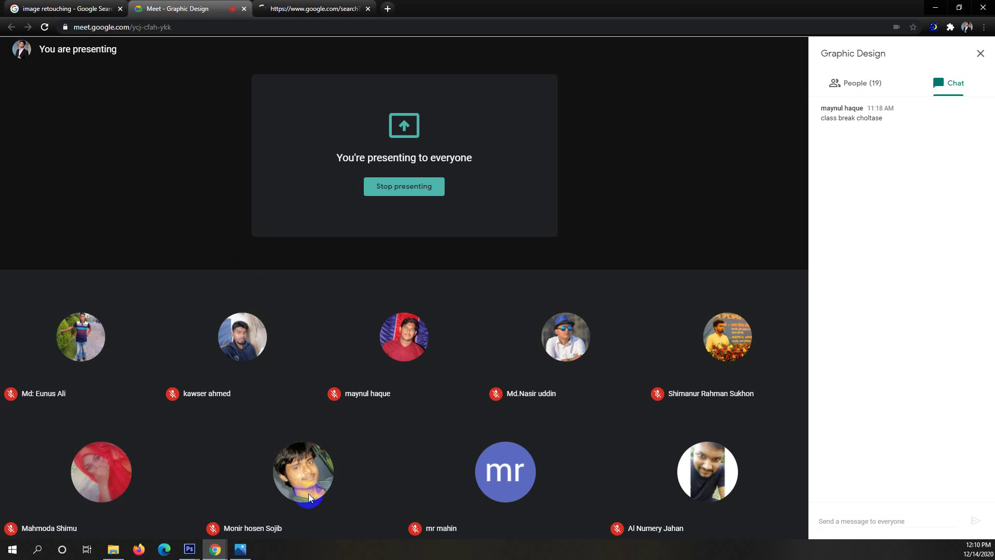
{"action": "left_click", "coordinate": [293, 5]}
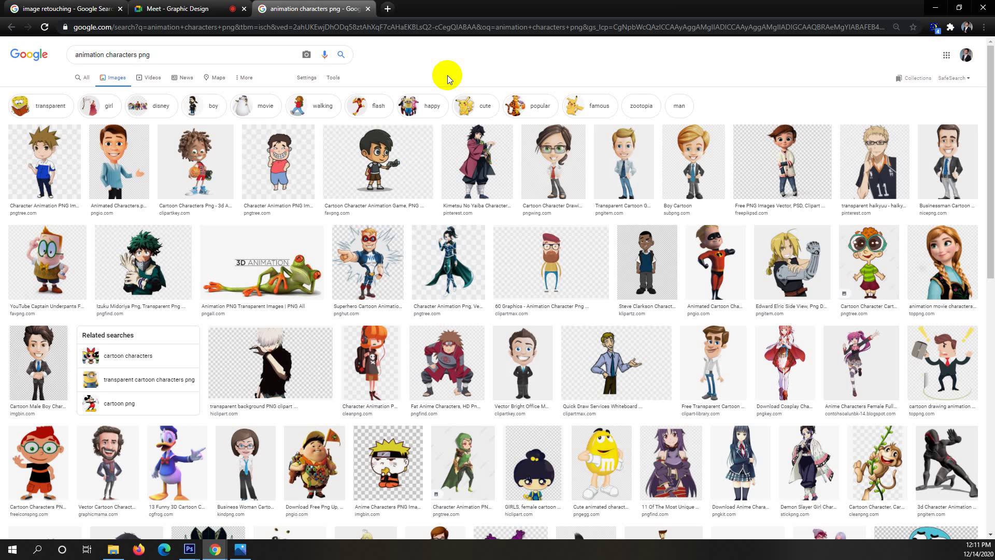
Browse the PNG character results and preview the "2d Game Characters Design Animation" sprite sheet
{"action": "scroll", "coordinate": [344, 262], "scroll_direction": "down", "scroll_amount": 4}
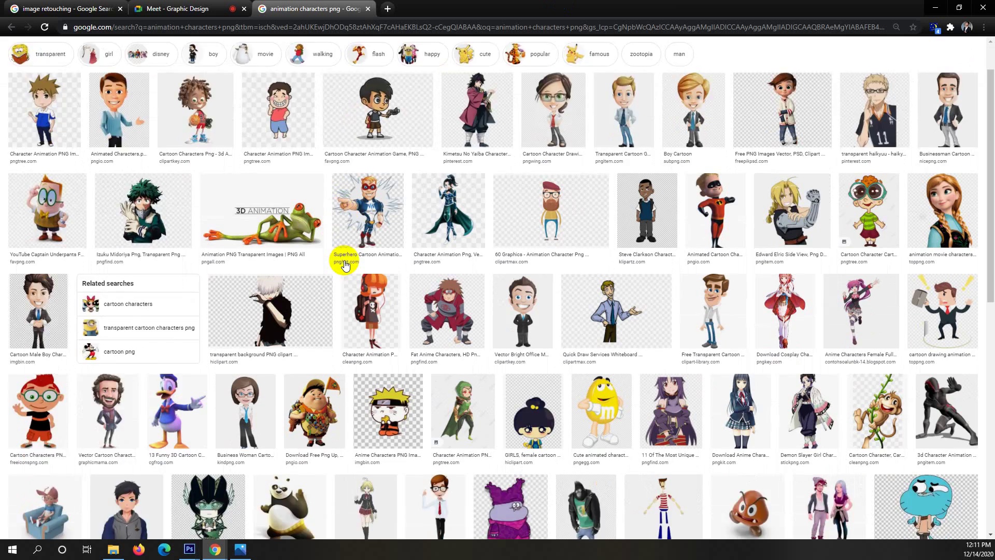
{"action": "scroll", "coordinate": [346, 265], "scroll_direction": "down", "scroll_amount": 6}
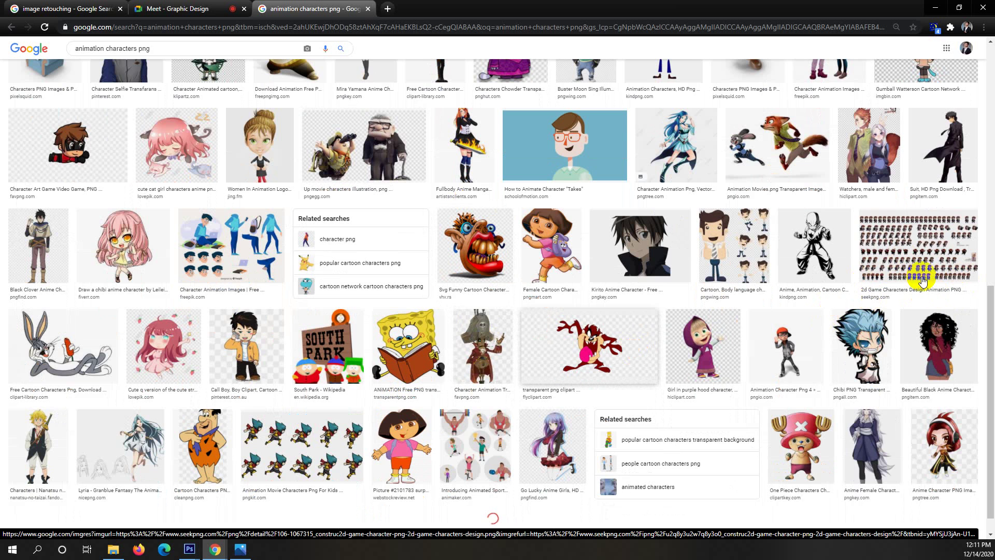
{"action": "scroll", "coordinate": [921, 280], "scroll_direction": "up", "scroll_amount": 2}
{"action": "scroll", "coordinate": [921, 276], "scroll_direction": "up", "scroll_amount": 10}
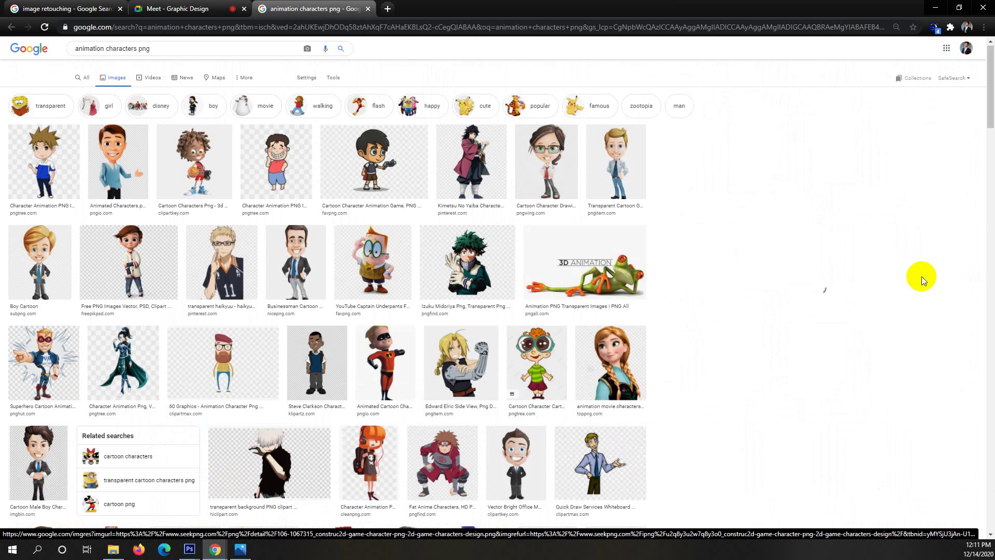
{"action": "scroll", "coordinate": [921, 275], "scroll_direction": "down", "scroll_amount": 1}
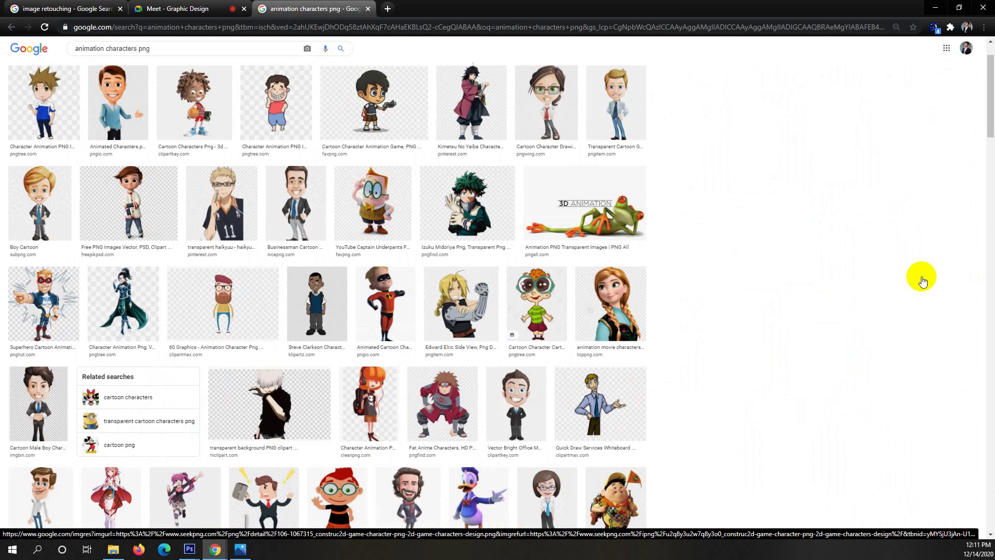
{"action": "left_click", "coordinate": [921, 277]}
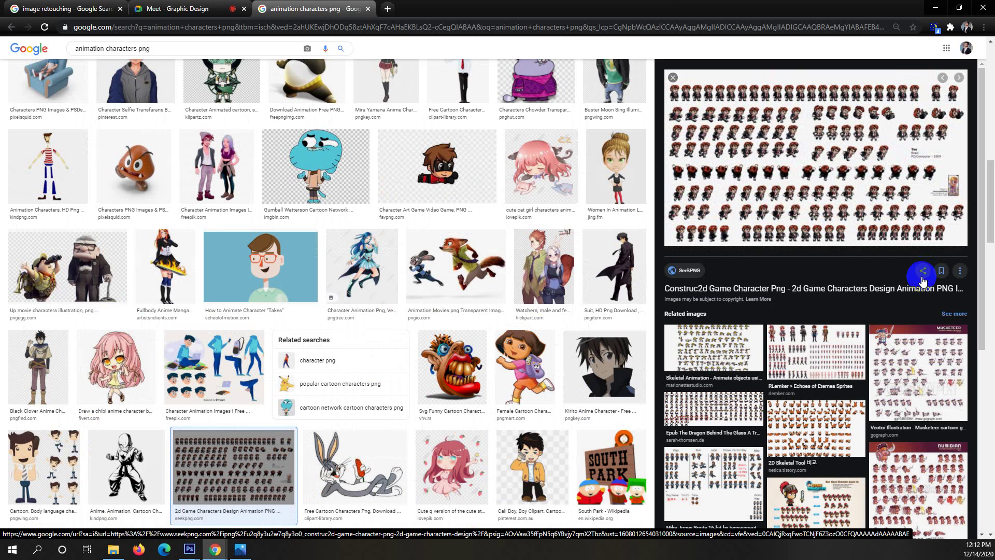
{"action": "scroll", "coordinate": [269, 285], "scroll_direction": "up", "scroll_amount": 6}
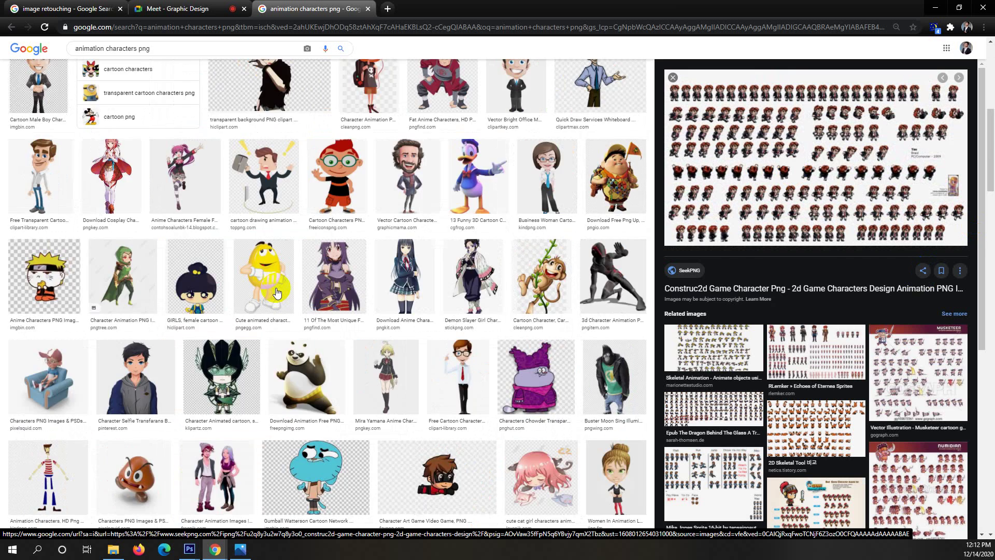
{"action": "scroll", "coordinate": [277, 293], "scroll_direction": "up", "scroll_amount": 7}
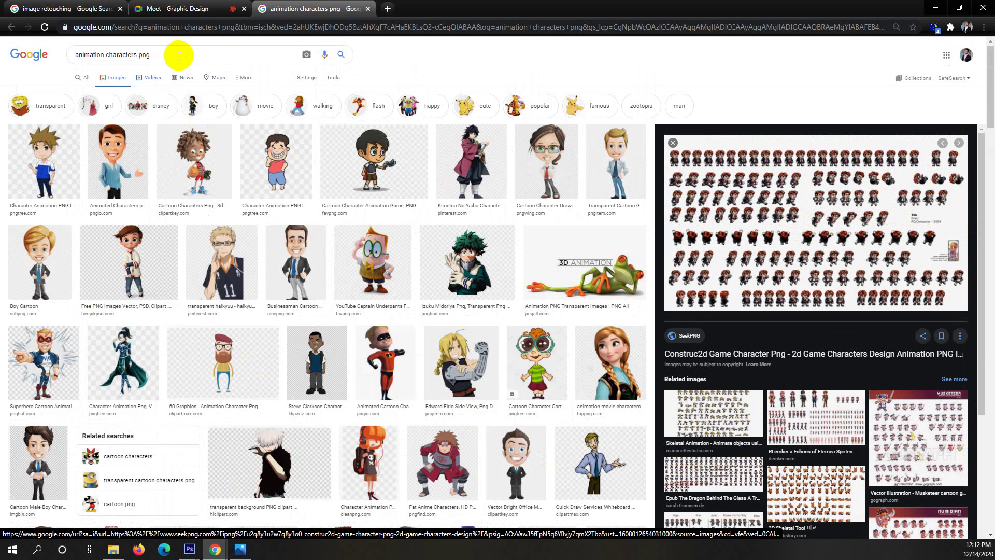
Remove "png" from the query, search for "animation characters" again and narrow the results to human
{"action": "left_click_drag", "start_coordinate": [176, 56], "coordinate": [139, 58]}
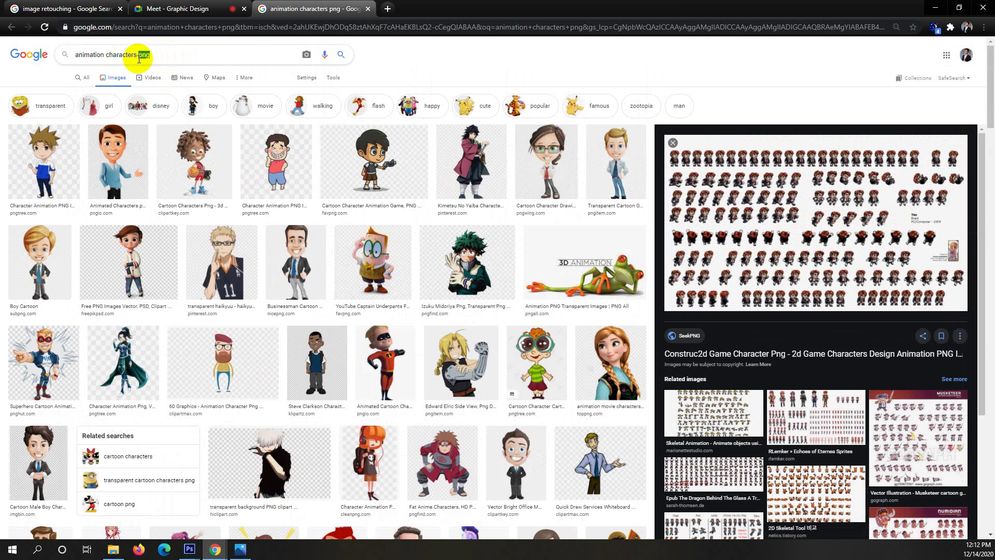
{"action": "key", "text": "BackSpace"}
{"action": "key", "text": "Return"}
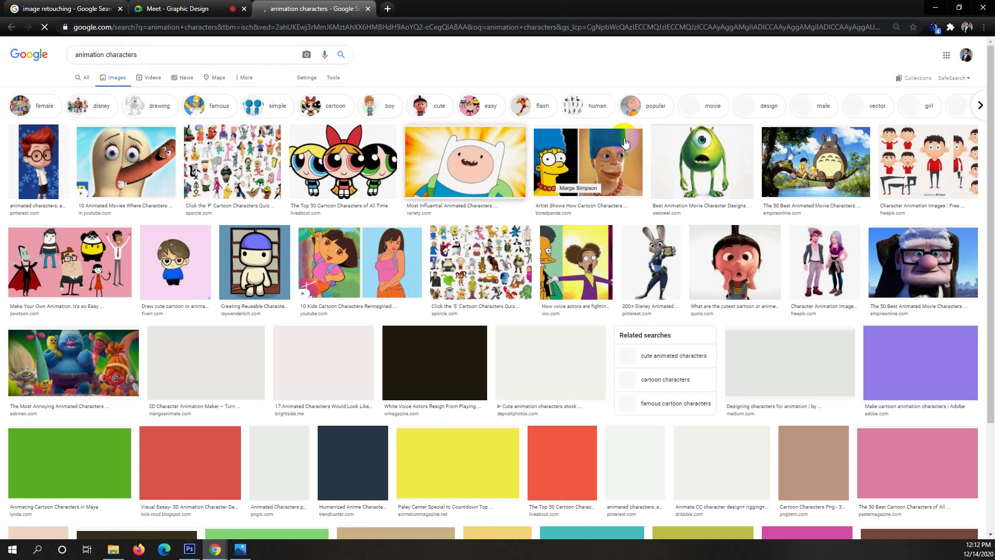
{"action": "left_click", "coordinate": [595, 105]}
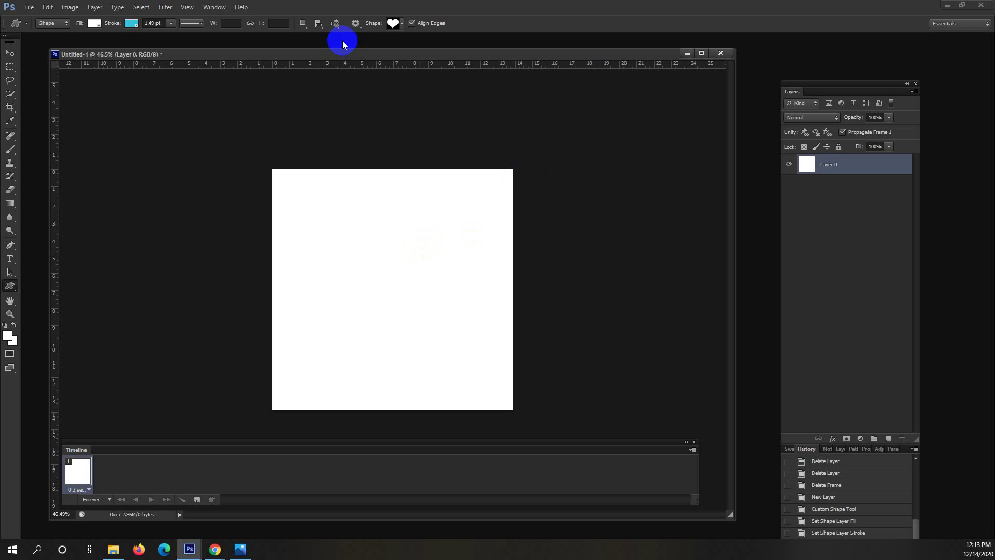
Paste the copied police officer character sheet into the Untitled-1 document in Photoshop as a new layer
{"action": "left_click_drag", "start_coordinate": [344, 52], "coordinate": [359, 54]}
{"action": "left_click", "coordinate": [399, 154]}
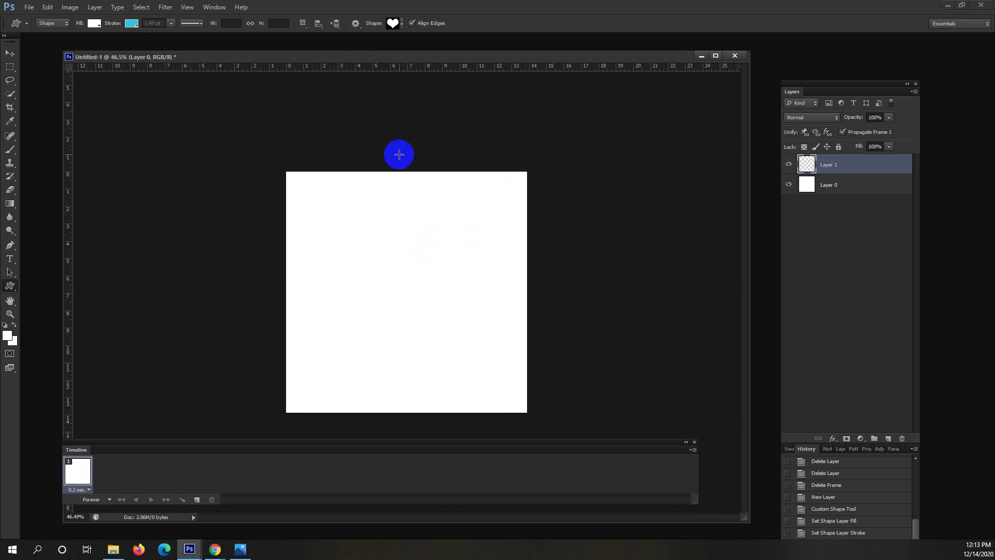
{"action": "key", "text": "ctrl+v"}
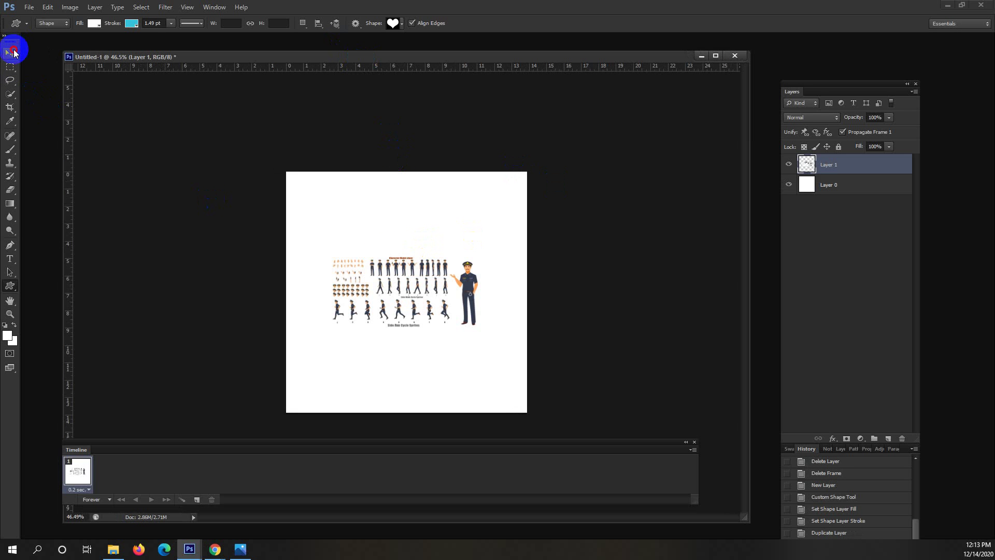
Scale the pasted character sheet up about its centre until it nearly fills the canvas width
{"action": "left_click", "coordinate": [14, 52]}
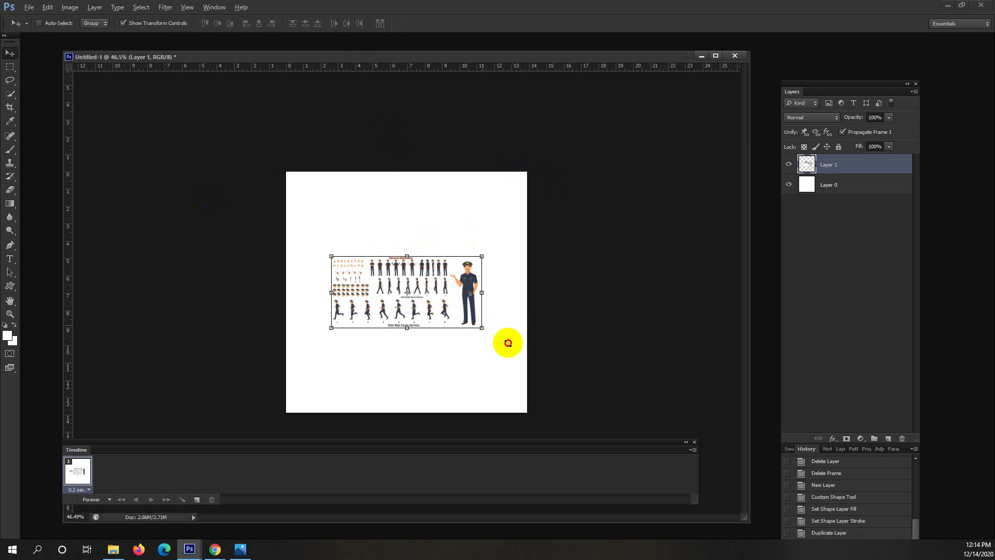
{"action": "key", "text": "ctrl+t"}
{"action": "mouse_move", "coordinate": [481, 327]}
{"action": "left_mouse_down"}
{"action": "mouse_move", "coordinate": [515, 333]}
{"action": "mouse_move", "coordinate": [524, 353]}
{"action": "left_mouse_up"}
{"action": "key", "text": "Return"}
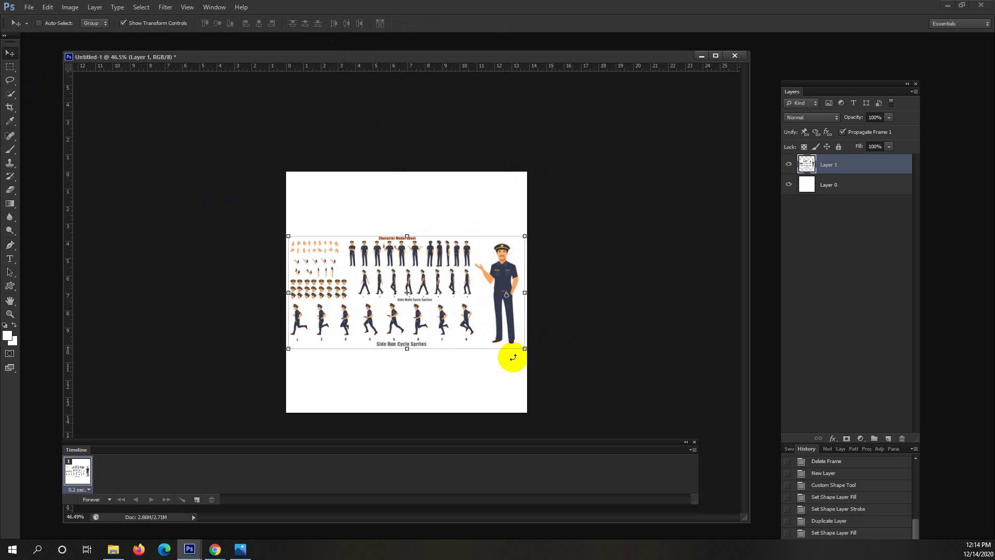
Move the enlarged character sheet slightly up and to the right on the canvas and activate the Rectangular Marquee tool
{"action": "left_click_drag", "start_coordinate": [447, 370], "coordinate": [479, 370]}
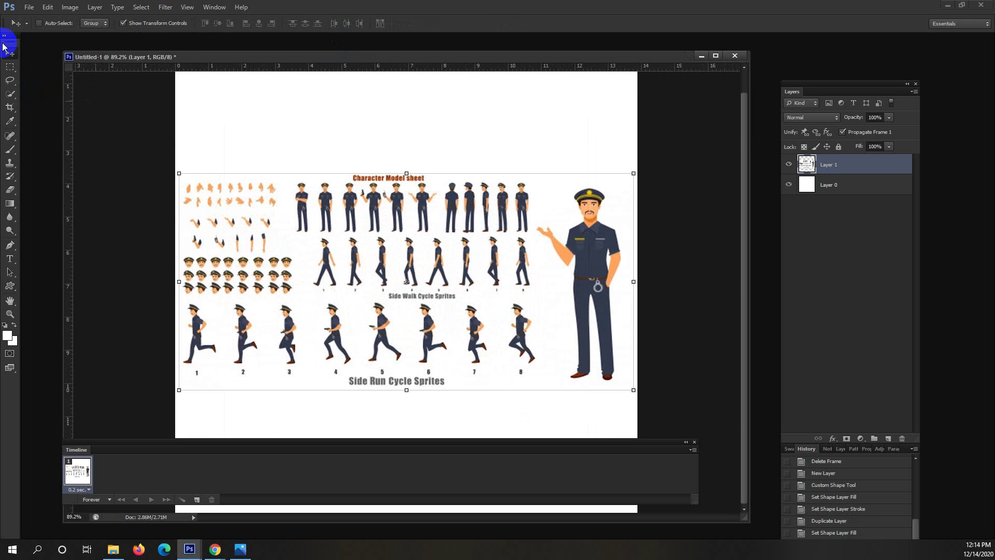
{"action": "mouse_move", "coordinate": [478, 229]}
{"action": "left_mouse_down"}
{"action": "mouse_move", "coordinate": [449, 209]}
{"action": "mouse_move", "coordinate": [473, 238]}
{"action": "left_mouse_up"}
{"action": "left_click", "coordinate": [11, 70]}
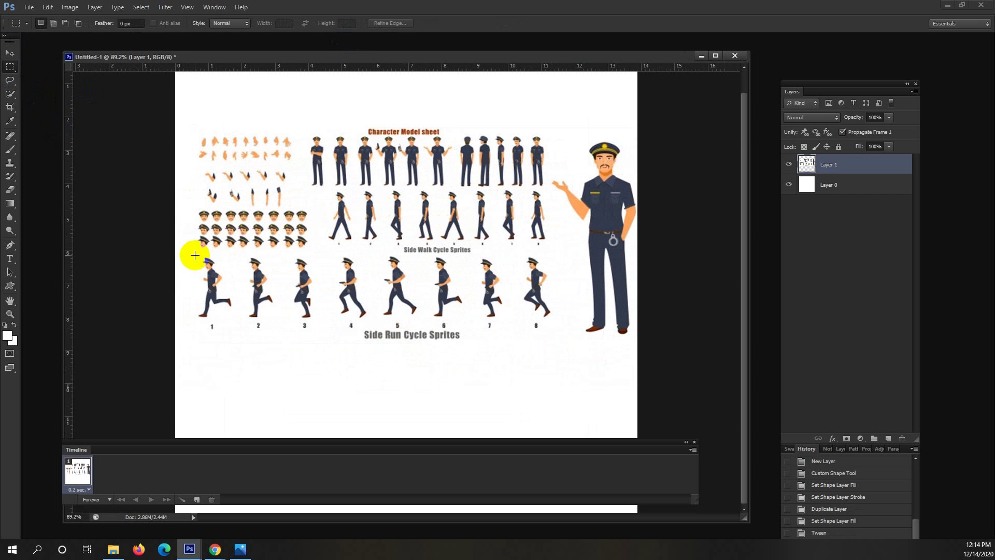
Clear the first side run cycle pose from the character sheet with a rectangular selection and undo the deletion
{"action": "left_click_drag", "start_coordinate": [195, 255], "coordinate": [245, 311]}
{"action": "key", "text": "Delete"}
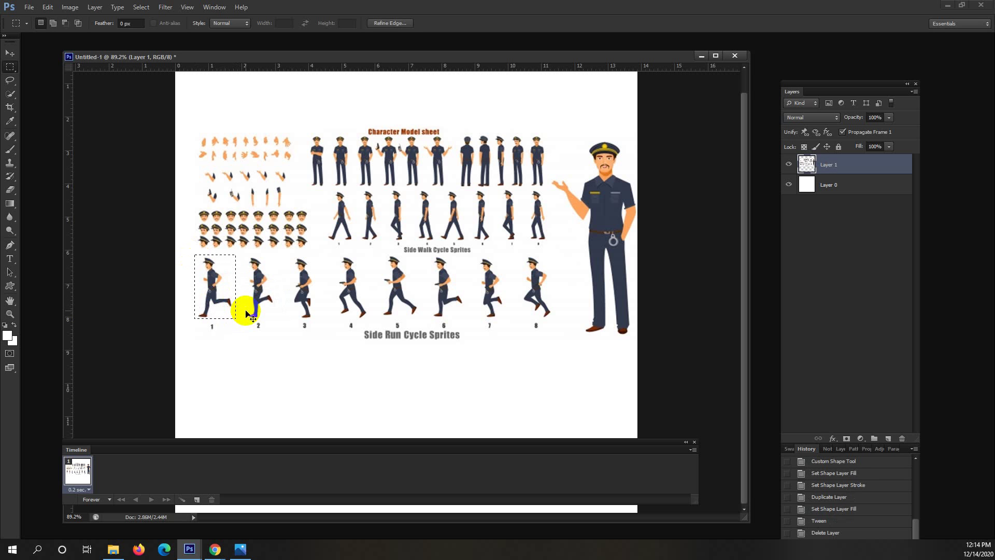
{"action": "key", "text": "Delete"}
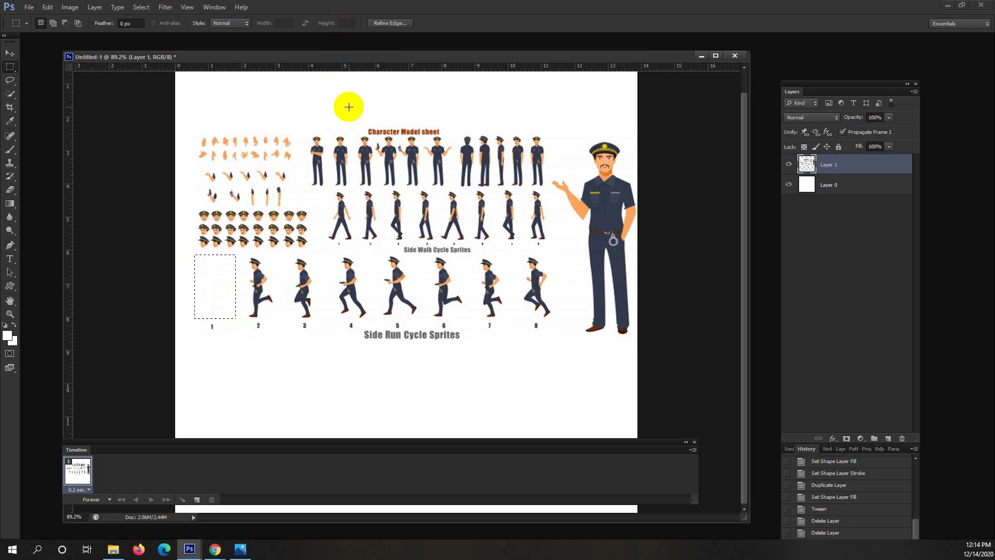
{"action": "key", "text": "ctrl+z"}
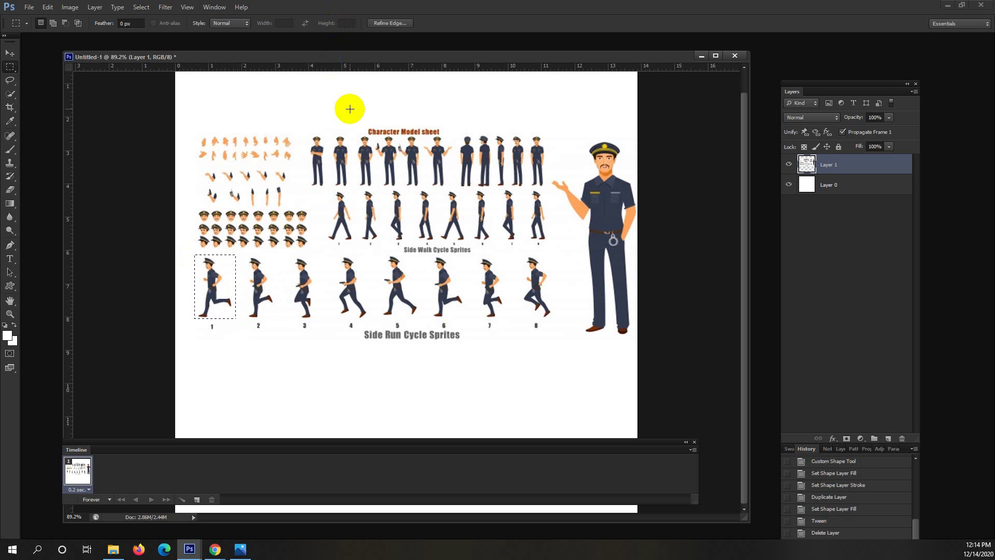
Try copying the selected first run pose onto its own layer and delete the copied layer
{"action": "key", "text": "ctrl+j"}
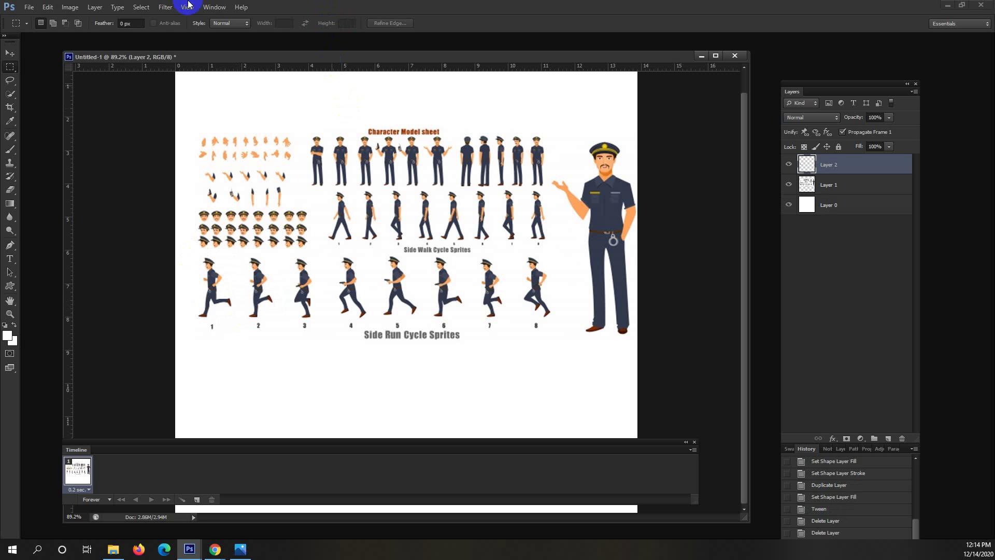
{"action": "left_click", "coordinate": [791, 188]}
{"action": "left_click", "coordinate": [791, 188]}
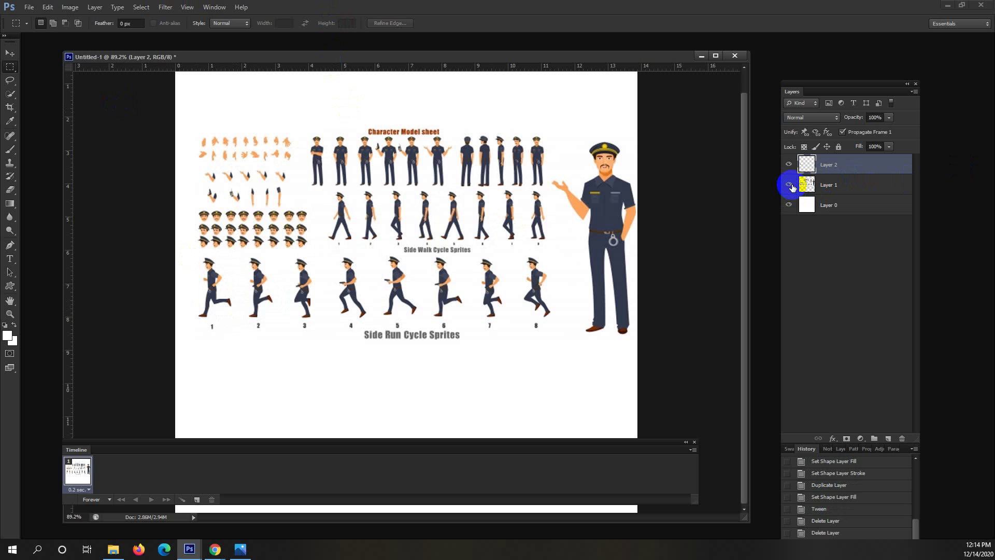
{"action": "key", "text": "Delete"}
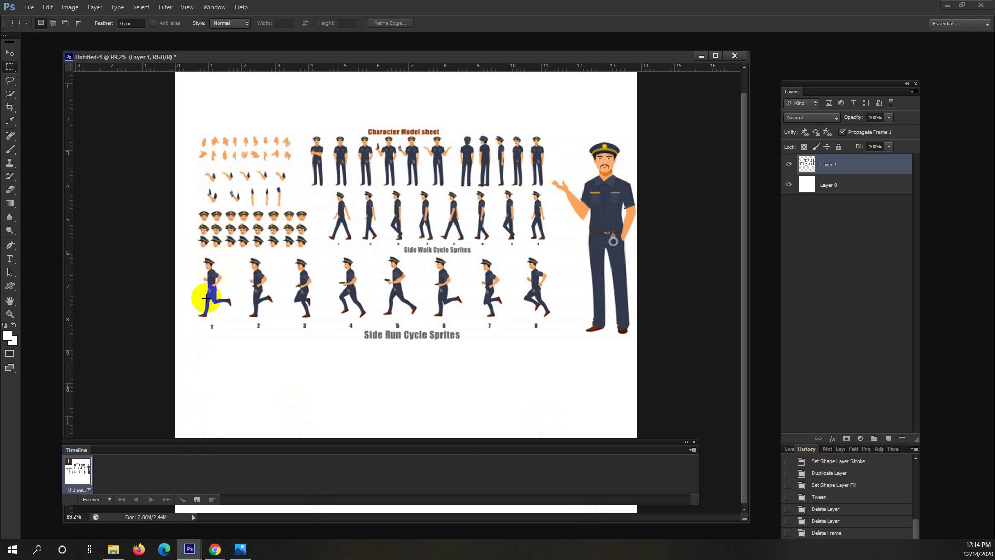
Switch to Chrome to check the Google Meet call and return to Photoshop by minimizing the browser
{"action": "left_click", "coordinate": [215, 551]}
{"action": "left_click", "coordinate": [195, 509]}
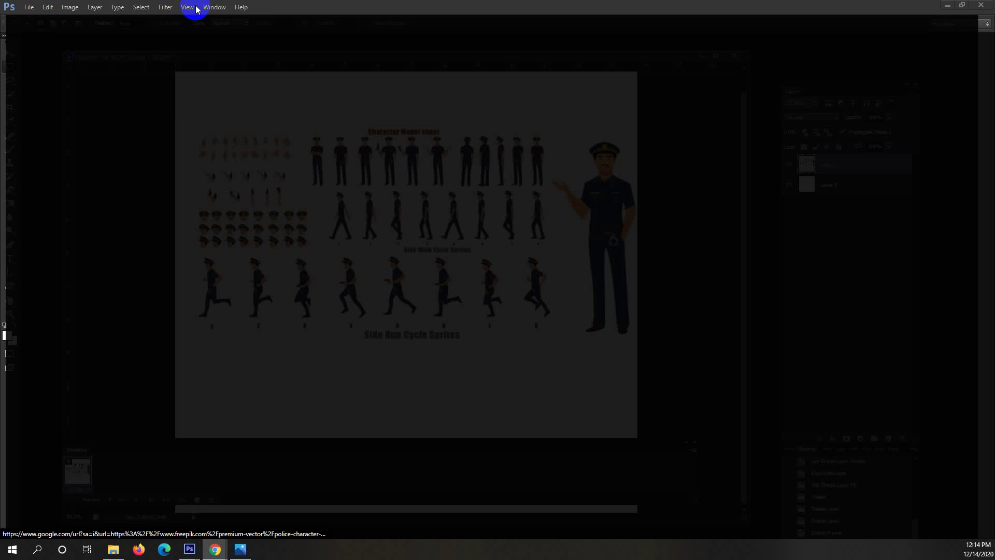
{"action": "key", "text": "ctrl+shift+Tab"}
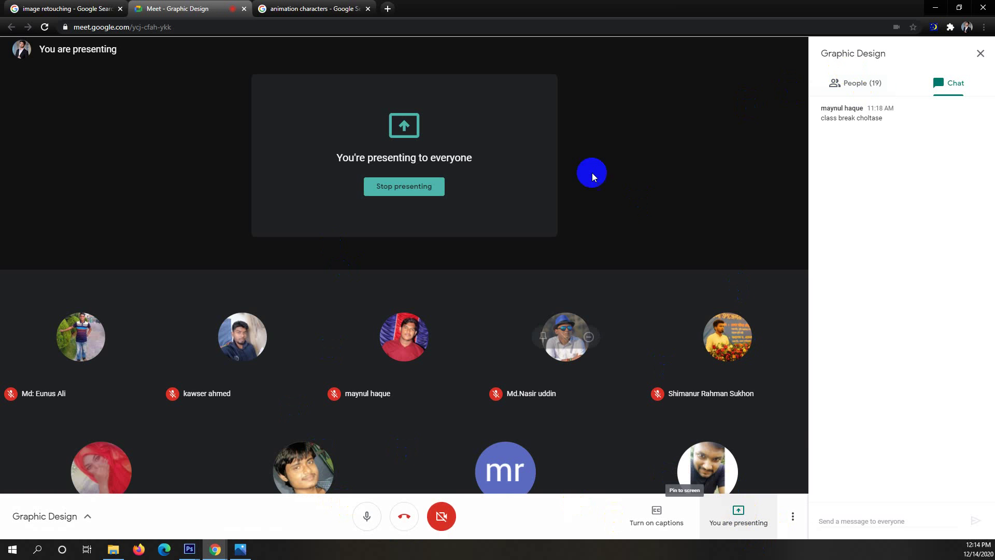
{"action": "left_click", "coordinate": [935, 7]}
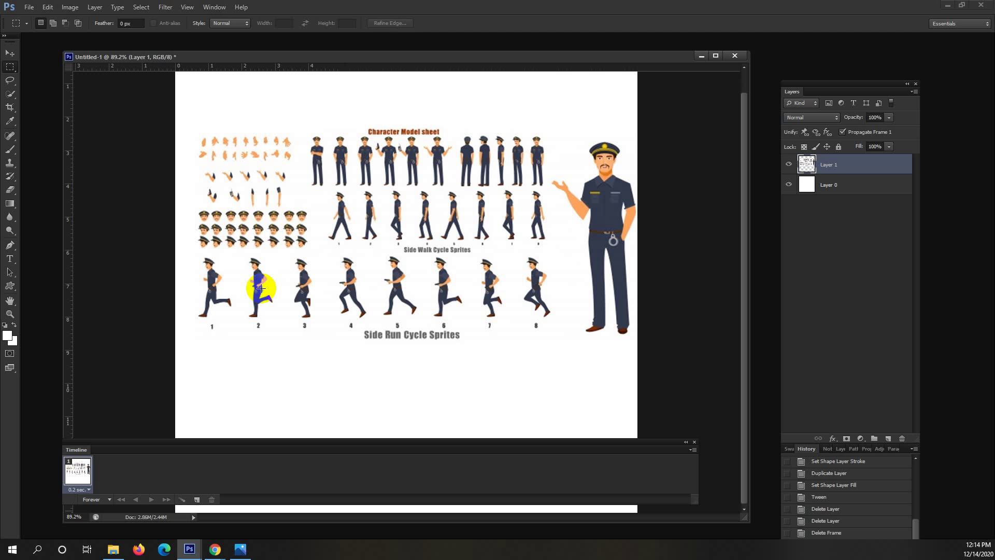
Try selecting and copying the first run pose again with tighter rectangular selections, and discard the copy and selection
{"action": "left_click_drag", "start_coordinate": [196, 254], "coordinate": [237, 319]}
{"action": "key", "text": "ctrl+v"}
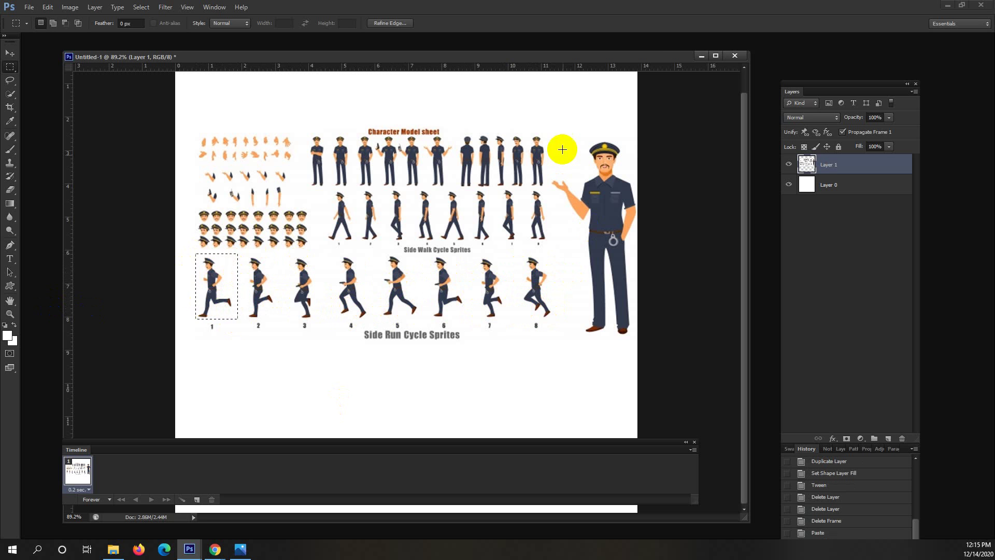
{"action": "key", "text": "ctrl+t"}
{"action": "key", "text": "Return"}
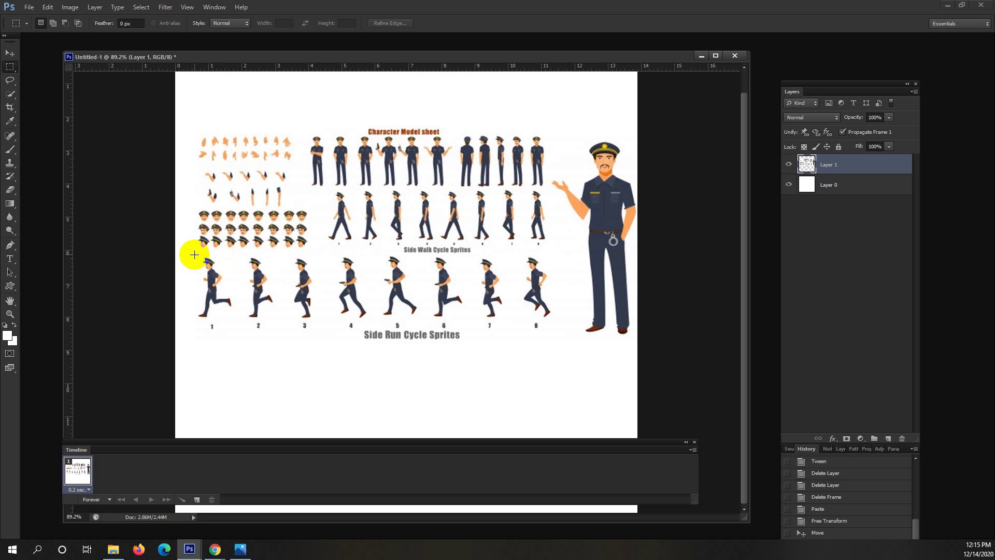
{"action": "left_click_drag", "start_coordinate": [194, 253], "coordinate": [234, 318]}
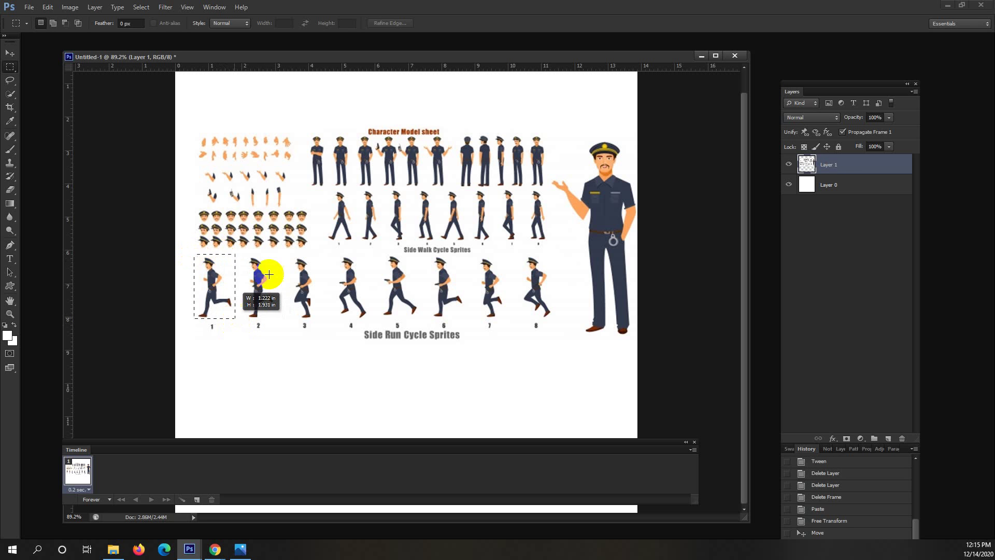
{"action": "key", "text": "ctrl+j"}
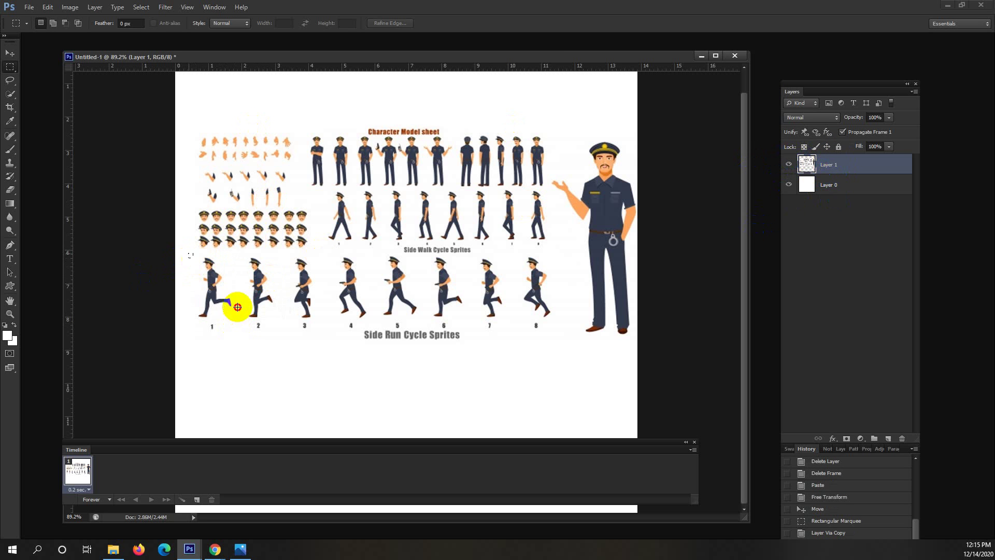
{"action": "left_click_drag", "start_coordinate": [237, 307], "coordinate": [239, 320]}
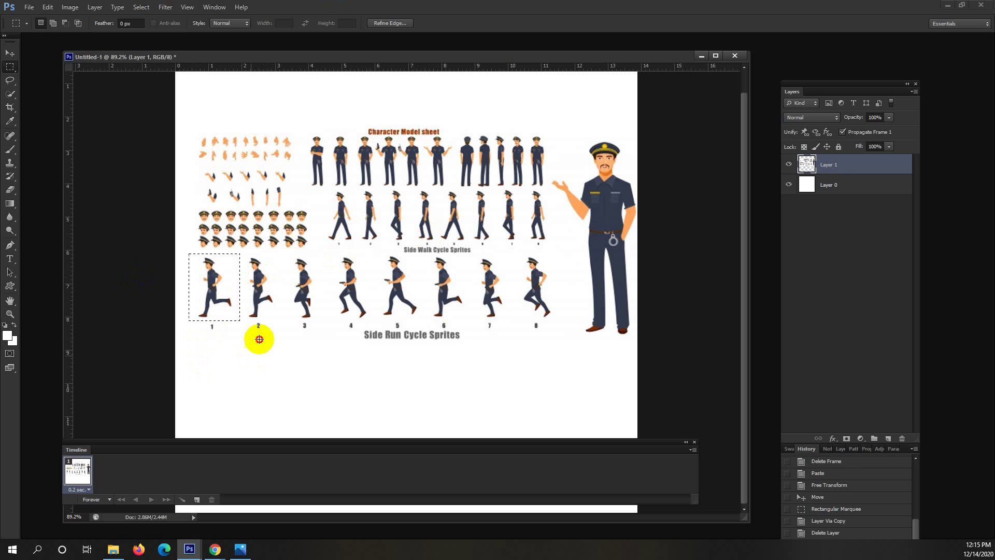
{"action": "left_click", "coordinate": [207, 268]}
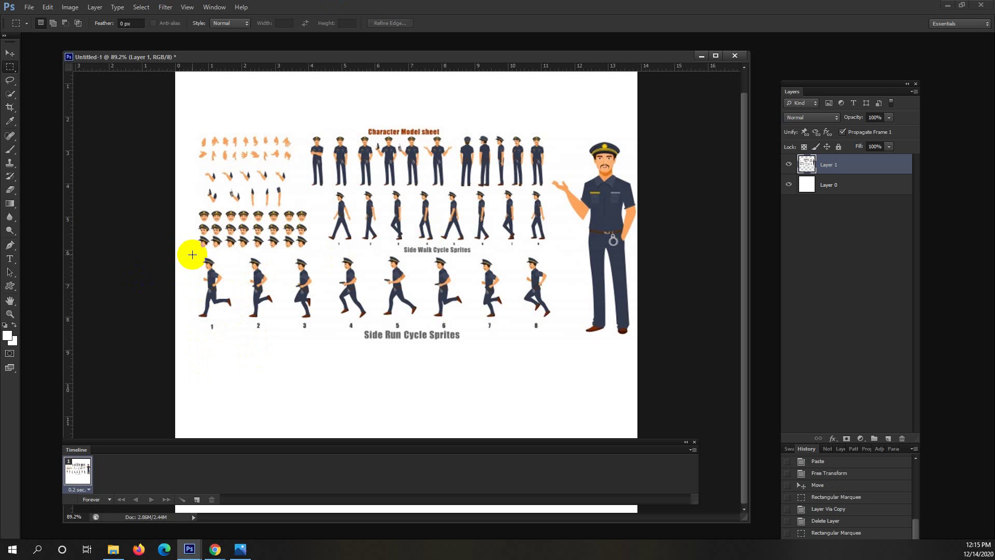
Copy run pose 1 from the sheet onto a new layer and hide Layer 1 to check the isolated figure
{"action": "left_click_drag", "start_coordinate": [186, 251], "coordinate": [244, 319]}
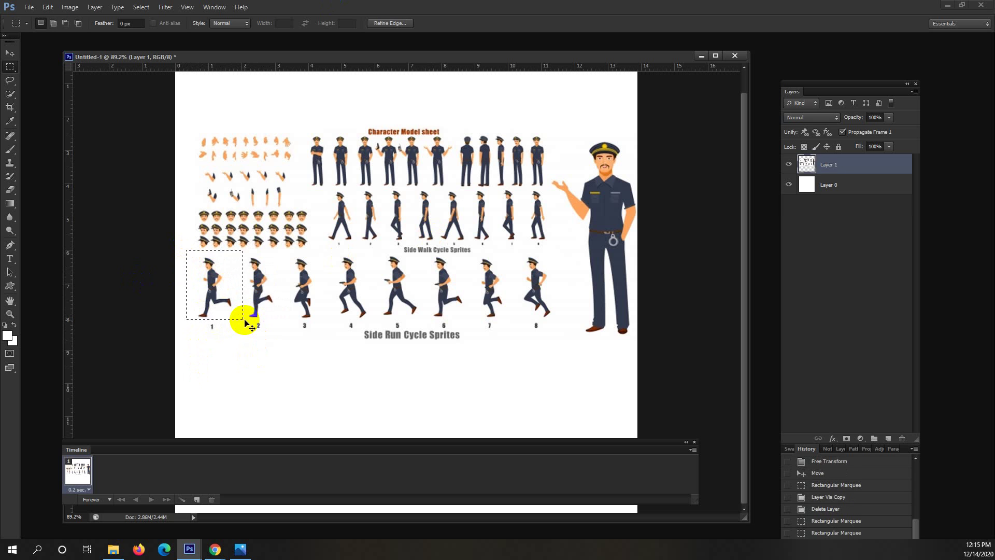
{"action": "key", "text": "ctrl+j"}
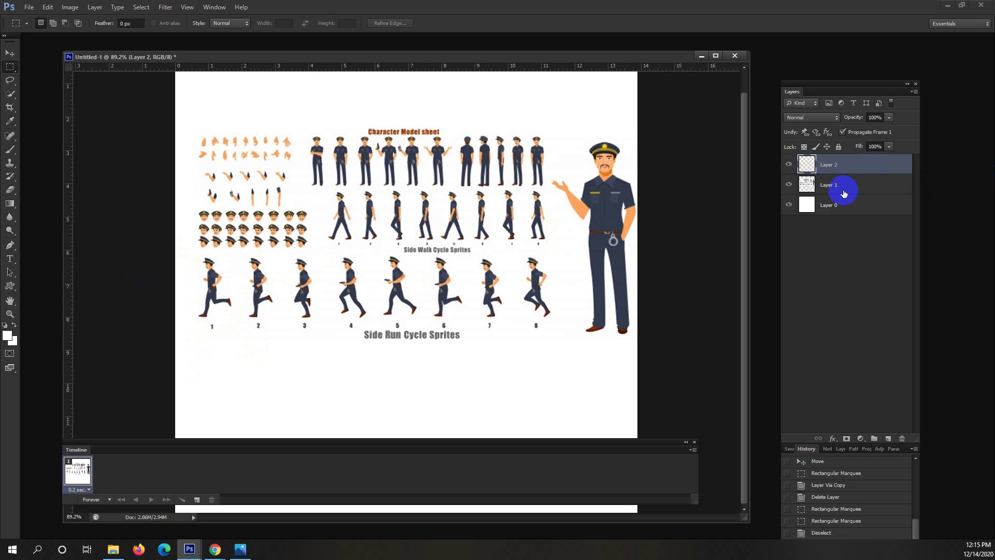
{"action": "left_click", "coordinate": [802, 186]}
{"action": "left_click", "coordinate": [792, 182]}
{"action": "left_click", "coordinate": [821, 163]}
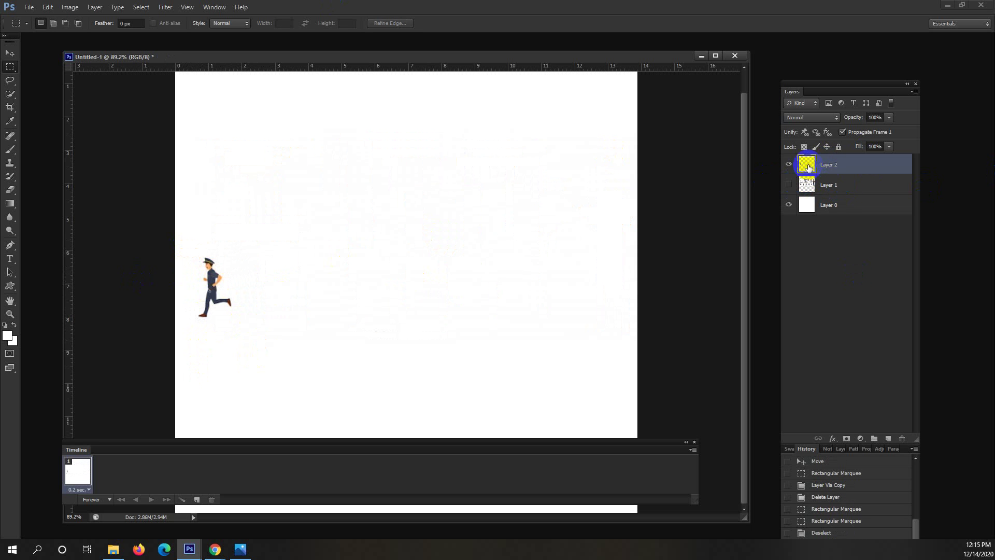
Show Layer 1 again and copy run pose 2 from it onto a new layer
{"action": "left_click", "coordinate": [806, 185]}
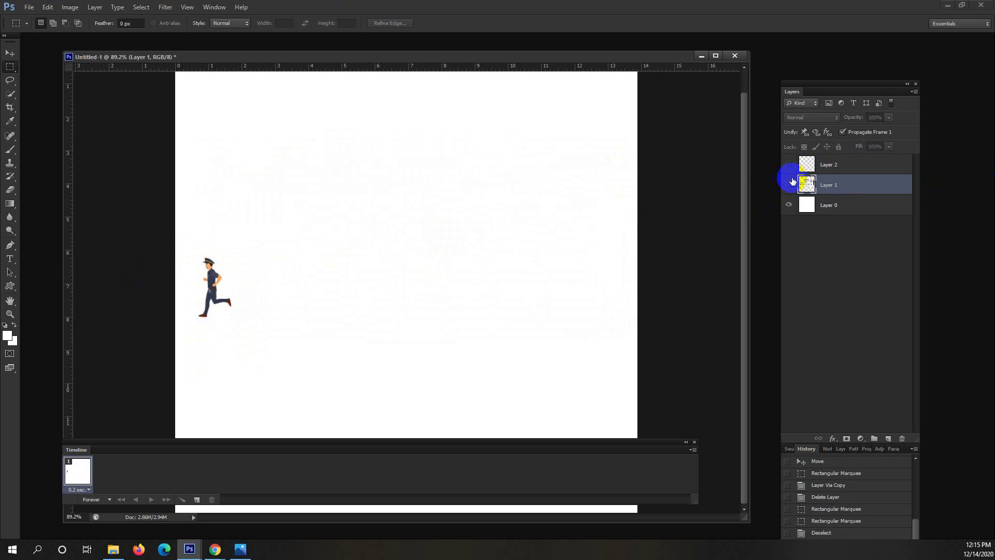
{"action": "left_click", "coordinate": [788, 184]}
{"action": "left_click", "coordinate": [811, 187]}
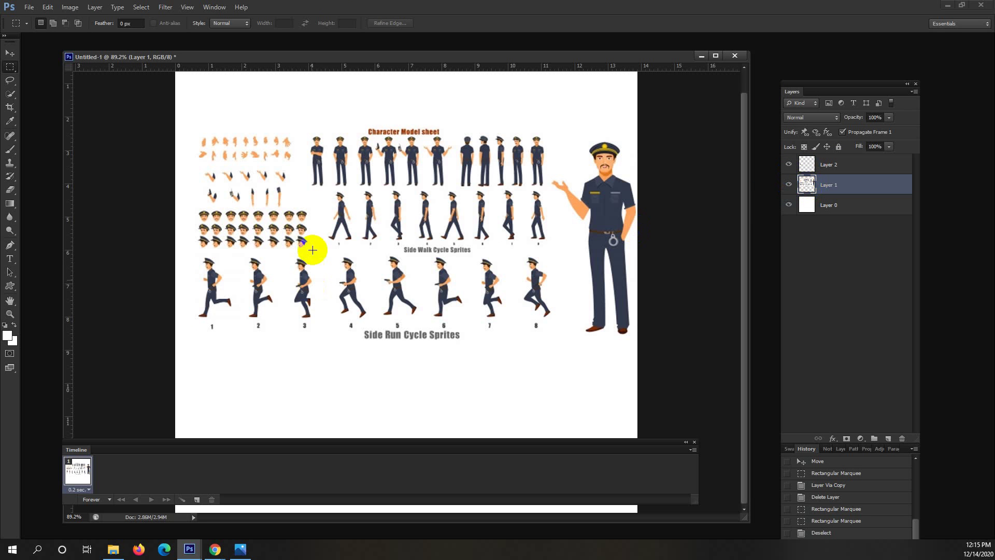
{"action": "left_click_drag", "start_coordinate": [240, 254], "coordinate": [280, 318]}
{"action": "key", "text": "ctrl+j"}
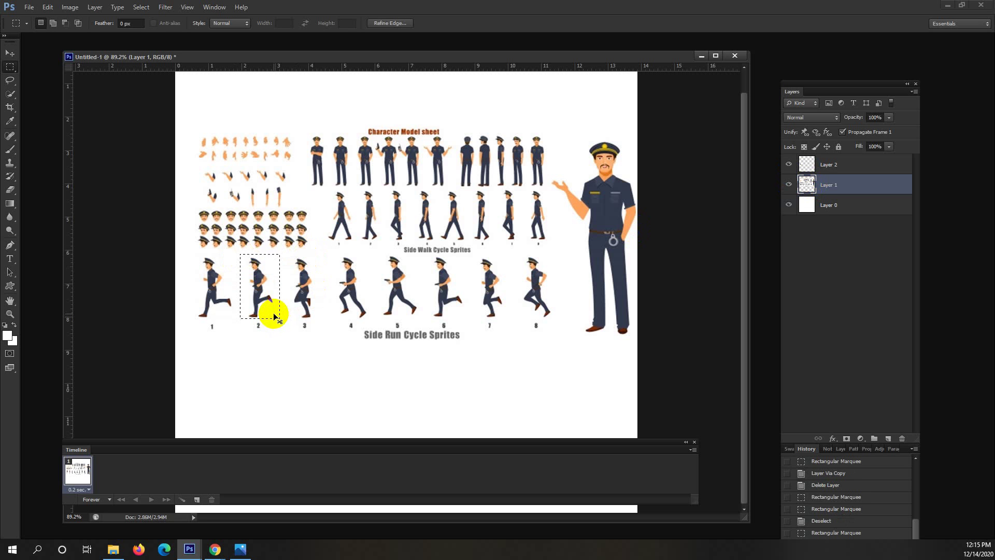
Select run pose 3 with a rectangular marquee and copy it from Layer 1 onto a new layer
{"action": "left_click_drag", "start_coordinate": [289, 255], "coordinate": [323, 318]}
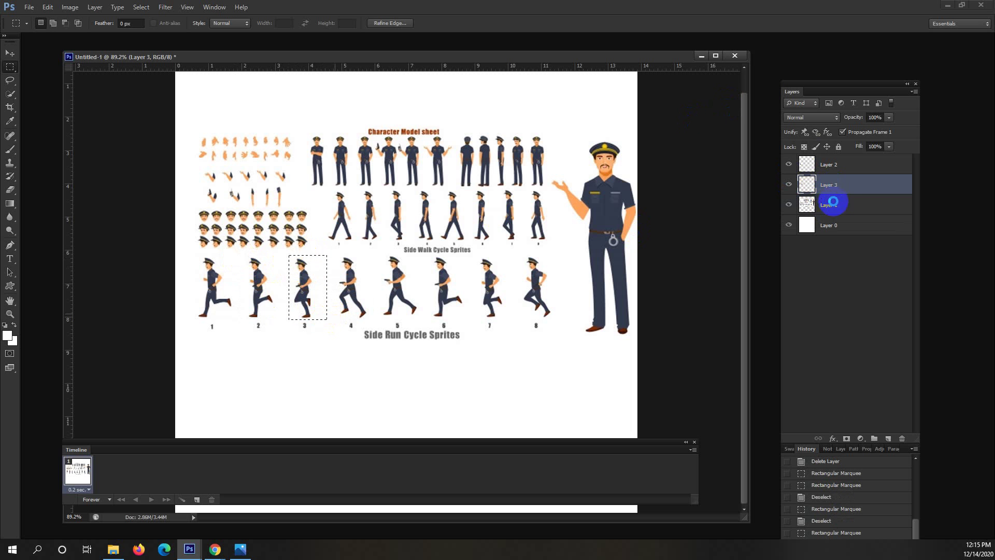
{"action": "key", "text": "ctrl+j"}
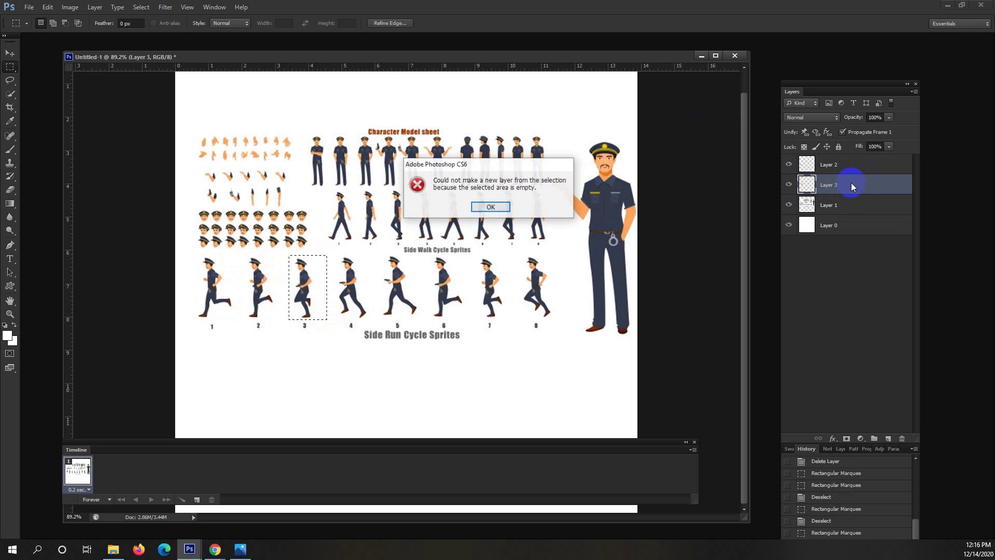
{"action": "left_click", "coordinate": [495, 205]}
{"action": "left_click", "coordinate": [883, 206]}
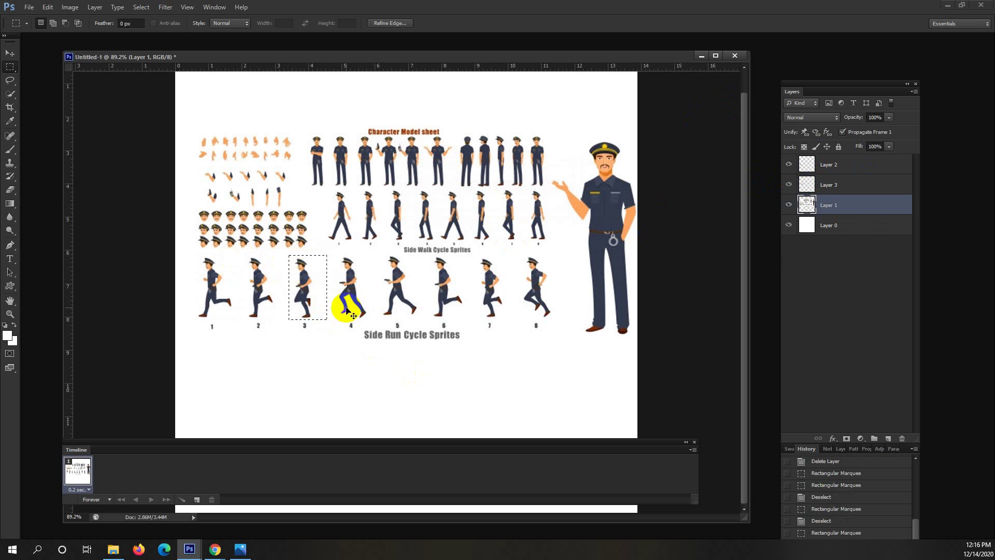
{"action": "key", "text": "ctrl+j"}
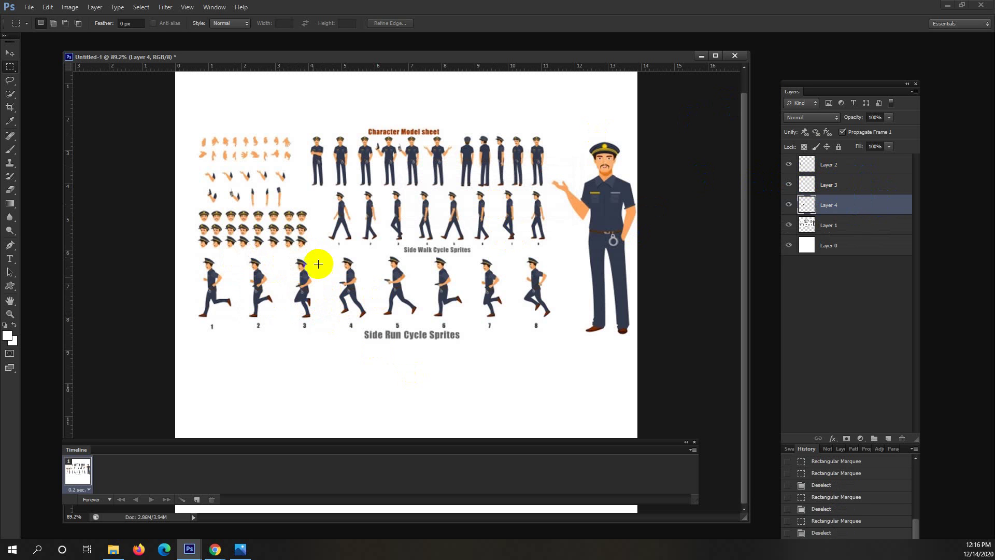
Copy run poses 4 and 5 from Layer 1, each onto its own new layer
{"action": "left_click_drag", "start_coordinate": [329, 255], "coordinate": [370, 319]}
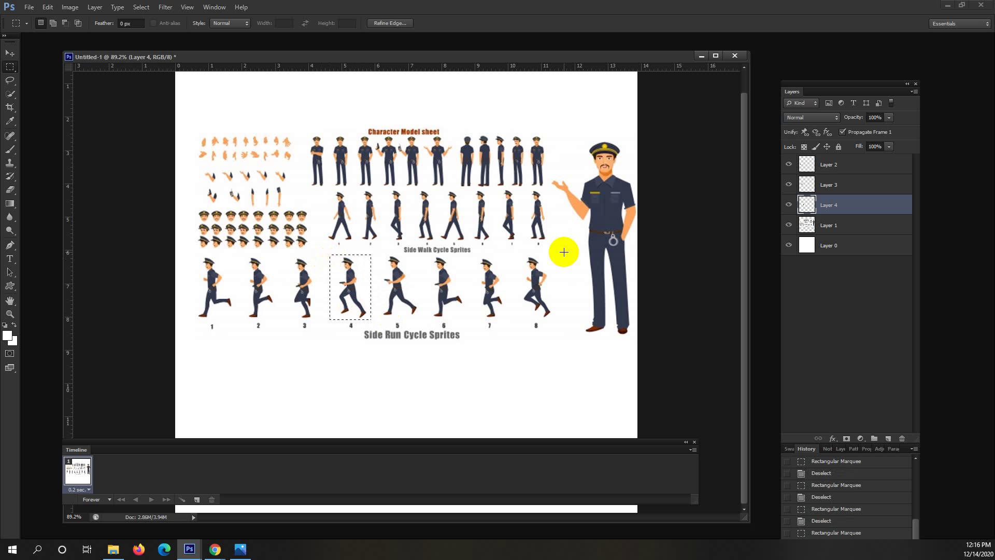
{"action": "left_click", "coordinate": [825, 225]}
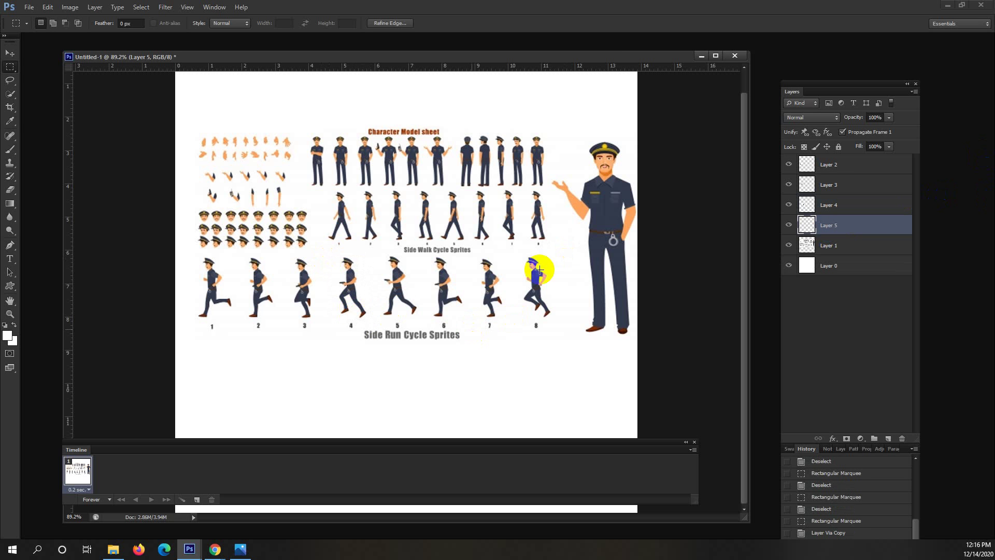
{"action": "key", "text": "ctrl+j"}
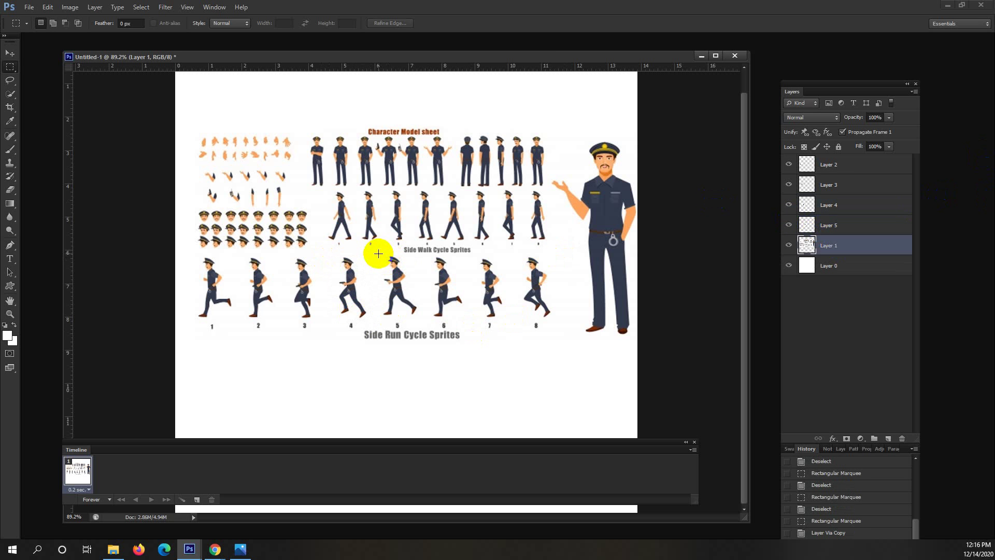
{"action": "left_click_drag", "start_coordinate": [378, 254], "coordinate": [420, 316]}
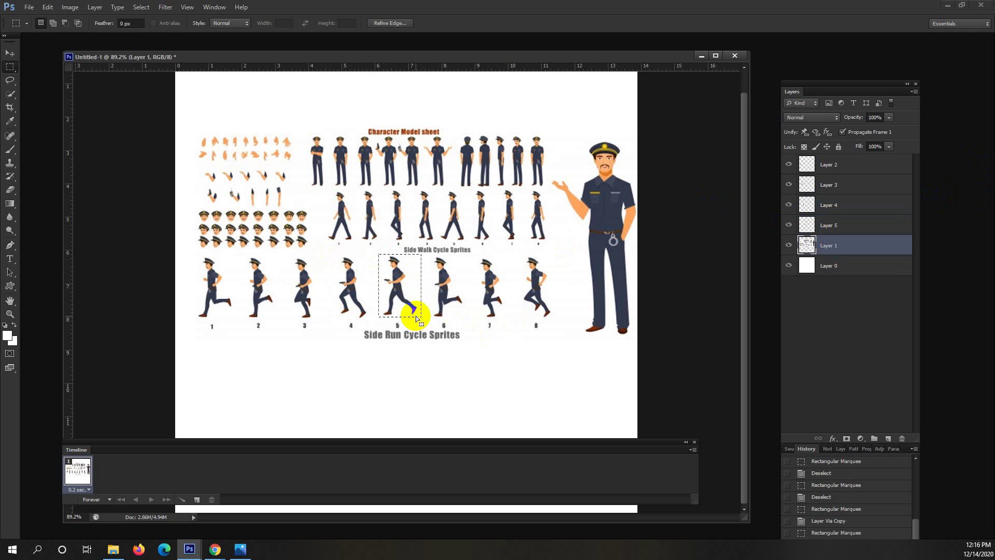
{"action": "key", "text": "ctrl+j"}
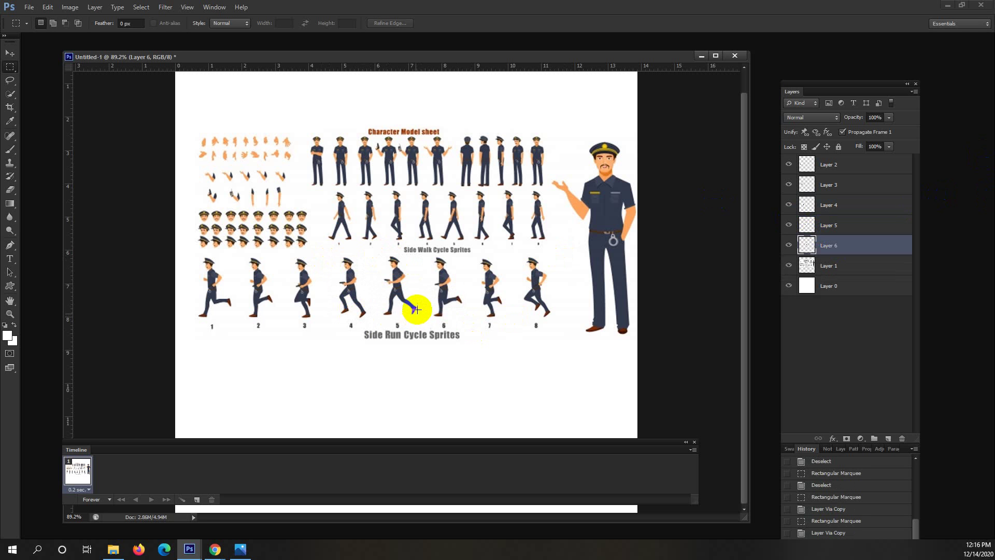
Copy run poses 7 and 8 from Layer 1, each onto its own new layer
{"action": "left_click_drag", "start_coordinate": [473, 256], "coordinate": [510, 317]}
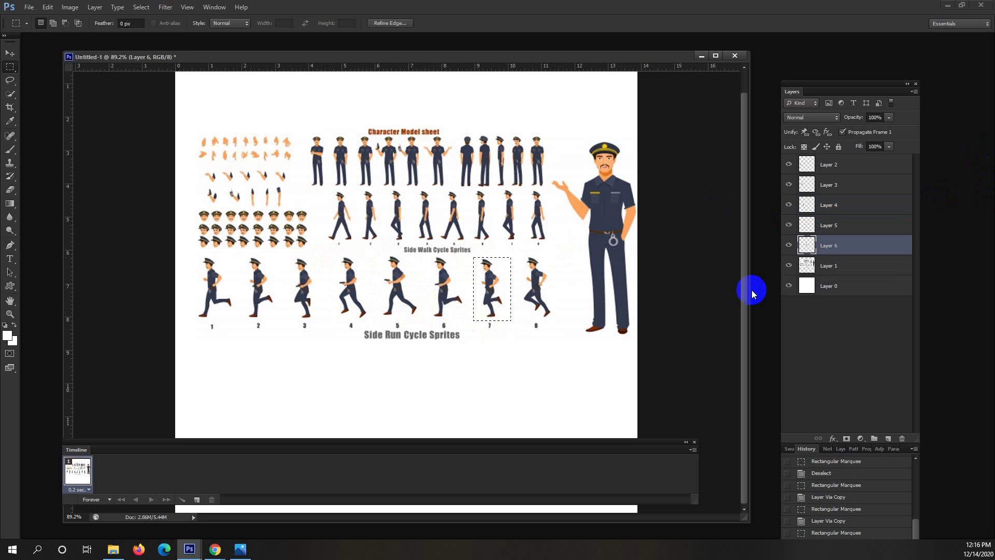
{"action": "left_click", "coordinate": [827, 267]}
{"action": "key", "text": "ctrl+j"}
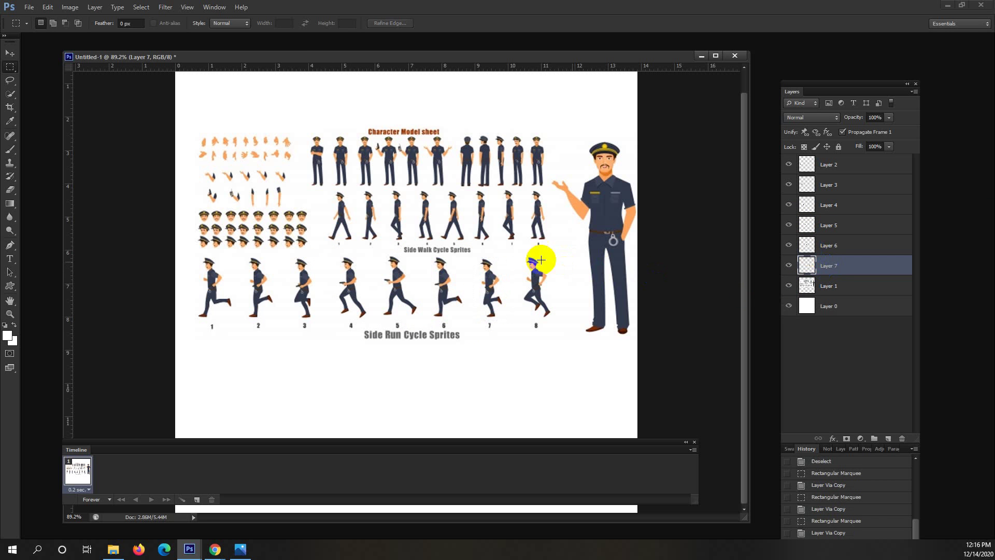
{"action": "left_click_drag", "start_coordinate": [516, 254], "coordinate": [563, 318]}
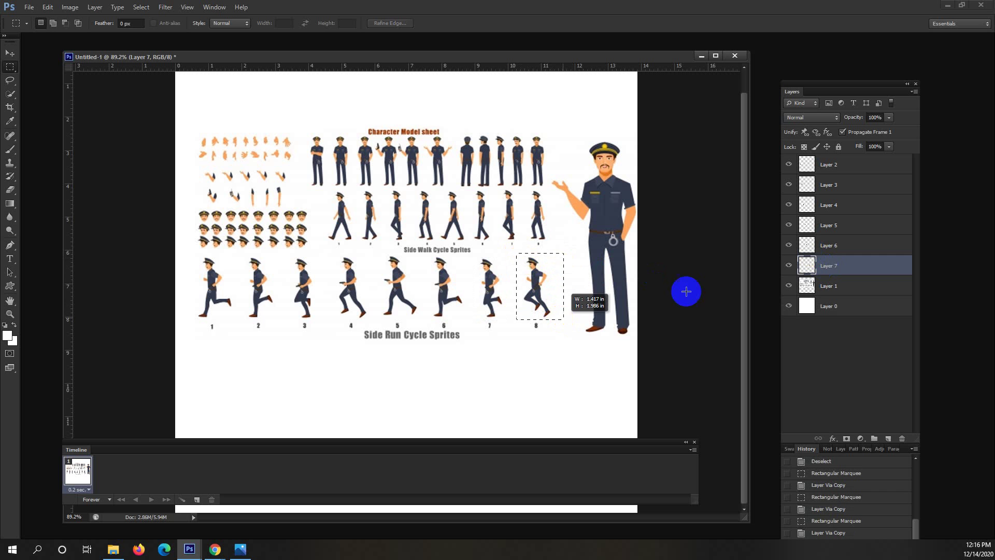
{"action": "left_click", "coordinate": [835, 287]}
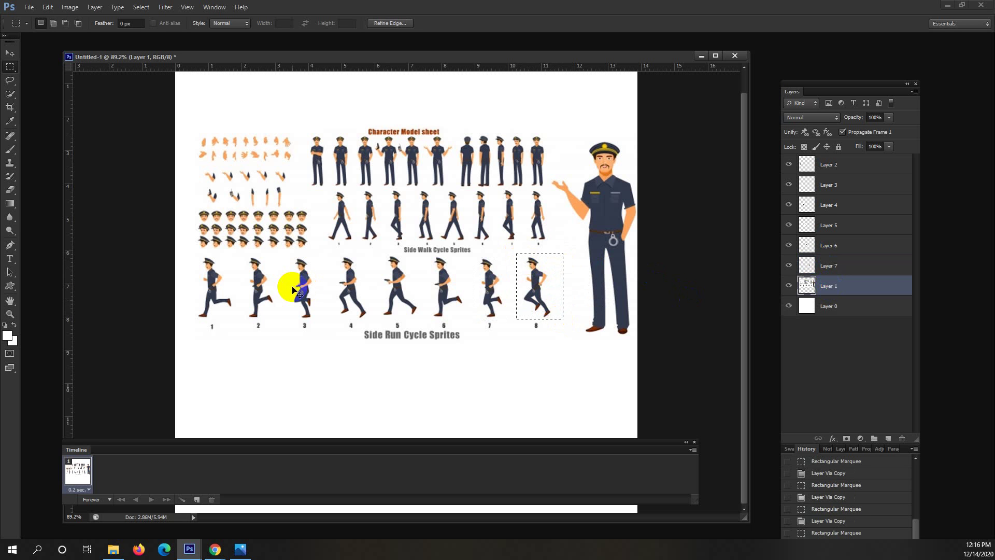
{"action": "key", "text": "ctrl+j"}
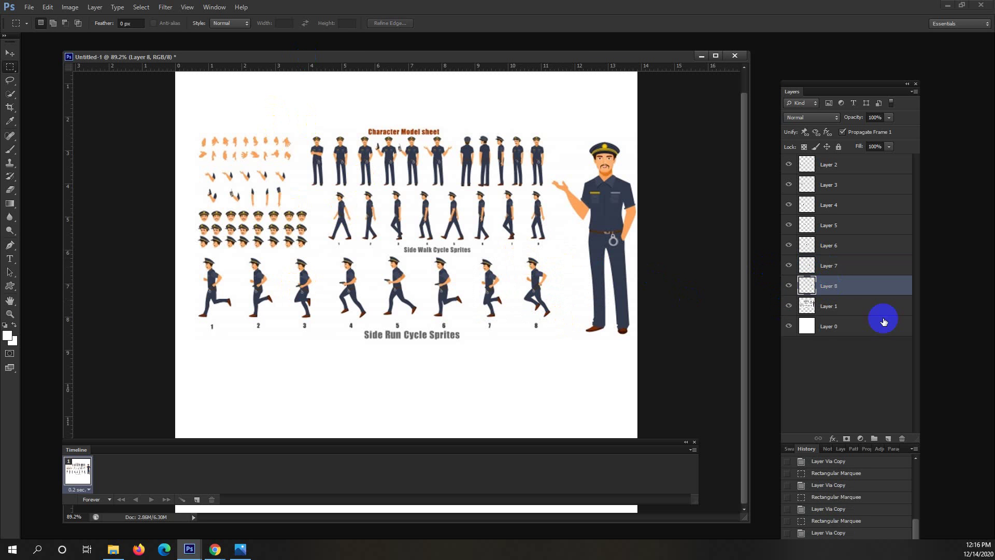
Select run pose 6 on Layer 1 with a rectangular marquee and copy it onto a new layer
{"action": "left_click", "coordinate": [783, 310]}
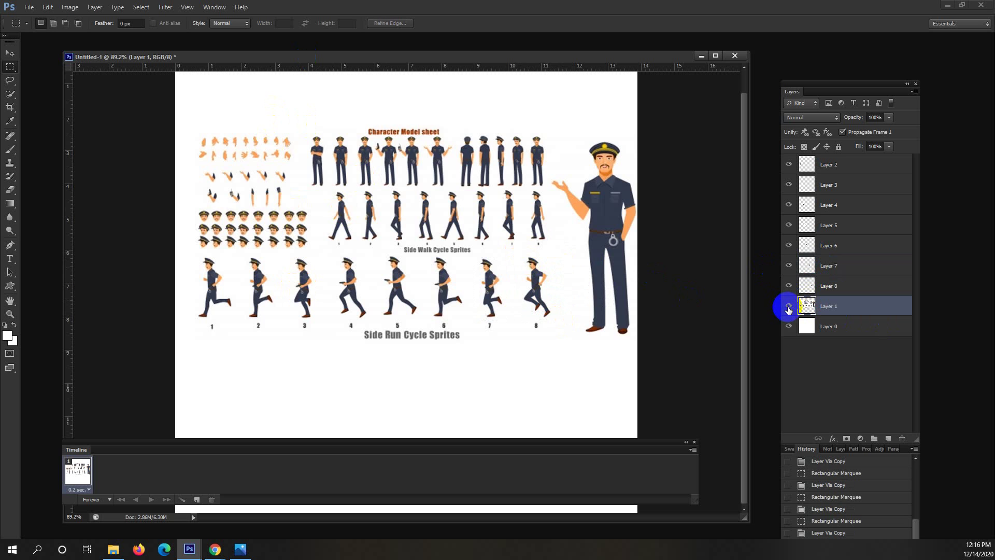
{"action": "left_click", "coordinate": [788, 309]}
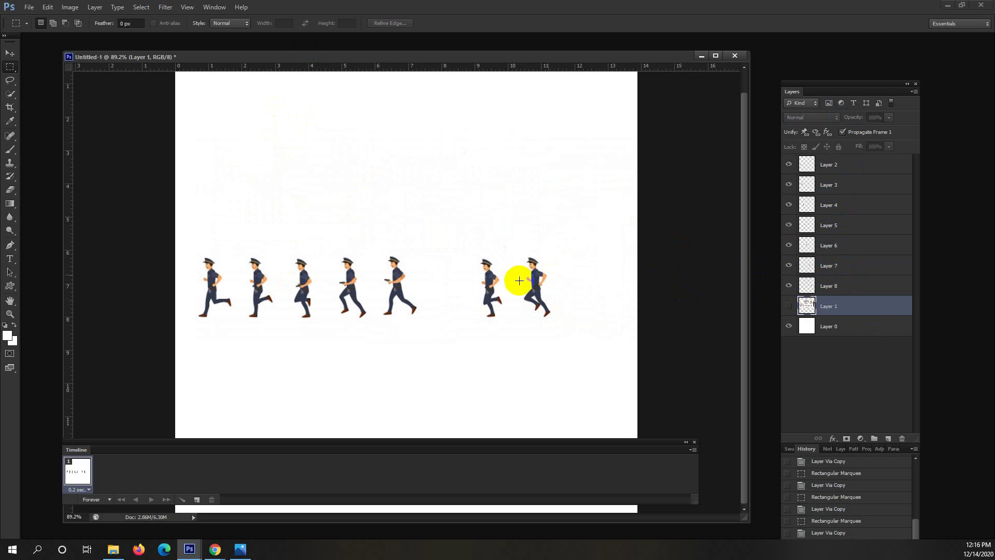
{"action": "left_click", "coordinate": [789, 307]}
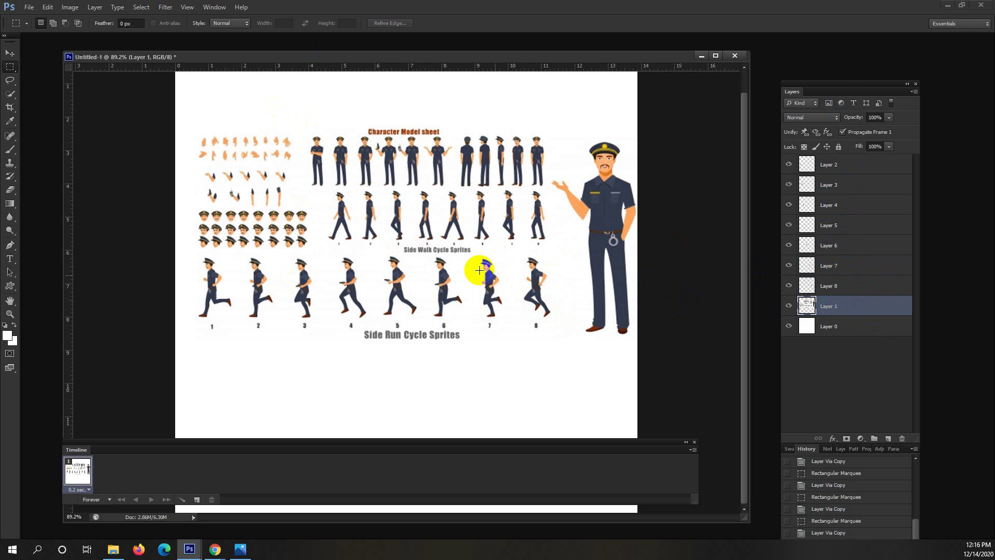
{"action": "left_click_drag", "start_coordinate": [423, 256], "coordinate": [469, 316]}
{"action": "left_click", "coordinate": [807, 285], "text": "ctrl"}
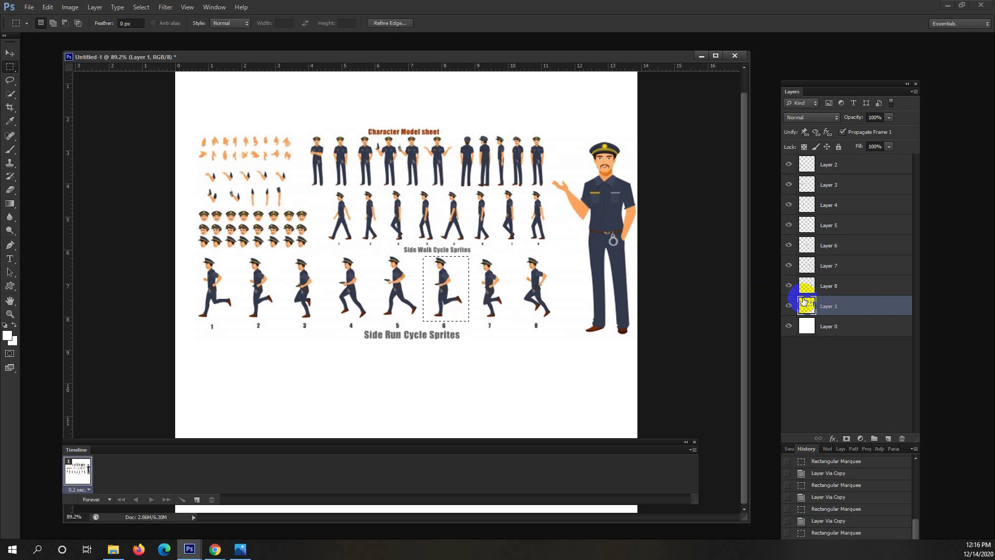
{"action": "key", "text": "ctrl+j"}
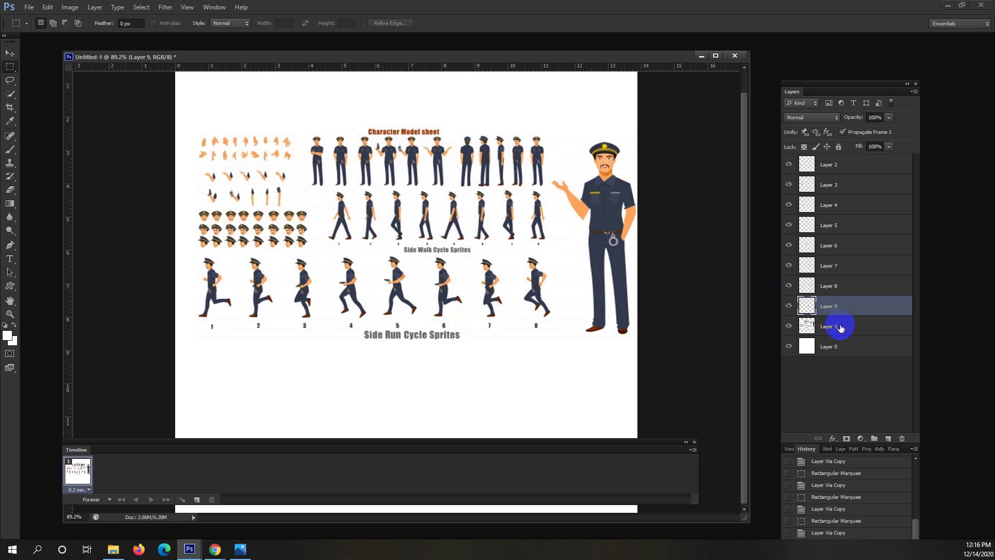
Delete Layer 1 with the original character sheet, keeping the separate pose layers
{"action": "left_click", "coordinate": [840, 328]}
{"action": "key", "text": "Delete"}
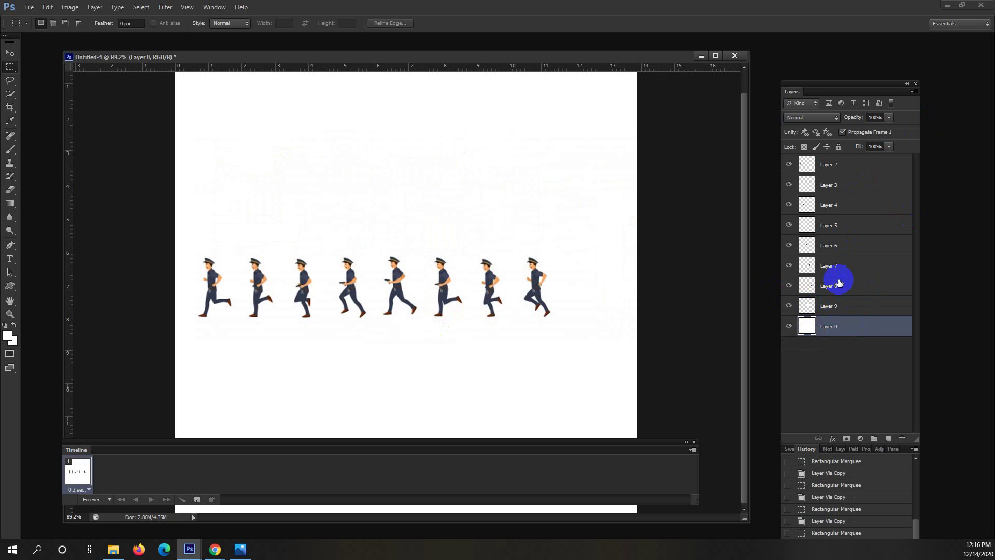
{"action": "left_click", "coordinate": [820, 174], "text": "ctrl"}
{"action": "left_click", "coordinate": [509, 268]}
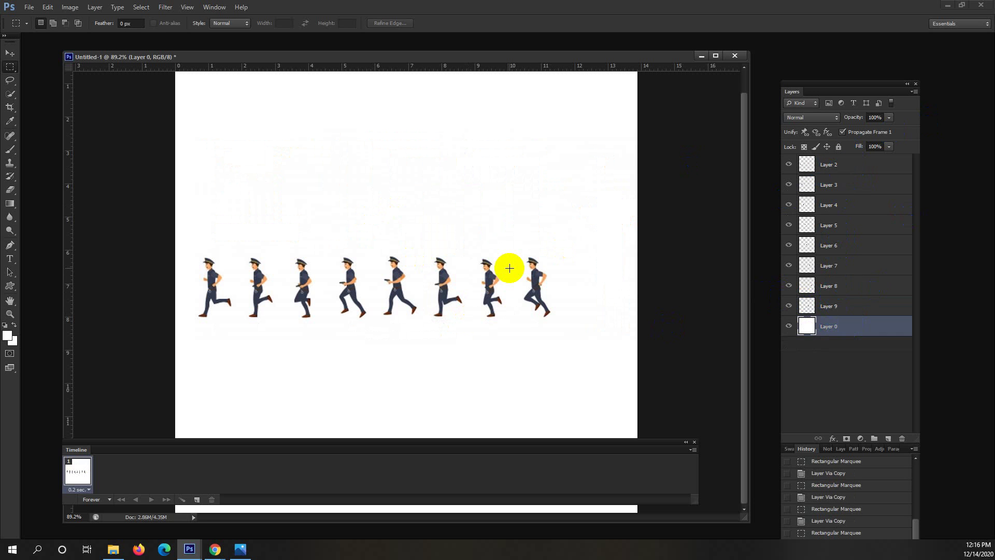
Switch to the Chrome browser and search Google Images for "road" in a new tab
{"action": "left_click", "coordinate": [216, 551]}
{"action": "left_click", "coordinate": [197, 513]}
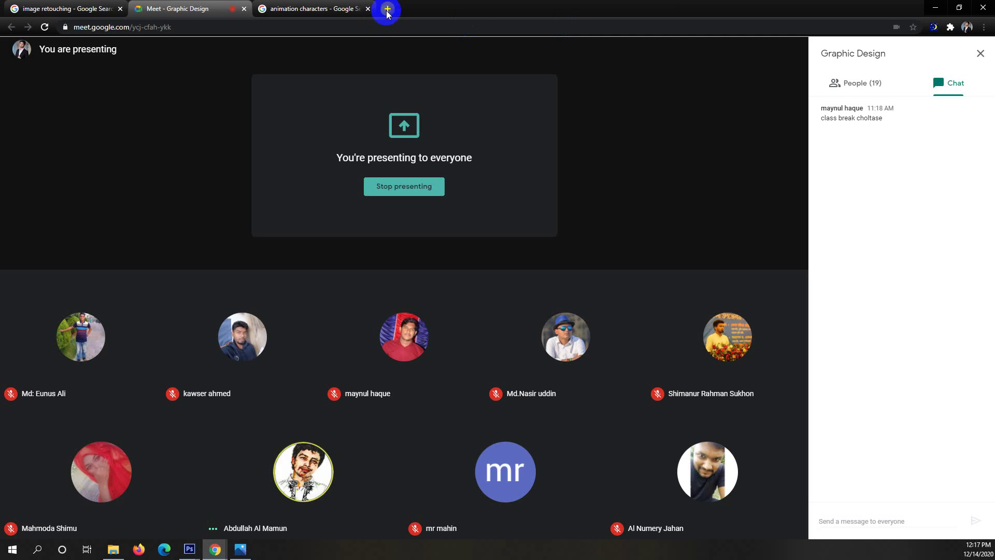
{"action": "left_click", "coordinate": [387, 10]}
{"action": "type", "text": "r"}
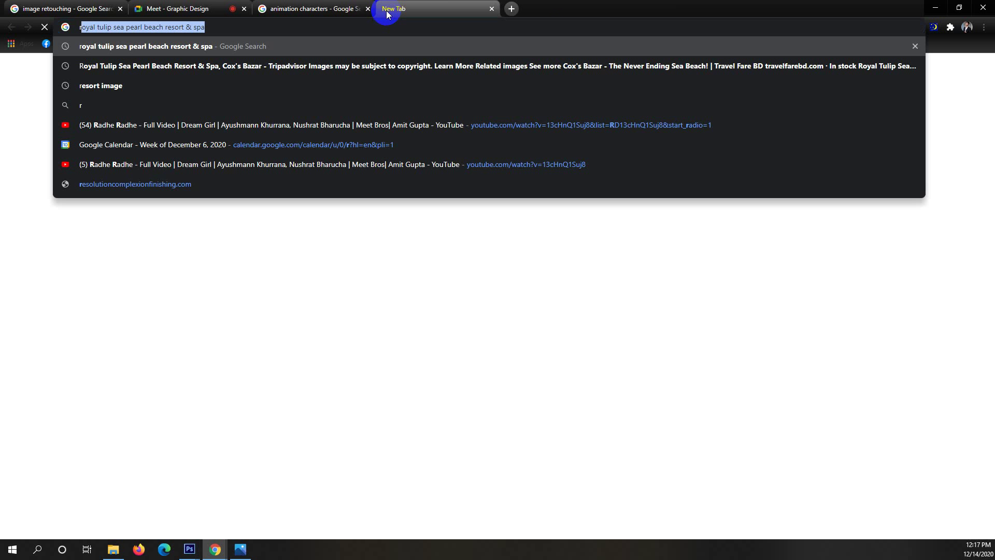
{"action": "type", "text": "oad"}
{"action": "key", "text": "Return"}
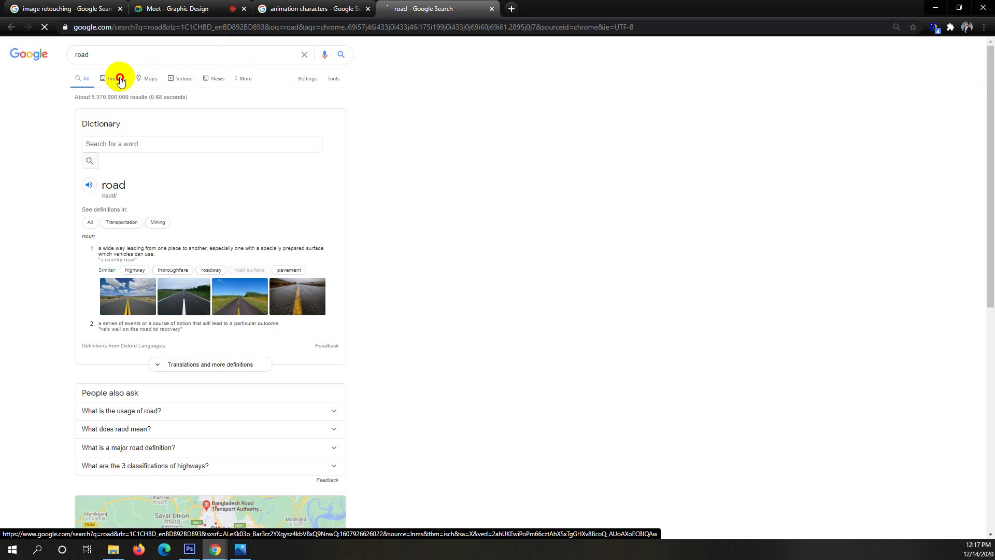
{"action": "left_click", "coordinate": [119, 80]}
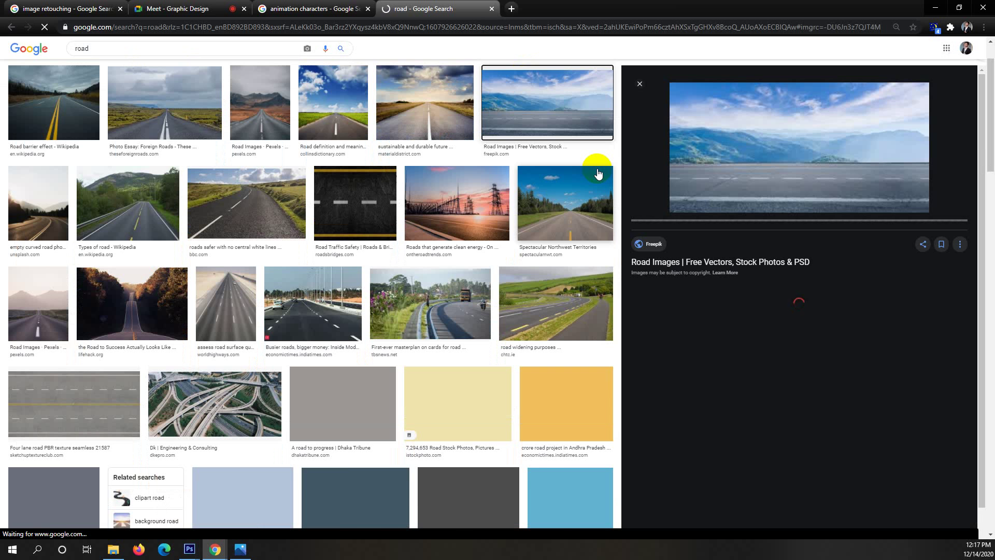
Copy the Freepik road image with blue sky and mountains, and return to Photoshop
{"action": "left_click", "coordinate": [910, 335]}
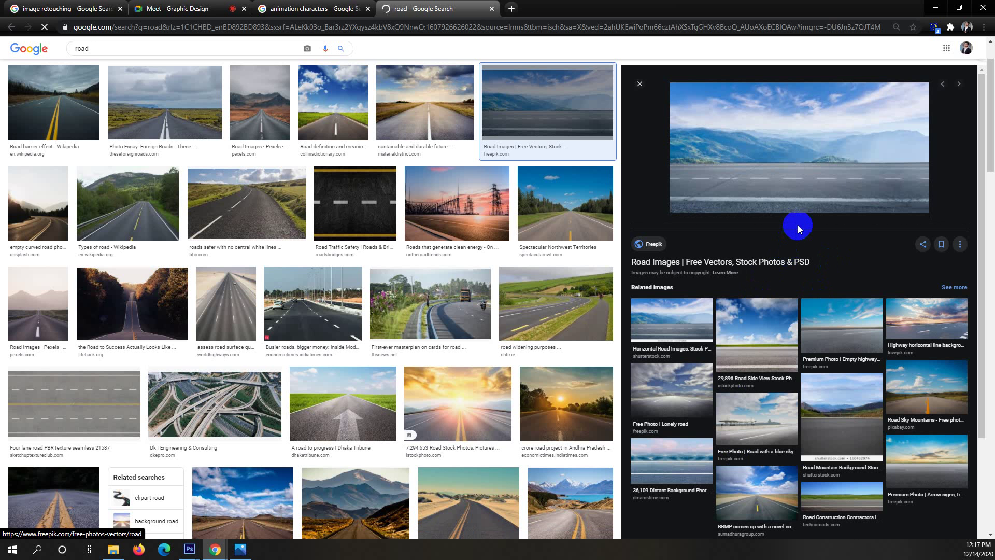
{"action": "right_click", "coordinate": [768, 164]}
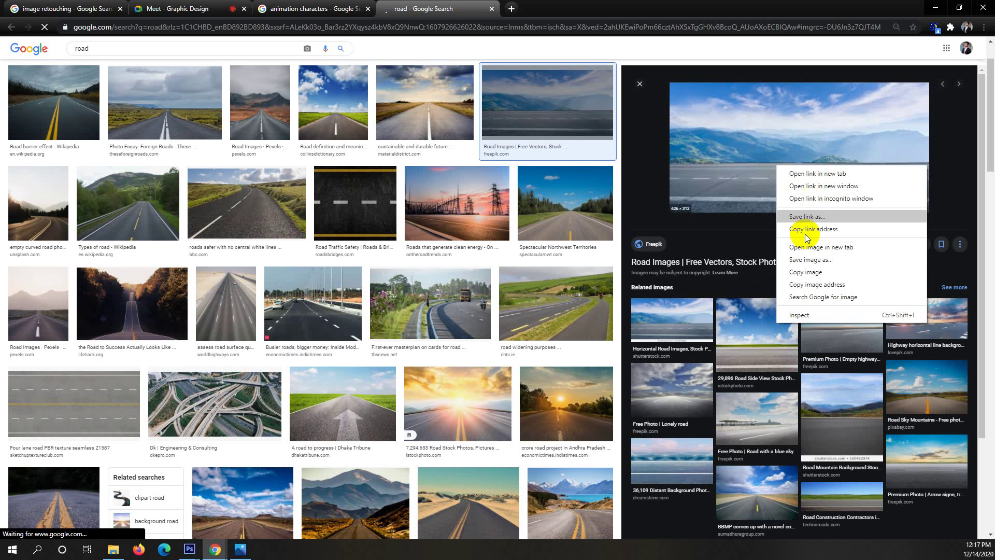
{"action": "left_click", "coordinate": [796, 266]}
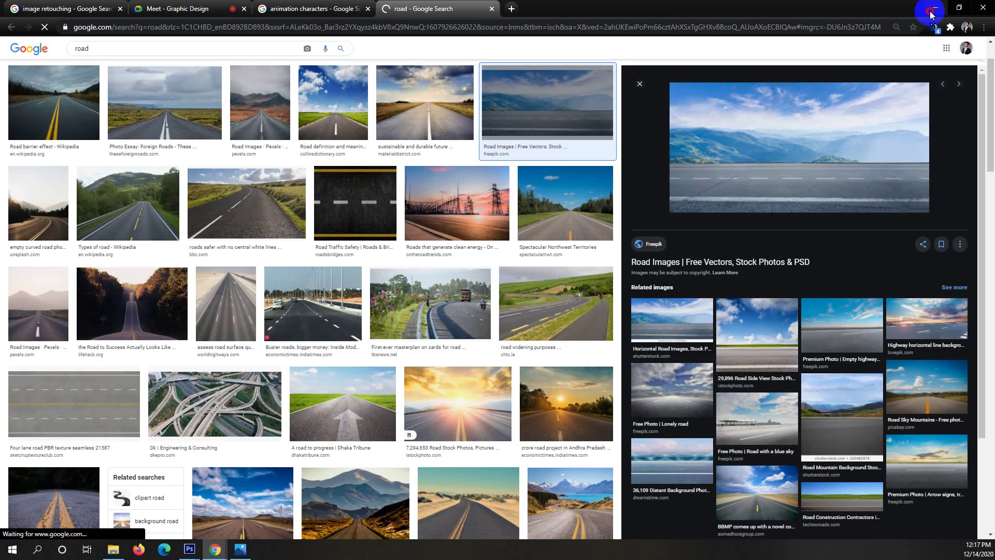
{"action": "left_click", "coordinate": [931, 12]}
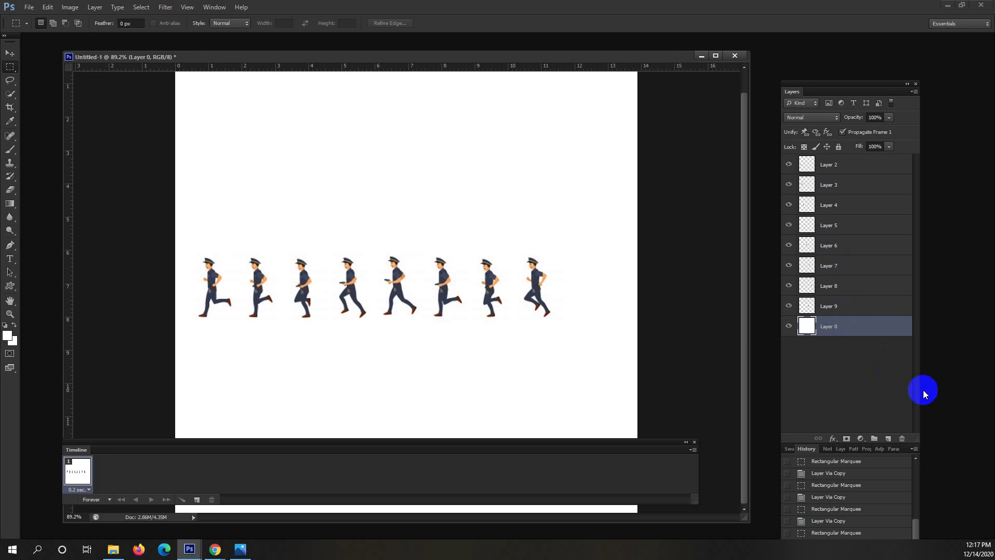
Paste the road image onto a new layer above Layer 0 and scale it to about 163% to span the canvas width
{"action": "left_click", "coordinate": [887, 438]}
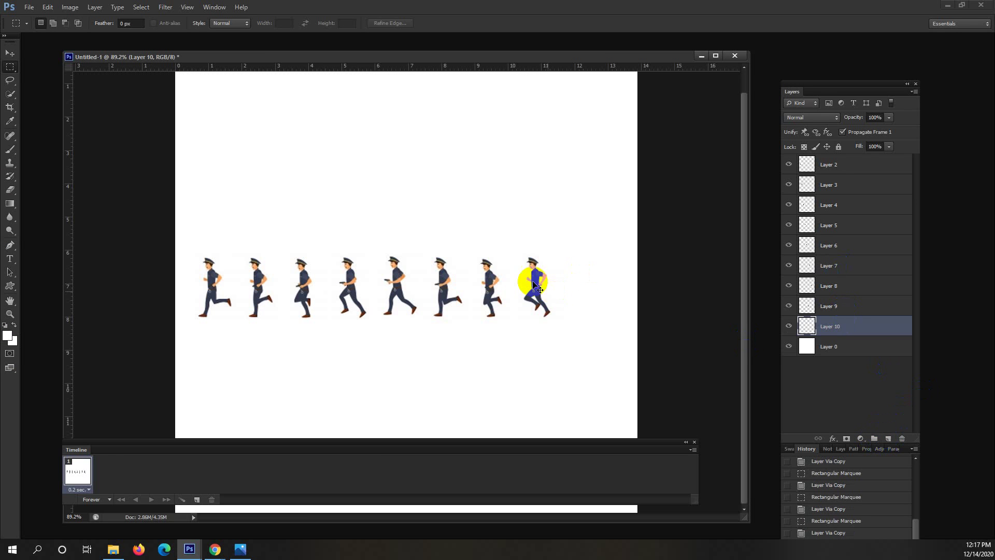
{"action": "key", "text": "ctrl+v"}
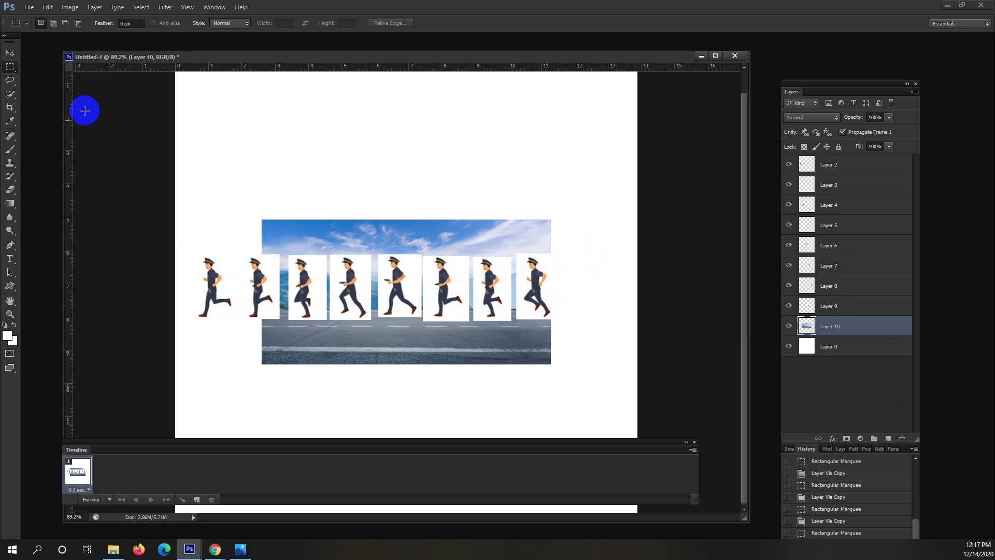
{"action": "left_click", "coordinate": [10, 52]}
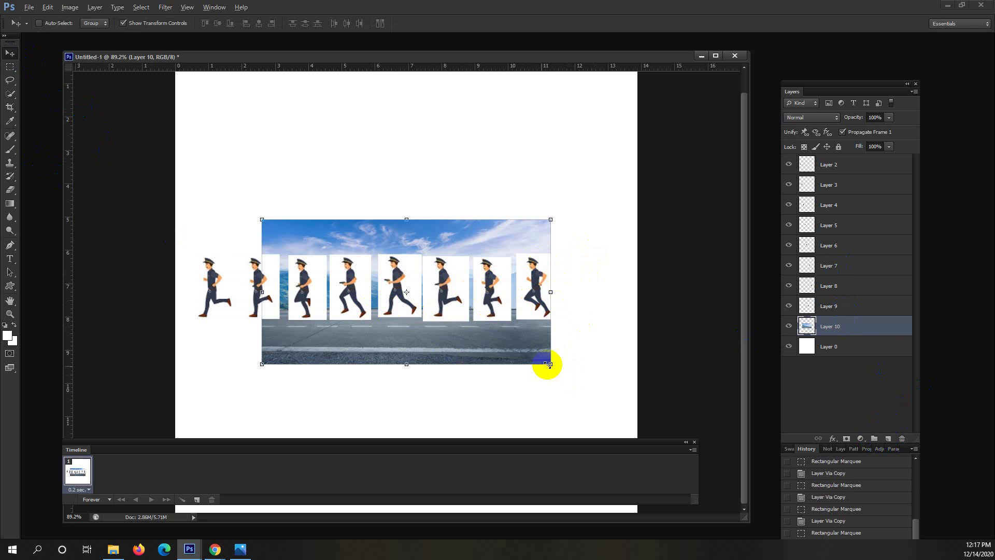
{"action": "left_click_drag", "start_coordinate": [550, 364], "coordinate": [643, 406]}
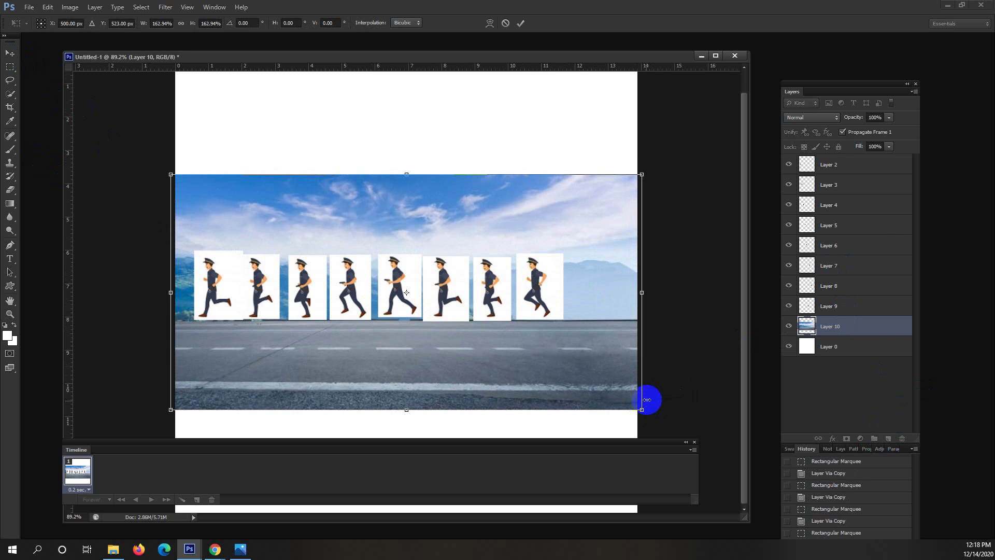
{"action": "key", "text": "Return"}
Erase the white background around run pose 6 on Layer 9 with the Background Eraser
{"action": "left_click", "coordinate": [855, 306]}
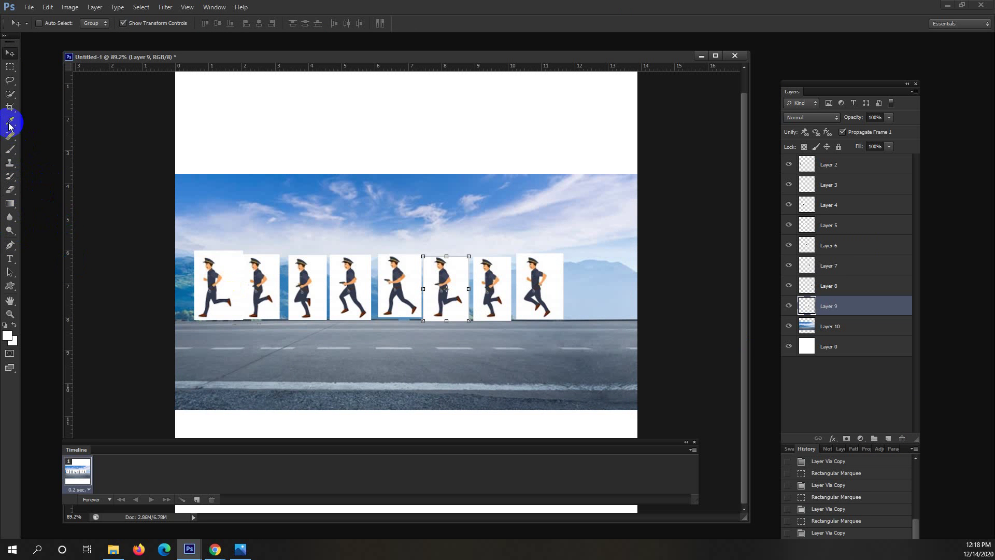
{"action": "left_click", "coordinate": [10, 189]}
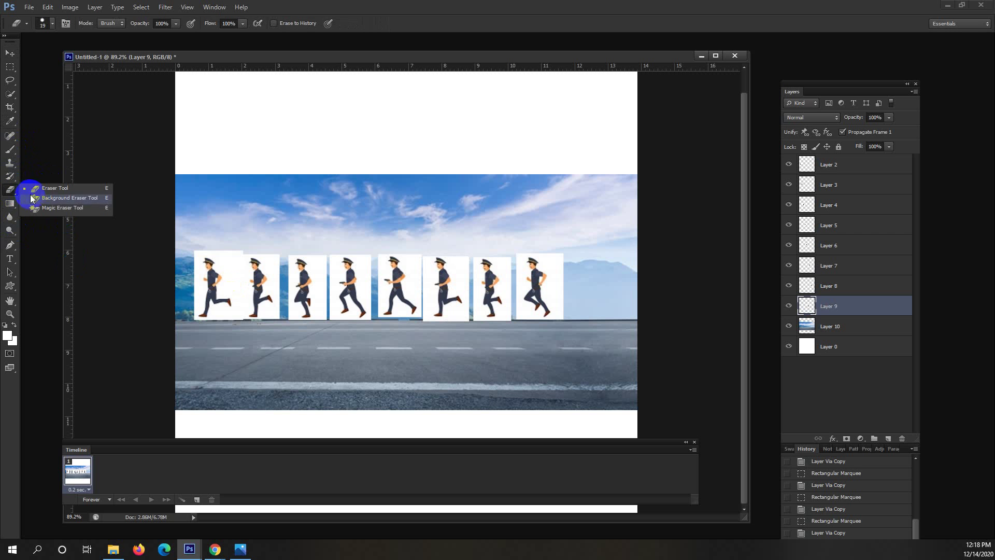
{"action": "left_click", "coordinate": [49, 196]}
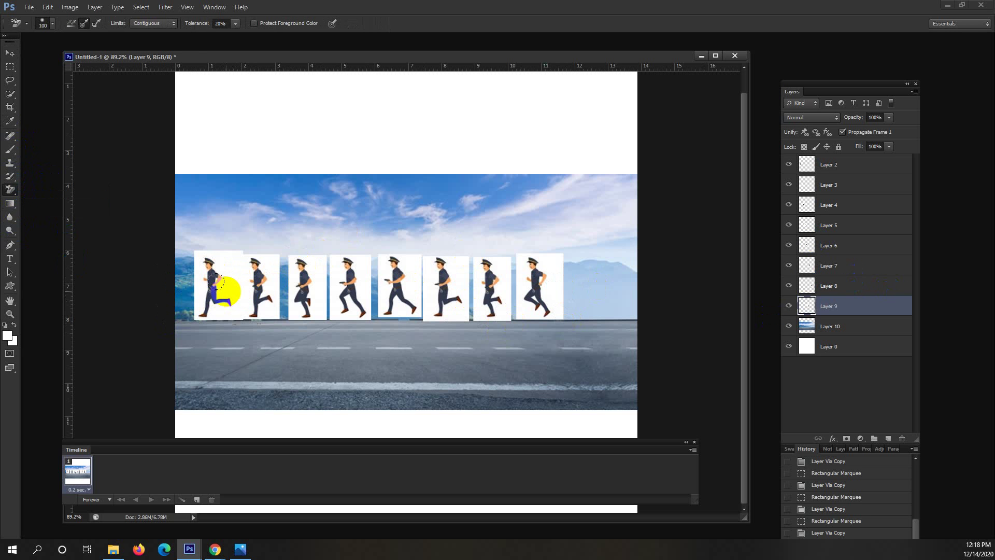
{"action": "mouse_move", "coordinate": [545, 248]}
{"action": "left_mouse_down"}
{"action": "mouse_move", "coordinate": [525, 278]}
{"action": "mouse_move", "coordinate": [559, 284]}
{"action": "mouse_move", "coordinate": [512, 284]}
{"action": "mouse_move", "coordinate": [549, 289]}
{"action": "left_mouse_up"}
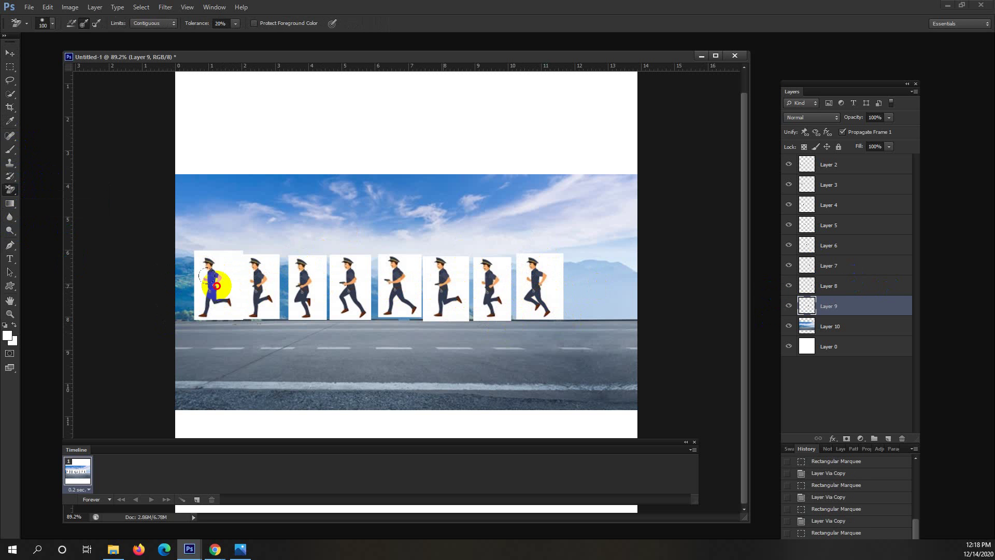
{"action": "left_click", "coordinate": [886, 305]}
{"action": "left_click", "coordinate": [801, 308]}
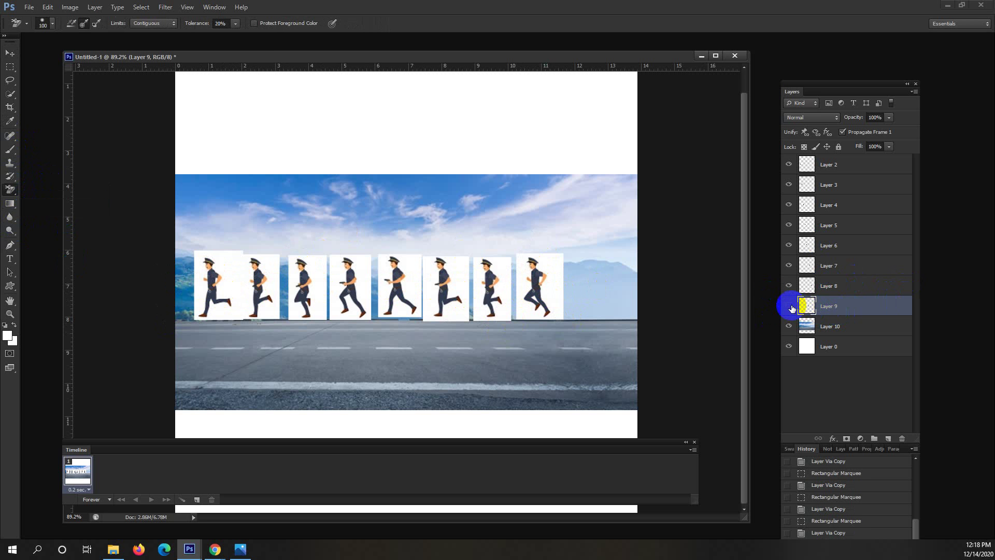
{"action": "left_click", "coordinate": [788, 306]}
{"action": "mouse_move", "coordinate": [464, 290]}
{"action": "left_mouse_down"}
{"action": "mouse_move", "coordinate": [423, 251]}
{"action": "mouse_move", "coordinate": [442, 318]}
{"action": "mouse_move", "coordinate": [442, 236]}
{"action": "mouse_move", "coordinate": [454, 249]}
{"action": "mouse_move", "coordinate": [442, 256]}
{"action": "mouse_move", "coordinate": [443, 289]}
{"action": "mouse_move", "coordinate": [438, 258]}
{"action": "left_mouse_up"}
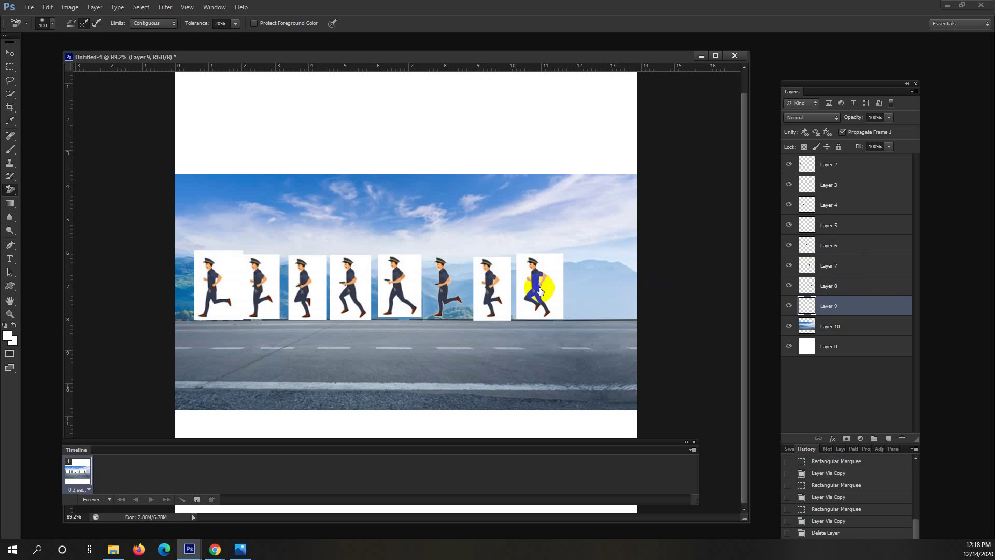
Erase the white background around run pose 8 and around run pose 7 on Layer 7
{"action": "left_click", "coordinate": [495, 274], "text": "ctrl"}
{"action": "mouse_move", "coordinate": [506, 273]}
{"action": "left_mouse_down"}
{"action": "mouse_move", "coordinate": [531, 296]}
{"action": "mouse_move", "coordinate": [558, 271]}
{"action": "mouse_move", "coordinate": [532, 335]}
{"action": "mouse_move", "coordinate": [545, 309]}
{"action": "mouse_move", "coordinate": [523, 247]}
{"action": "mouse_move", "coordinate": [519, 281]}
{"action": "mouse_move", "coordinate": [542, 268]}
{"action": "left_mouse_up"}
{"action": "left_click", "coordinate": [846, 271]}
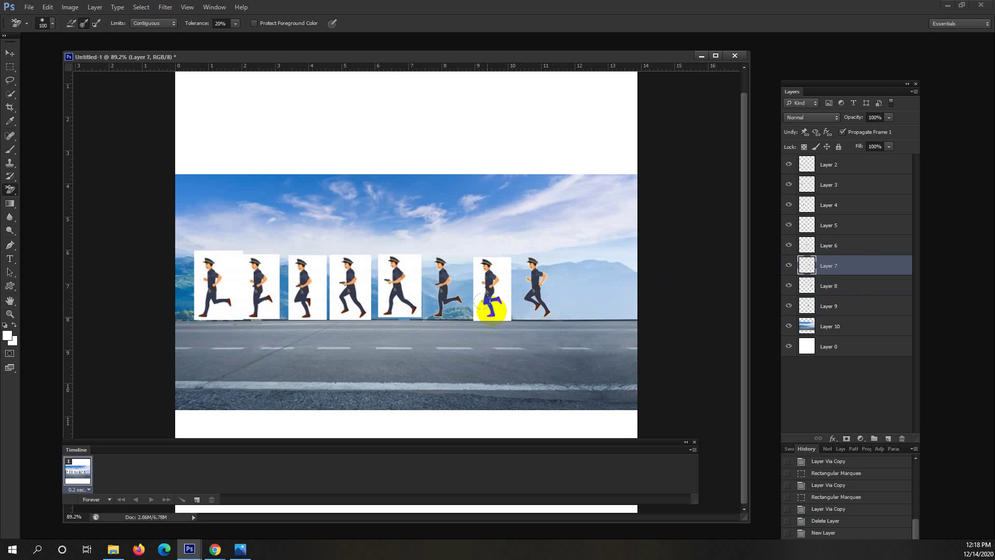
{"action": "mouse_move", "coordinate": [500, 309]}
{"action": "left_mouse_down"}
{"action": "mouse_move", "coordinate": [481, 267]}
{"action": "mouse_move", "coordinate": [456, 240]}
{"action": "mouse_move", "coordinate": [480, 325]}
{"action": "mouse_move", "coordinate": [509, 286]}
{"action": "mouse_move", "coordinate": [511, 313]}
{"action": "mouse_move", "coordinate": [379, 311]}
{"action": "mouse_move", "coordinate": [383, 319]}
{"action": "mouse_move", "coordinate": [404, 284]}
{"action": "mouse_move", "coordinate": [410, 292]}
{"action": "mouse_move", "coordinate": [373, 256]}
{"action": "mouse_move", "coordinate": [349, 265]}
{"action": "mouse_move", "coordinate": [411, 262]}
{"action": "left_mouse_up"}
Erase the white background around run poses 5 and 4 on Layers 6 and 5, touching up the area beside pose 5
{"action": "left_click", "coordinate": [843, 245]}
{"action": "mouse_move", "coordinate": [364, 293]}
{"action": "left_mouse_down"}
{"action": "mouse_move", "coordinate": [346, 238]}
{"action": "mouse_move", "coordinate": [335, 316]}
{"action": "mouse_move", "coordinate": [317, 257]}
{"action": "mouse_move", "coordinate": [331, 328]}
{"action": "mouse_move", "coordinate": [351, 347]}
{"action": "mouse_move", "coordinate": [355, 306]}
{"action": "mouse_move", "coordinate": [366, 316]}
{"action": "mouse_move", "coordinate": [373, 307]}
{"action": "mouse_move", "coordinate": [415, 308]}
{"action": "left_mouse_up"}
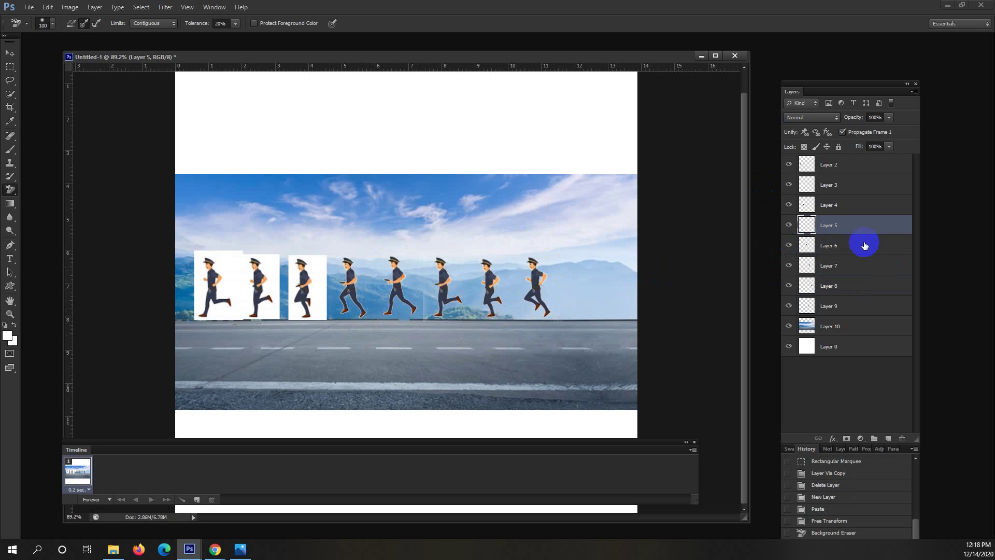
{"action": "left_click", "coordinate": [428, 301]}
{"action": "key", "text": "alt+bracketleft"}
{"action": "left_click", "coordinate": [424, 296]}
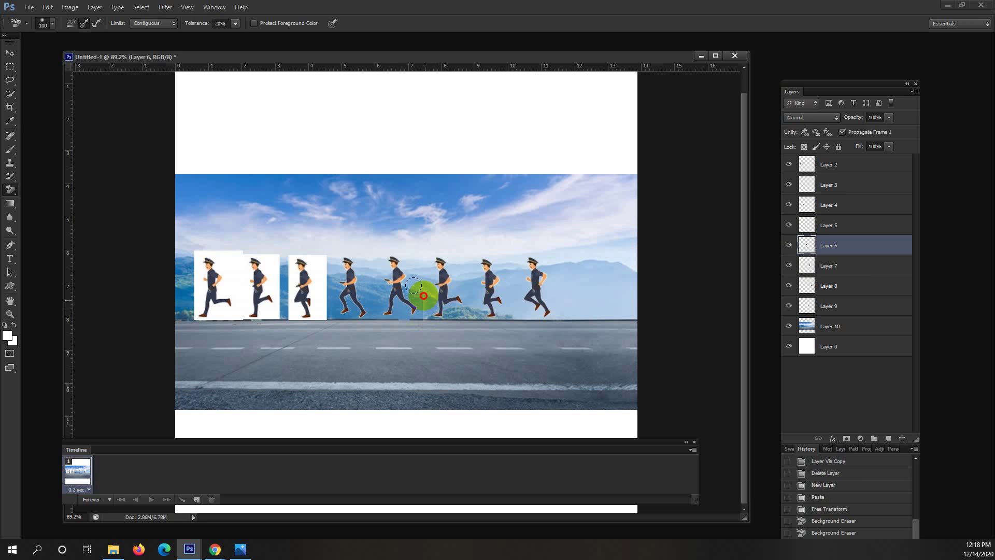
{"action": "left_click", "coordinate": [418, 296]}
{"action": "left_click", "coordinate": [424, 299]}
{"action": "left_click", "coordinate": [424, 298]}
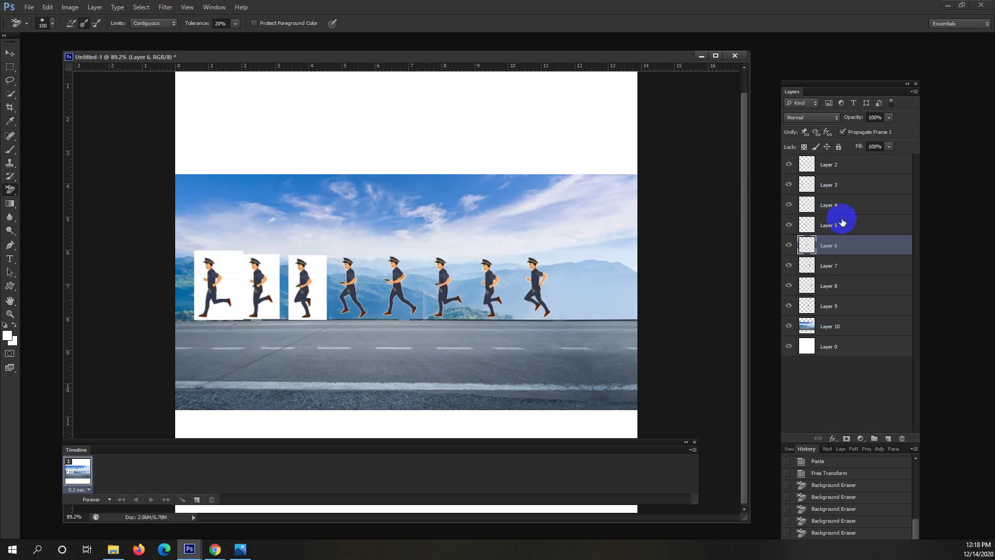
Erase the white background around run poses 3, 2 and 1 on Layers 4, 3 and 2
{"action": "key", "text": "alt+bracketright"}
{"action": "key", "text": "alt+bracketright"}
{"action": "mouse_move", "coordinate": [311, 271]}
{"action": "left_mouse_down"}
{"action": "mouse_move", "coordinate": [311, 284]}
{"action": "mouse_move", "coordinate": [306, 255]}
{"action": "mouse_move", "coordinate": [328, 261]}
{"action": "left_mouse_up"}
{"action": "left_click", "coordinate": [834, 186]}
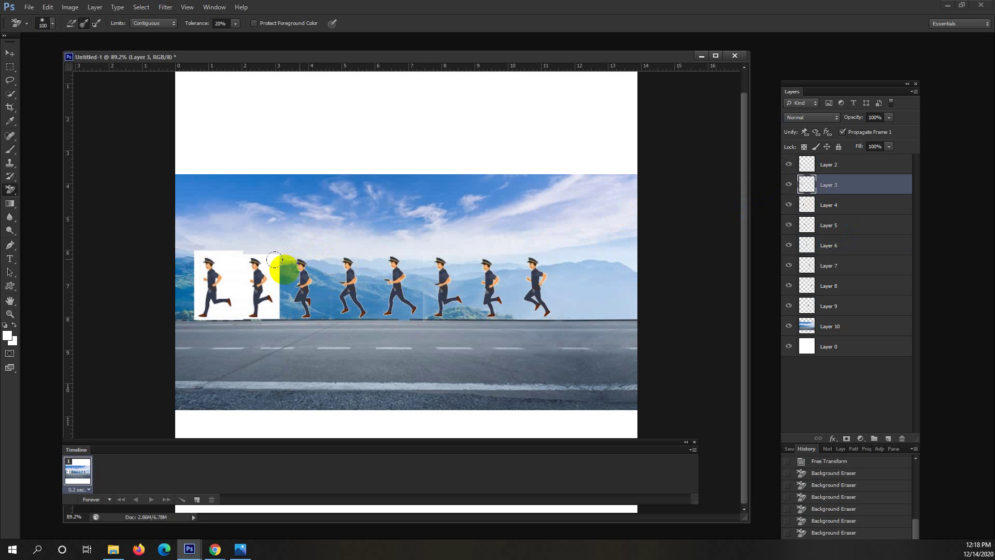
{"action": "mouse_move", "coordinate": [271, 272]}
{"action": "left_mouse_down"}
{"action": "mouse_move", "coordinate": [244, 270]}
{"action": "mouse_move", "coordinate": [258, 314]}
{"action": "mouse_move", "coordinate": [281, 302]}
{"action": "mouse_move", "coordinate": [284, 273]}
{"action": "left_mouse_up"}
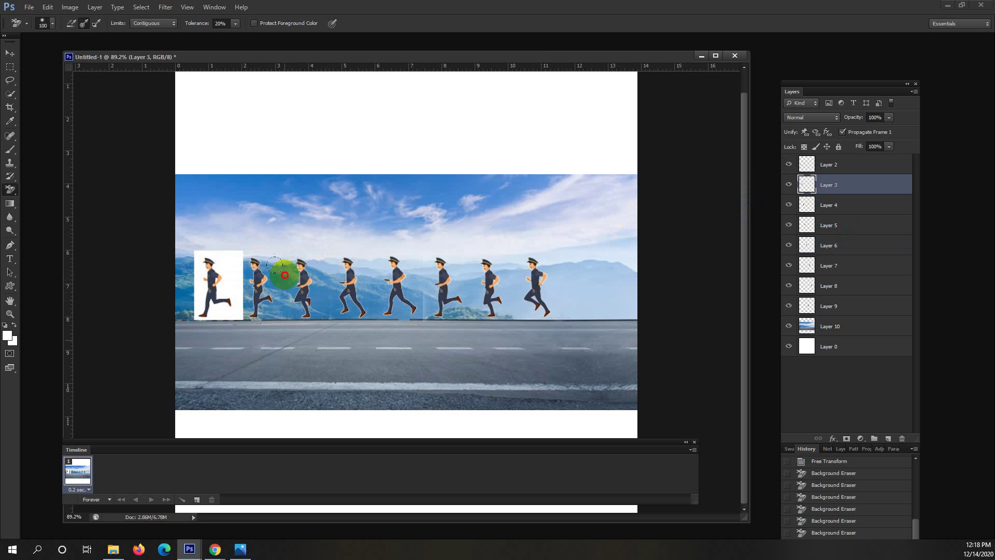
{"action": "left_click", "coordinate": [844, 170]}
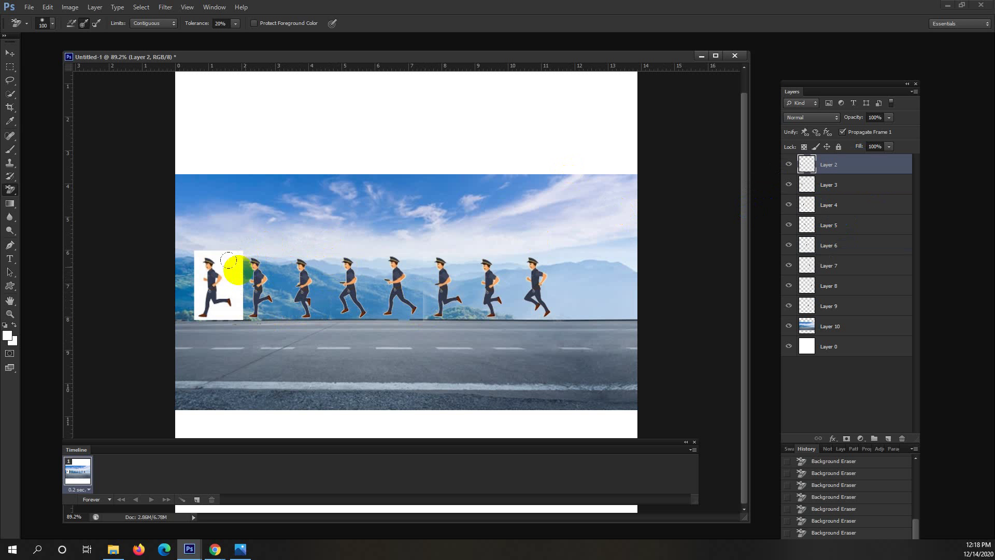
{"action": "mouse_move", "coordinate": [222, 271]}
{"action": "left_mouse_down"}
{"action": "mouse_move", "coordinate": [198, 261]}
{"action": "mouse_move", "coordinate": [197, 300]}
{"action": "mouse_move", "coordinate": [245, 242]}
{"action": "mouse_move", "coordinate": [240, 261]}
{"action": "mouse_move", "coordinate": [231, 221]}
{"action": "mouse_move", "coordinate": [227, 272]}
{"action": "mouse_move", "coordinate": [181, 297]}
{"action": "mouse_move", "coordinate": [215, 241]}
{"action": "mouse_move", "coordinate": [249, 267]}
{"action": "left_mouse_up"}
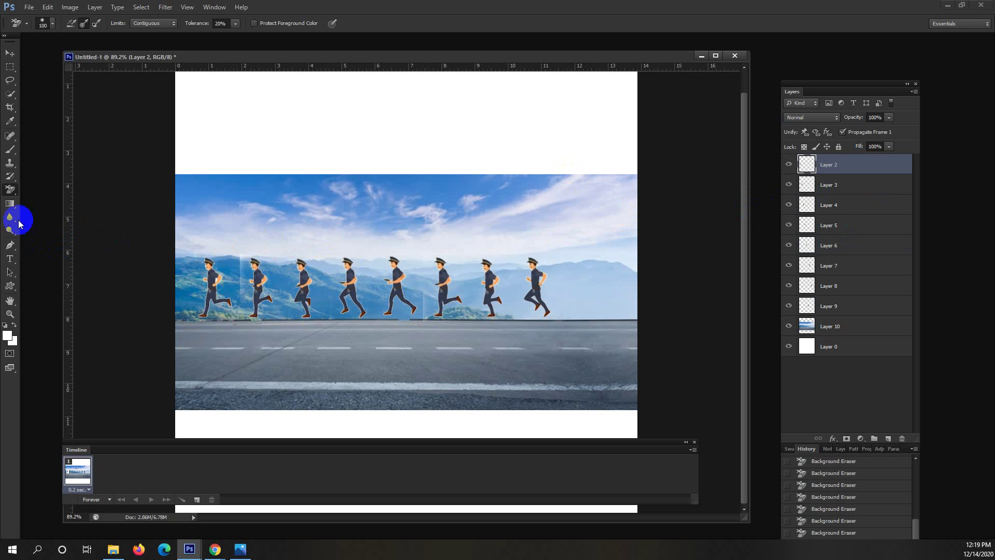
Clean up the leftover background around run pose 2 on Layer 3 with the Eraser at size 30
{"action": "left_click", "coordinate": [22, 192]}
{"action": "left_click", "coordinate": [52, 189]}
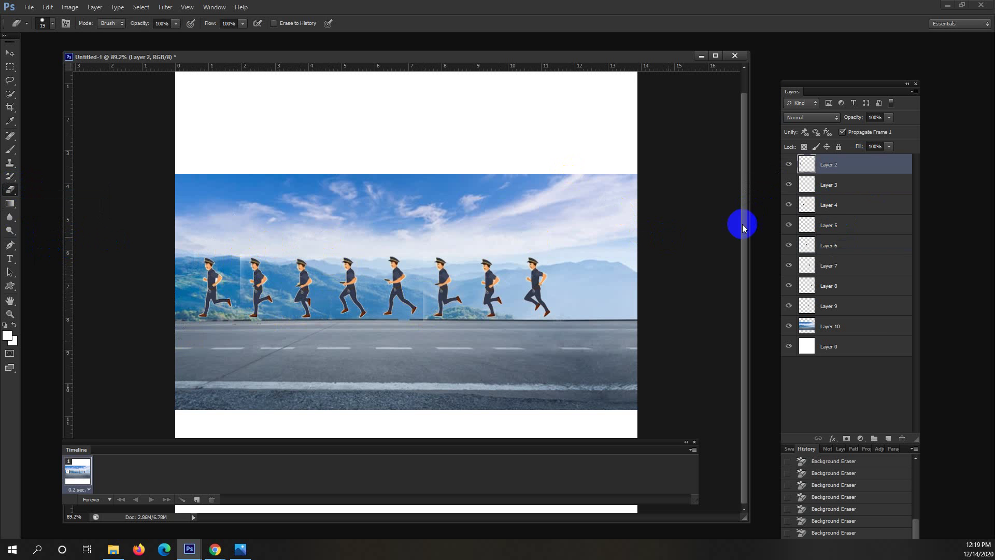
{"action": "key", "text": "alt+bracketleft"}
{"action": "key", "text": "bracketright"}
{"action": "key", "text": "bracketright"}
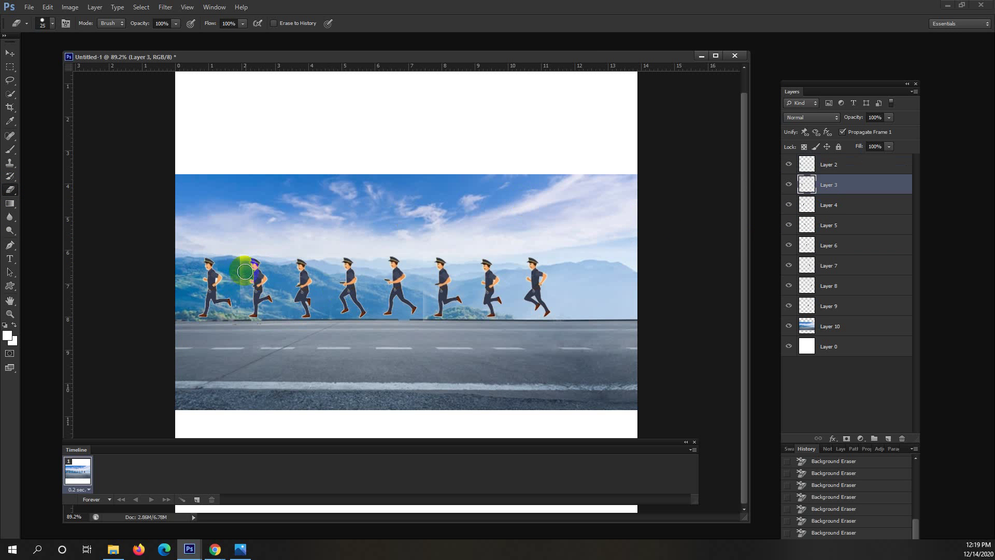
{"action": "left_click_drag", "start_coordinate": [239, 264], "coordinate": [239, 299]}
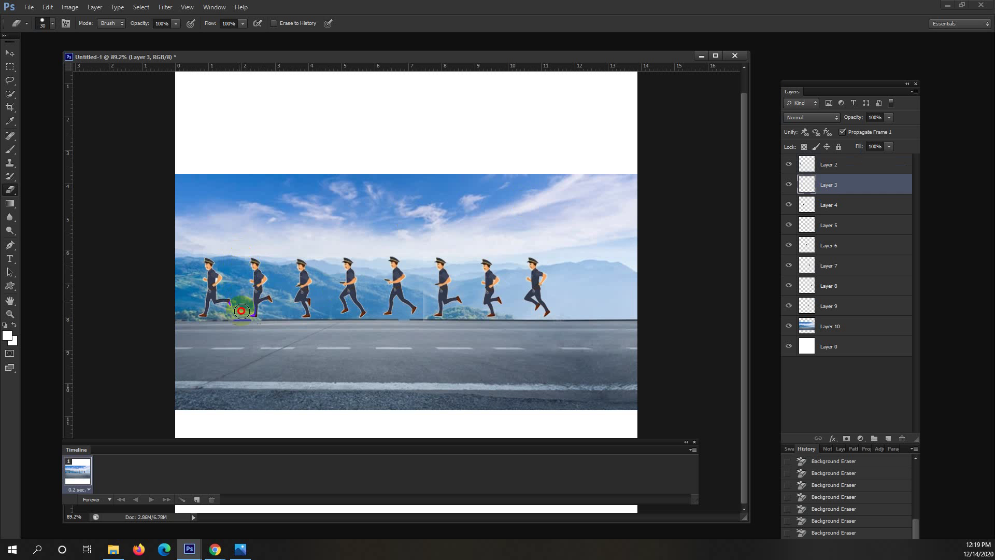
{"action": "left_click", "coordinate": [285, 299]}
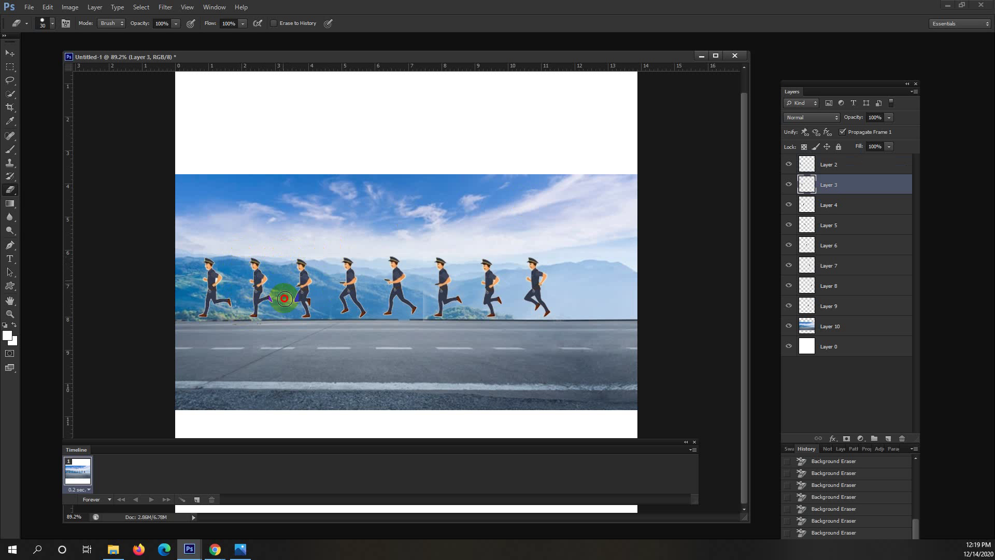
Erase the background remnants on Layer 4 and near run pose 5 on Layer 6
{"action": "left_click", "coordinate": [814, 204]}
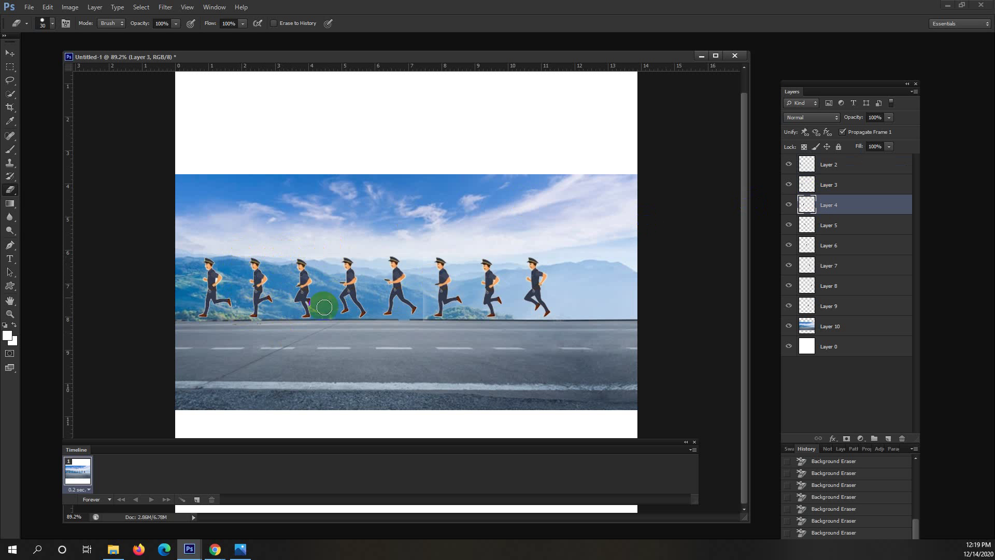
{"action": "left_click_drag", "start_coordinate": [345, 310], "coordinate": [358, 314]}
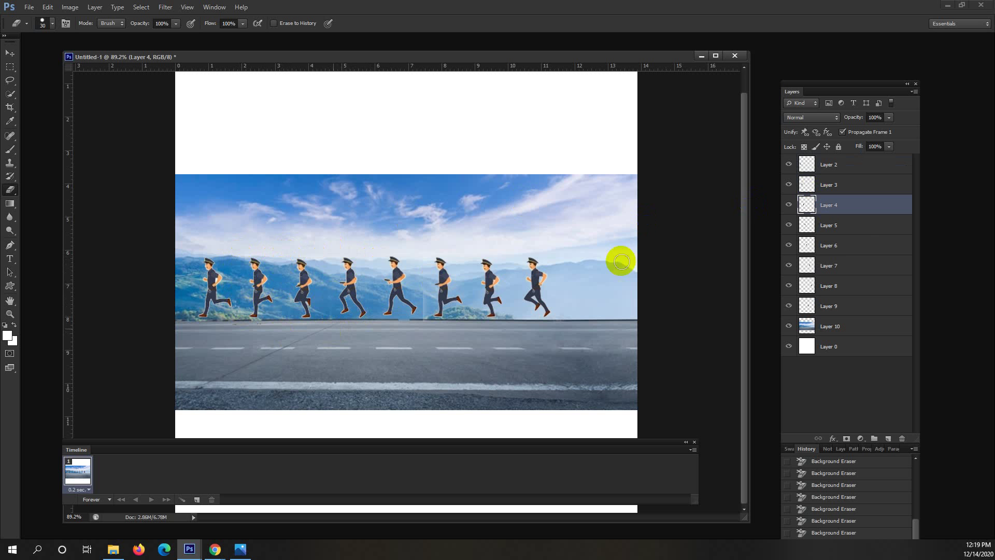
{"action": "left_click", "coordinate": [851, 227]}
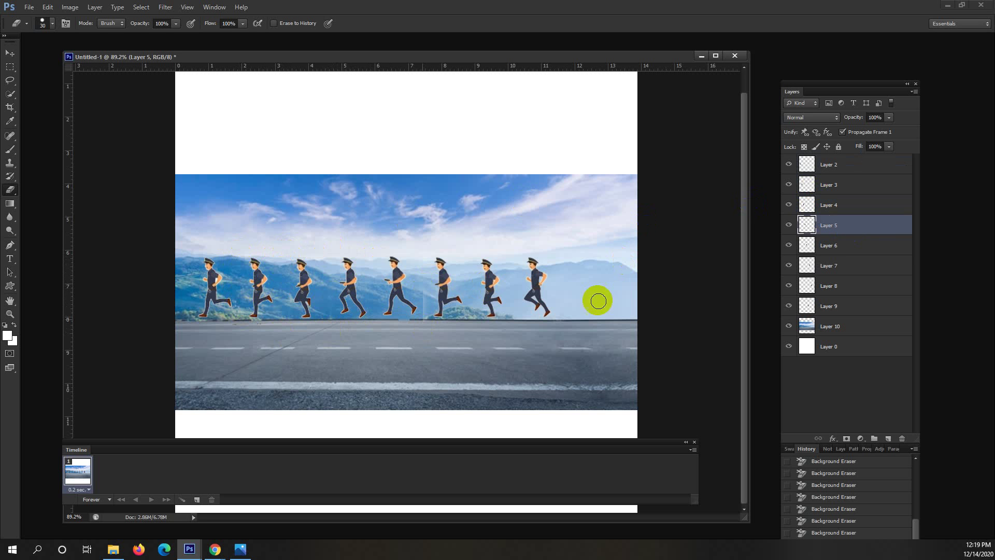
{"action": "left_click", "coordinate": [829, 245]}
{"action": "left_click_drag", "start_coordinate": [437, 313], "coordinate": [423, 305]}
{"action": "left_click", "coordinate": [842, 225]}
Erase the leftover vertical edge beside run pose 6 on Layer 9 and the remnants beside pose 8 on Layer 8
{"action": "left_click", "coordinate": [864, 264]}
{"action": "left_click", "coordinate": [846, 285]}
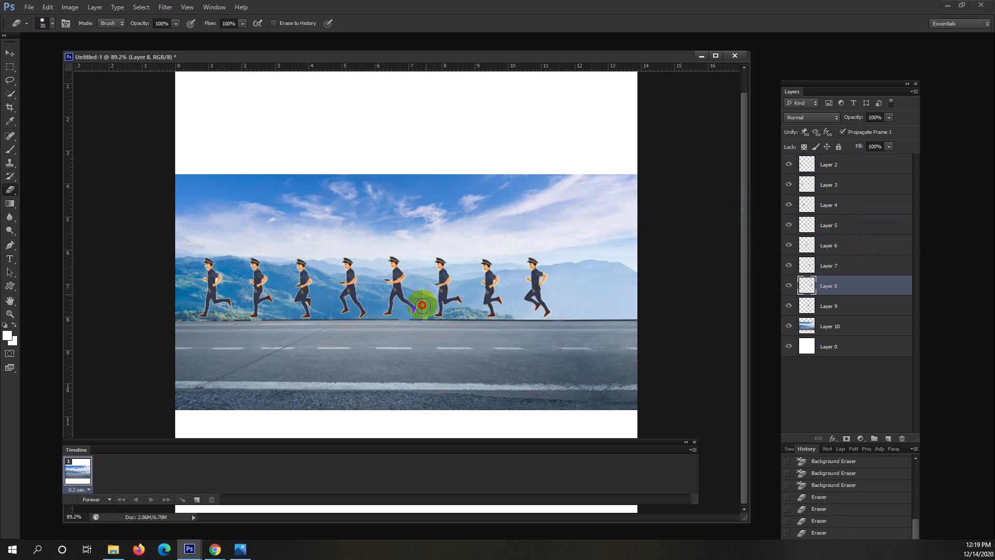
{"action": "left_click", "coordinate": [824, 306]}
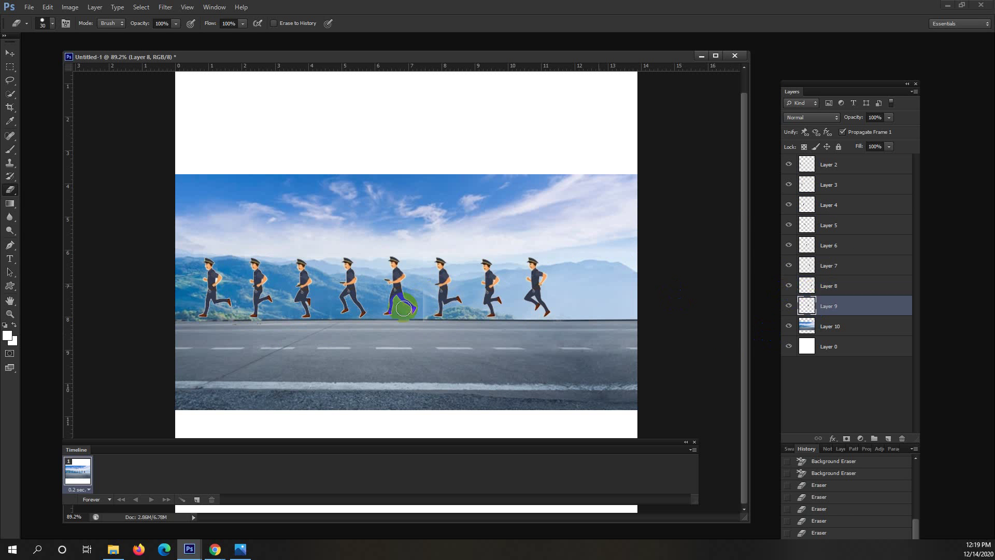
{"action": "mouse_move", "coordinate": [423, 301]}
{"action": "left_mouse_down"}
{"action": "mouse_move", "coordinate": [420, 323]}
{"action": "mouse_move", "coordinate": [425, 257]}
{"action": "left_mouse_up"}
{"action": "left_click", "coordinate": [870, 314]}
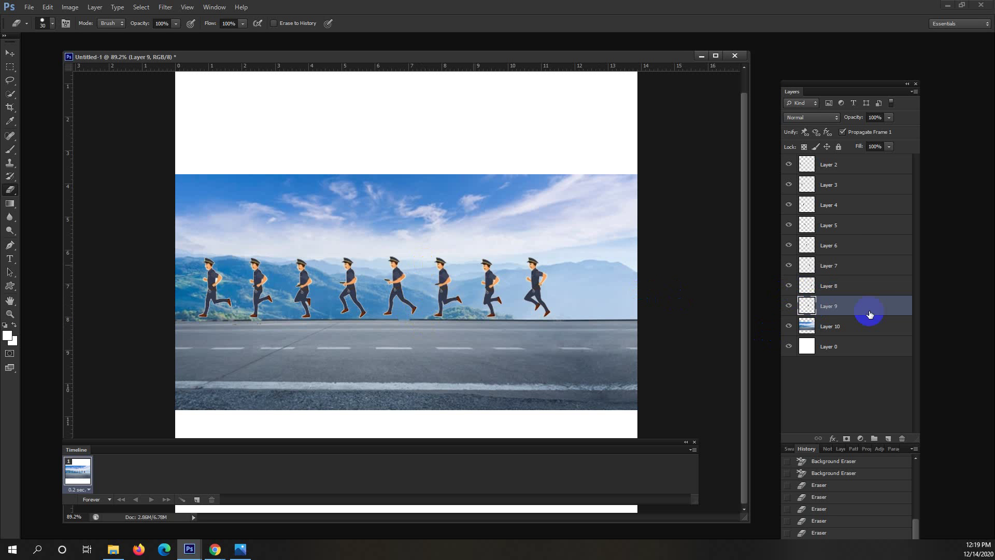
{"action": "left_click", "coordinate": [859, 294]}
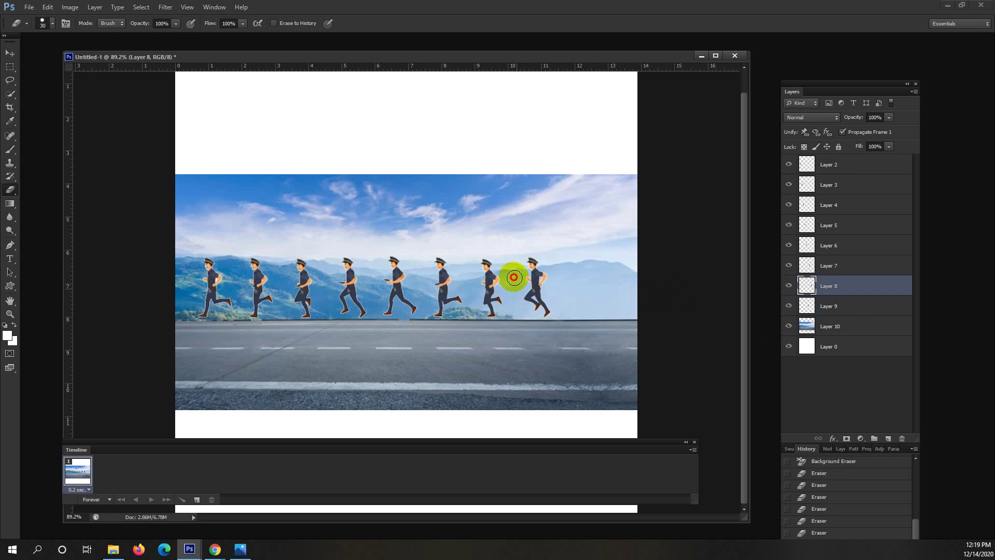
{"action": "left_click", "coordinate": [508, 341]}
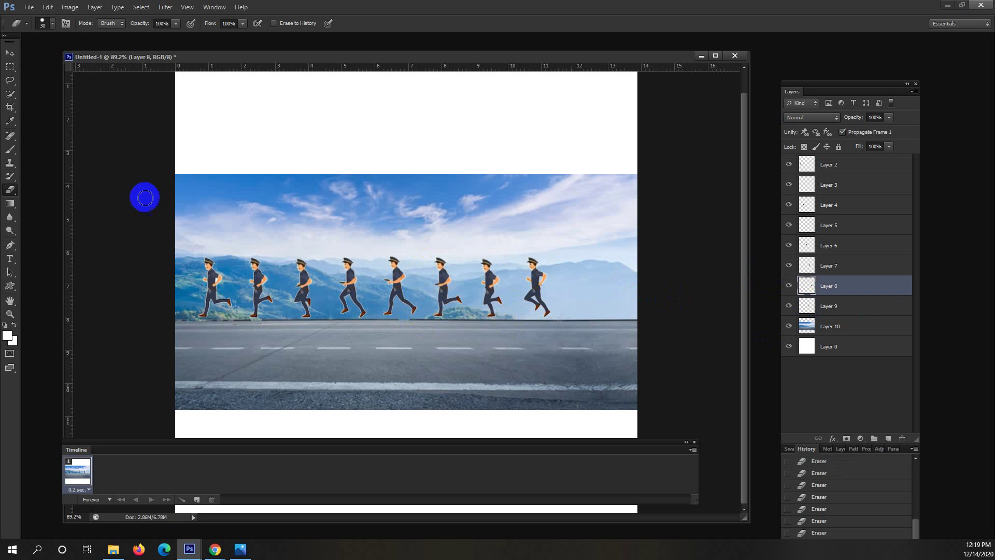
Scale Layers 2 to 9 together to about 114% and move all the runners down onto the road
{"action": "left_click", "coordinate": [15, 70]}
{"action": "left_click", "coordinate": [843, 164]}
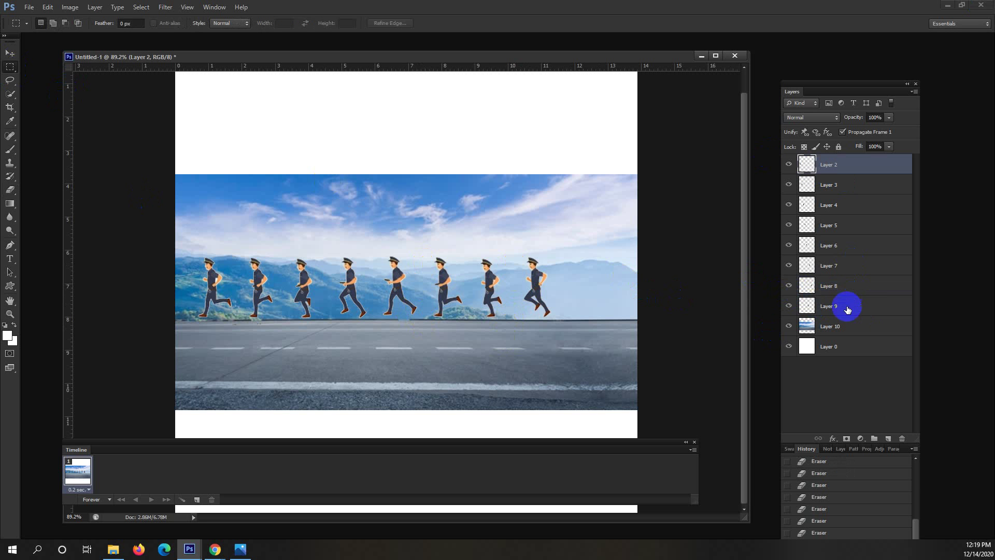
{"action": "left_click", "coordinate": [826, 297], "text": "shift"}
{"action": "left_click", "coordinate": [10, 54]}
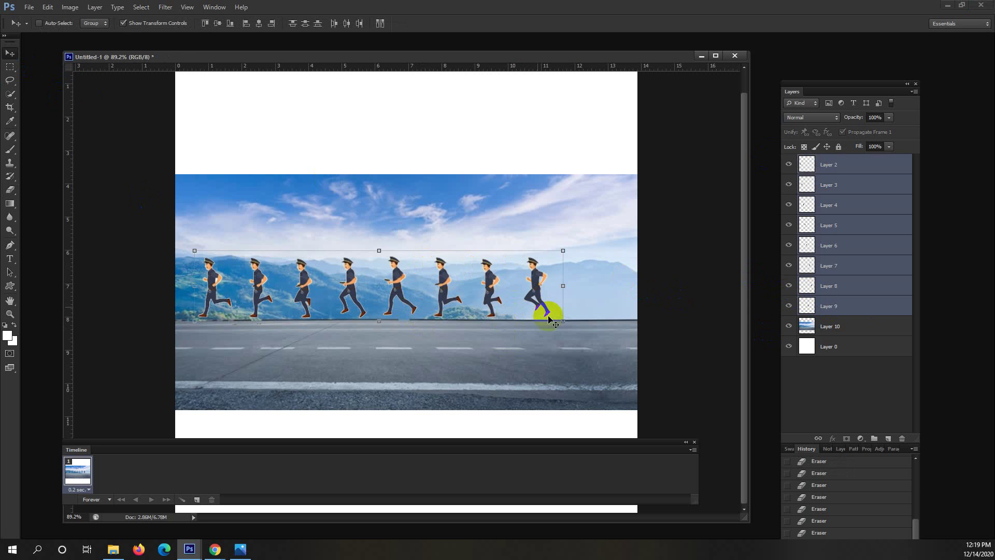
{"action": "left_click_drag", "start_coordinate": [563, 320], "coordinate": [616, 330]}
{"action": "left_click_drag", "start_coordinate": [593, 271], "coordinate": [592, 310]}
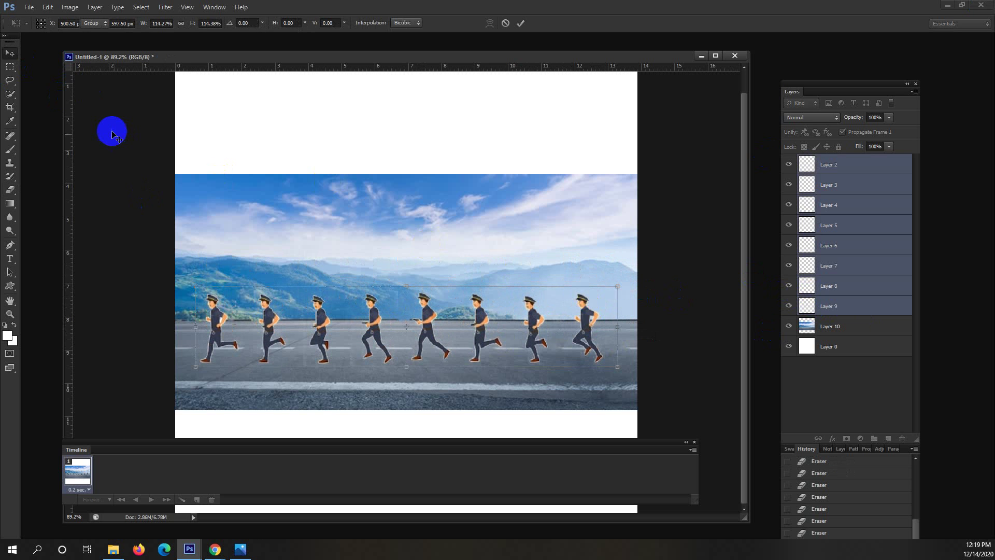
{"action": "key", "text": "Return"}
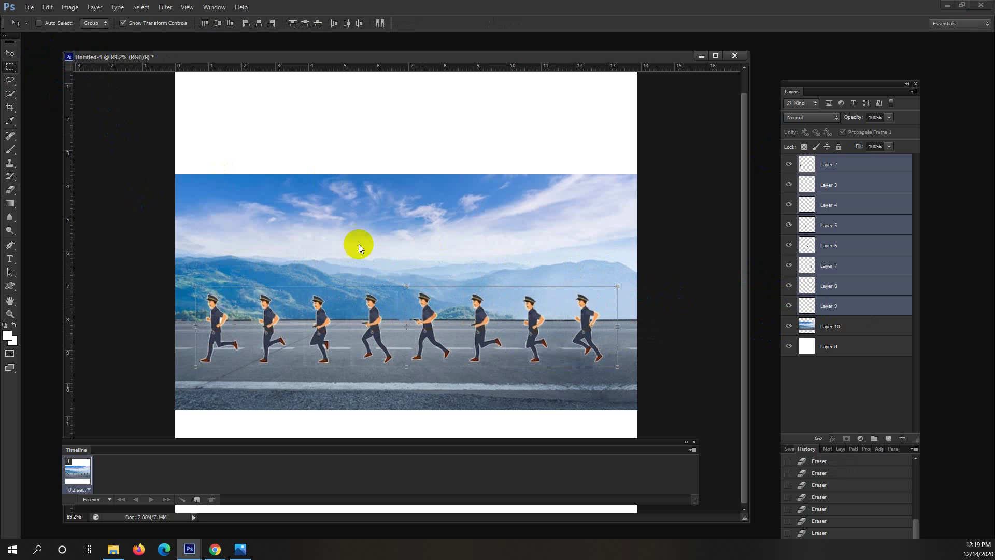
{"action": "key", "text": "m"}
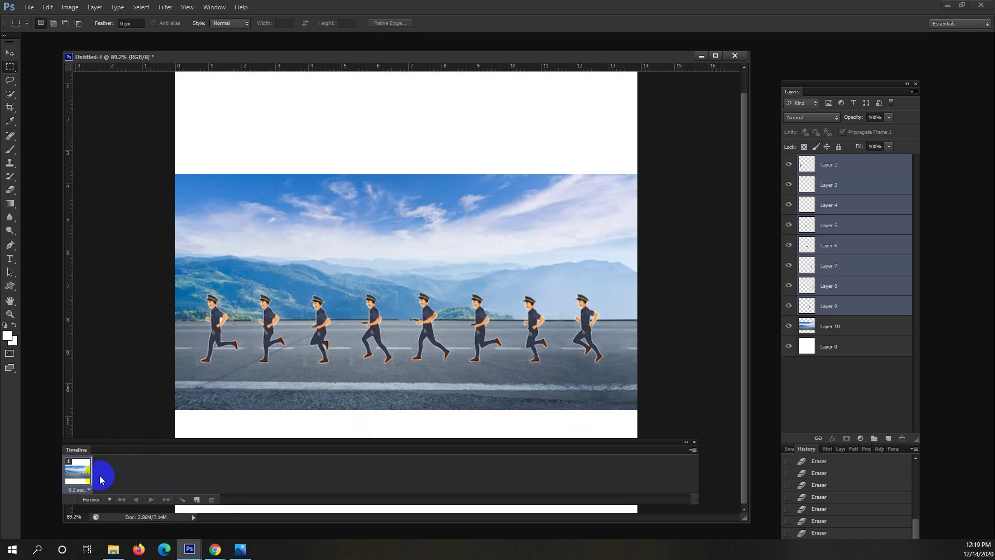
Duplicate the animation frame until the timeline holds eight frames
{"action": "left_click", "coordinate": [199, 501]}
{"action": "left_click", "coordinate": [198, 502]}
{"action": "left_click", "coordinate": [198, 502]}
{"action": "left_click", "coordinate": [198, 502]}
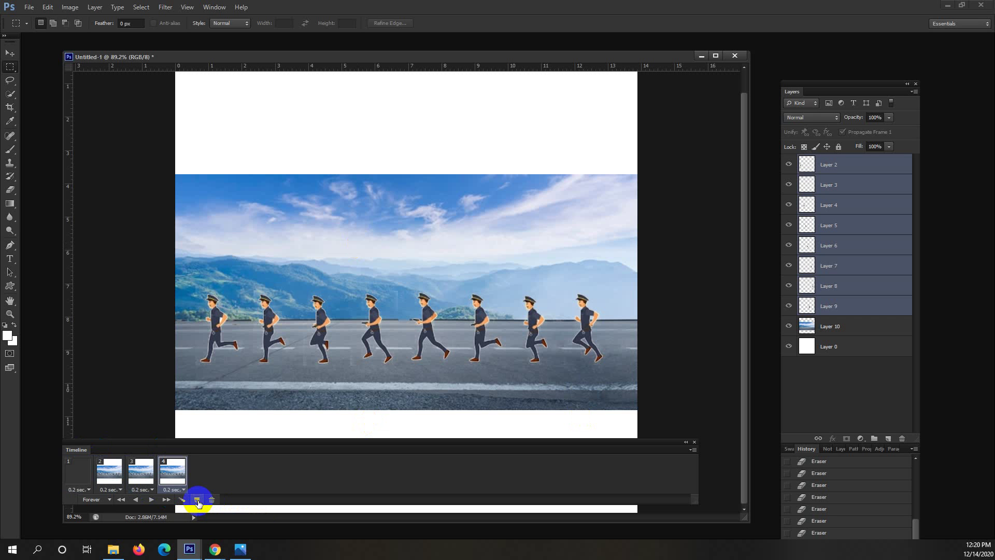
{"action": "left_click", "coordinate": [198, 502]}
{"action": "left_click", "coordinate": [198, 501]}
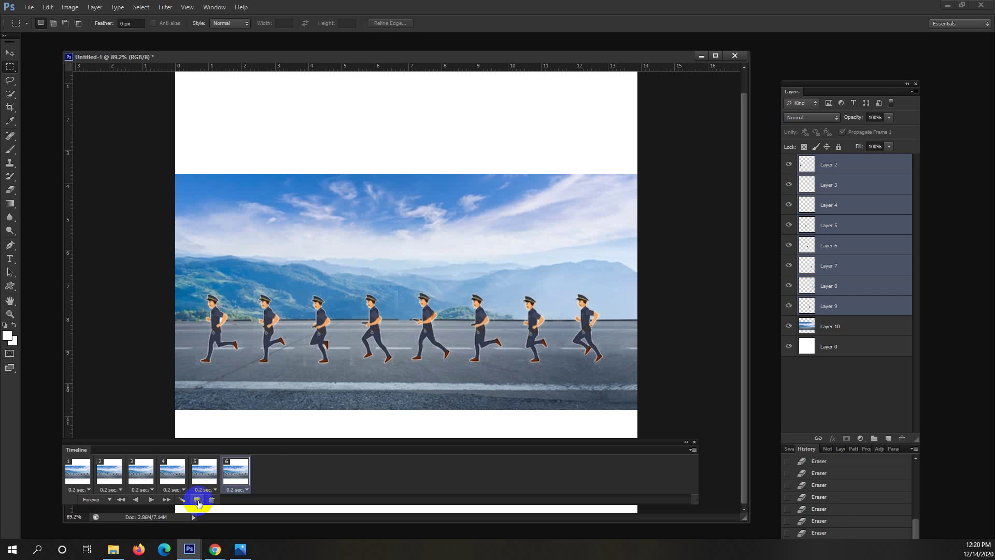
{"action": "left_click", "coordinate": [198, 502]}
{"action": "left_click", "coordinate": [197, 501]}
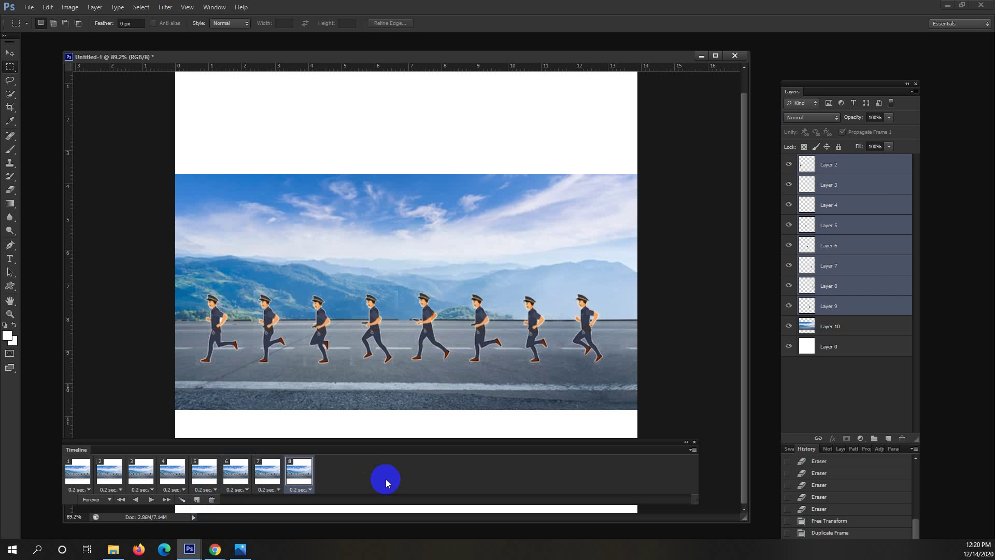
In frame 1, hide all runner layers except Layer 8, keeping the road background visible
{"action": "left_click", "coordinate": [89, 474]}
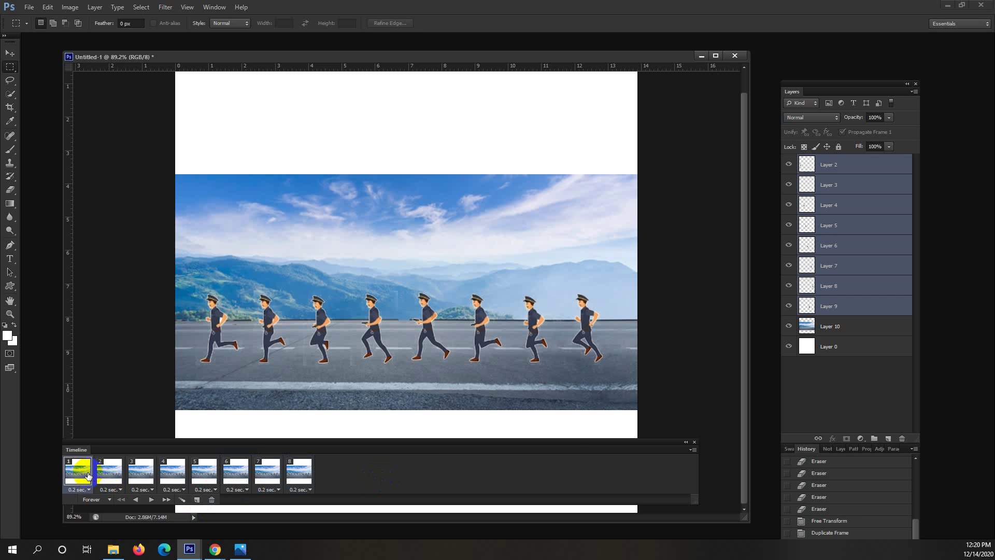
{"action": "left_click", "coordinate": [844, 313]}
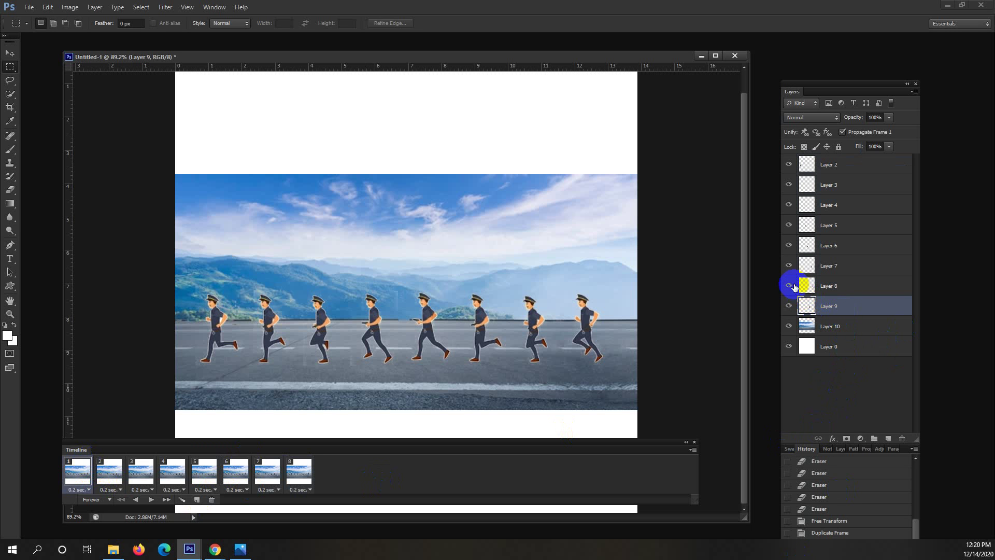
{"action": "left_click_drag", "start_coordinate": [789, 285], "coordinate": [791, 164]}
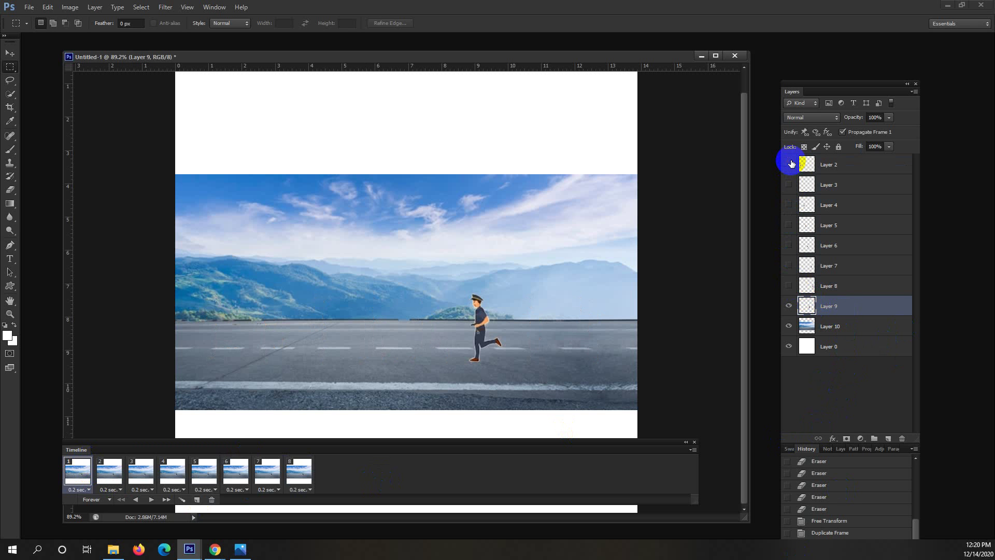
{"action": "left_click", "coordinate": [786, 307]}
{"action": "left_click", "coordinate": [786, 287]}
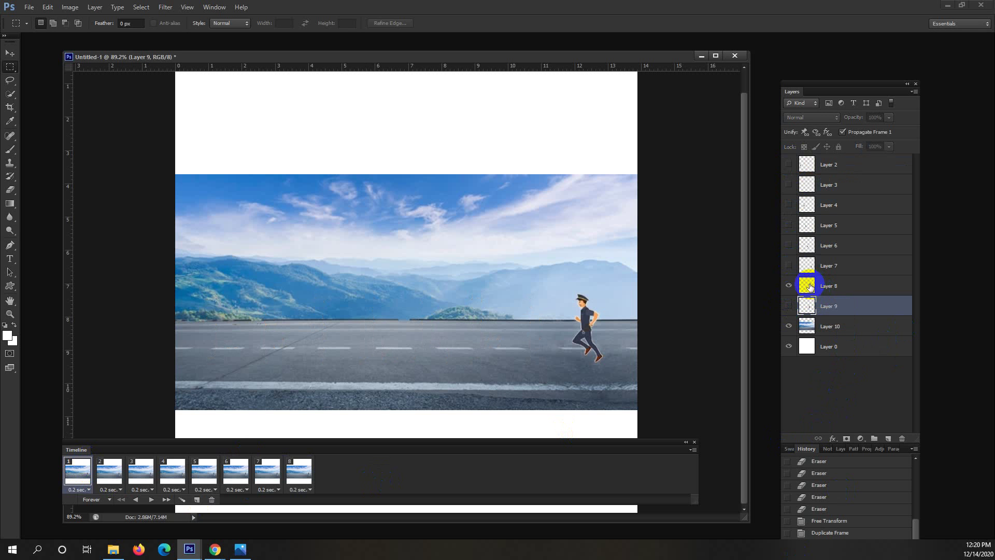
{"action": "left_click", "coordinate": [790, 327]}
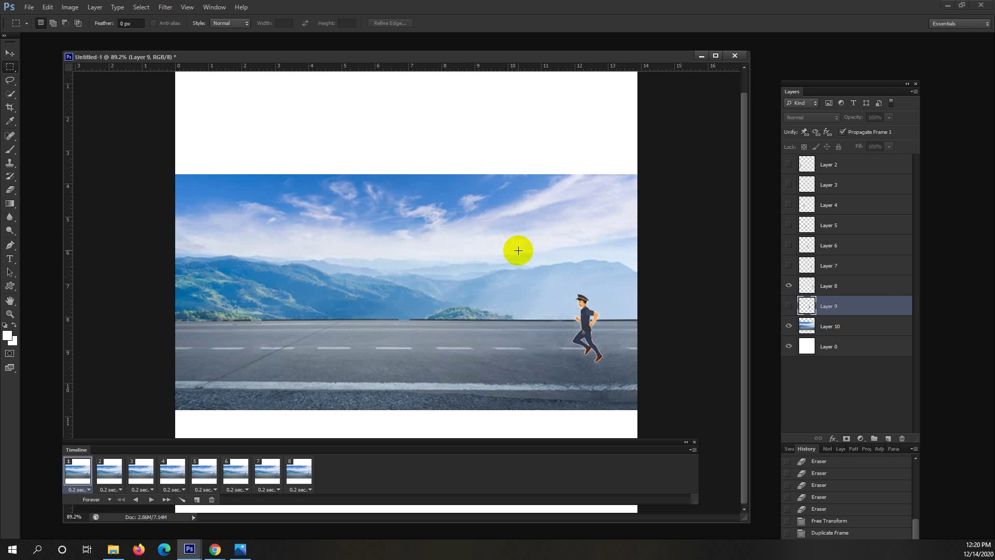
{"action": "left_click", "coordinate": [885, 291]}
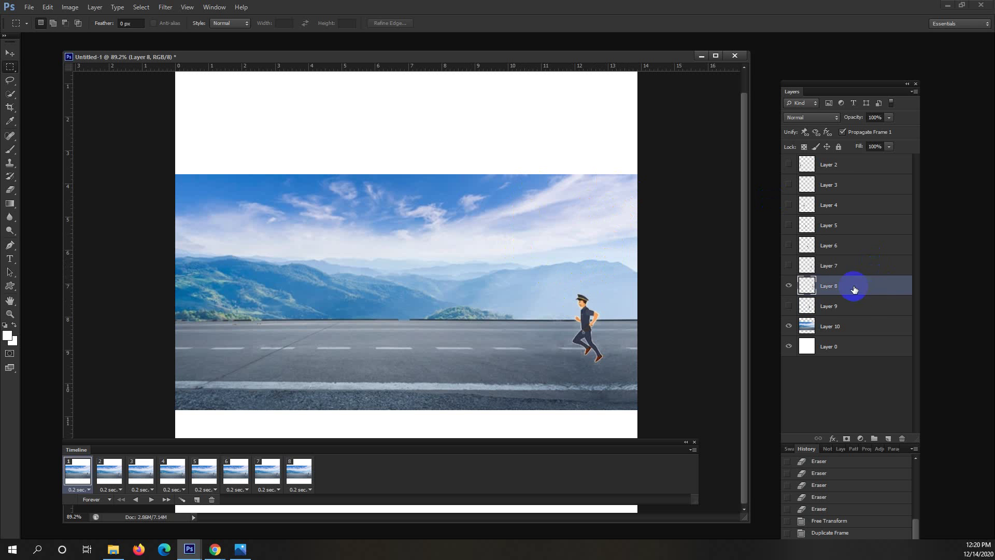
{"action": "left_click", "coordinate": [70, 479]}
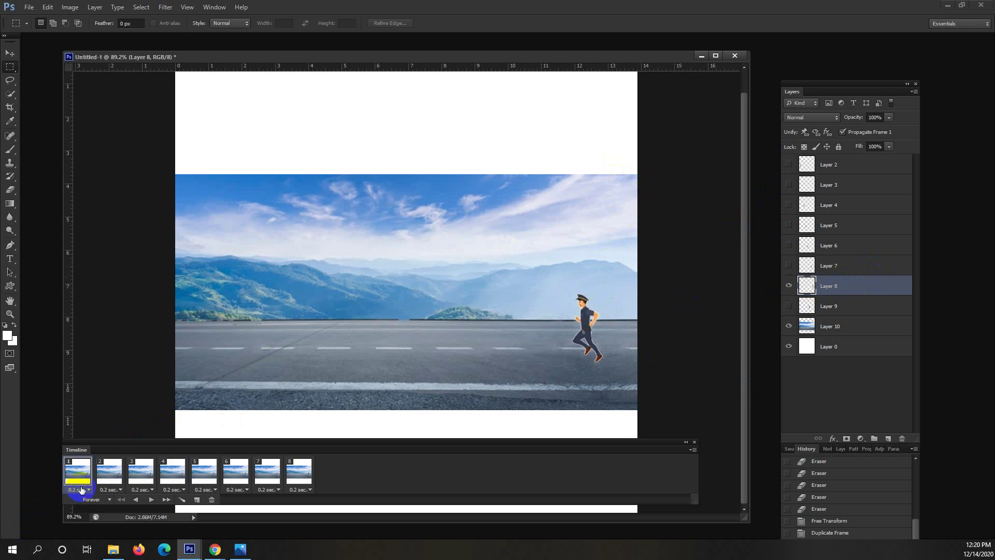
Show only runner Layer 7 in frame 2 and only runner Layer 6 in frame 3
{"action": "left_click", "coordinate": [110, 476]}
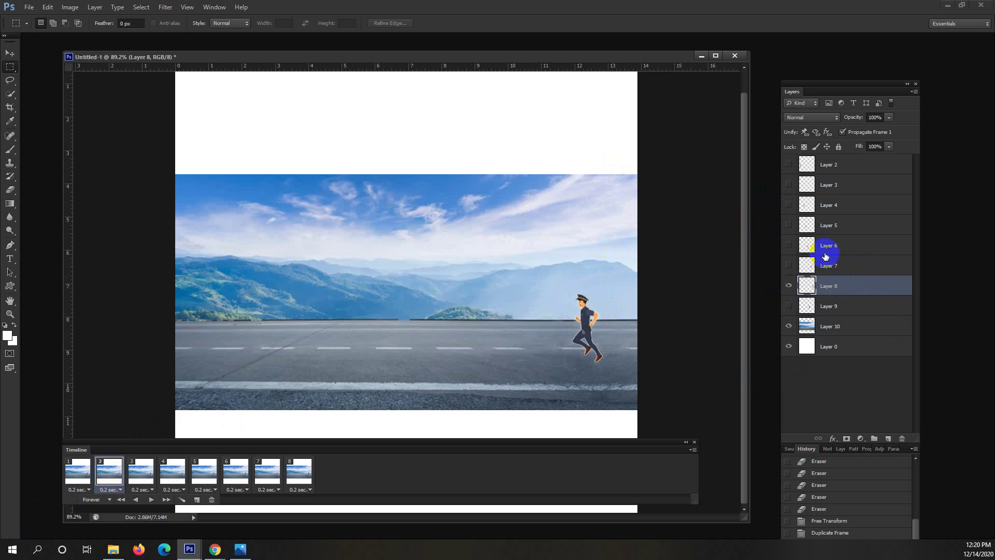
{"action": "left_click", "coordinate": [795, 265]}
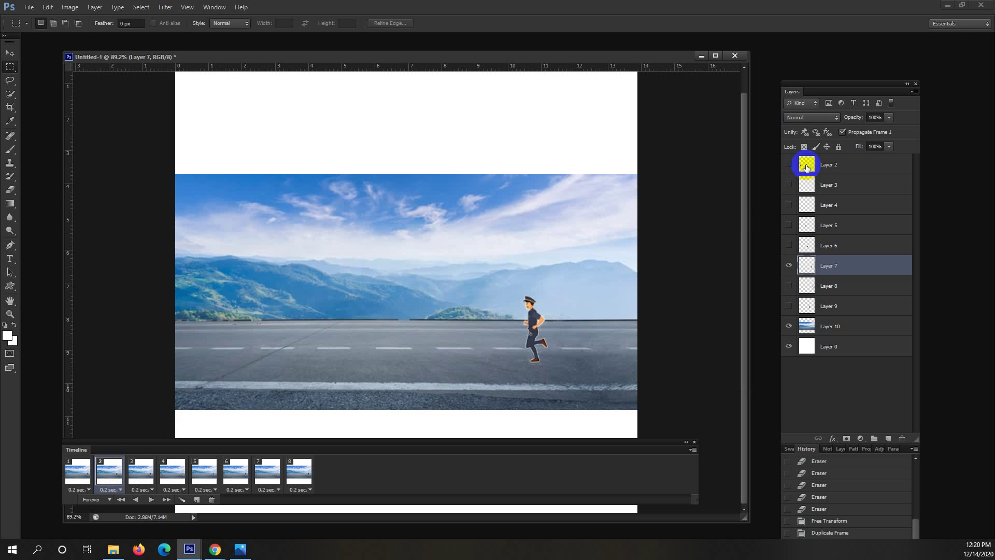
{"action": "left_click", "coordinate": [132, 475]}
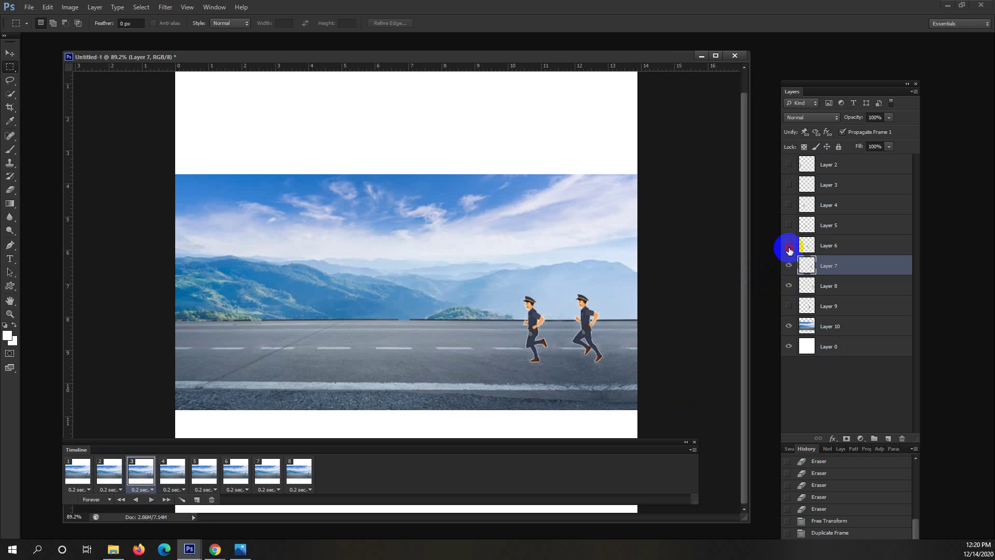
{"action": "left_click", "coordinate": [789, 288]}
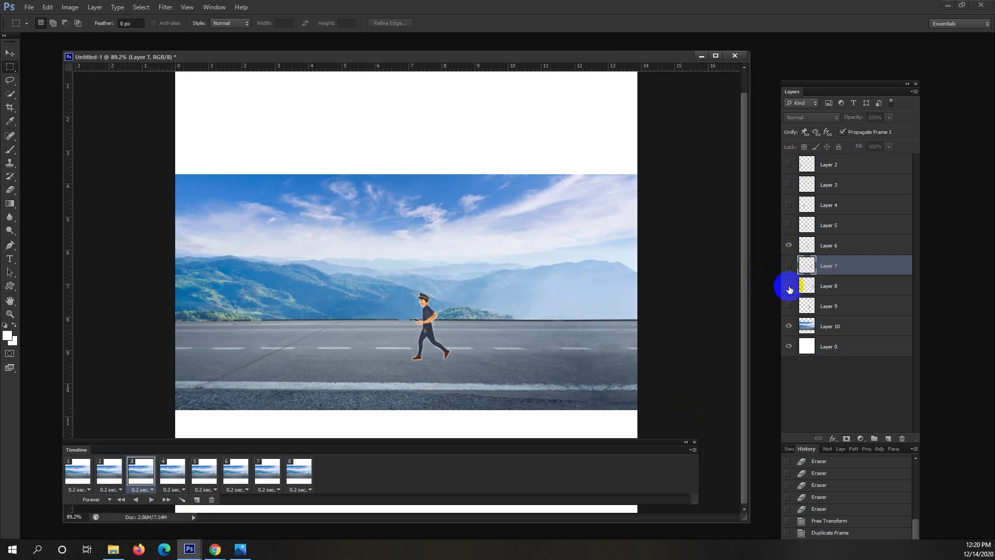
{"action": "left_click", "coordinate": [831, 248]}
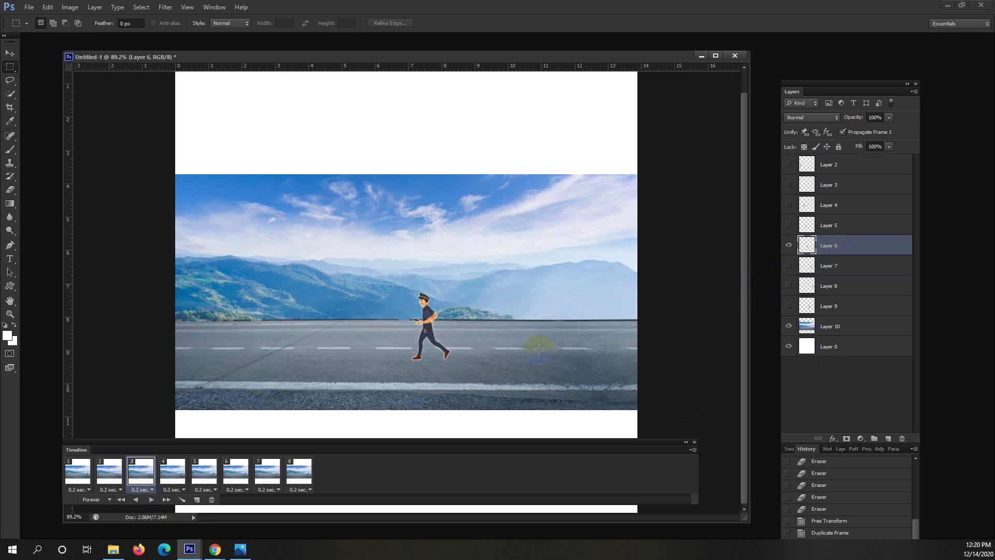
In frame 4, show Layer 5 and hide Layer 8 so it is the only runner displayed
{"action": "left_click", "coordinate": [174, 472]}
{"action": "left_click", "coordinate": [806, 224]}
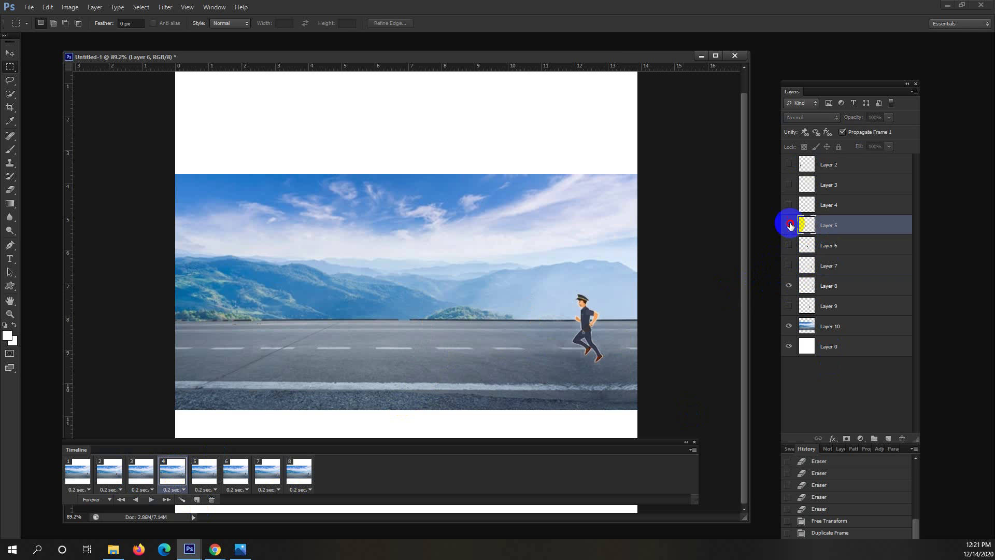
{"action": "left_click", "coordinate": [788, 285]}
{"action": "left_click", "coordinate": [789, 286]}
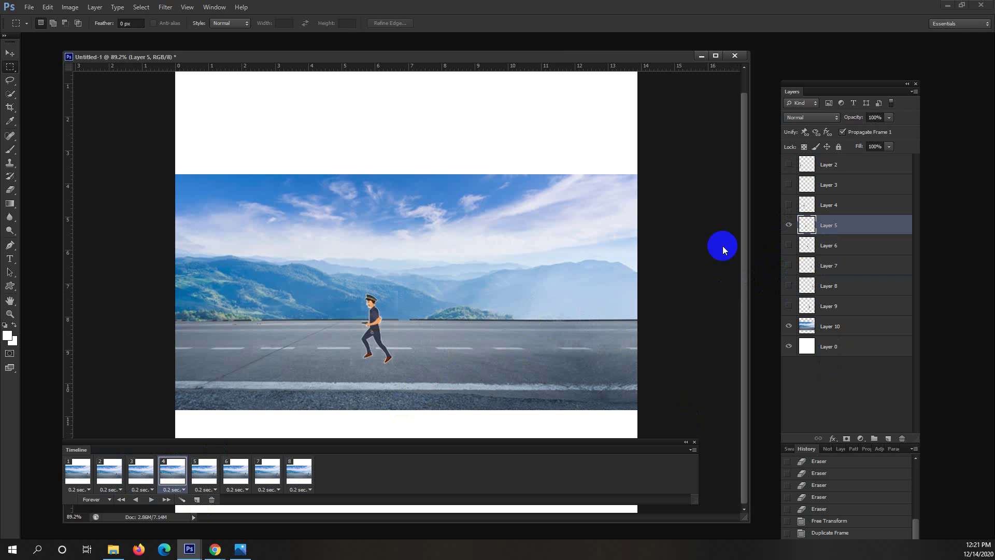
In frame 5, show Layer 4 and hide Layers 5 and 8 so it is the only runner displayed
{"action": "left_click", "coordinate": [209, 474]}
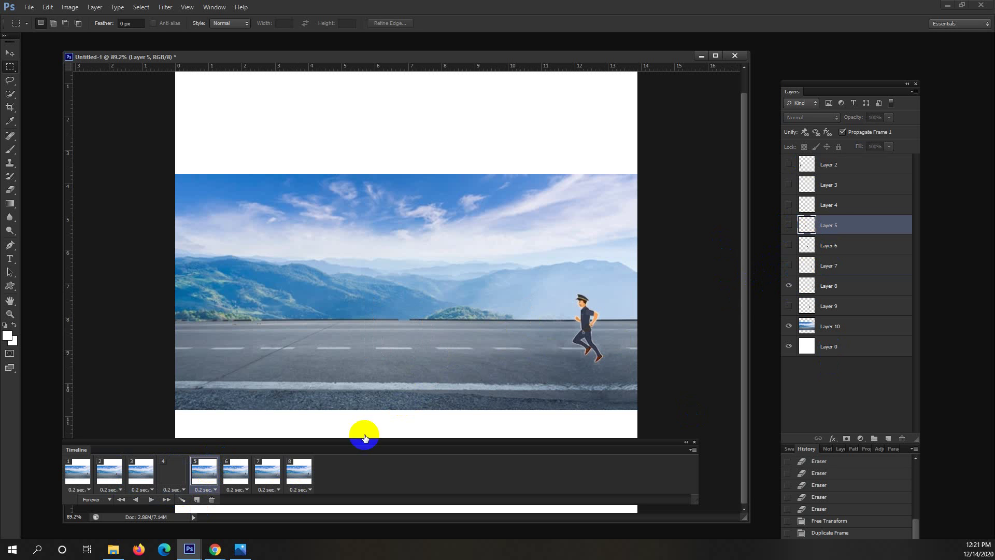
{"action": "left_click", "coordinate": [810, 208]}
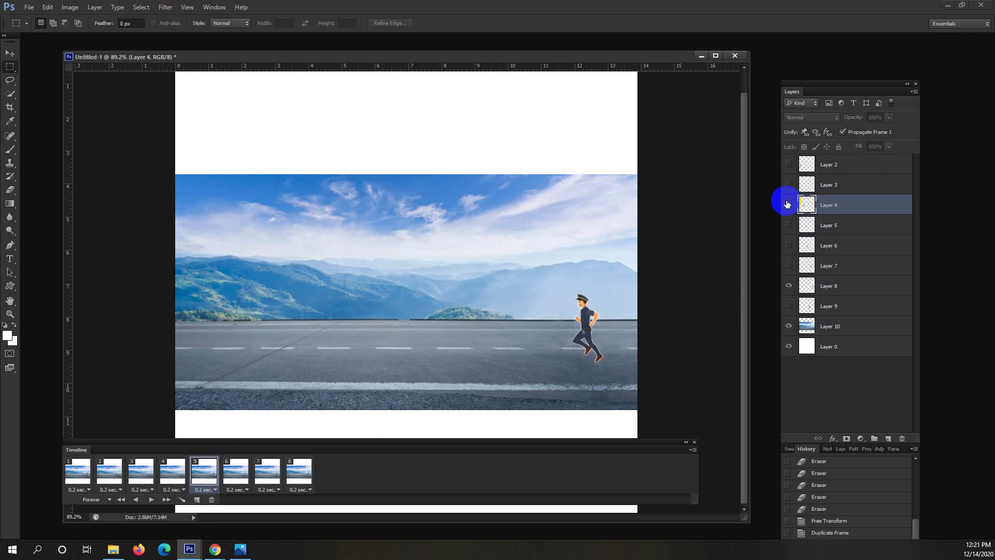
{"action": "left_click", "coordinate": [788, 204]}
{"action": "left_click", "coordinate": [788, 225]}
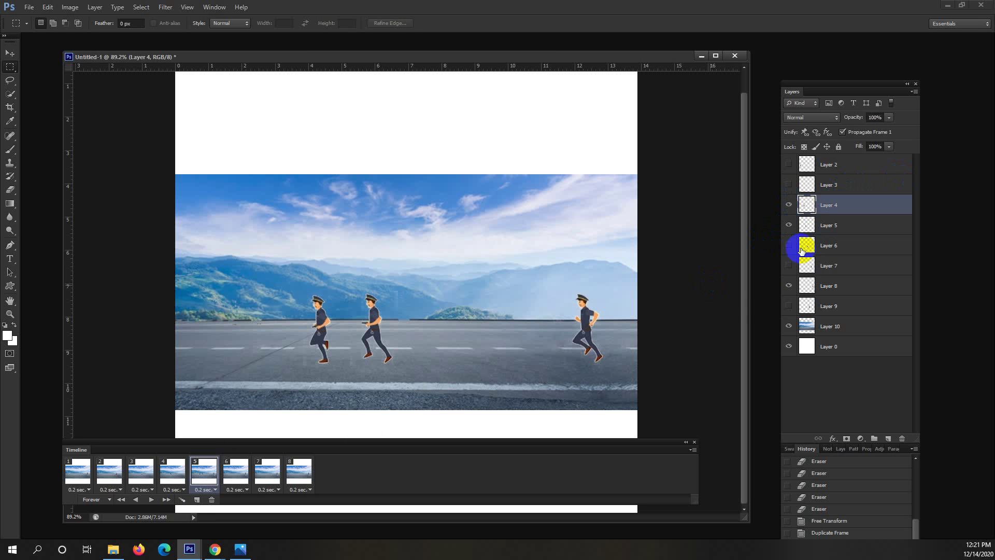
{"action": "left_click", "coordinate": [788, 225]}
{"action": "left_click", "coordinate": [788, 285]}
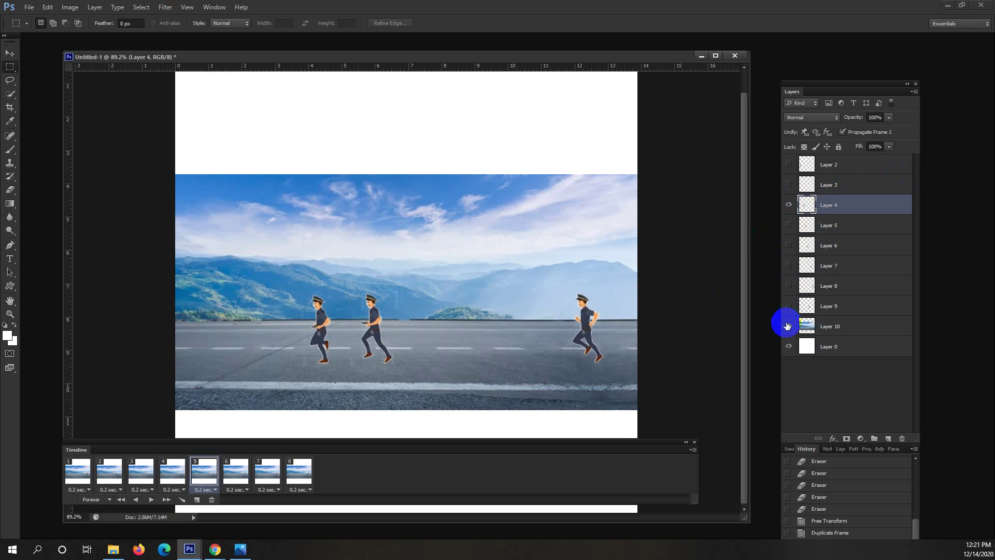
In frame 6, show Layer 3 and hide Layer 8 so only that runner pose is displayed
{"action": "left_click", "coordinate": [235, 471]}
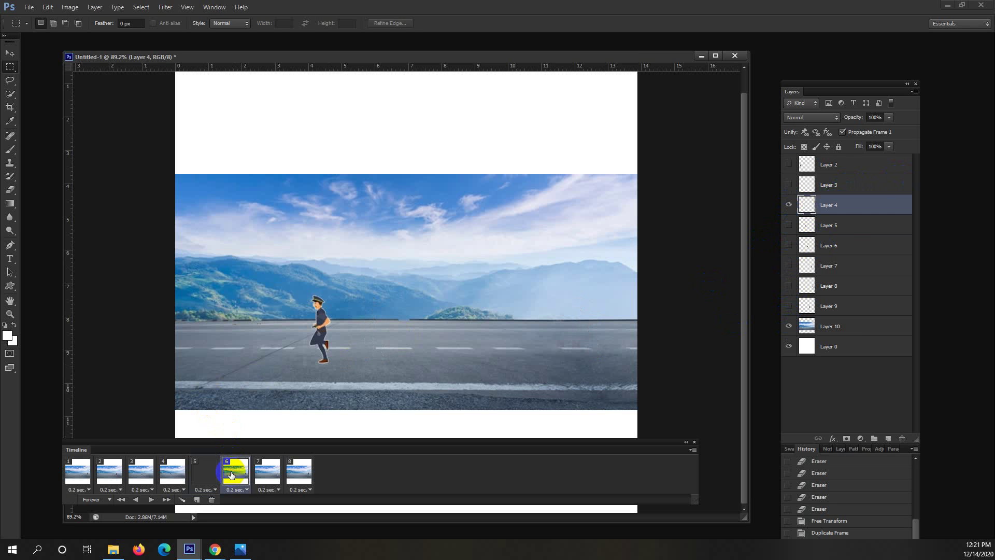
{"action": "left_click", "coordinate": [829, 185]}
{"action": "left_click", "coordinate": [788, 185]}
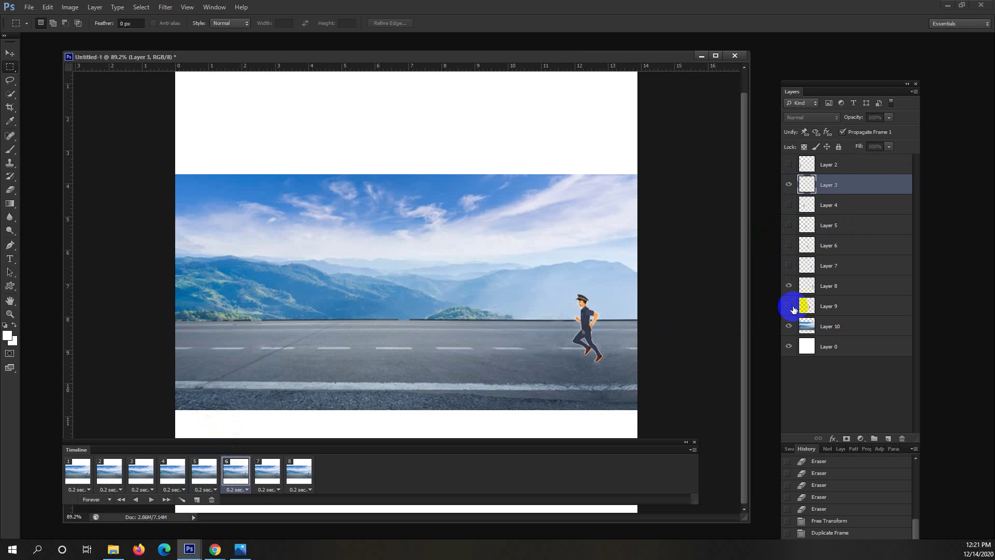
{"action": "left_click", "coordinate": [790, 286]}
{"action": "left_click", "coordinate": [789, 285]}
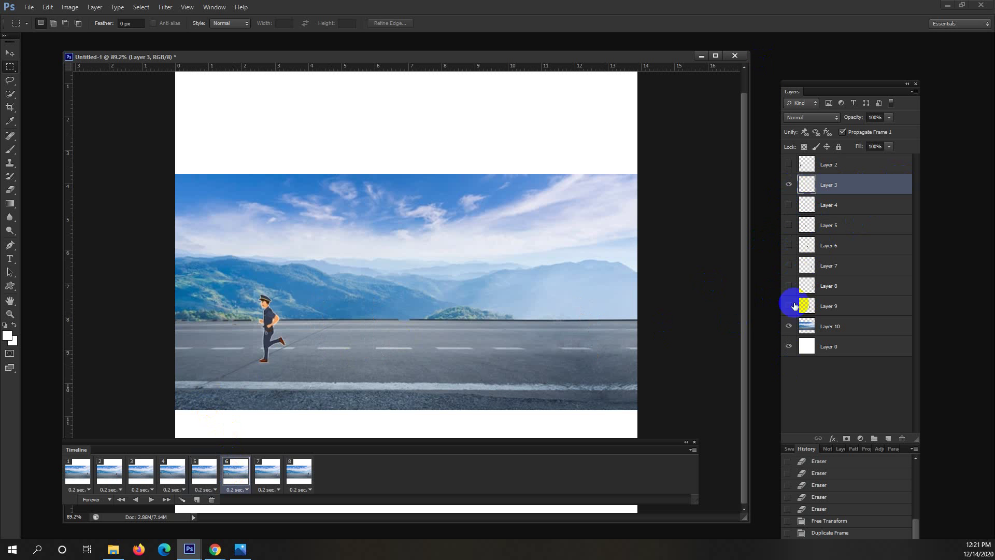
In frame 7, display Layer 2 as the only runner pose over the road background
{"action": "left_click", "coordinate": [267, 469]}
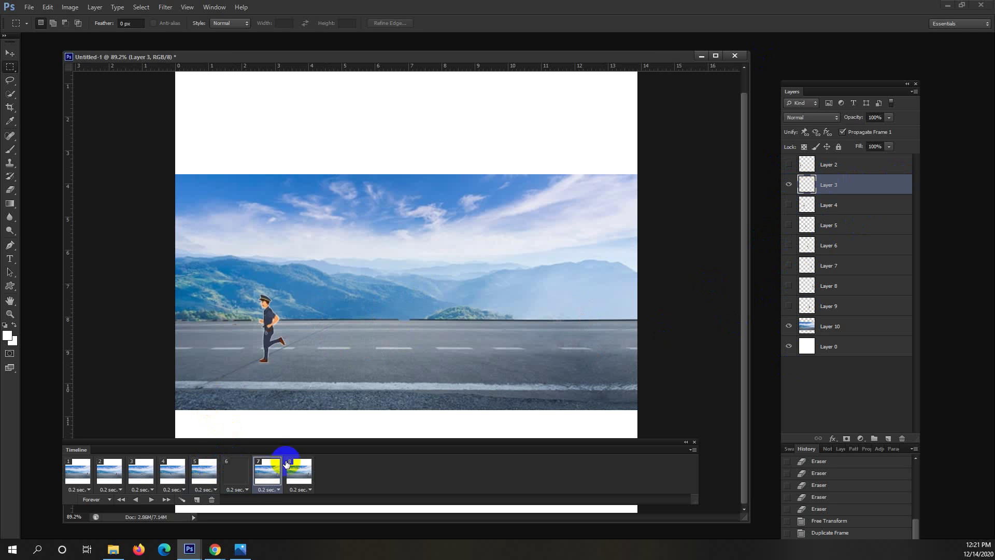
{"action": "left_click", "coordinate": [799, 166]}
{"action": "left_click", "coordinate": [789, 165]}
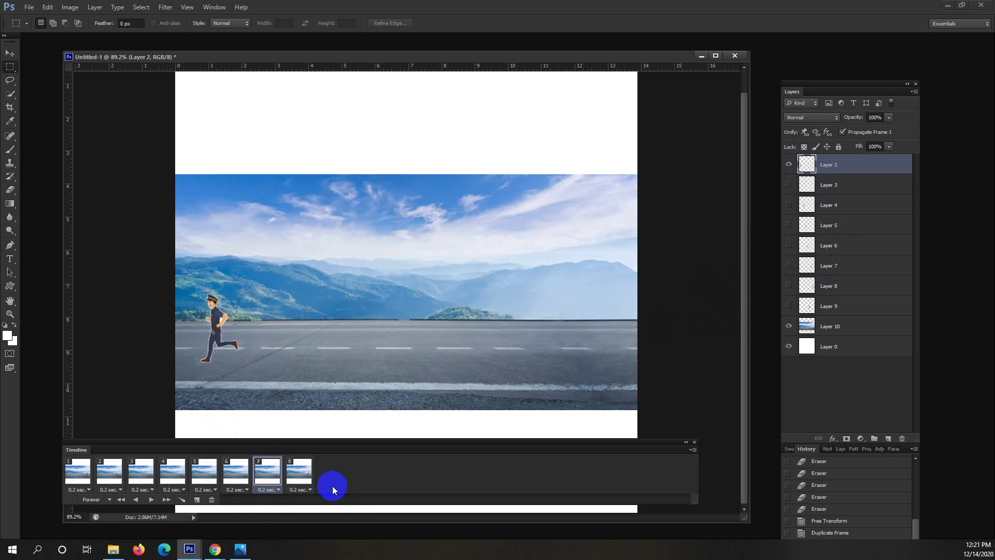
Go through frames 1 to 8 one by one and check which runner pose each displays
{"action": "left_click", "coordinate": [85, 474]}
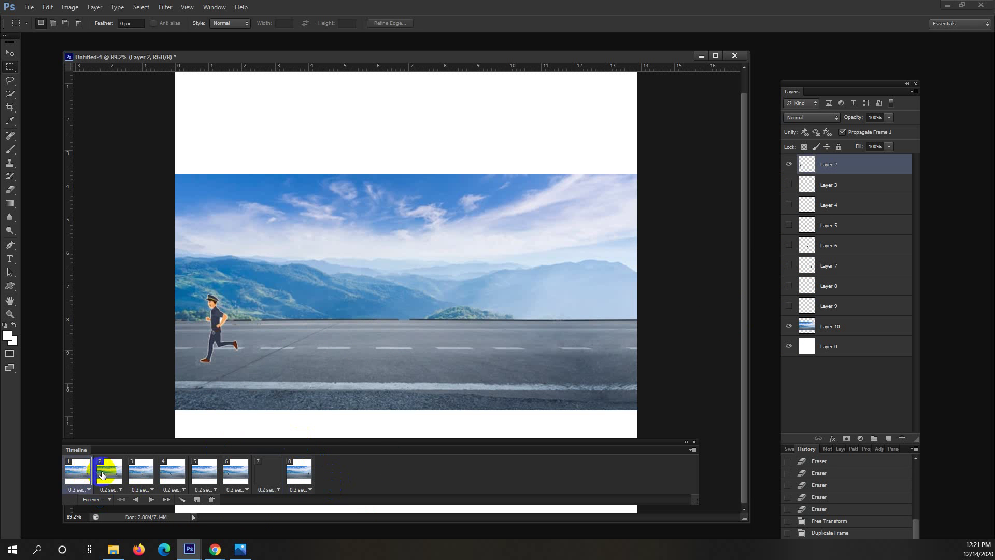
{"action": "left_click", "coordinate": [110, 472]}
{"action": "left_click", "coordinate": [140, 474]}
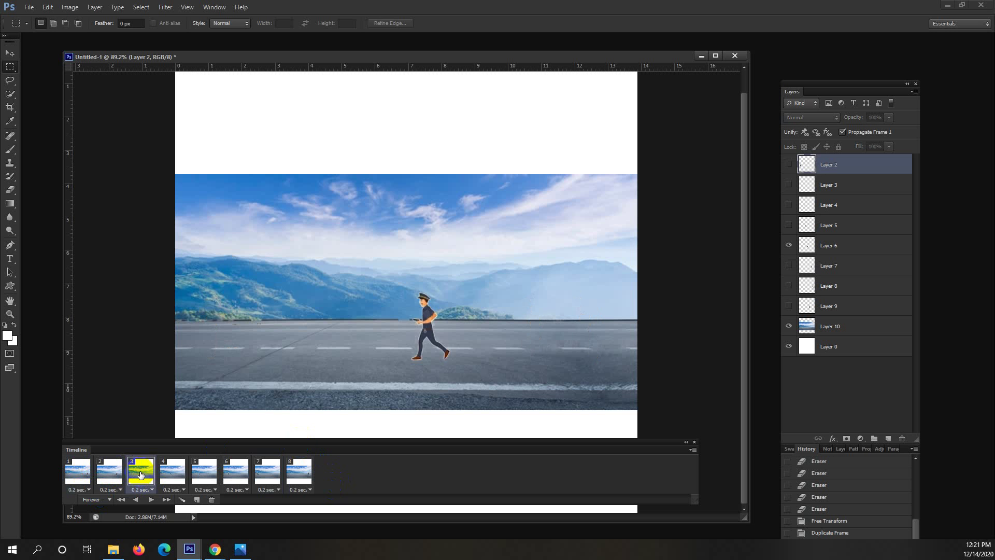
{"action": "left_click", "coordinate": [165, 473]}
{"action": "left_click", "coordinate": [204, 472]}
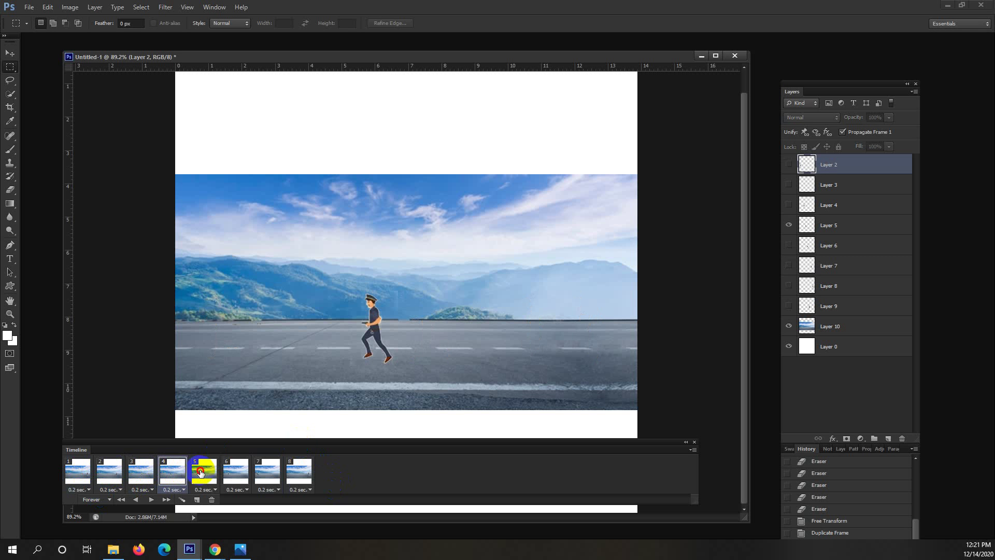
{"action": "left_click", "coordinate": [236, 472]}
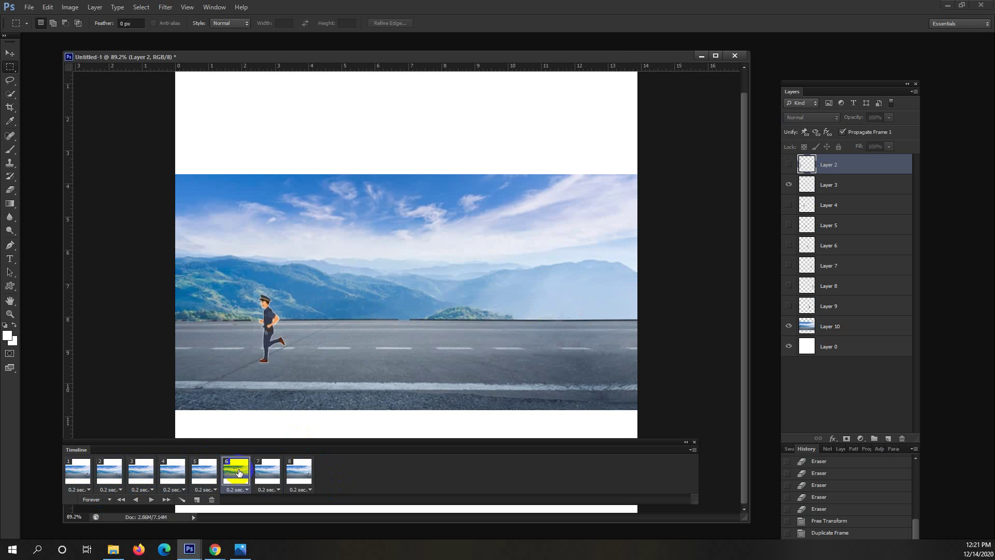
{"action": "left_click", "coordinate": [258, 473]}
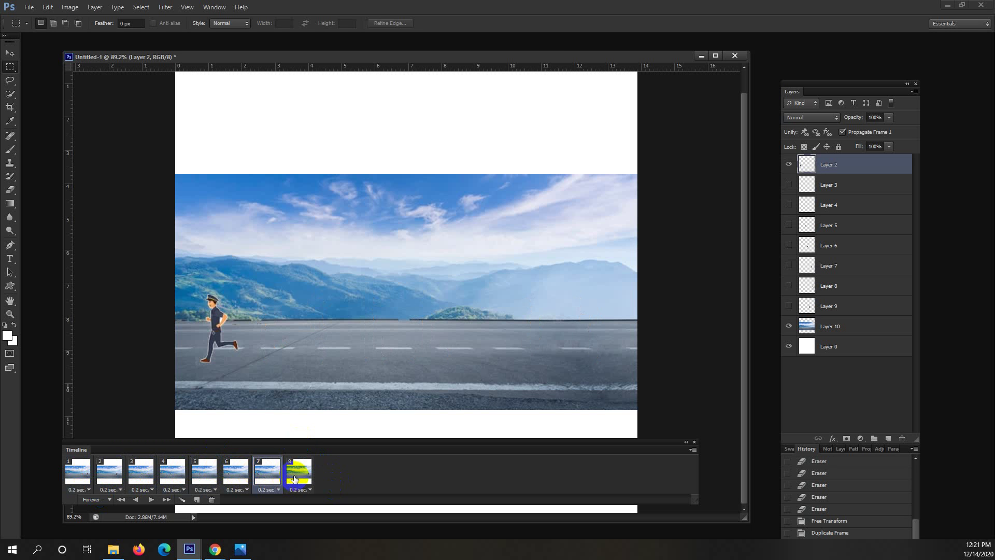
{"action": "left_click", "coordinate": [295, 478]}
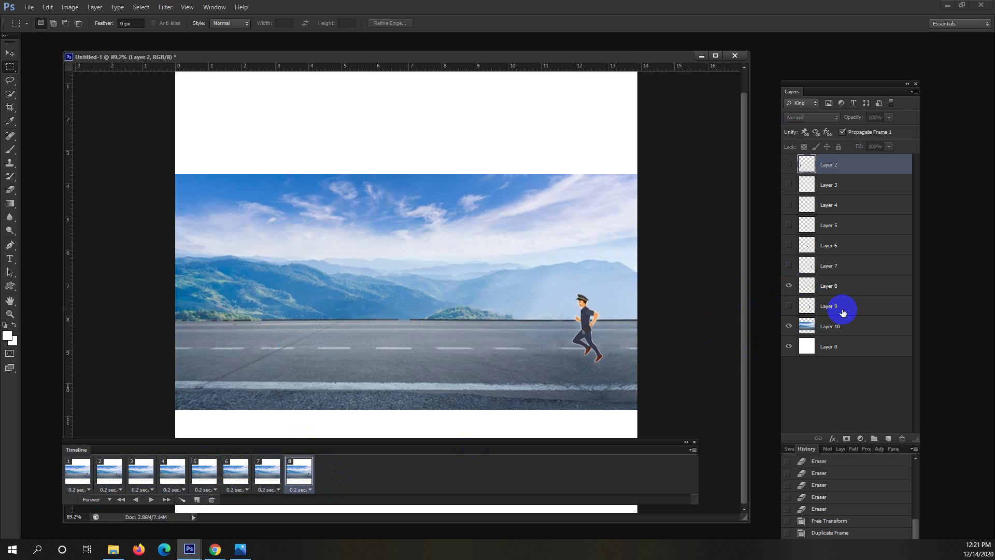
{"action": "left_click_drag", "start_coordinate": [842, 311], "coordinate": [807, 298]}
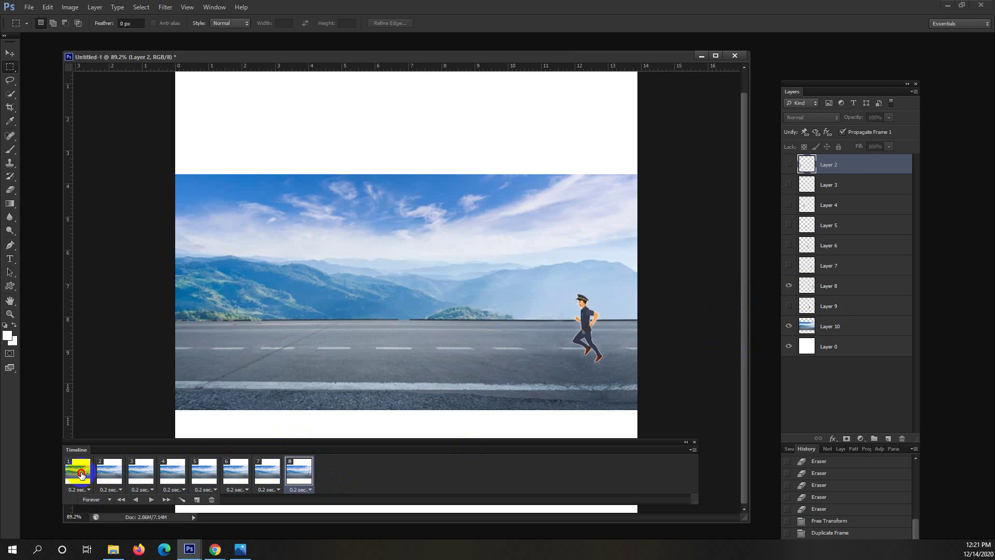
Select all eight frames, play the running animation to preview it, and stop the playback
{"action": "left_click_drag", "start_coordinate": [81, 474], "coordinate": [269, 465]}
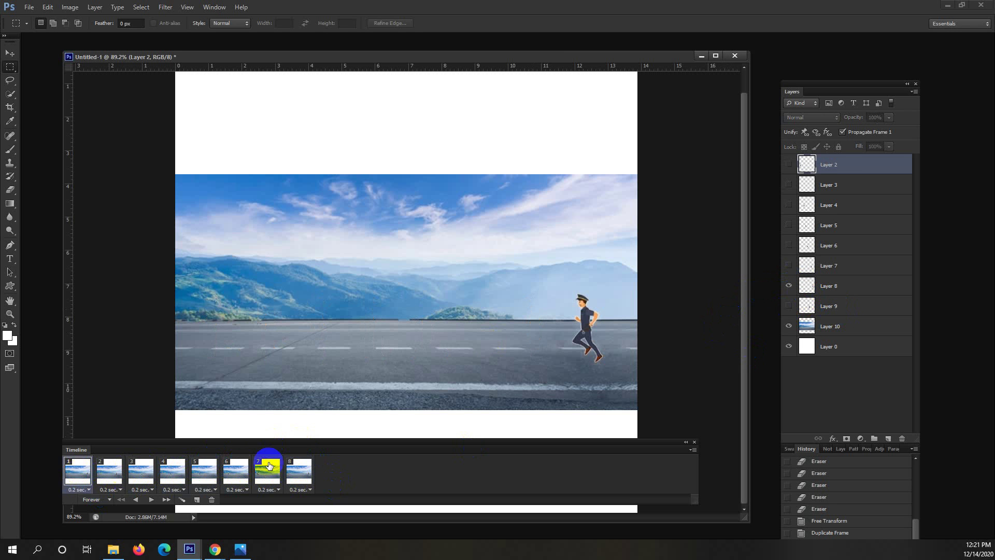
{"action": "left_click", "coordinate": [299, 473], "text": "shift"}
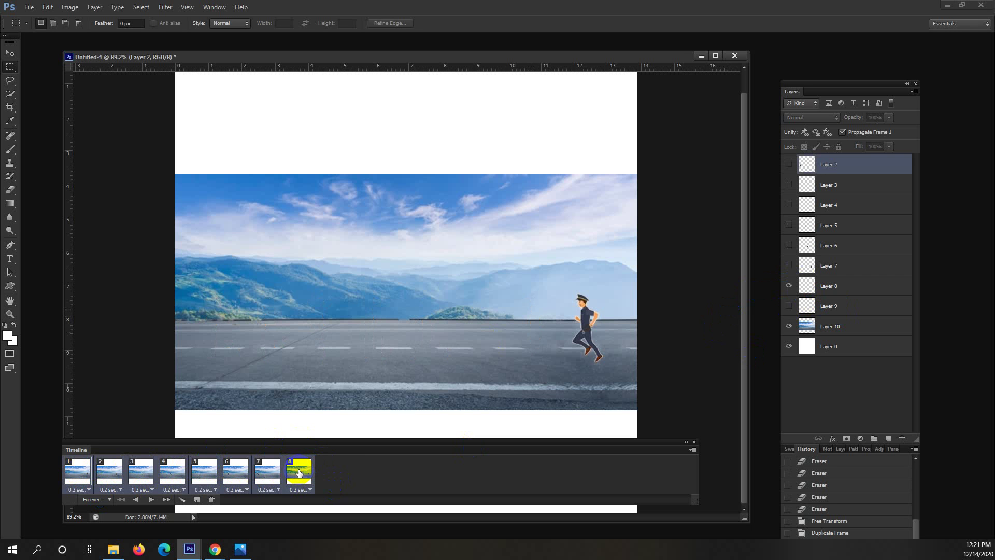
{"action": "left_click", "coordinate": [152, 501]}
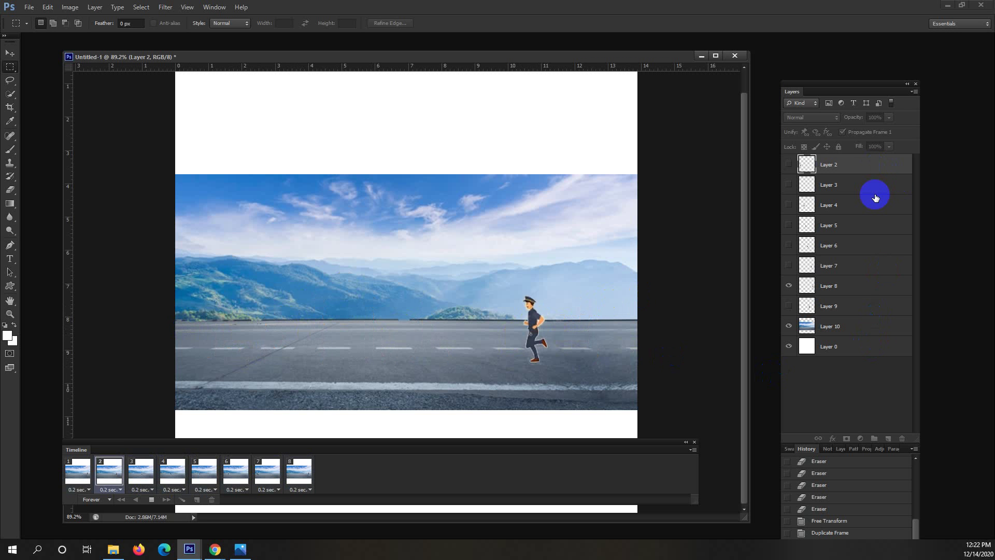
{"action": "left_click", "coordinate": [10, 52]}
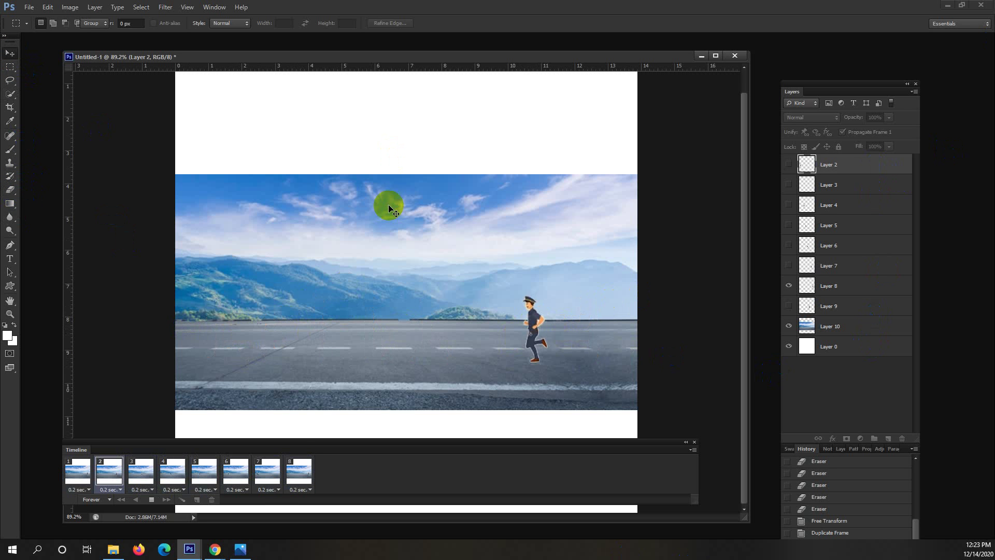
{"action": "left_click", "coordinate": [155, 503]}
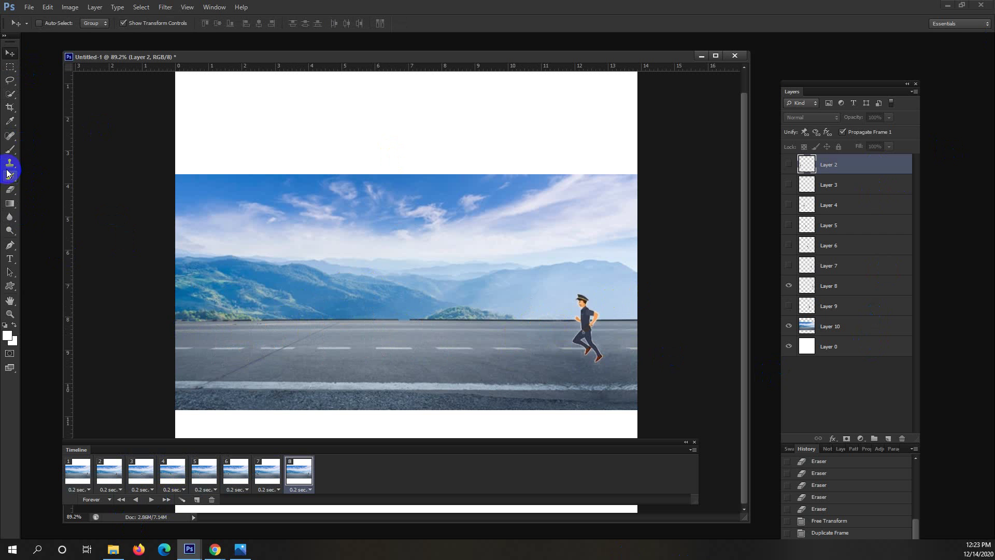
Crop the white areas above and below the road photo so the canvas fits the picture
{"action": "left_click", "coordinate": [8, 109]}
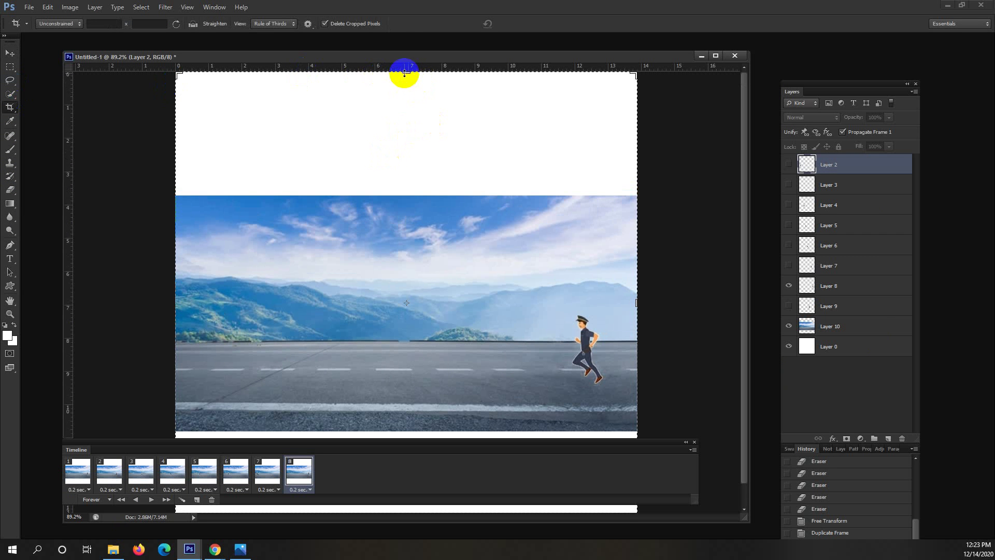
{"action": "left_click_drag", "start_coordinate": [405, 73], "coordinate": [427, 136]}
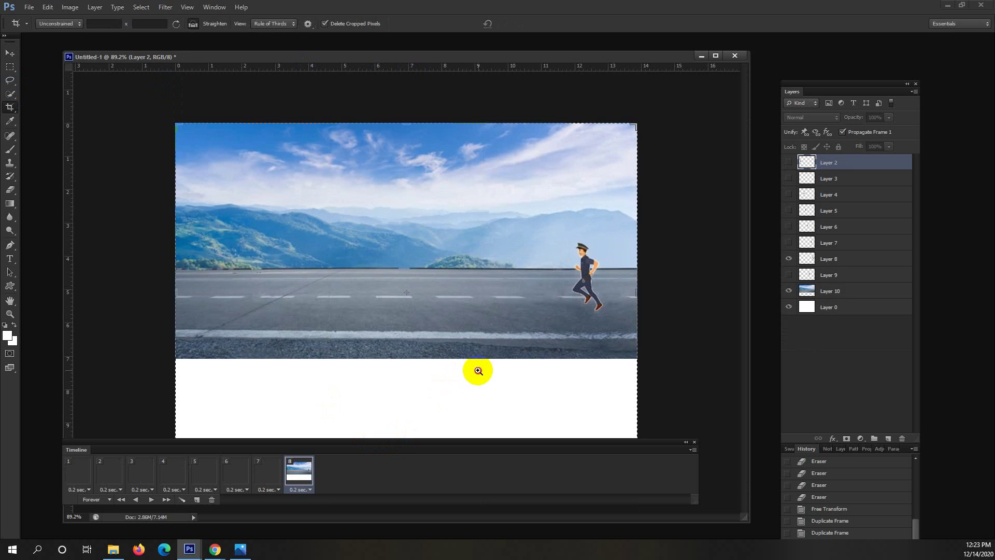
{"action": "key", "text": "ctrl+minus"}
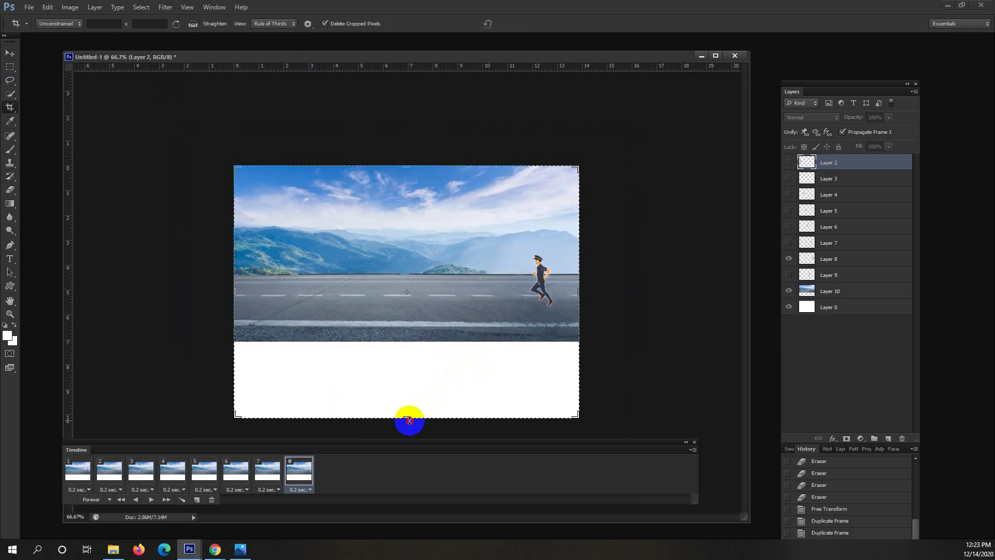
{"action": "left_click_drag", "start_coordinate": [421, 384], "coordinate": [411, 381]}
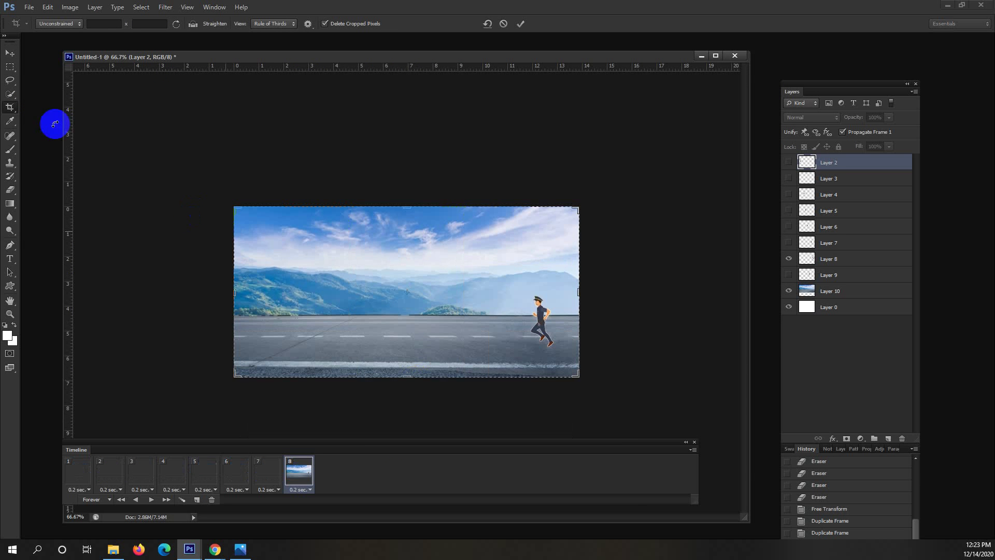
{"action": "left_click", "coordinate": [10, 66]}
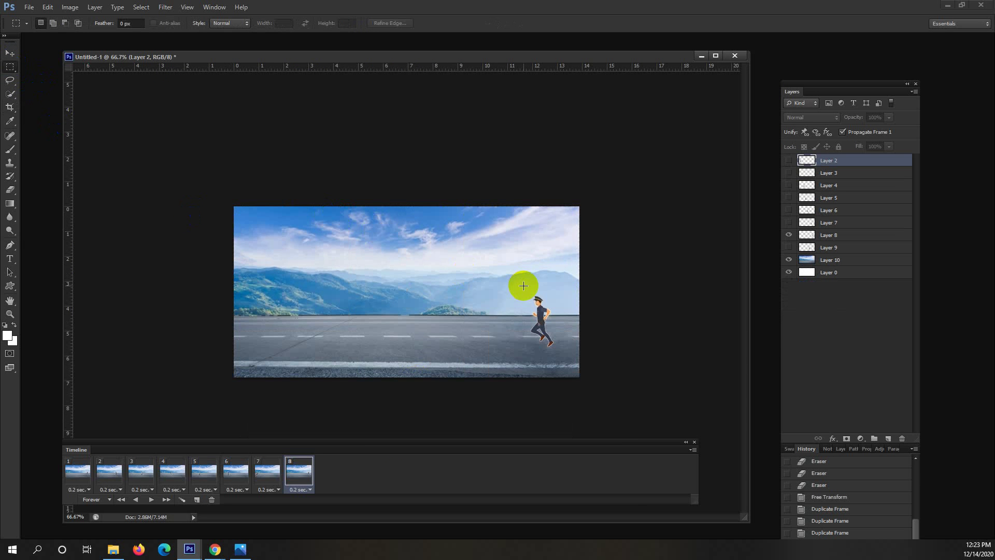
{"action": "left_click", "coordinate": [463, 327]}
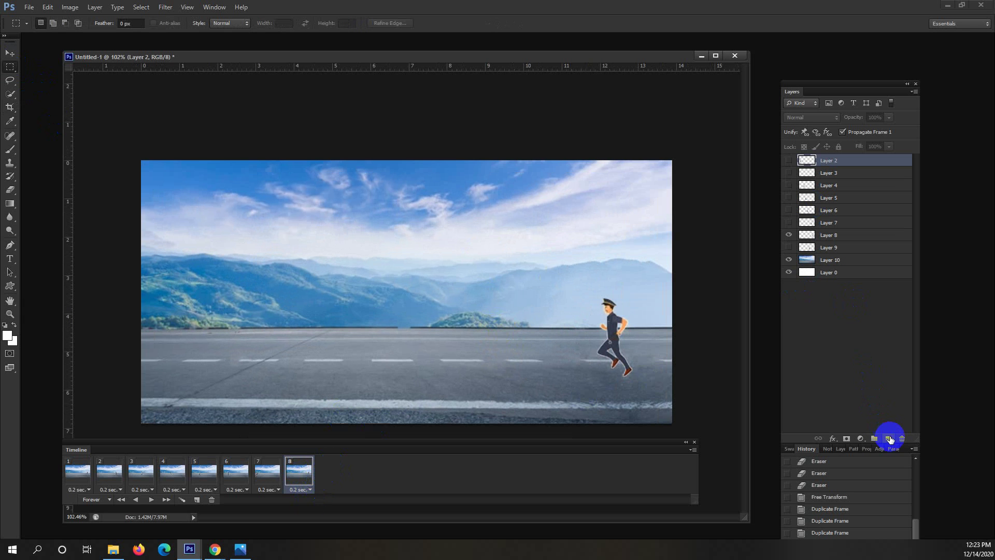
Add an empty layer on top, and in Chrome copy the "Arrow signs, traffic sign on street" road image from the Google results
{"action": "left_click", "coordinate": [890, 439]}
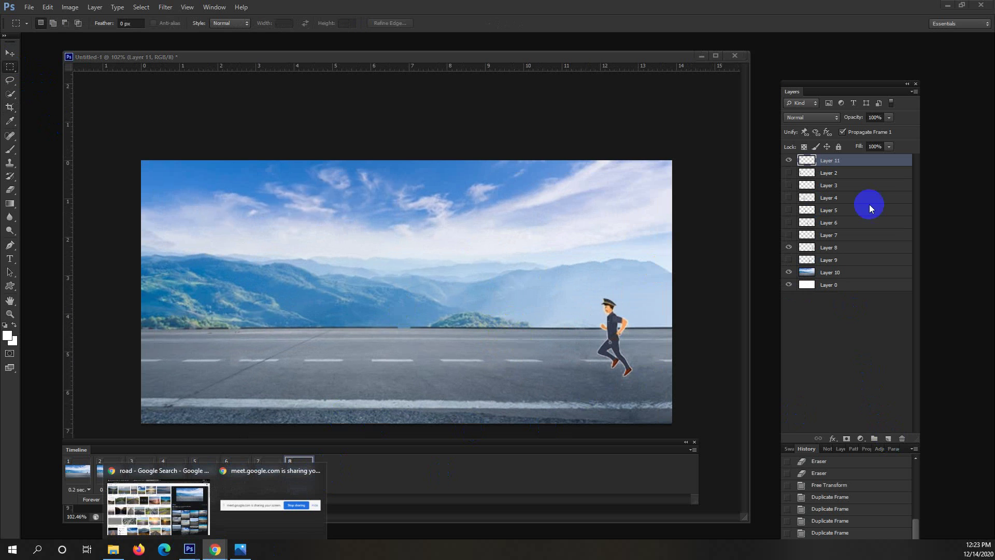
{"action": "left_click", "coordinate": [275, 484]}
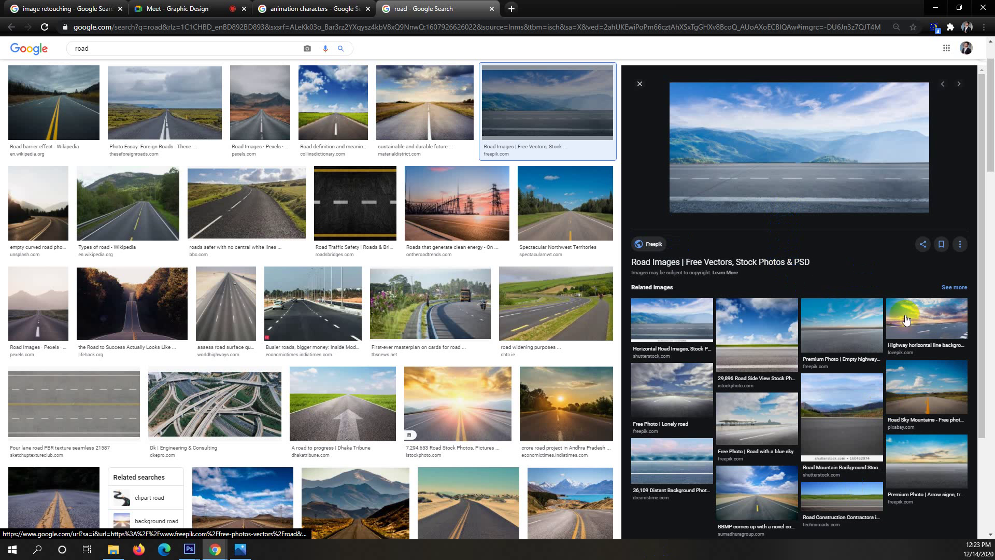
{"action": "left_click", "coordinate": [923, 317]}
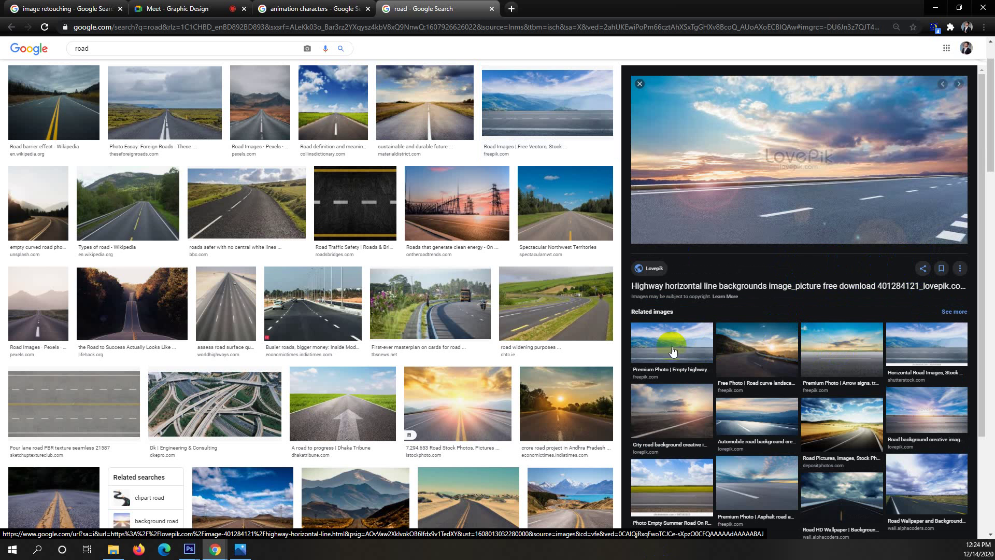
{"action": "left_click", "coordinate": [830, 340]}
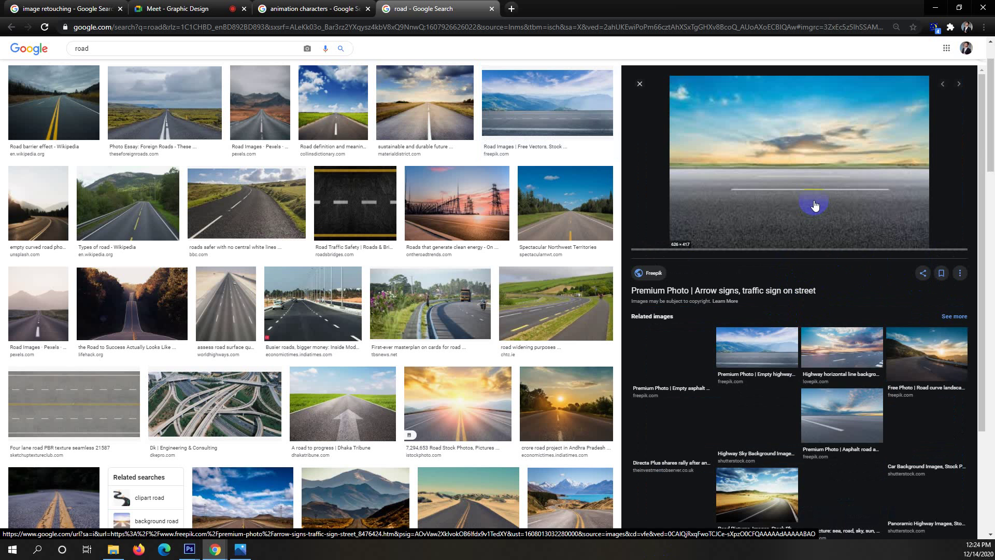
{"action": "right_click", "coordinate": [813, 204]}
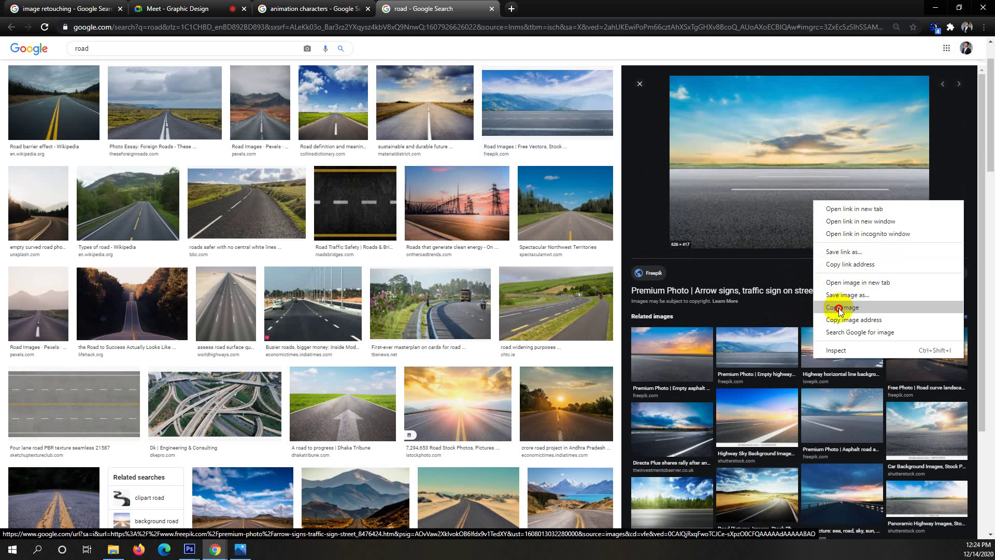
{"action": "left_click", "coordinate": [839, 306]}
Switch to Photoshop, paste the copied road image into the empty top layer, and enlarge it to about 163% so it covers the canvas
{"action": "key", "text": "alt+Tab"}
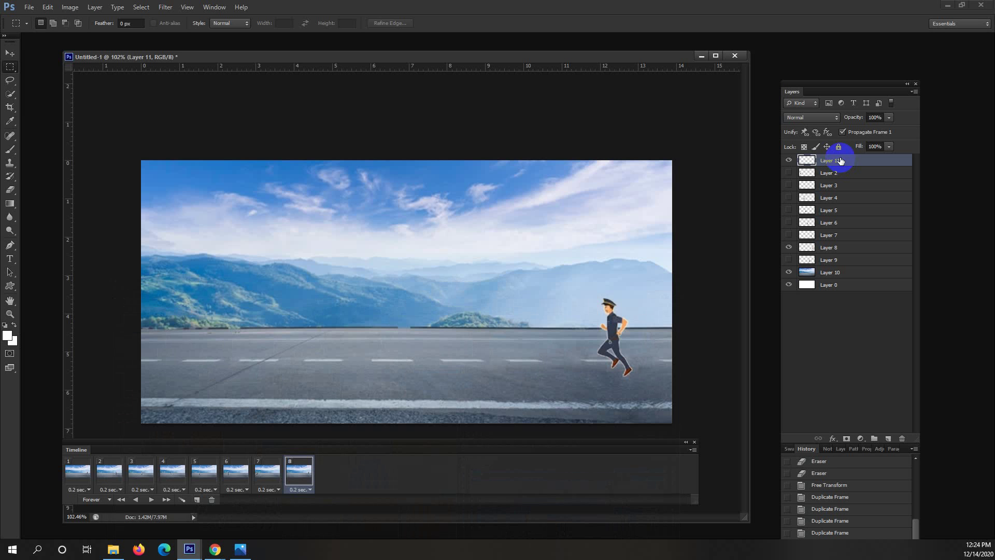
{"action": "key", "text": "ctrl+v"}
{"action": "left_click", "coordinate": [10, 53]}
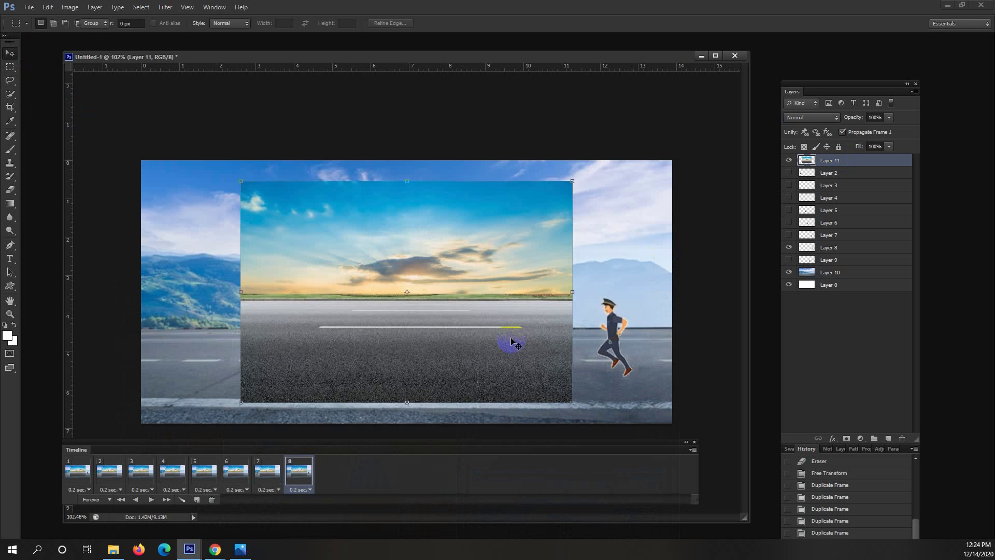
{"action": "left_click_drag", "start_coordinate": [570, 403], "coordinate": [675, 464]}
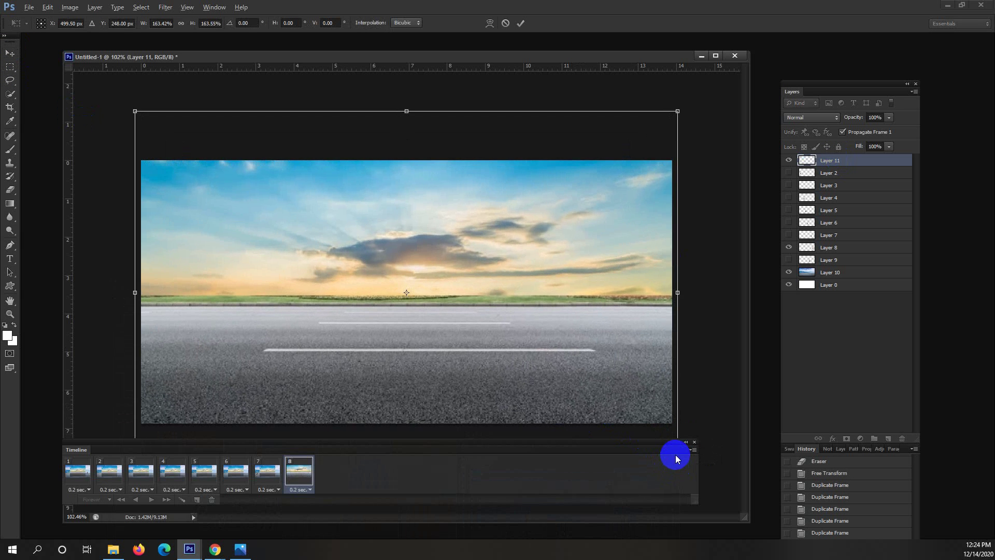
{"action": "key", "text": "Return"}
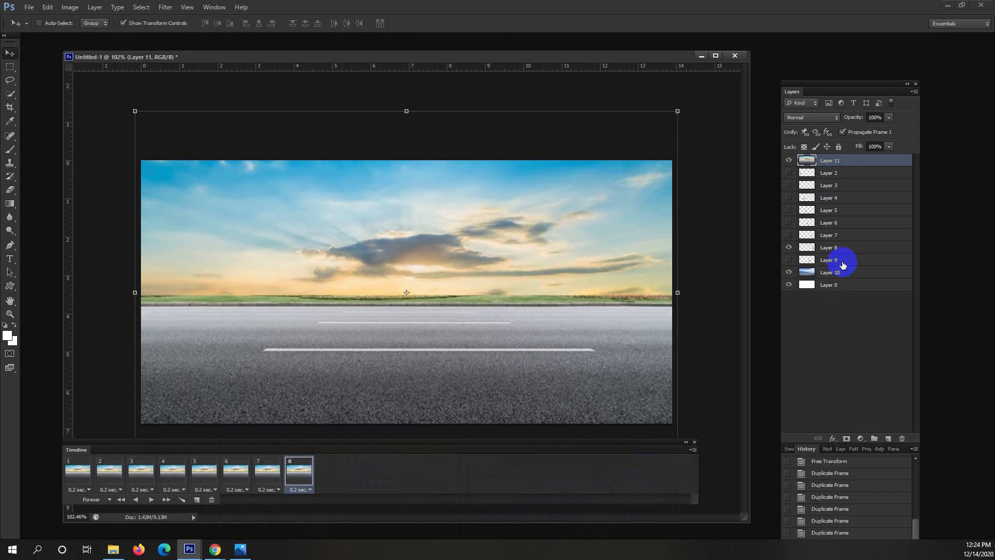
Duplicate the runner layers, Layer 2 to Layer 9, above Layer 11, and copy frames 1 to 8 to the end as frames 9 to 16
{"action": "left_click", "coordinate": [842, 265]}
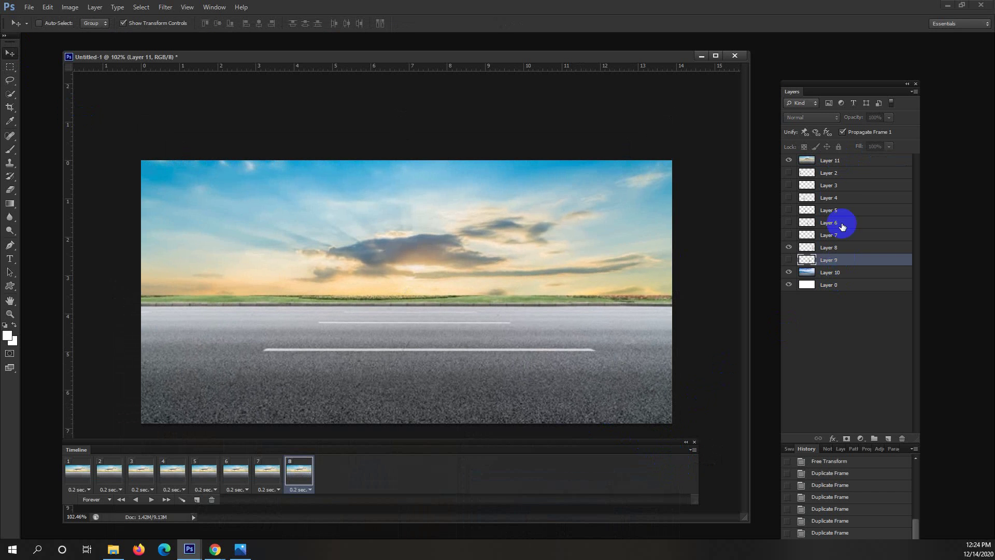
{"action": "left_click", "coordinate": [833, 179]}
{"action": "left_click", "coordinate": [844, 258], "text": "shift"}
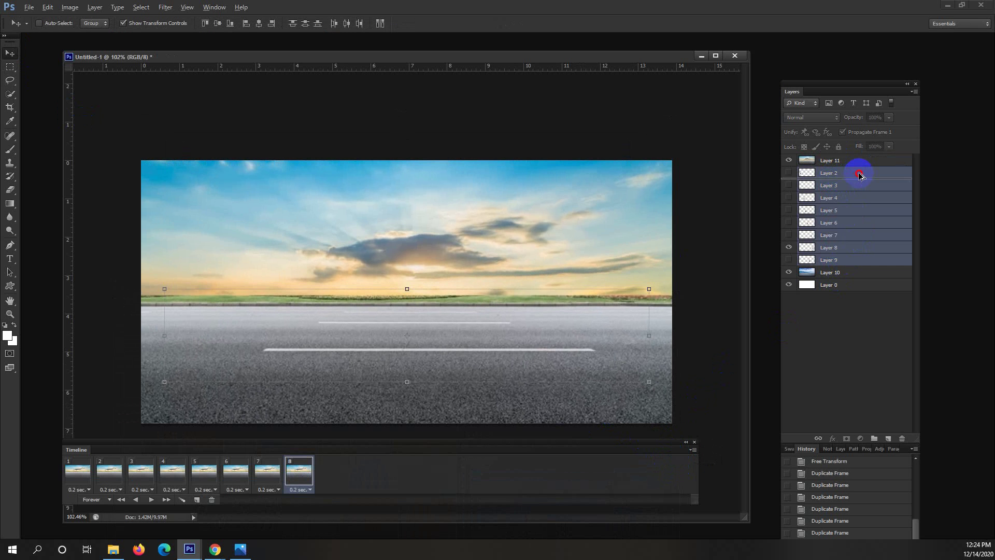
{"action": "left_click_drag", "start_coordinate": [858, 175], "coordinate": [857, 158]}
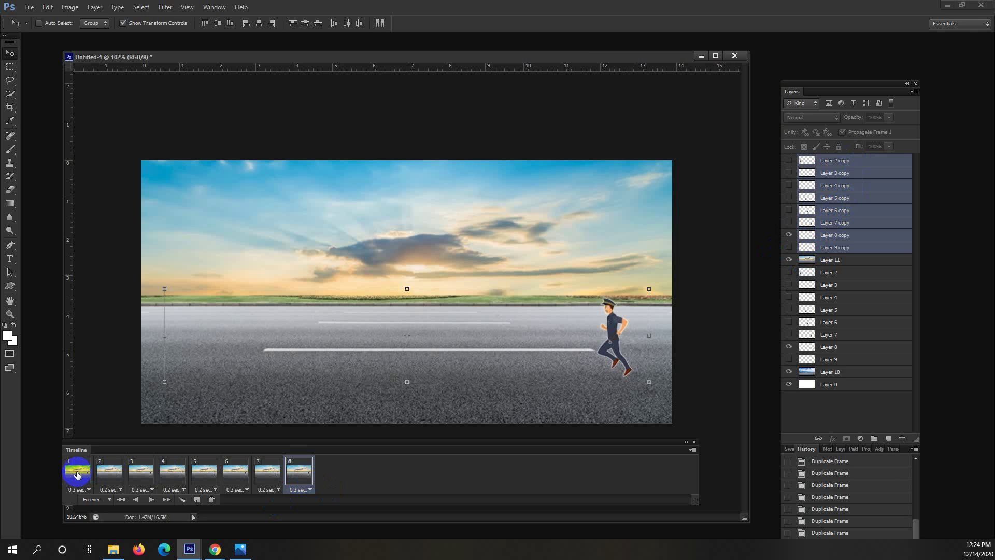
{"action": "left_click", "coordinate": [77, 474], "text": "shift"}
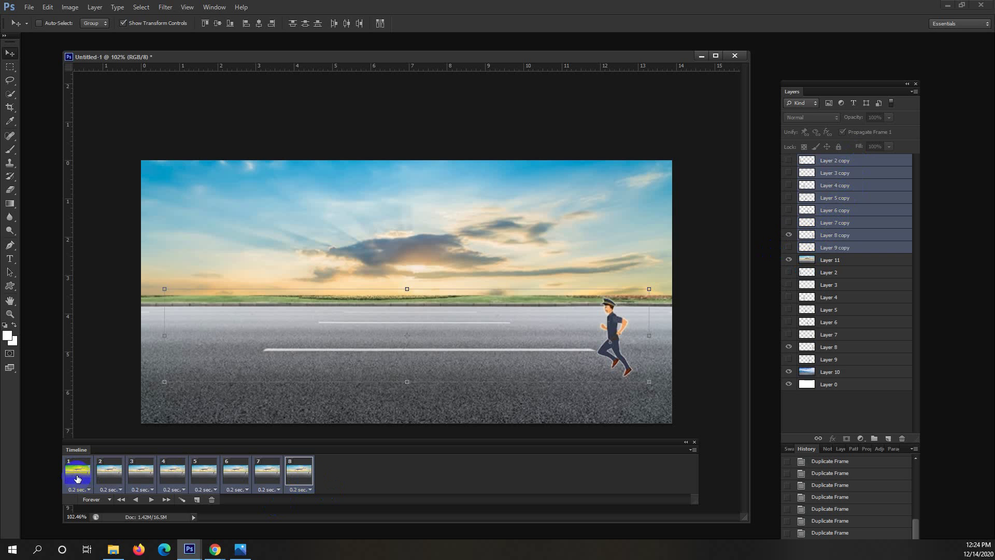
{"action": "left_click_drag", "start_coordinate": [80, 476], "coordinate": [355, 463]}
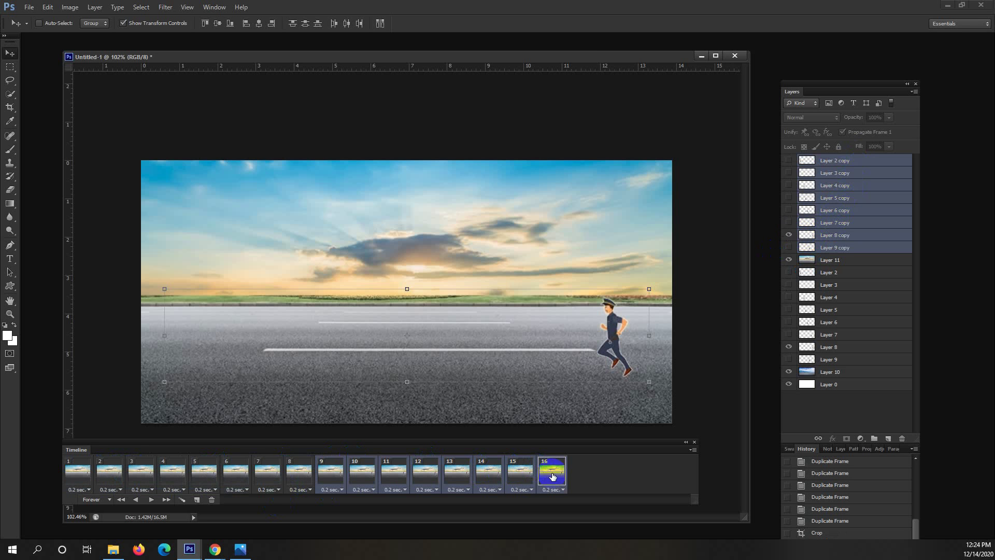
Select all sixteen frames, play the animation to preview it, and stop the playback
{"action": "left_click", "coordinate": [75, 480]}
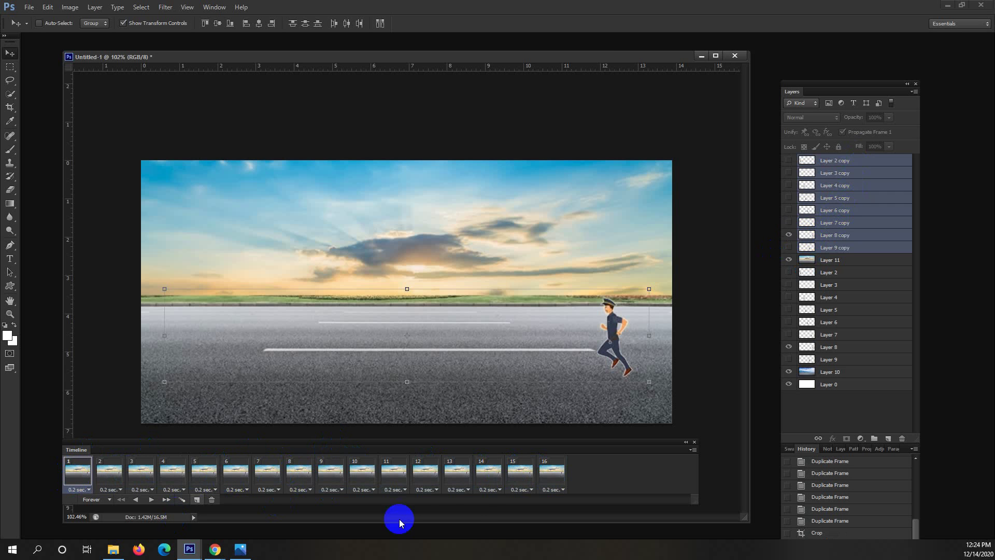
{"action": "left_click", "coordinate": [550, 473], "text": "shift"}
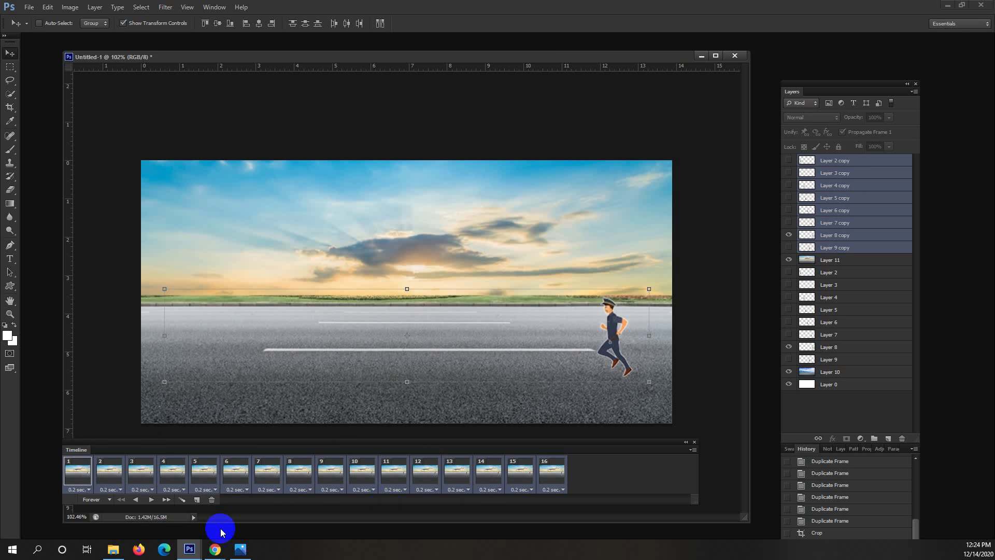
{"action": "left_click", "coordinate": [150, 500]}
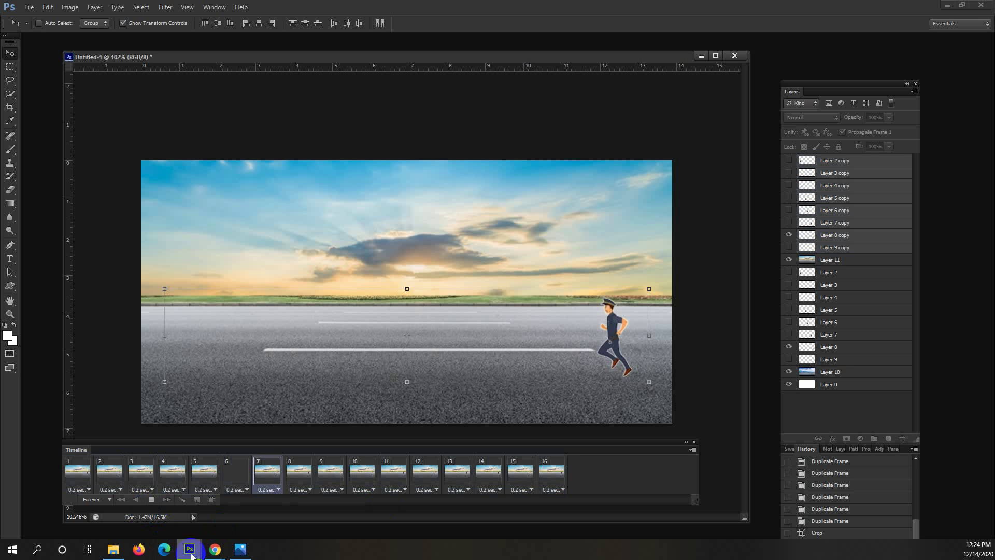
{"action": "mouse_move", "coordinate": [191, 554]}
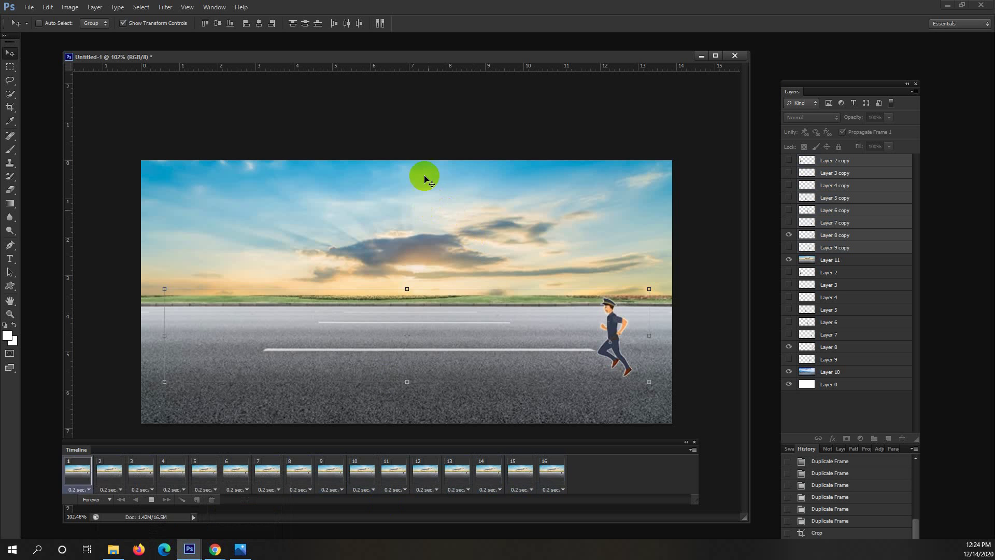
{"action": "left_click", "coordinate": [10, 66]}
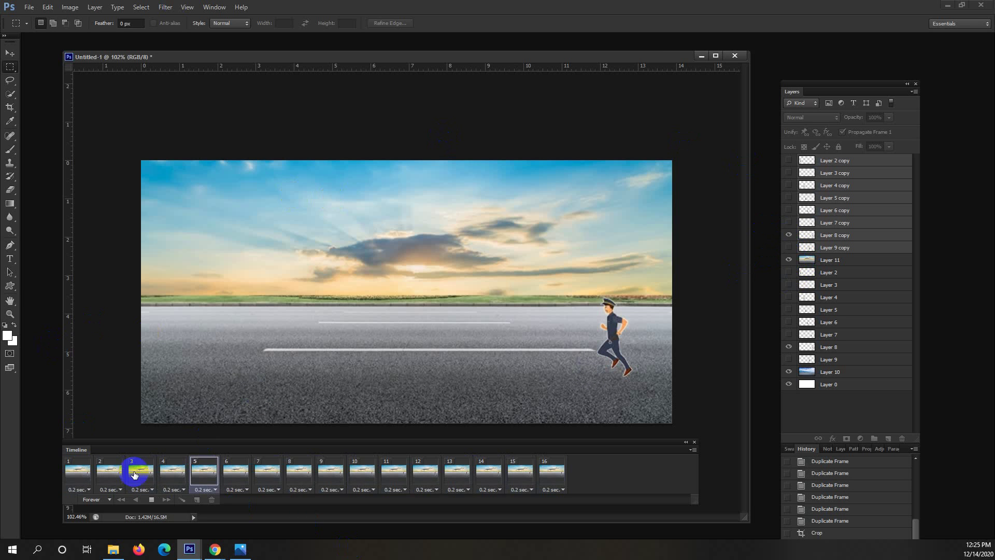
{"action": "left_click", "coordinate": [154, 497]}
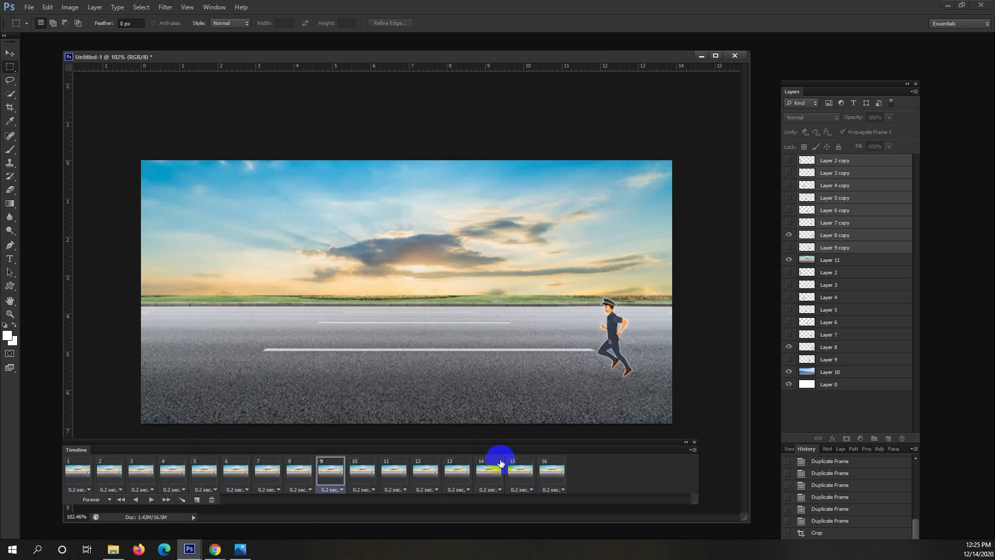
In frame 1, hide the new road background on Layer 11 and the runner on Layer 8 copy
{"action": "left_click", "coordinate": [535, 479], "text": "shift"}
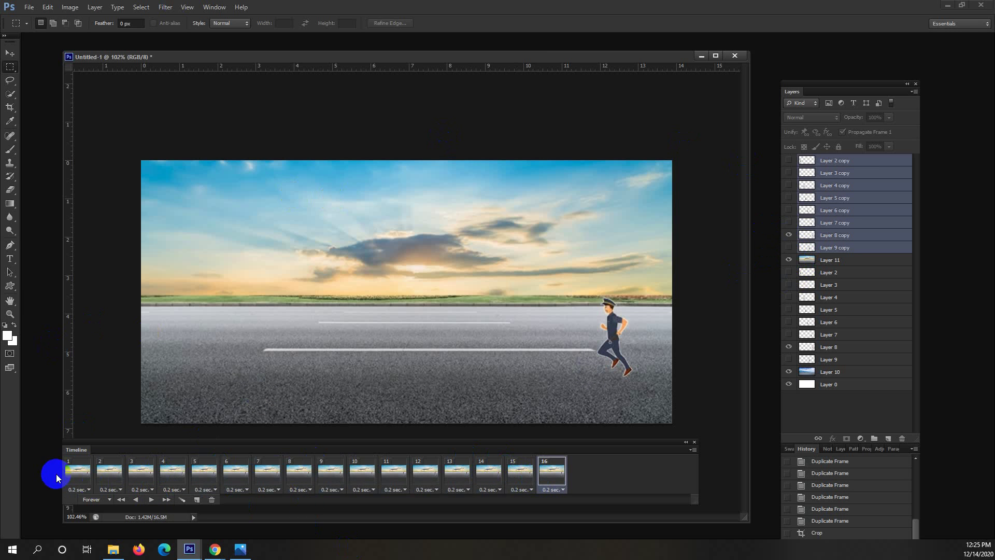
{"action": "left_click", "coordinate": [72, 472]}
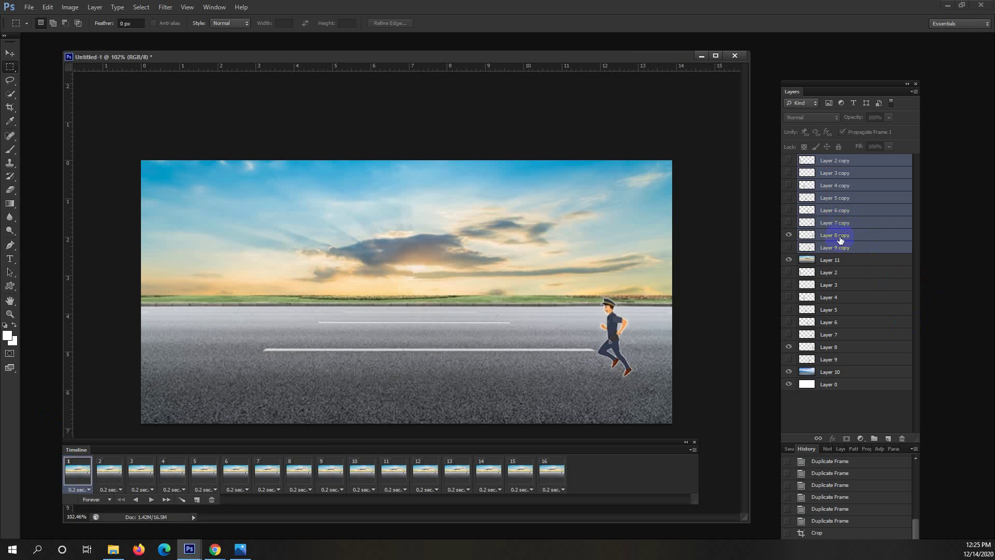
{"action": "left_click", "coordinate": [827, 260]}
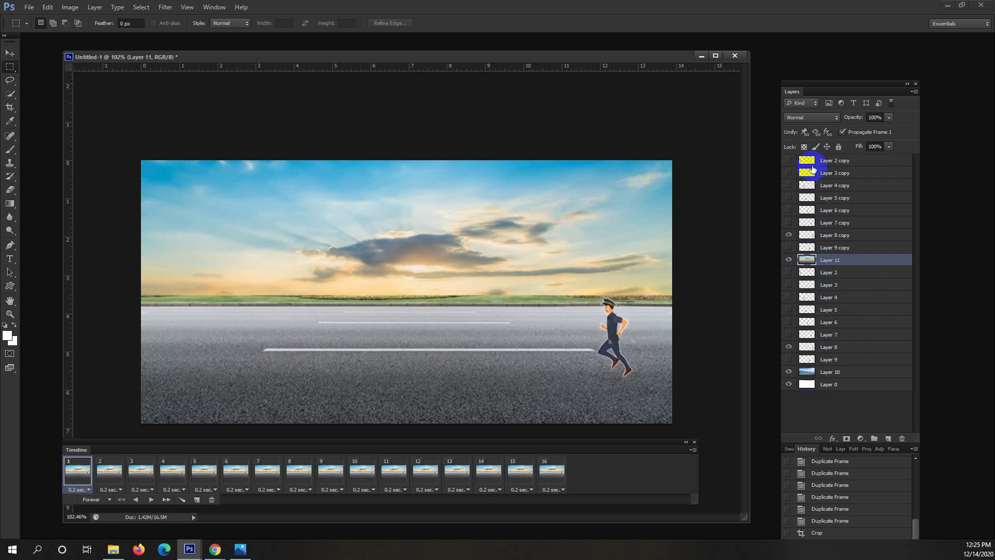
{"action": "left_click", "coordinate": [829, 371]}
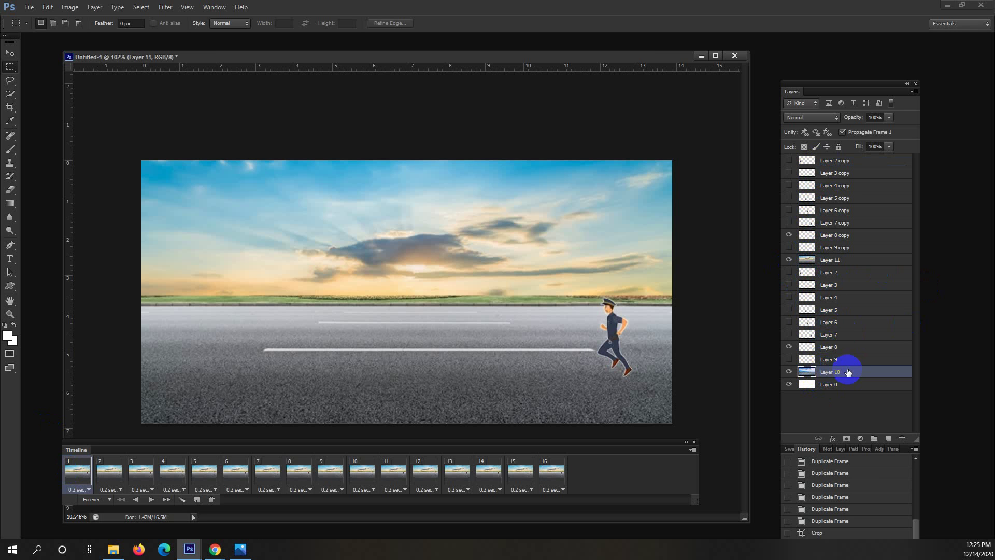
{"action": "left_click", "coordinate": [836, 349]}
{"action": "left_click", "coordinate": [837, 361]}
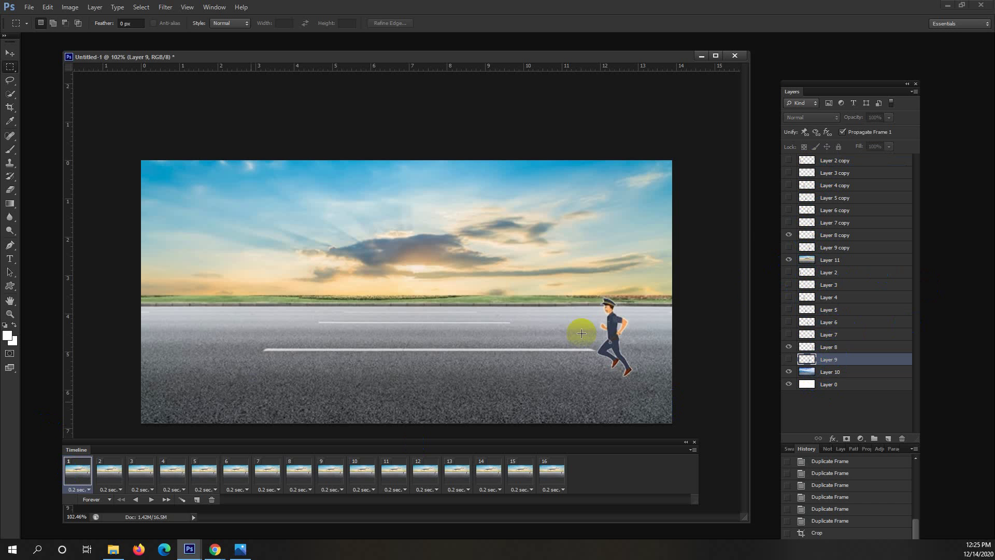
{"action": "left_click_drag", "start_coordinate": [787, 260], "coordinate": [786, 242]}
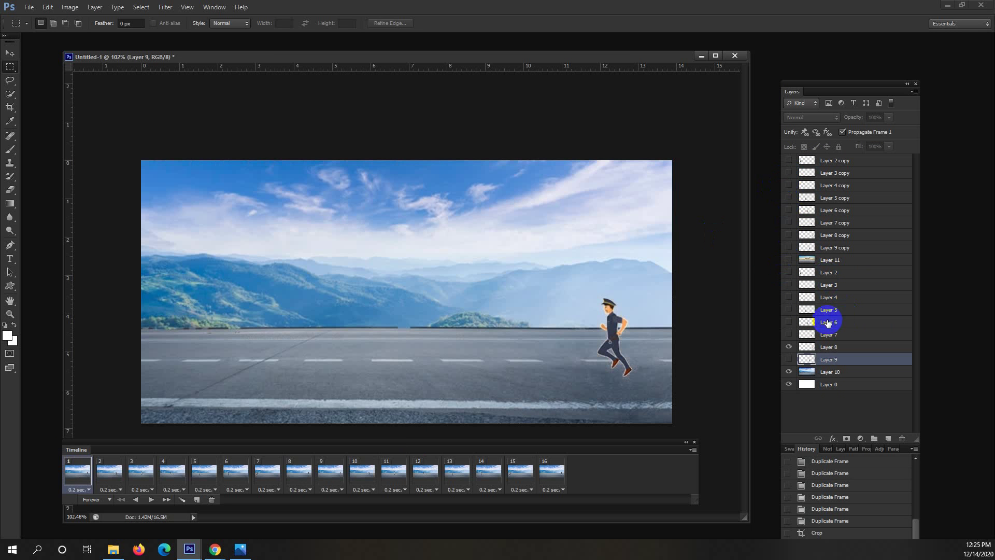
In frame 2, try swapping the Layer 7 runner for Layer 8, and restore the original layer visibility
{"action": "left_click", "coordinate": [105, 474]}
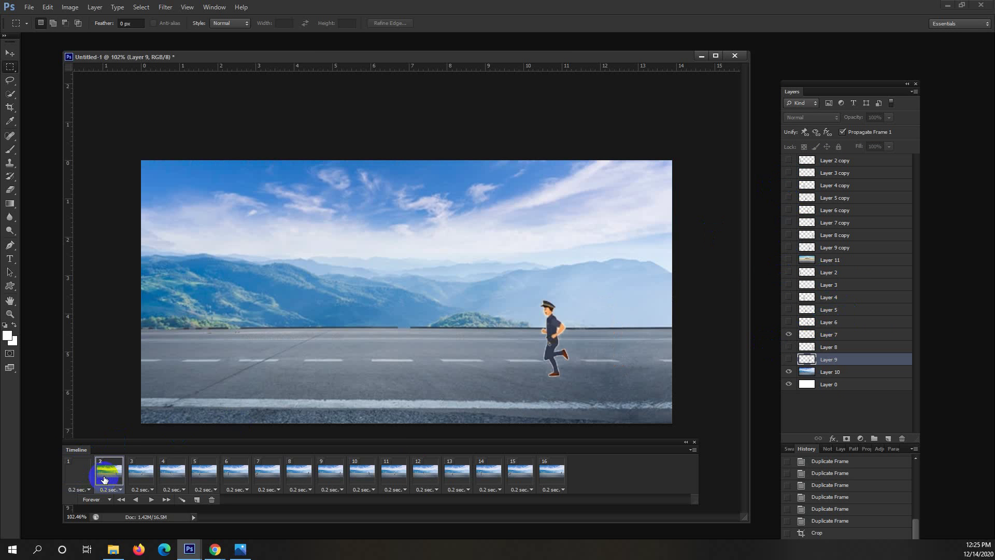
{"action": "left_click", "coordinate": [828, 348]}
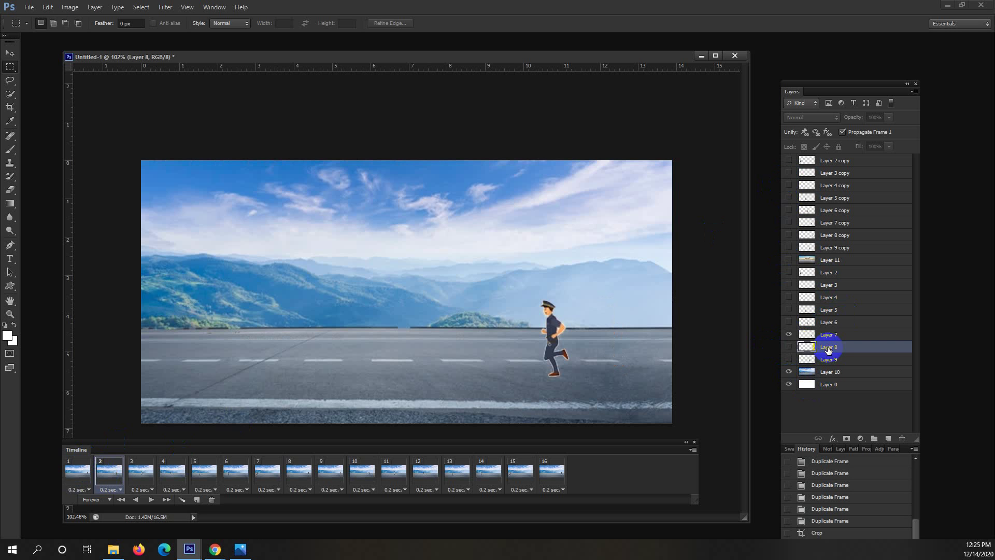
{"action": "left_click", "coordinate": [799, 349]}
{"action": "left_click", "coordinate": [792, 349]}
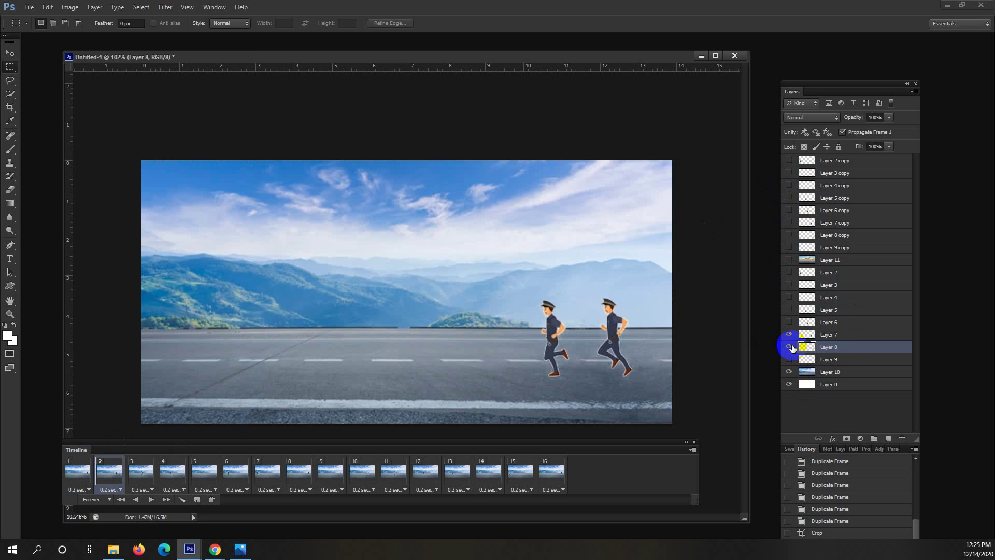
{"action": "left_click", "coordinate": [792, 335]}
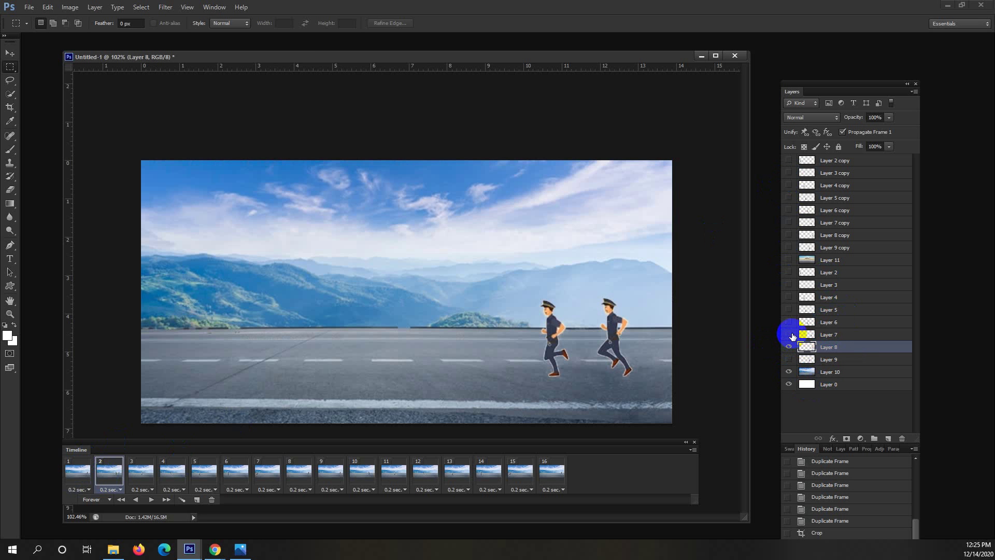
{"action": "left_click", "coordinate": [790, 334]}
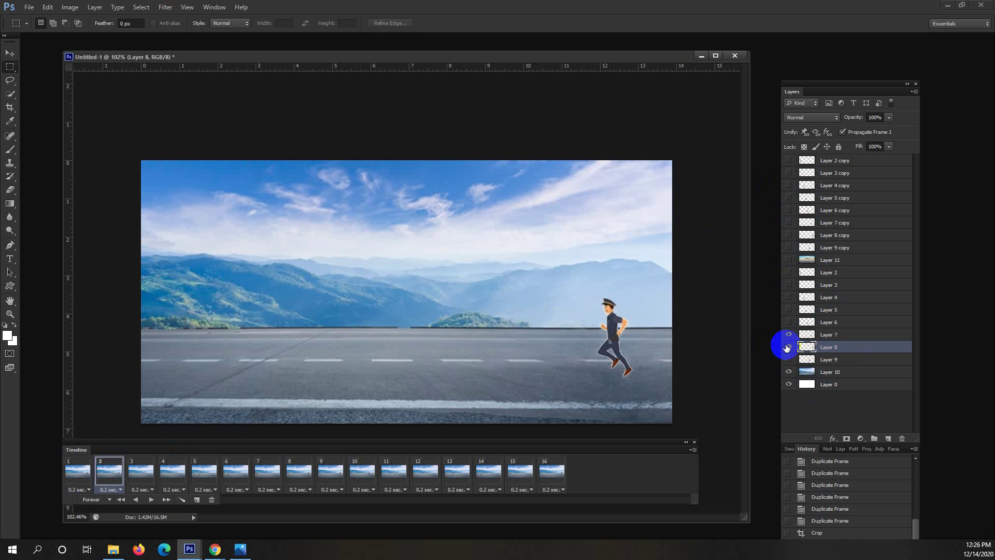
{"action": "left_click", "coordinate": [788, 347]}
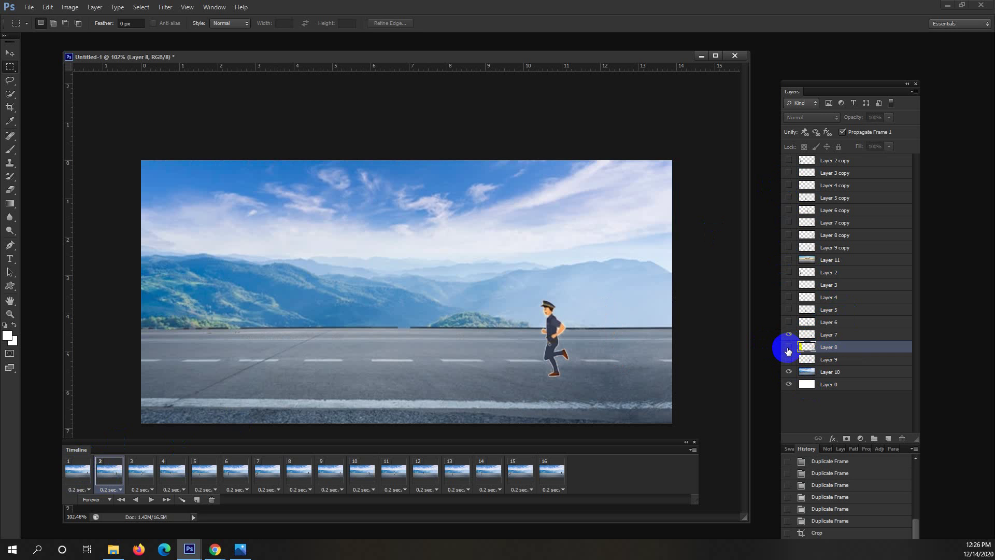
Go through frames 3 to 8 to check the runner pose and the background in each
{"action": "left_click", "coordinate": [141, 471]}
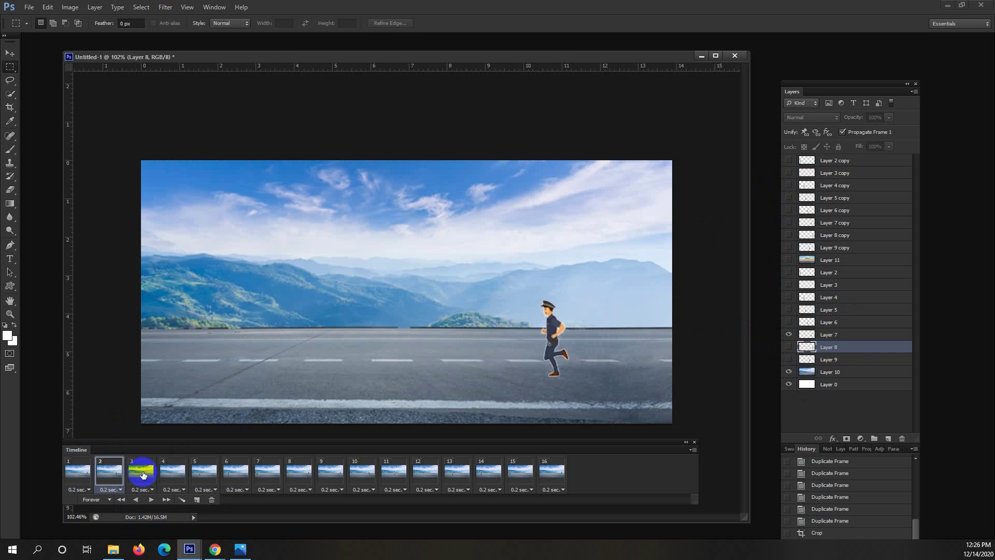
{"action": "left_click", "coordinate": [828, 322]}
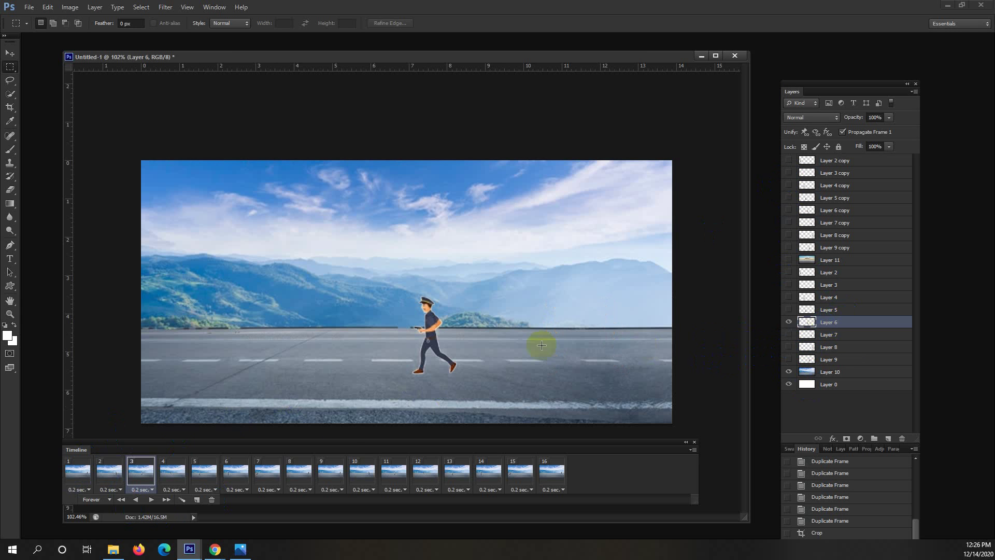
{"action": "left_click", "coordinate": [169, 473]}
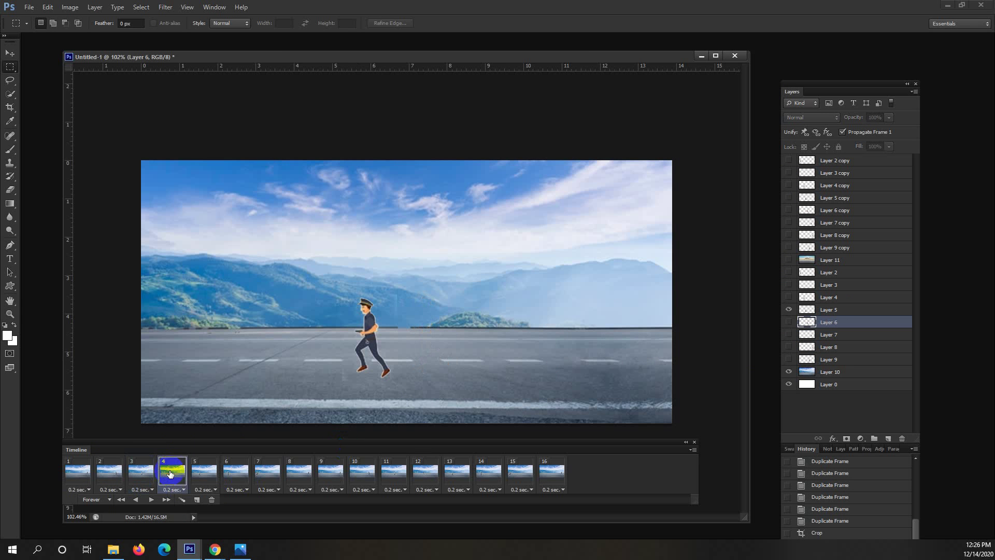
{"action": "left_click", "coordinate": [205, 468]}
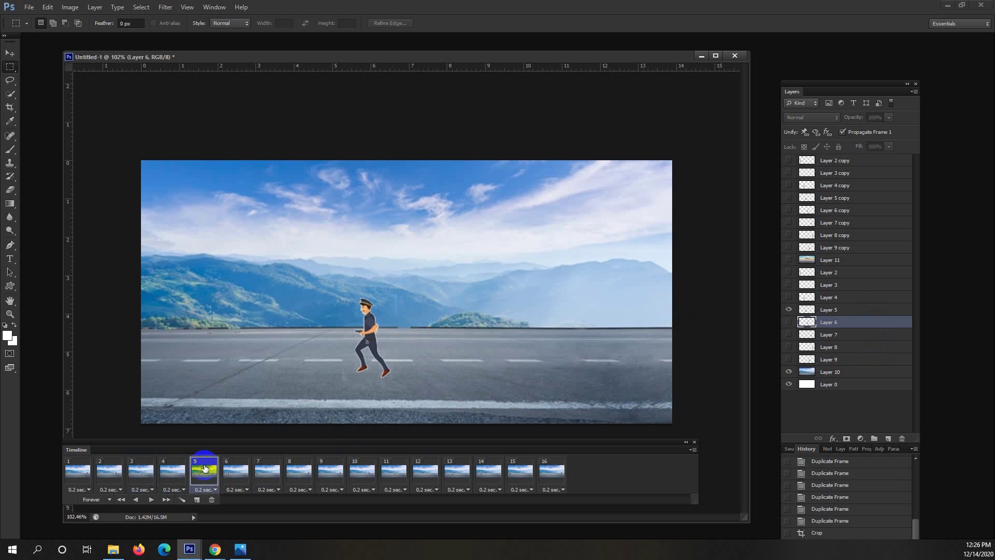
{"action": "left_click", "coordinate": [244, 467]}
{"action": "left_click", "coordinate": [273, 469]}
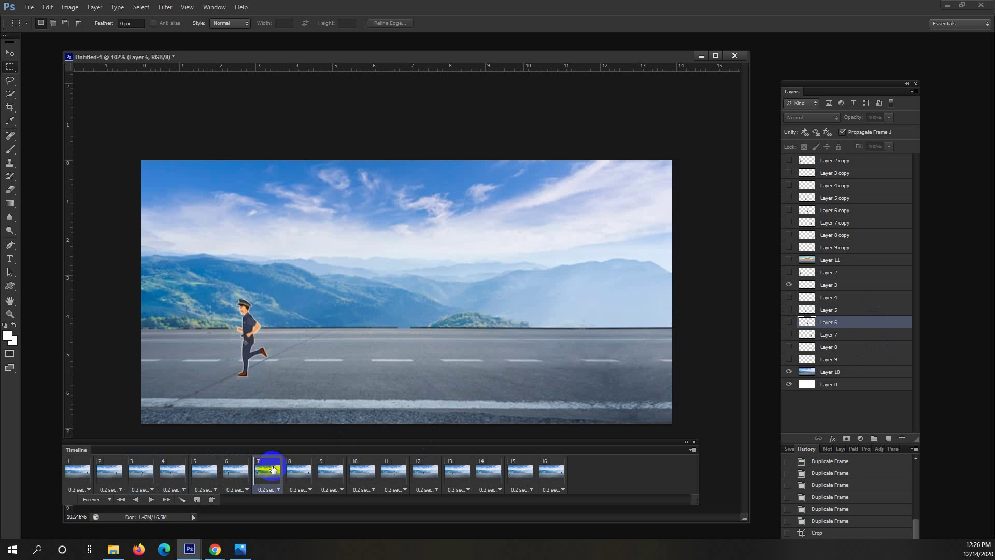
{"action": "left_click", "coordinate": [295, 474]}
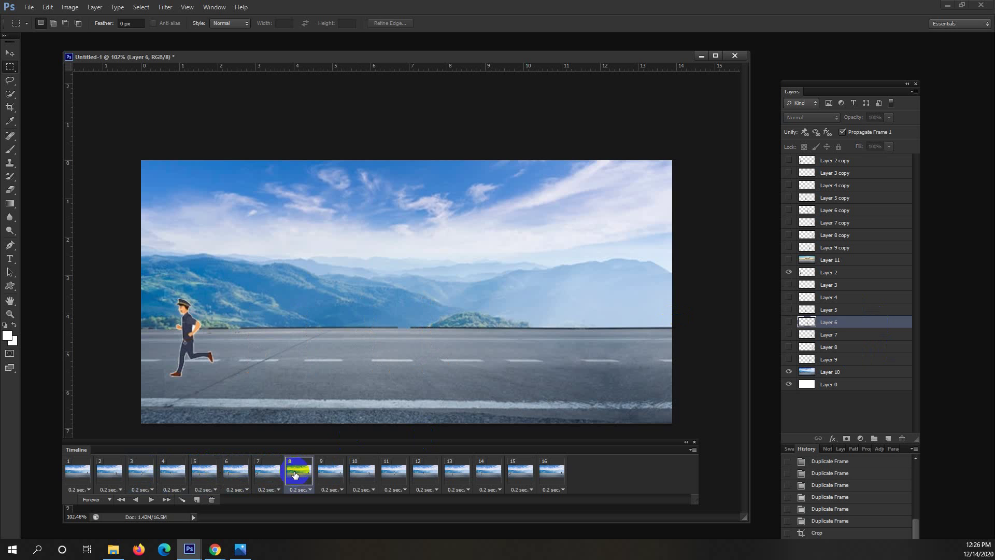
In frame 9, show the second road background on Layer 11 and the runner on Layer 8 copy
{"action": "left_click", "coordinate": [332, 473]}
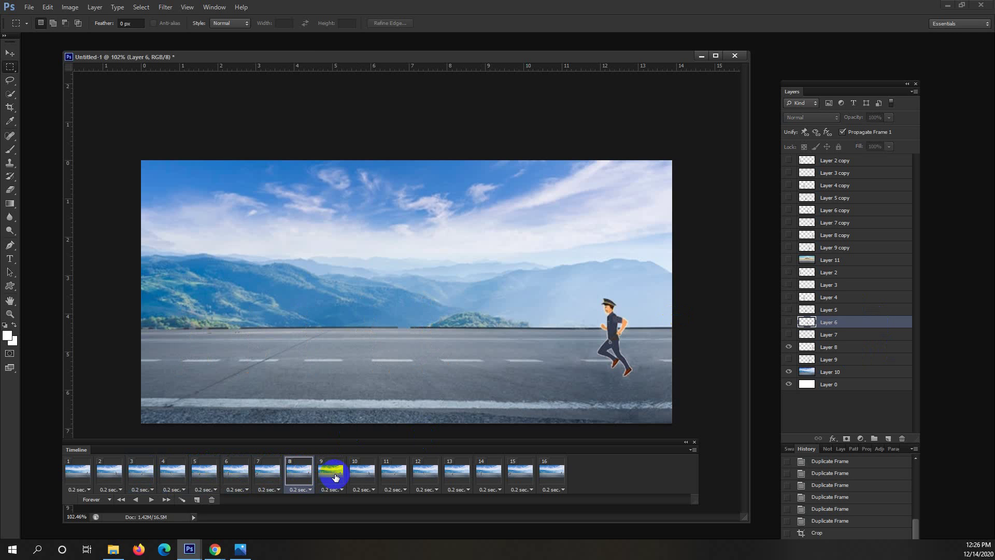
{"action": "left_click", "coordinate": [788, 260]}
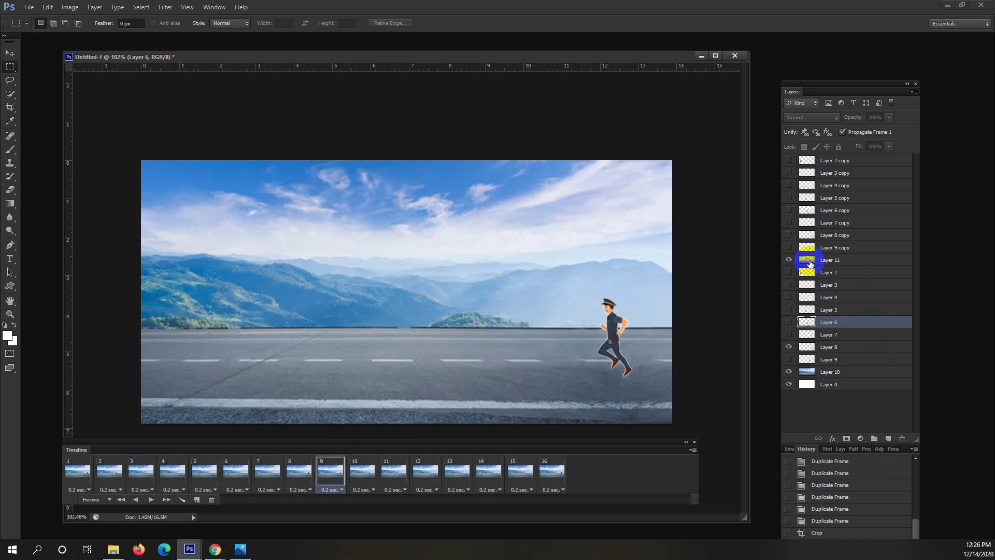
{"action": "left_click", "coordinate": [826, 263]}
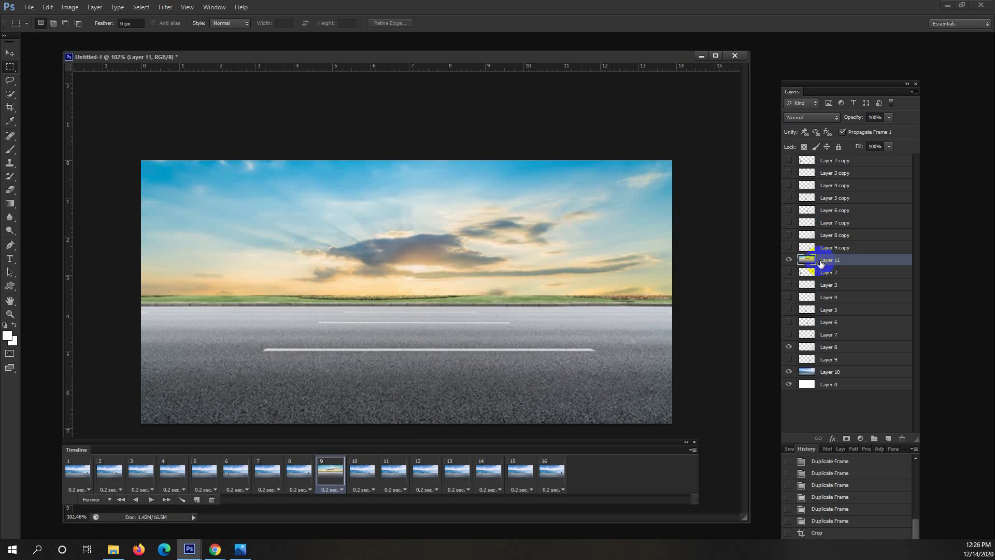
{"action": "left_click", "coordinate": [789, 249]}
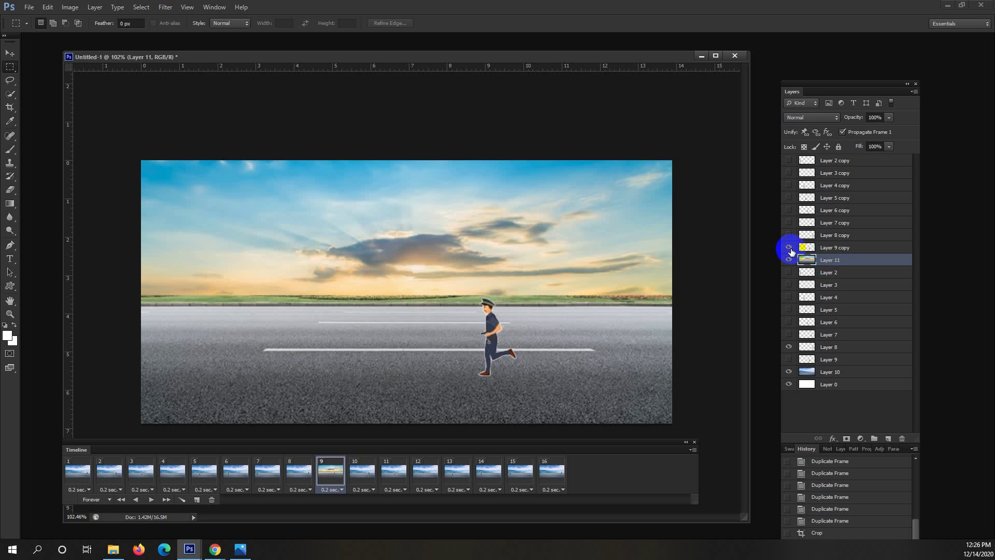
{"action": "left_click", "coordinate": [789, 240]}
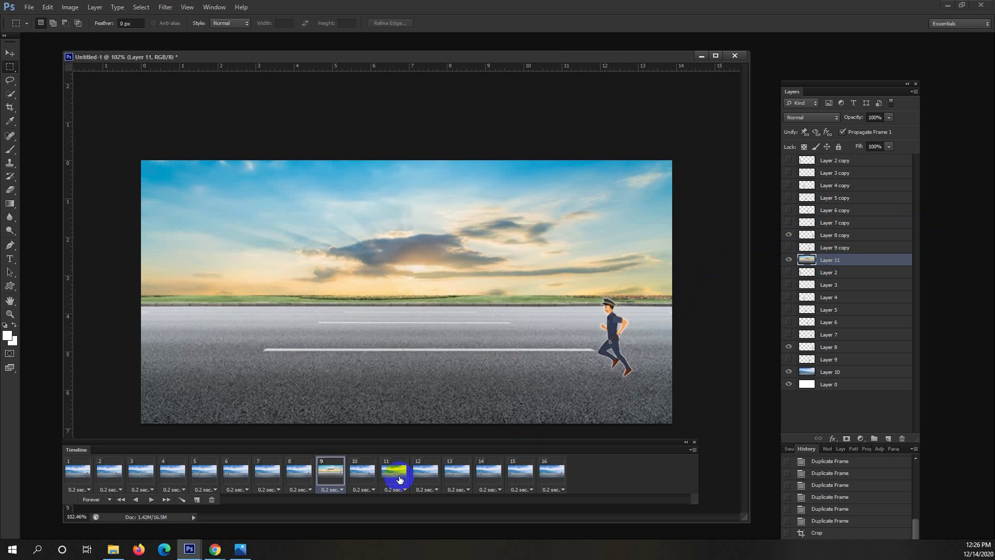
In frame 10, show the Layer 11 background and the Layer 7 copy runner, and hide the original Layer 7 runner
{"action": "left_click", "coordinate": [362, 471]}
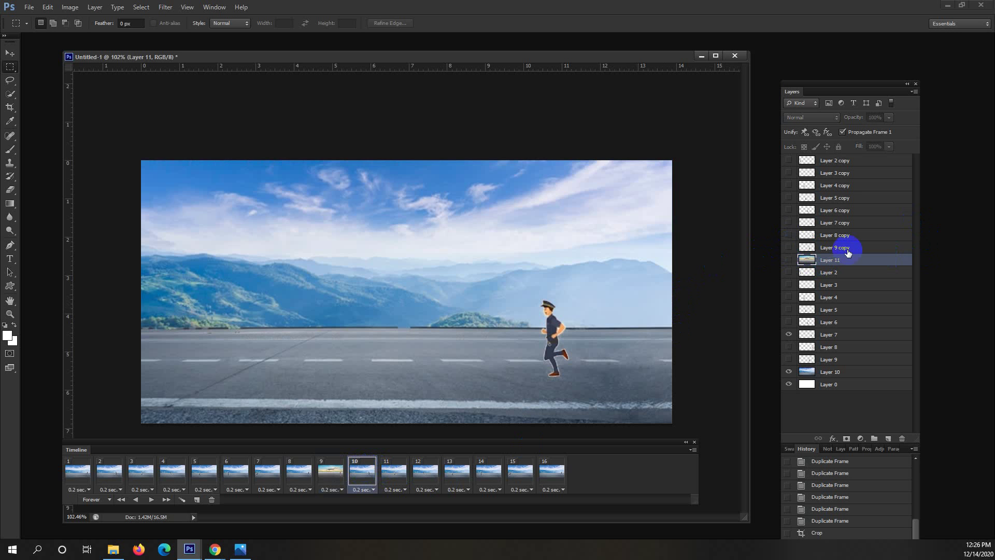
{"action": "left_click", "coordinate": [791, 225]}
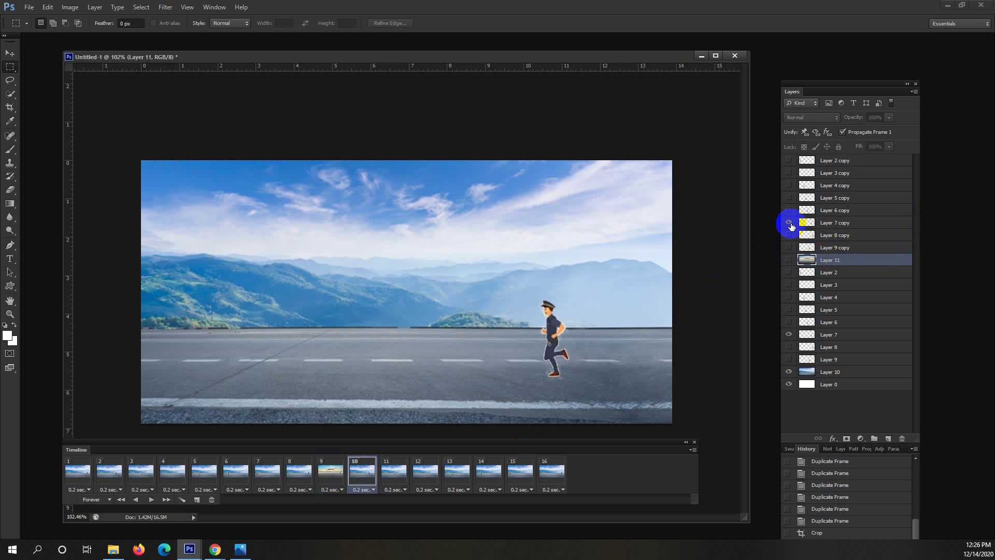
{"action": "left_click", "coordinate": [789, 259]}
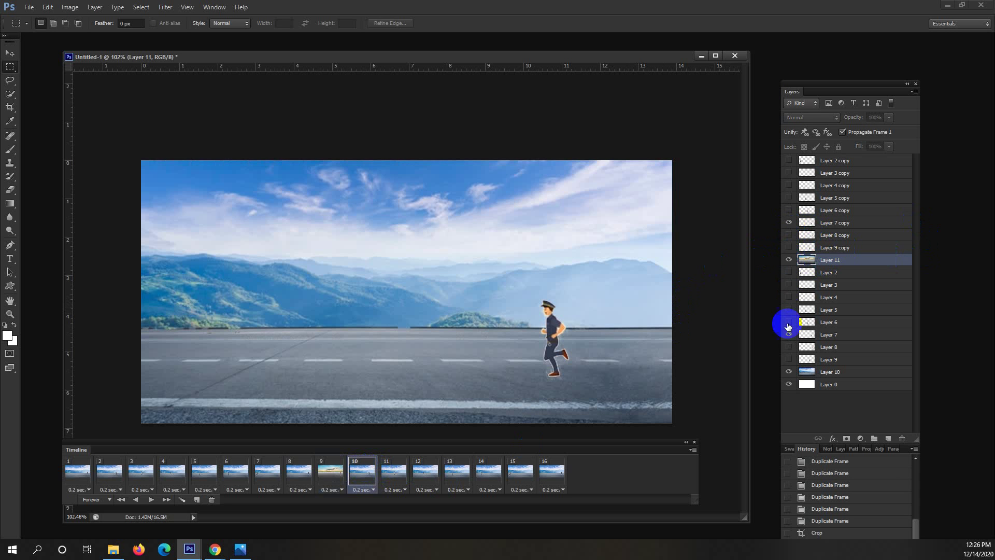
{"action": "left_click", "coordinate": [789, 373]}
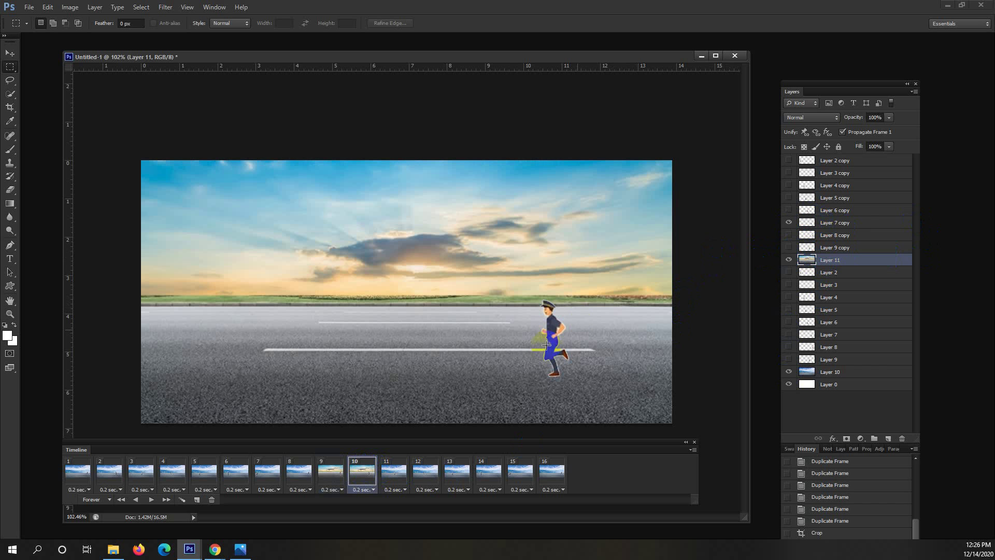
Show the Layer 11 background in frames 11 and 12, with the Layer 6 copy runner in frame 11 and Layer 5 copy in frame 12
{"action": "left_click", "coordinate": [394, 472]}
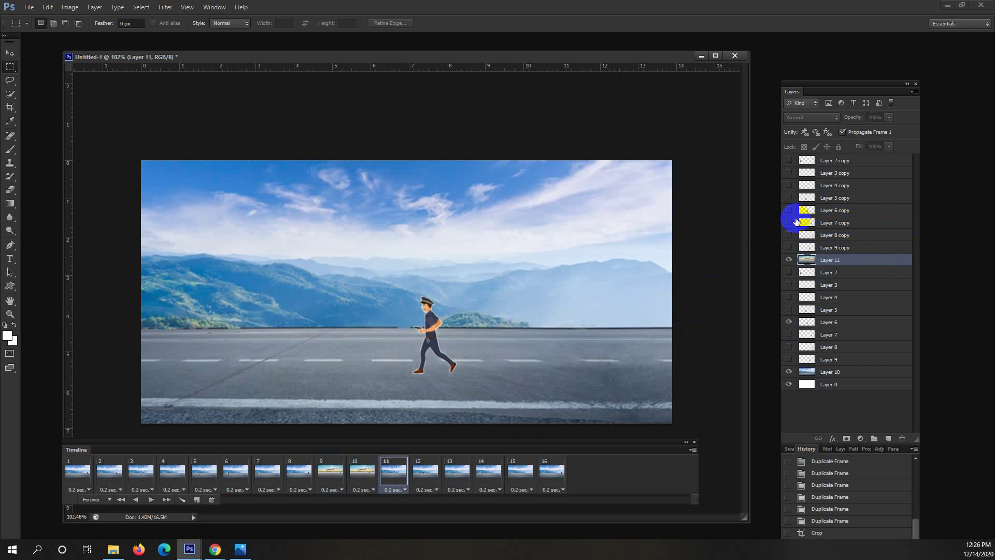
{"action": "left_click", "coordinate": [790, 208]}
{"action": "left_click", "coordinate": [789, 209]}
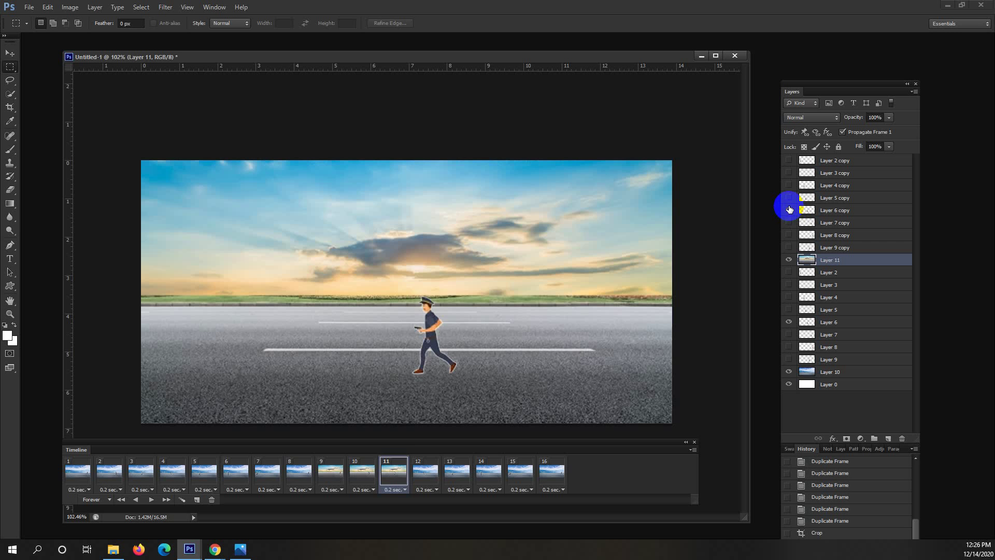
{"action": "left_click", "coordinate": [424, 471]}
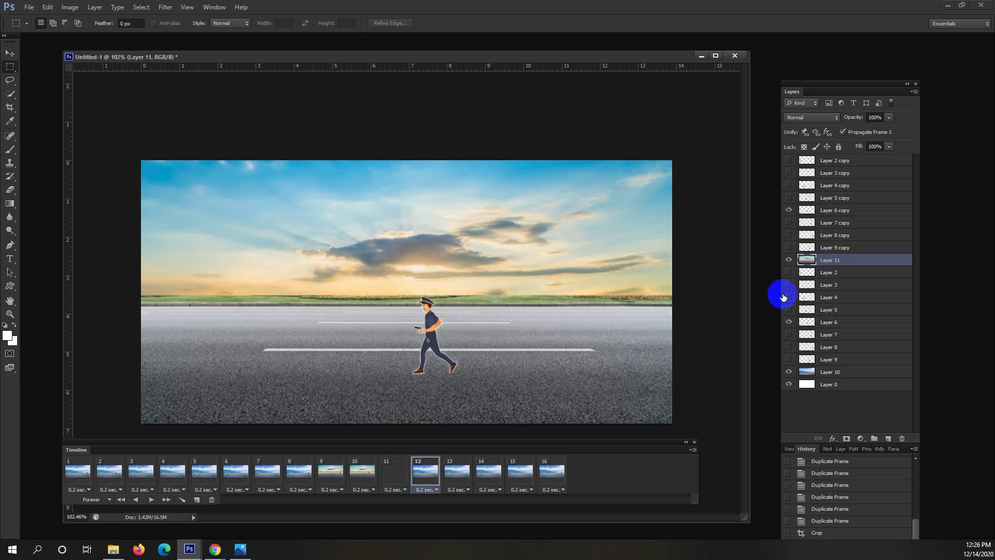
{"action": "left_click", "coordinate": [789, 260]}
{"action": "left_click", "coordinate": [789, 260]}
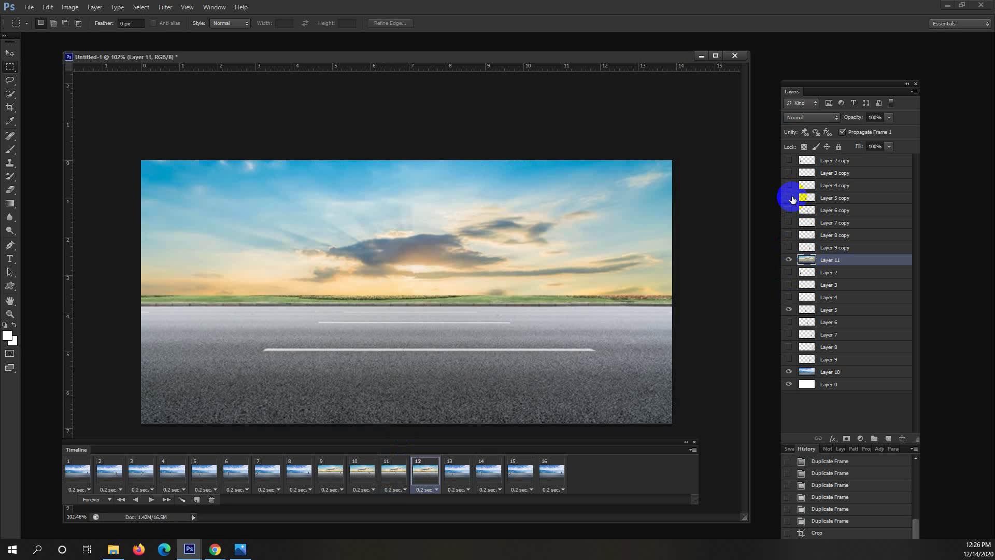
{"action": "left_click", "coordinate": [789, 198]}
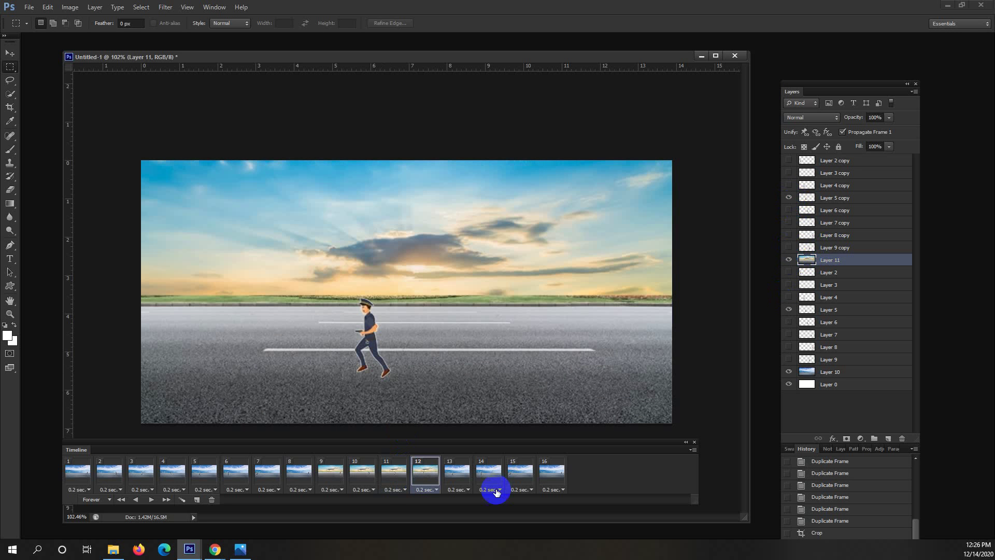
In frame 13, show the Layer 11 background and the Layer 4 copy runner, and hide the original Layer 4 runner
{"action": "left_click", "coordinate": [457, 472]}
{"action": "left_click", "coordinate": [803, 265]}
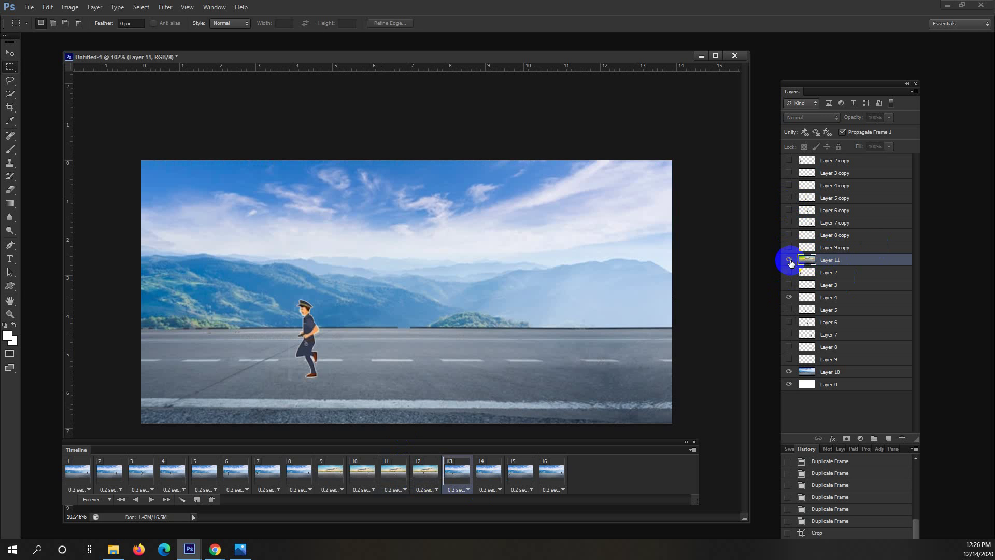
{"action": "left_click", "coordinate": [789, 261]}
{"action": "left_click", "coordinate": [789, 298]}
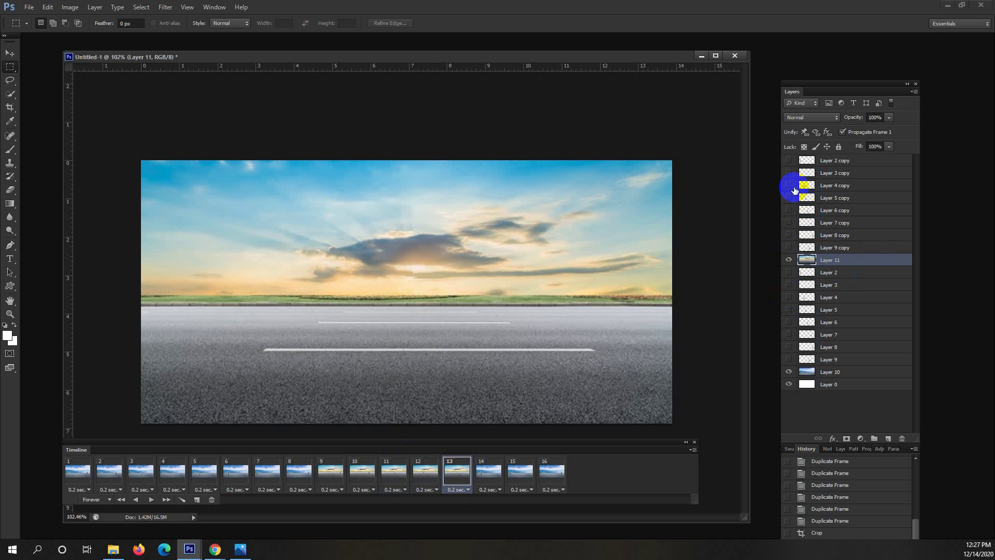
{"action": "left_click", "coordinate": [790, 185]}
Show Layer 11 in frames 14 and 15, replacing the Layer 3 runner with Layer 3 copy and the Layer 2 runner with Layer 2 copy
{"action": "left_click", "coordinate": [488, 471]}
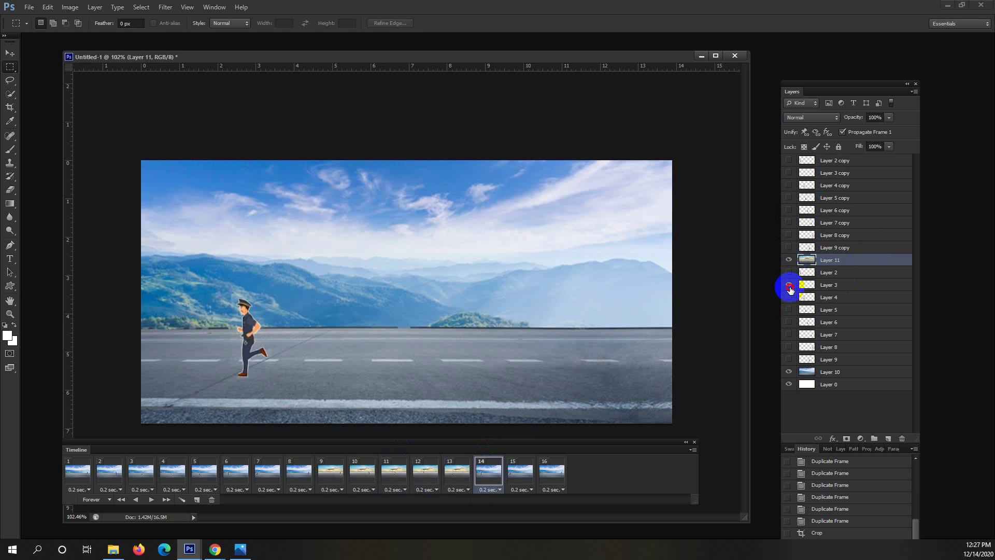
{"action": "left_click", "coordinate": [791, 173]}
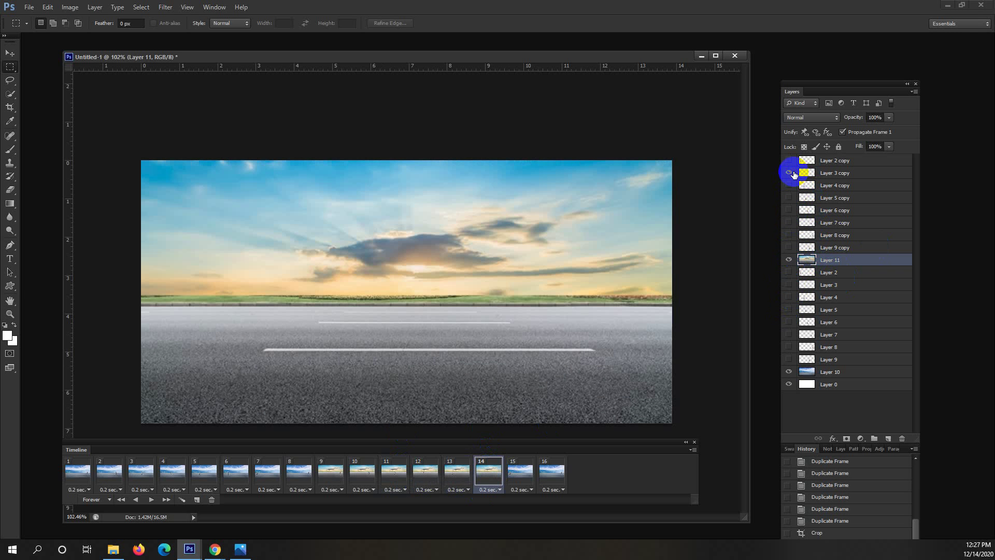
{"action": "left_click", "coordinate": [522, 474]}
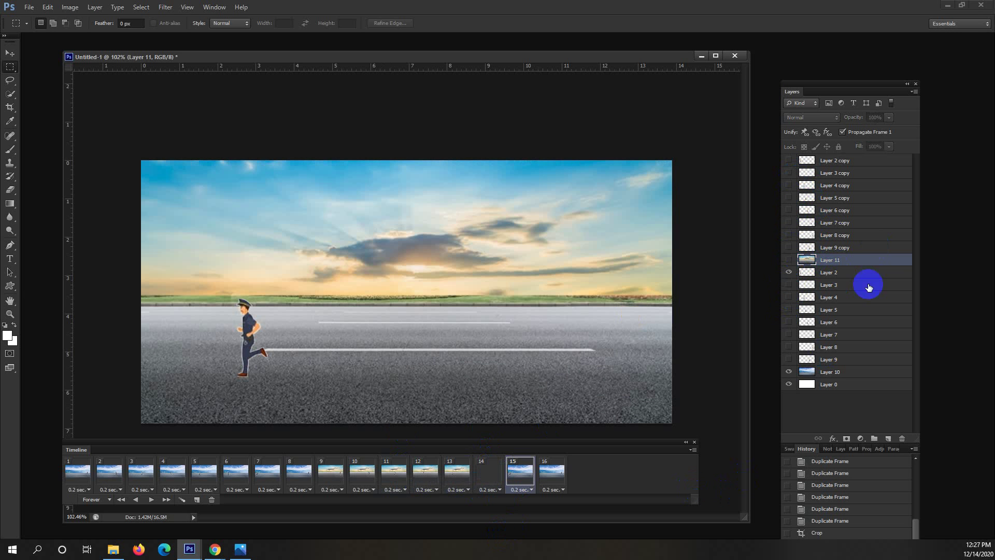
{"action": "left_click", "coordinate": [788, 272]}
{"action": "left_click", "coordinate": [789, 259]}
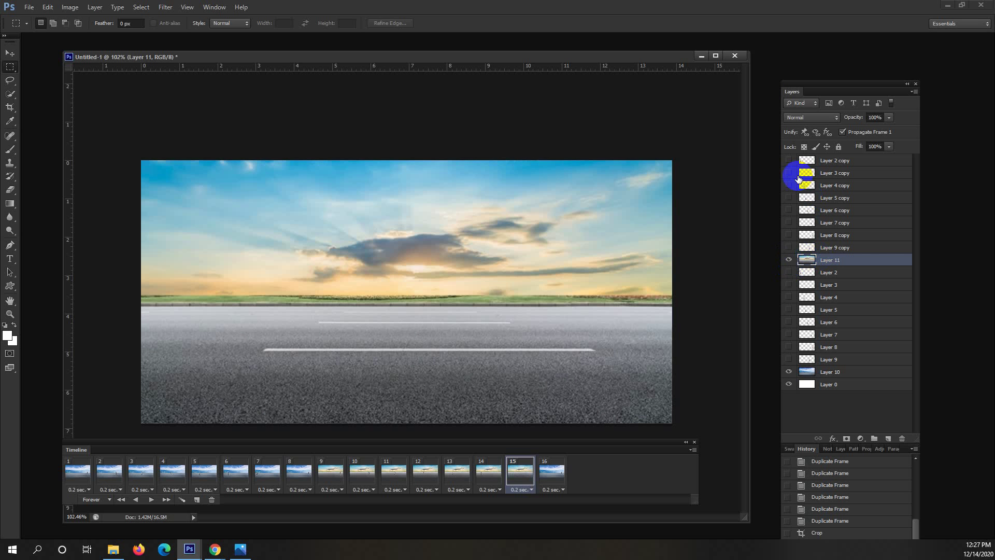
{"action": "left_click", "coordinate": [788, 160]}
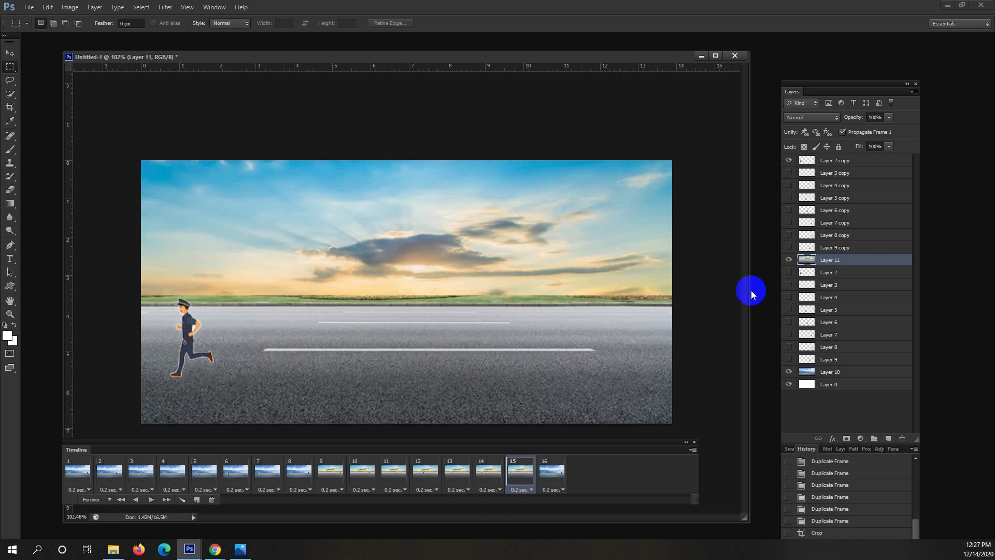
Select frames 1 to 16, preview the animation across both road backgrounds, and stop the playback
{"action": "left_click", "coordinate": [78, 472]}
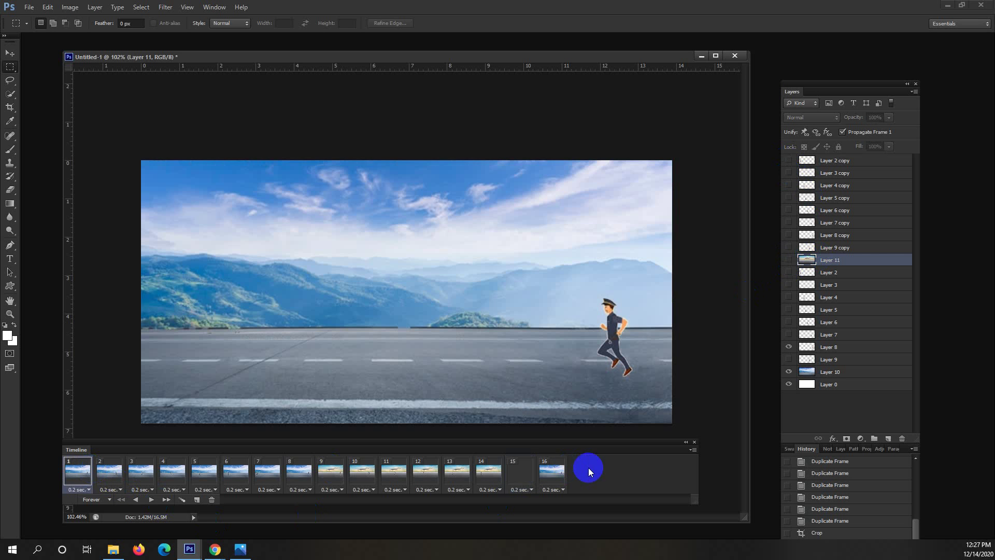
{"action": "left_click", "coordinate": [551, 473], "text": "shift"}
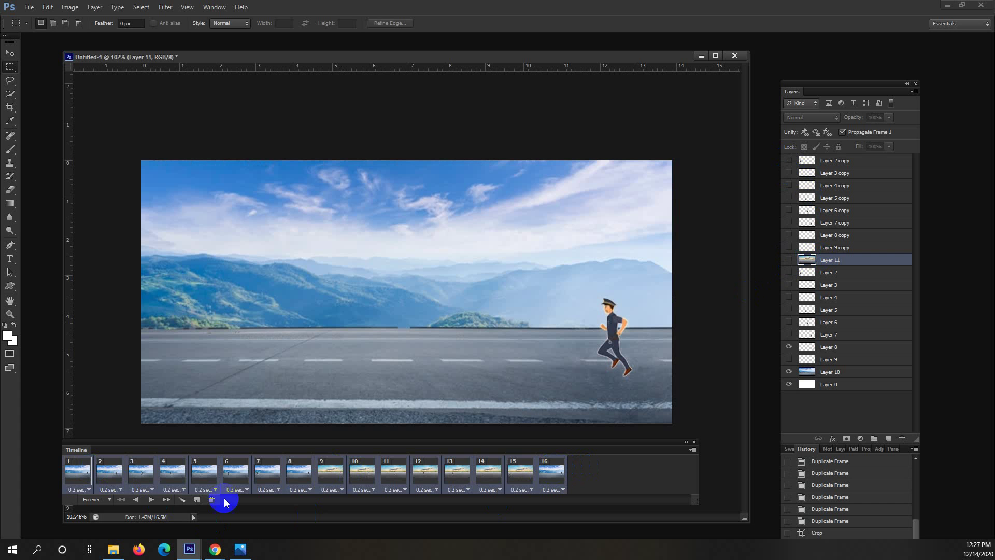
{"action": "left_click", "coordinate": [151, 500]}
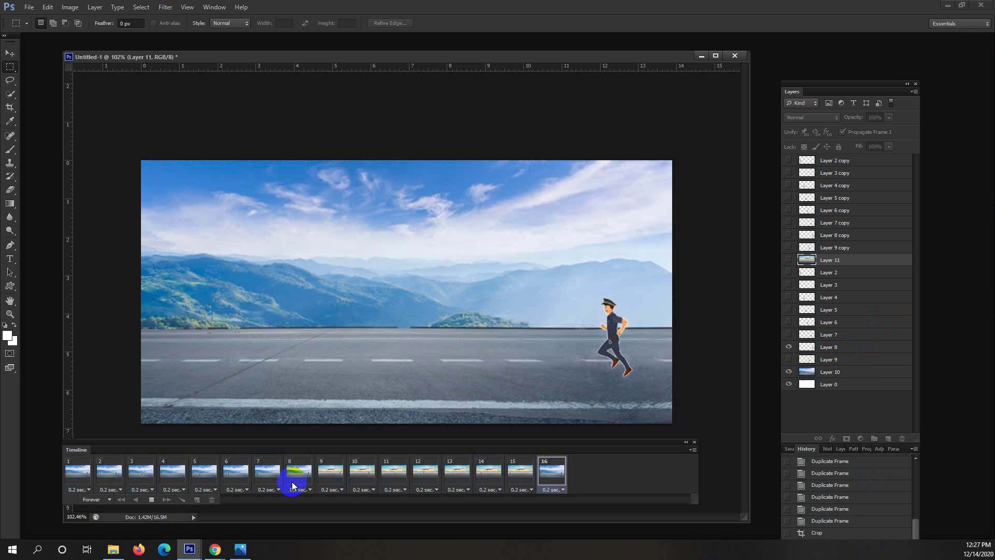
{"action": "left_click", "coordinate": [150, 500]}
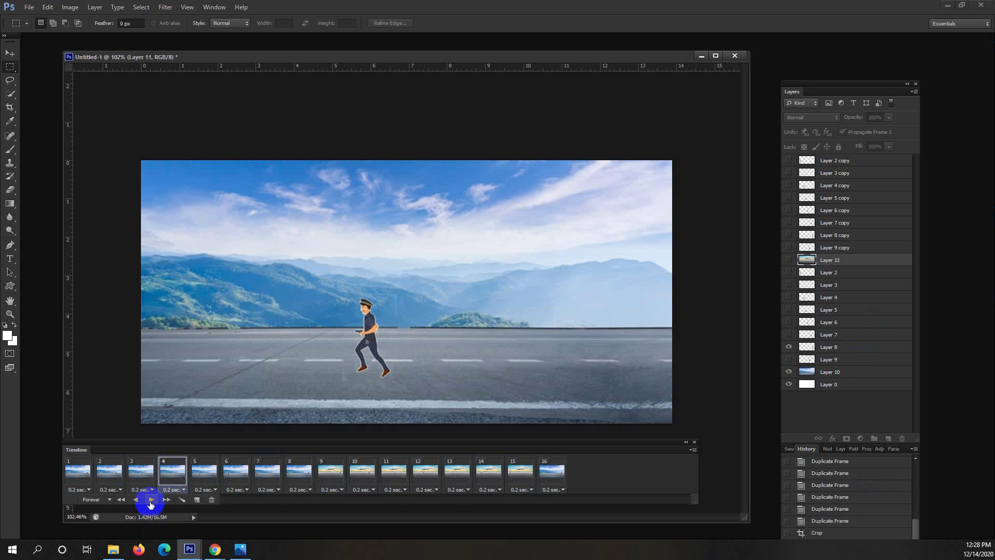
Tween frames 1 and 2 of the running animation, adding 5 in-between frames across all layers
{"action": "left_click", "coordinate": [77, 472]}
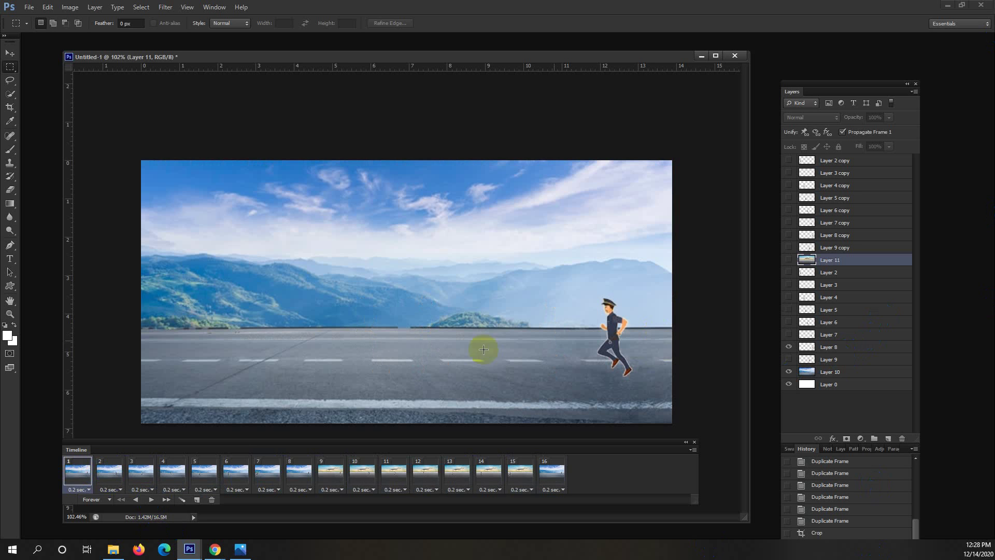
{"action": "left_click", "coordinate": [108, 500]}
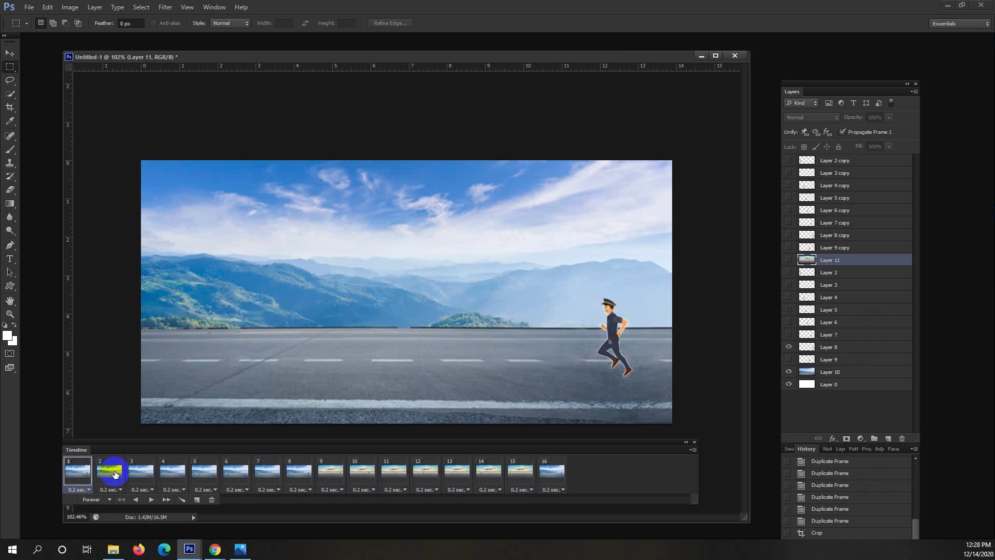
{"action": "left_click", "coordinate": [213, 499]}
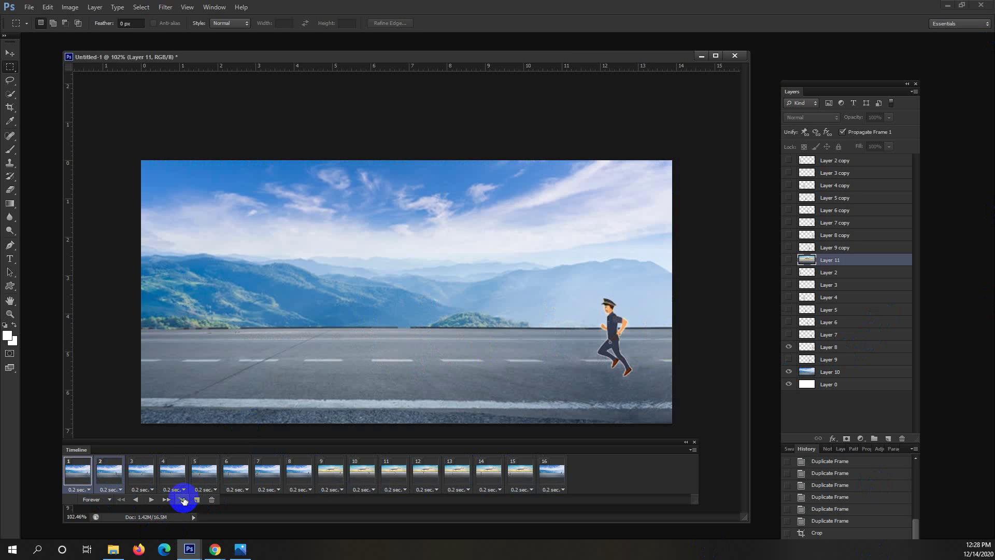
{"action": "left_click", "coordinate": [182, 500]}
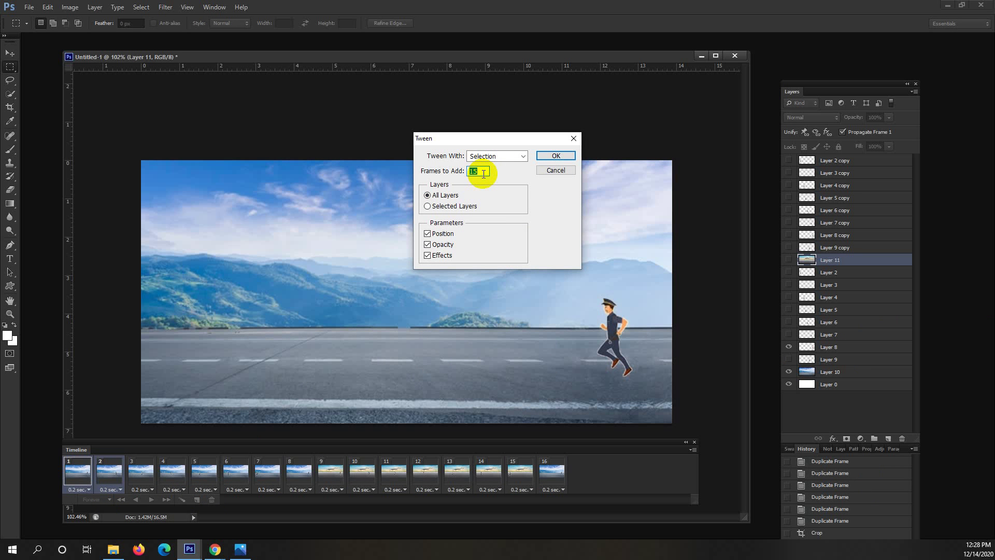
{"action": "left_click", "coordinate": [547, 156]}
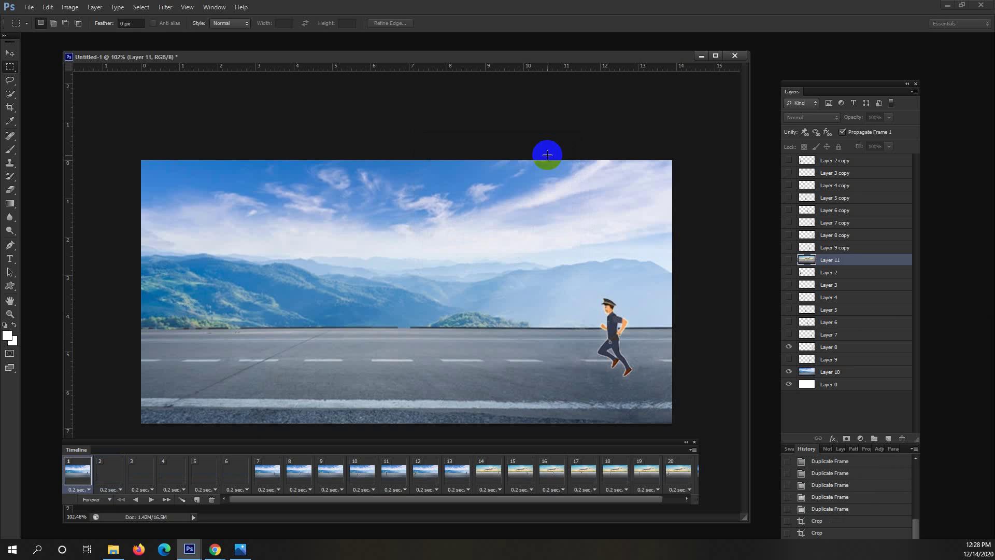
Tween frames 7 and 8, adding 5 in-between frames across all layers
{"action": "left_click", "coordinate": [269, 475]}
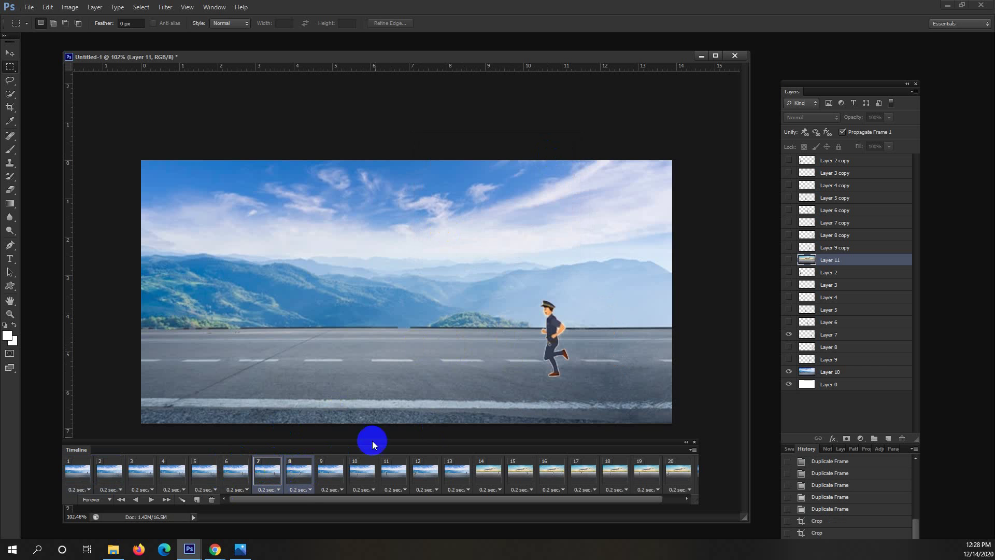
{"action": "left_click", "coordinate": [182, 500]}
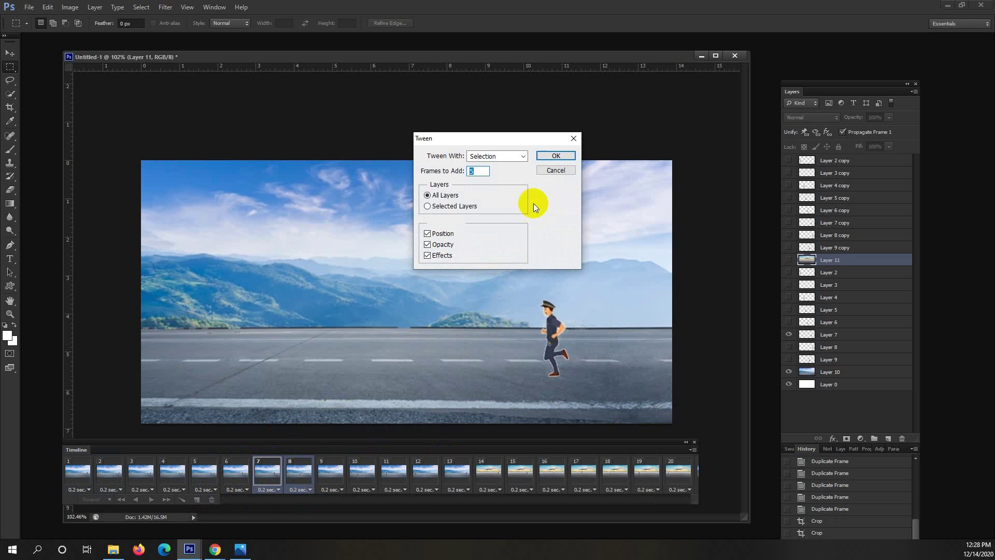
{"action": "left_click", "coordinate": [544, 159]}
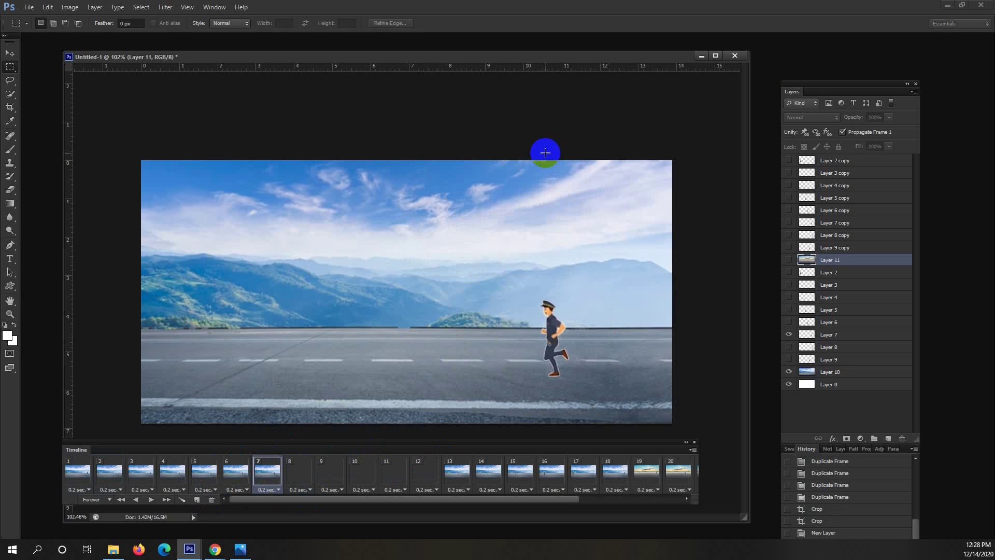
Tween frames 13 and 14, adding 5 in-between frames across all layers
{"action": "left_click", "coordinate": [464, 471]}
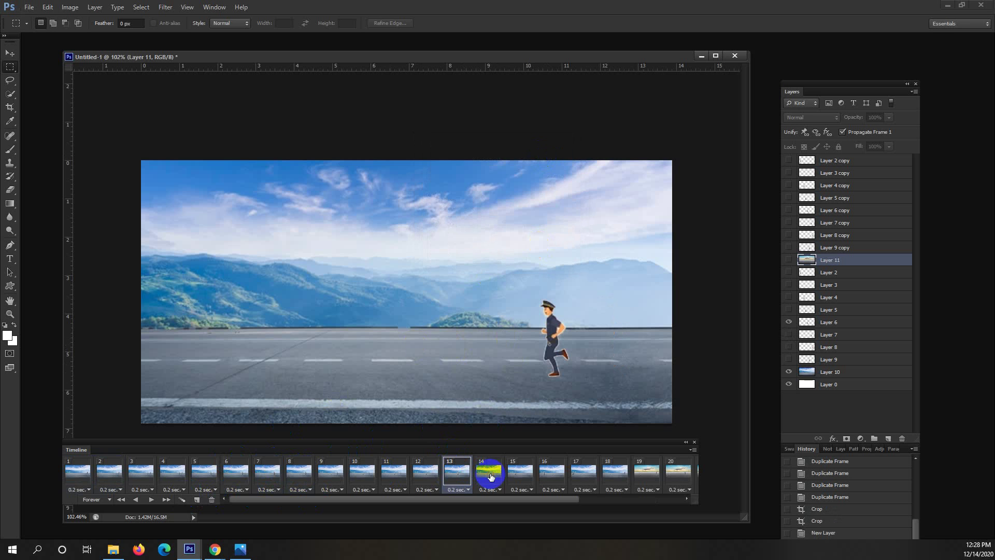
{"action": "left_click", "coordinate": [490, 477], "text": "shift"}
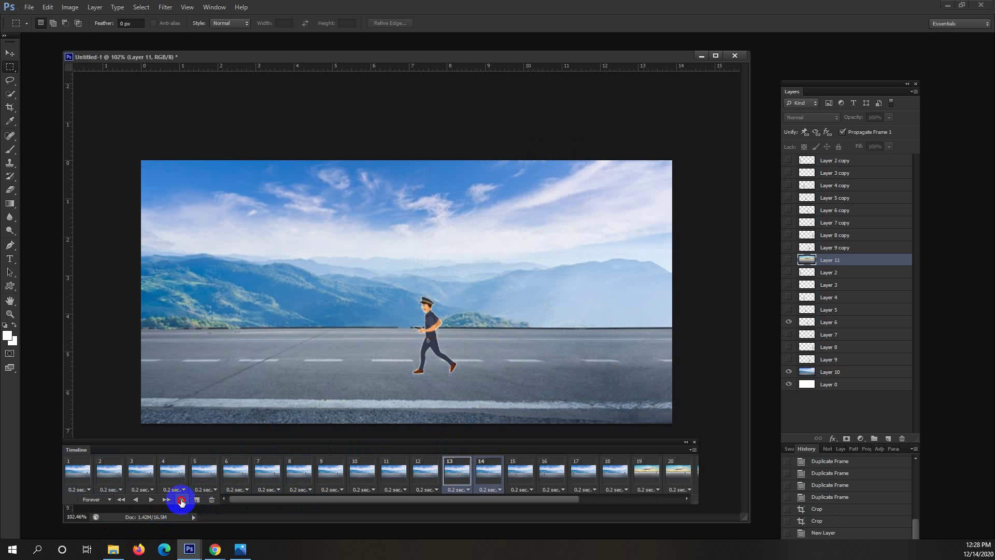
{"action": "left_click", "coordinate": [181, 500]}
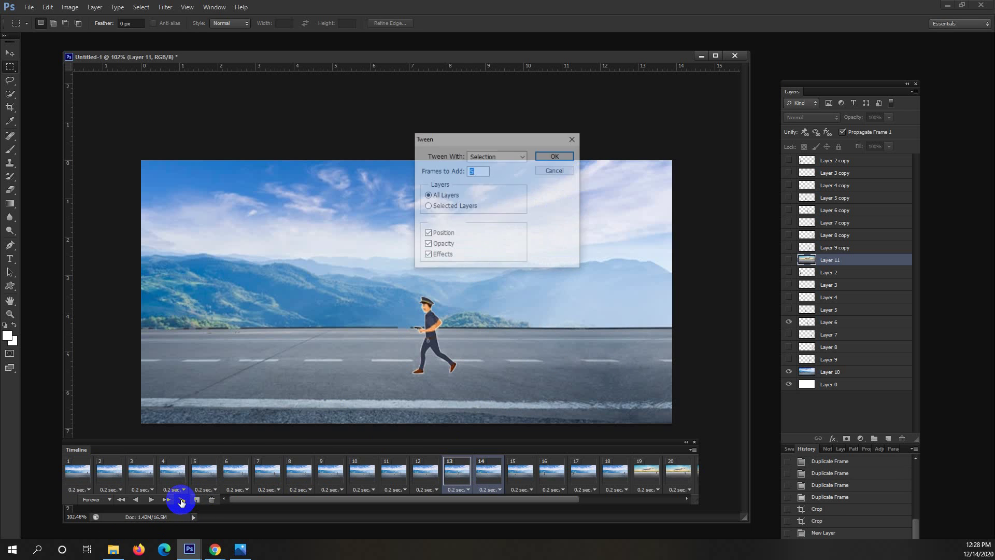
{"action": "left_click", "coordinate": [550, 156]}
Tween frames 19 and 20, adding 5 in-between frames across all layers
{"action": "left_click", "coordinate": [644, 470]}
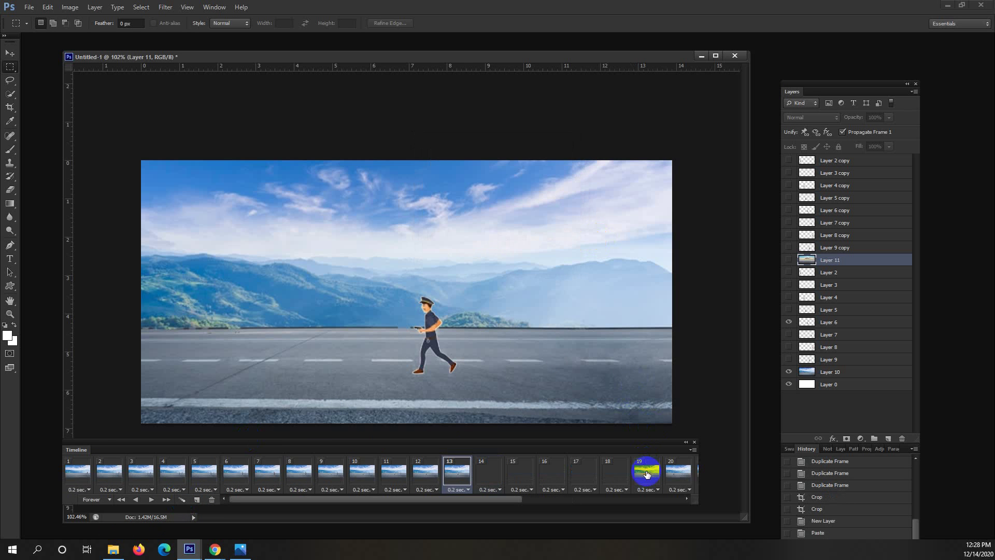
{"action": "left_click", "coordinate": [677, 474], "text": "shift"}
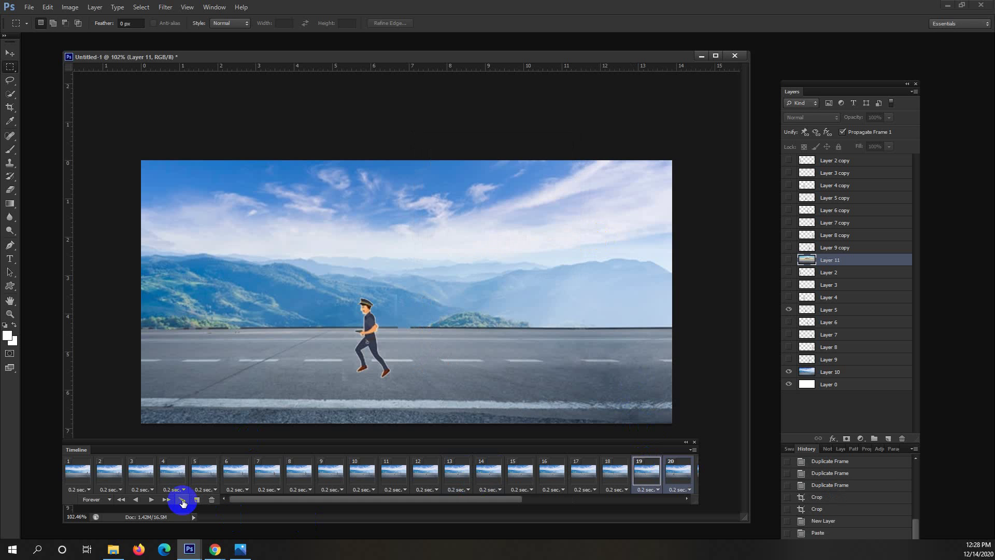
{"action": "left_click", "coordinate": [182, 500]}
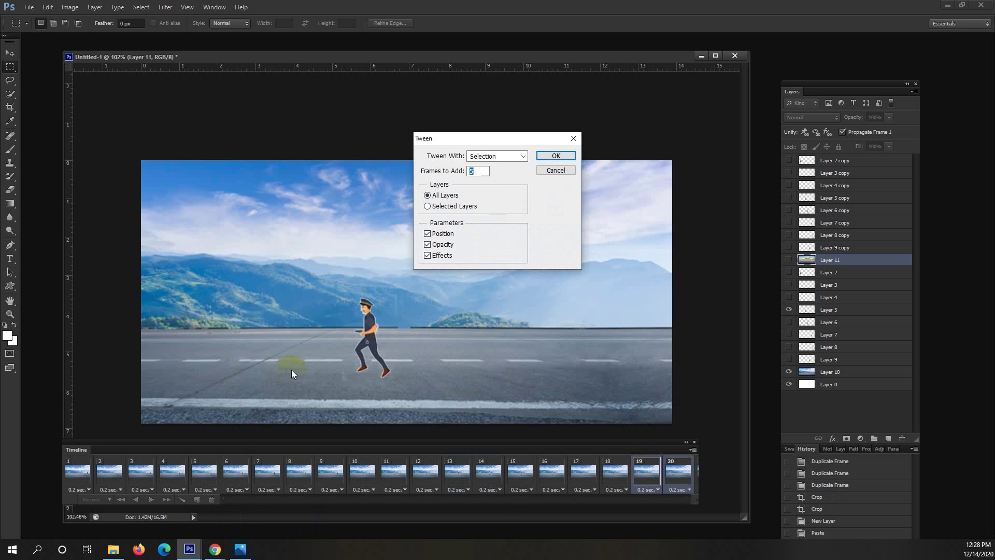
{"action": "left_click", "coordinate": [550, 156]}
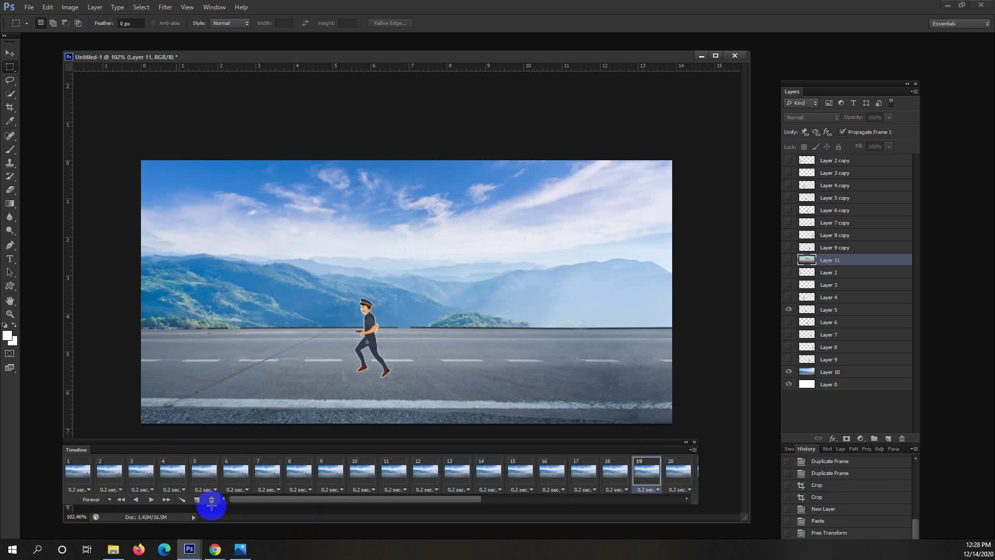
Select all animation frames from frame 1 through frame 36
{"action": "left_click", "coordinate": [77, 469]}
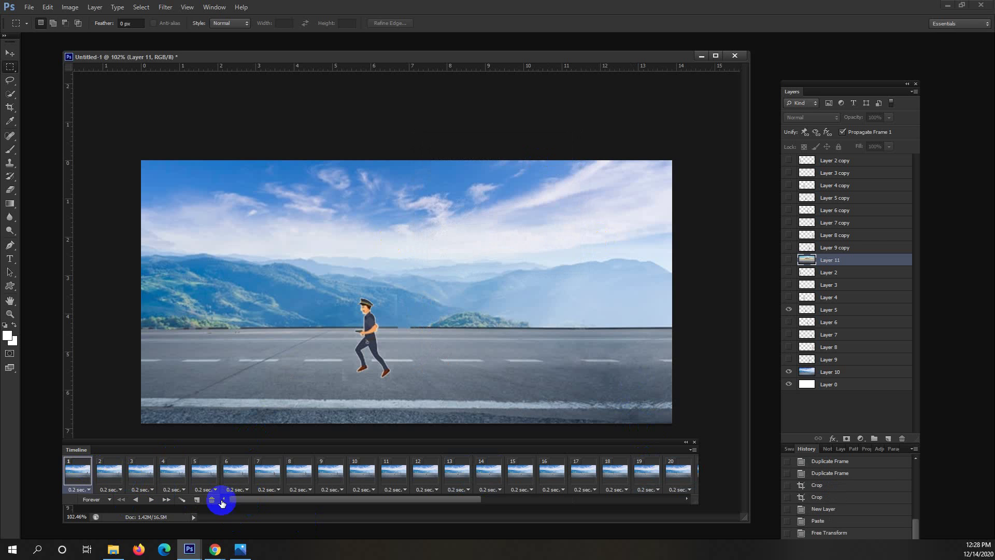
{"action": "left_click_drag", "start_coordinate": [314, 500], "coordinate": [548, 498]}
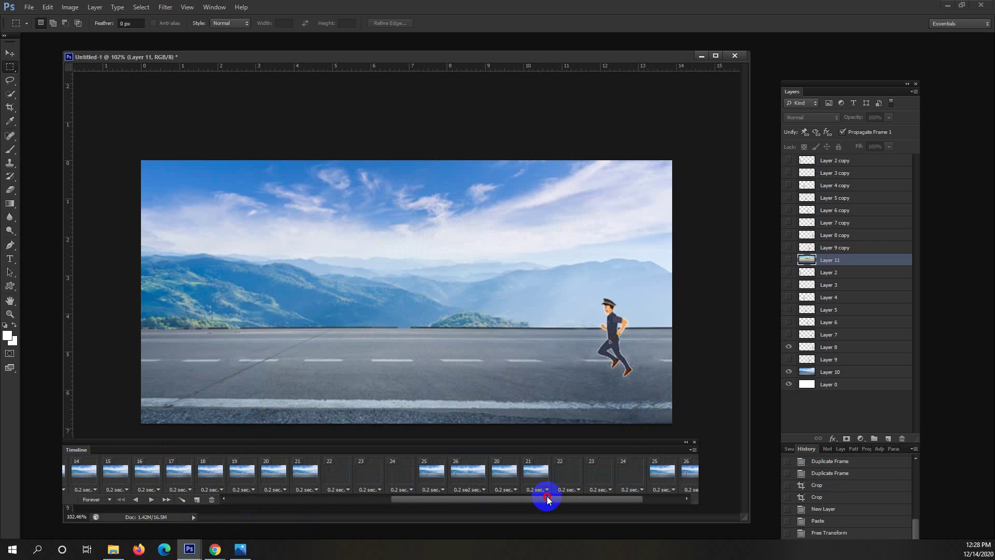
{"action": "left_click", "coordinate": [656, 478], "text": "shift"}
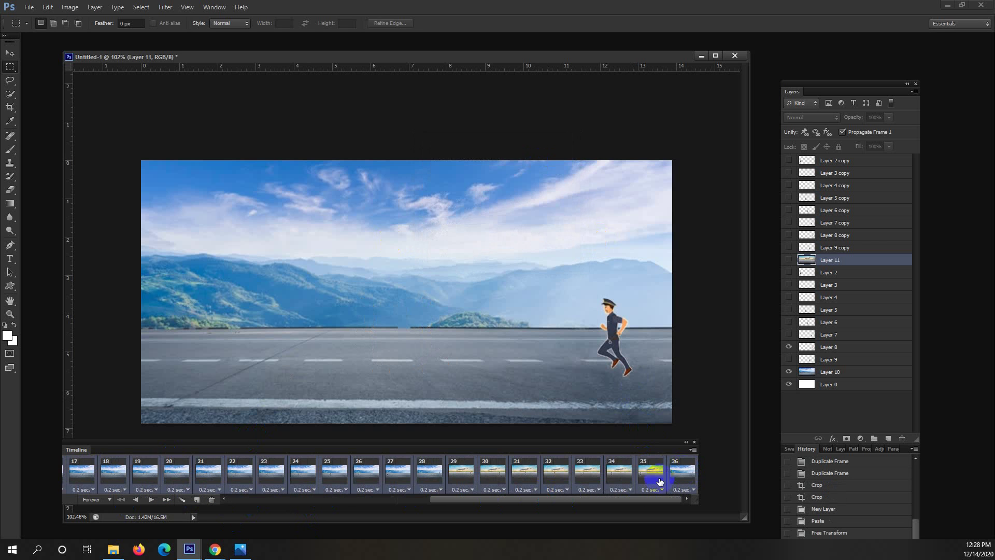
{"action": "left_click_drag", "start_coordinate": [564, 503], "coordinate": [259, 499]}
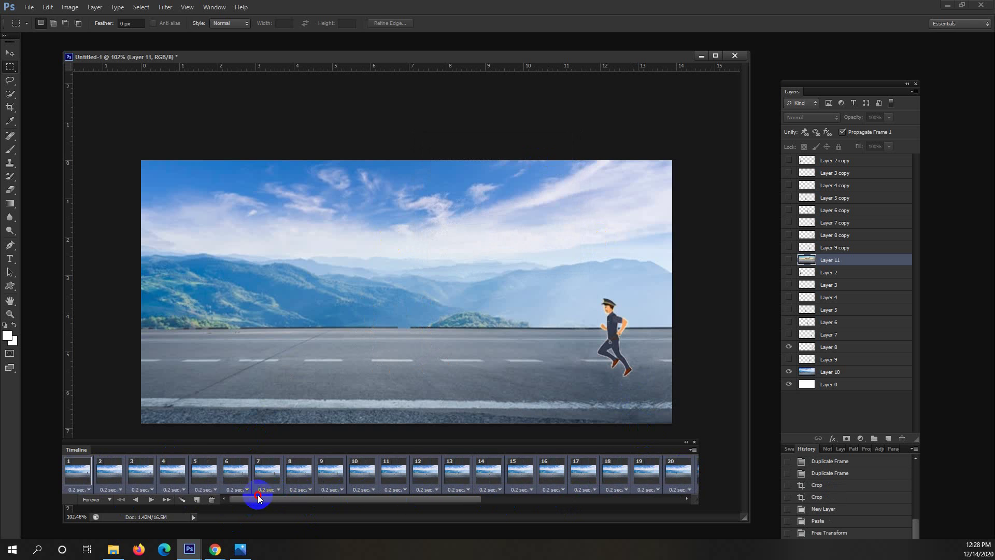
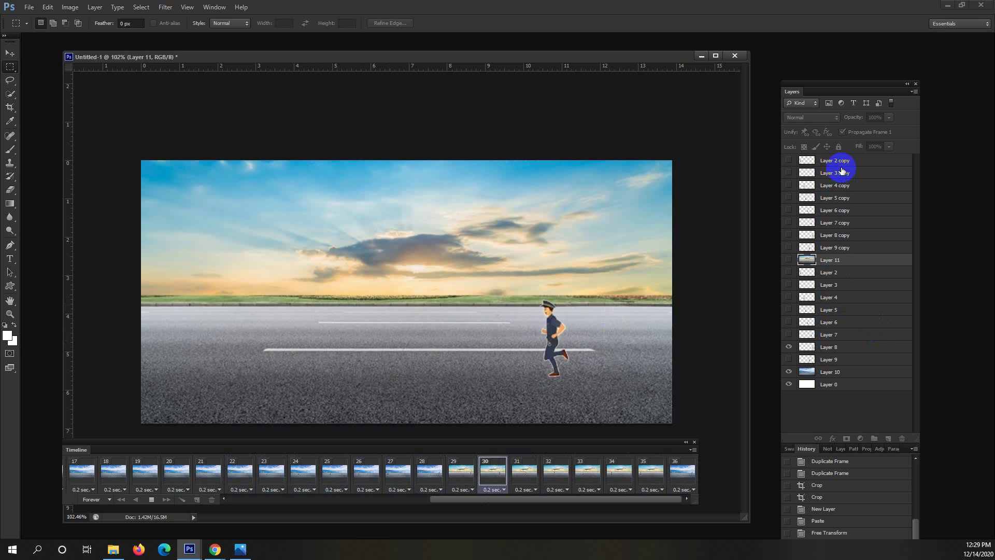
Stop the animation playback and delete all layers from Layer 2 copy down to Layer 9
{"action": "left_click", "coordinate": [155, 500]}
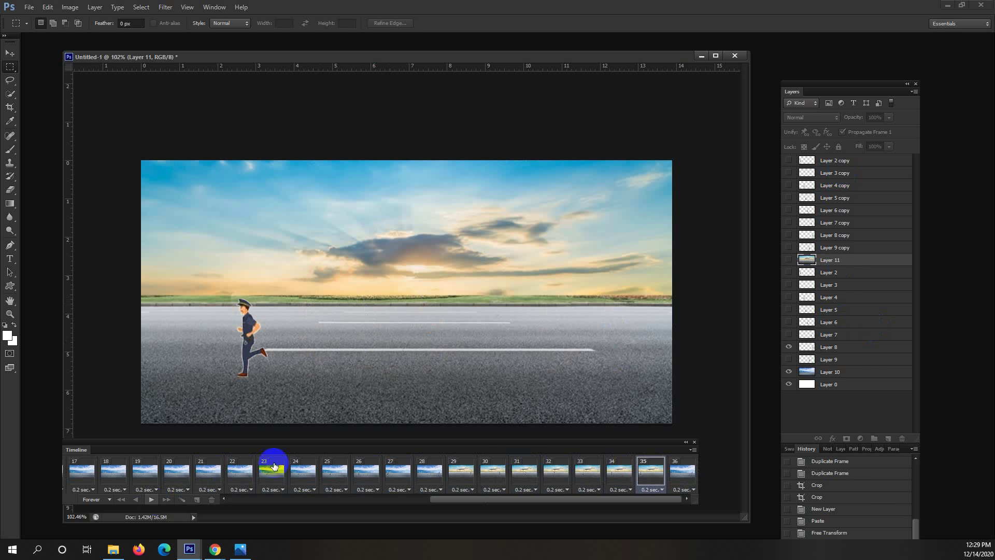
{"action": "left_click", "coordinate": [826, 362], "text": "shift"}
{"action": "key", "text": "Delete"}
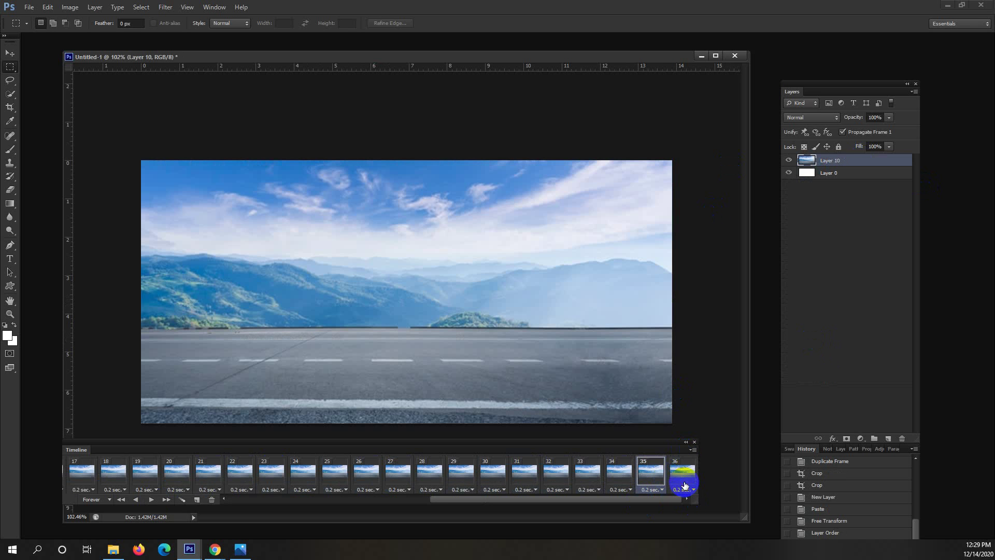
Delete the mountain road background on Layer 10
{"action": "left_click_drag", "start_coordinate": [628, 500], "coordinate": [240, 508]}
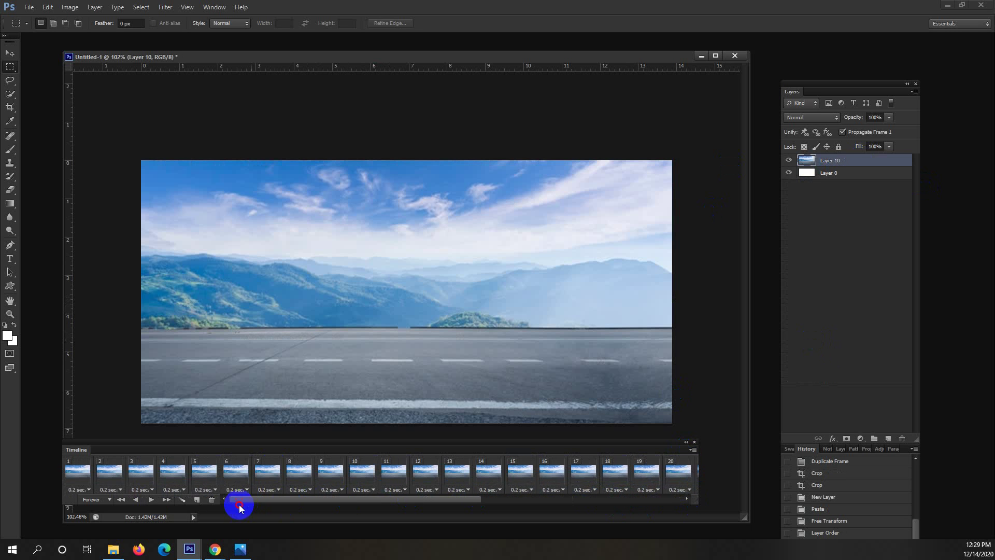
{"action": "left_click", "coordinate": [115, 475], "text": "shift"}
{"action": "key", "text": "Delete"}
Delete every animation frame except the first one
{"action": "left_click", "coordinate": [74, 475]}
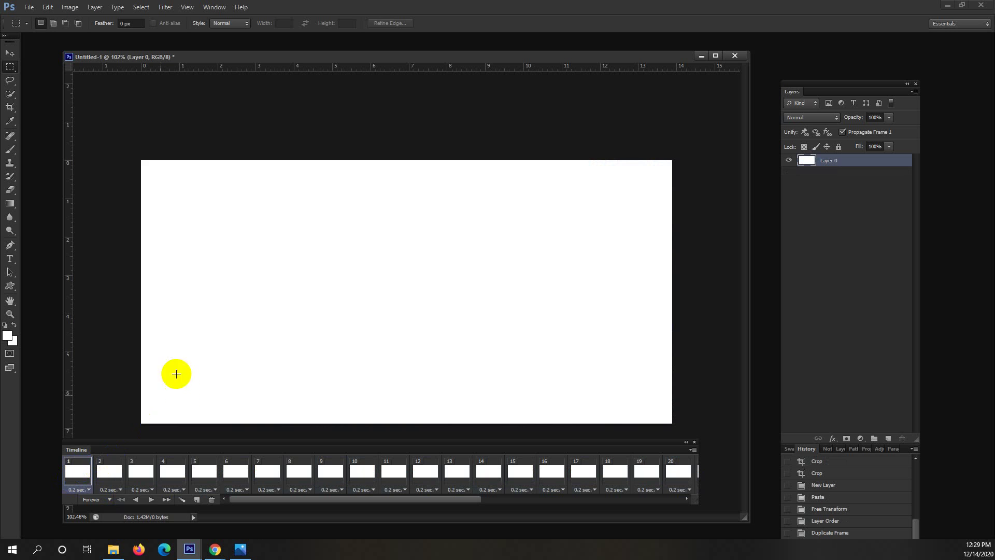
{"action": "left_click", "coordinate": [109, 468]}
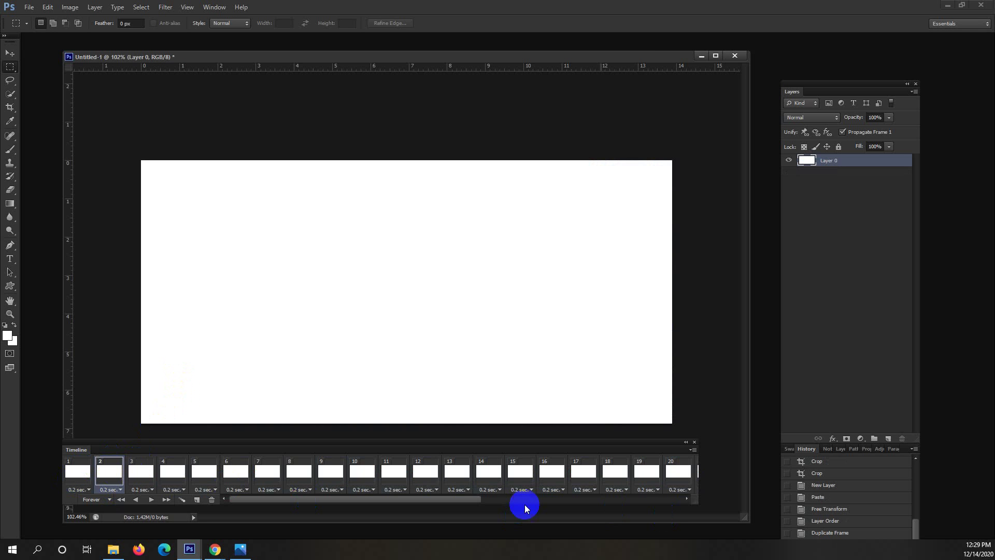
{"action": "left_click_drag", "start_coordinate": [464, 502], "coordinate": [696, 503]}
{"action": "left_click", "coordinate": [676, 472], "text": "shift"}
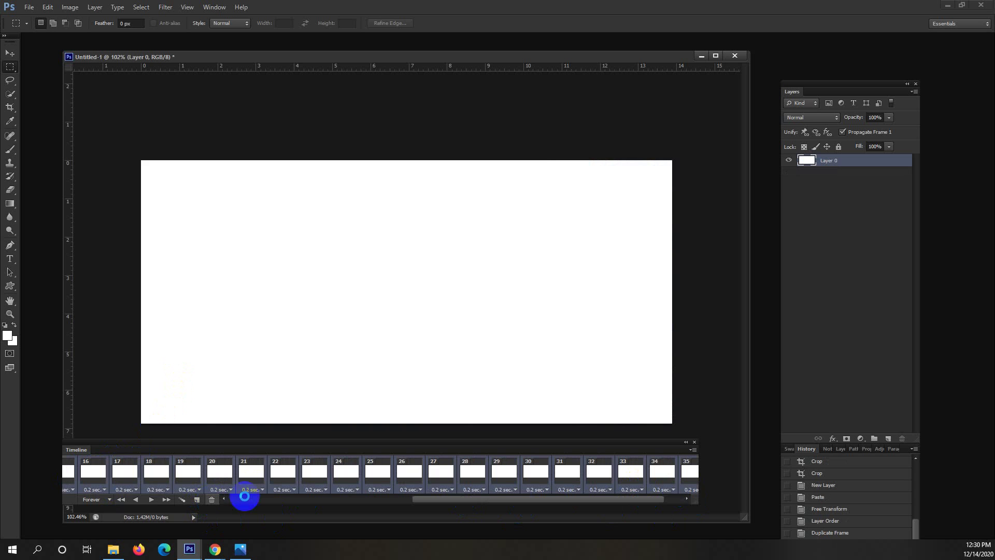
{"action": "key", "text": "Delete"}
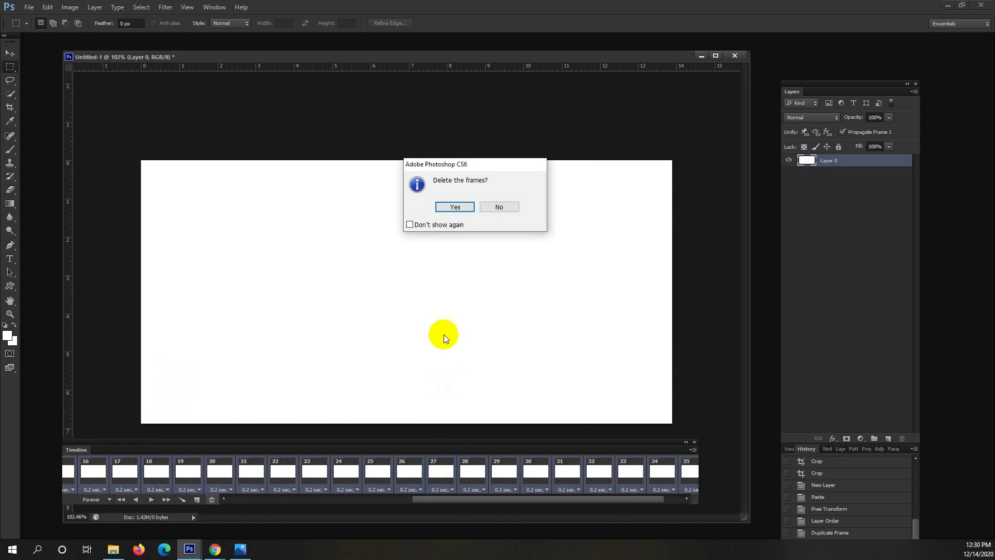
{"action": "left_click", "coordinate": [455, 206]}
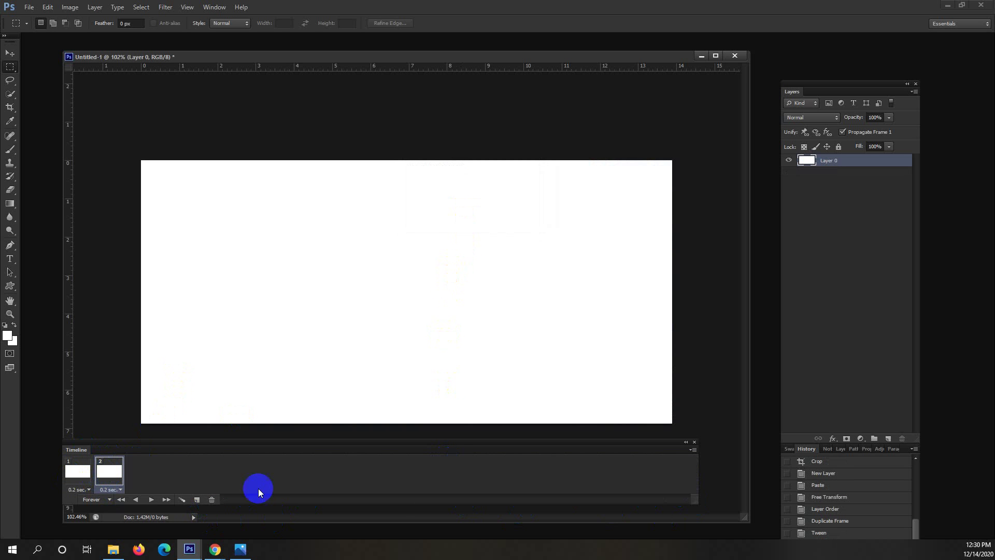
{"action": "left_click", "coordinate": [211, 499]}
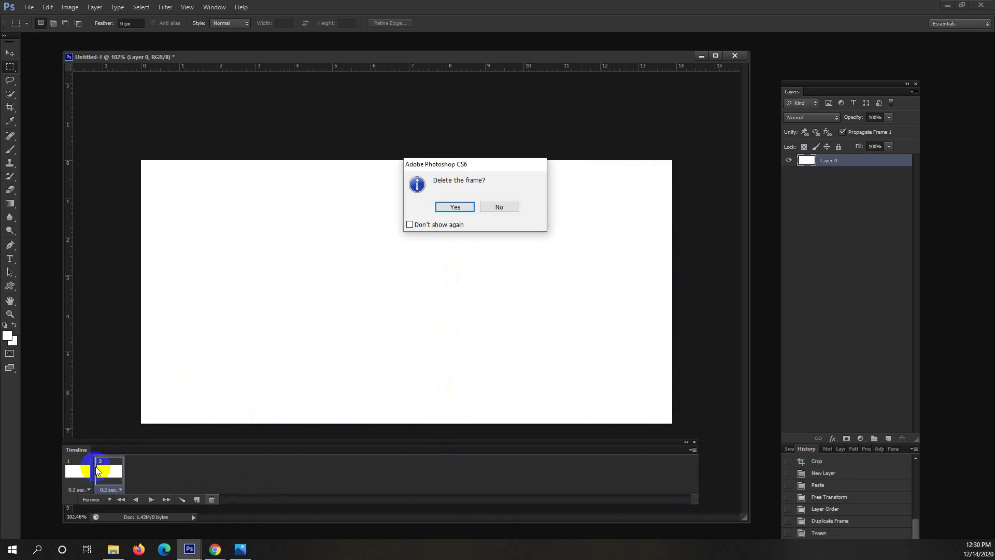
{"action": "left_click", "coordinate": [448, 206]}
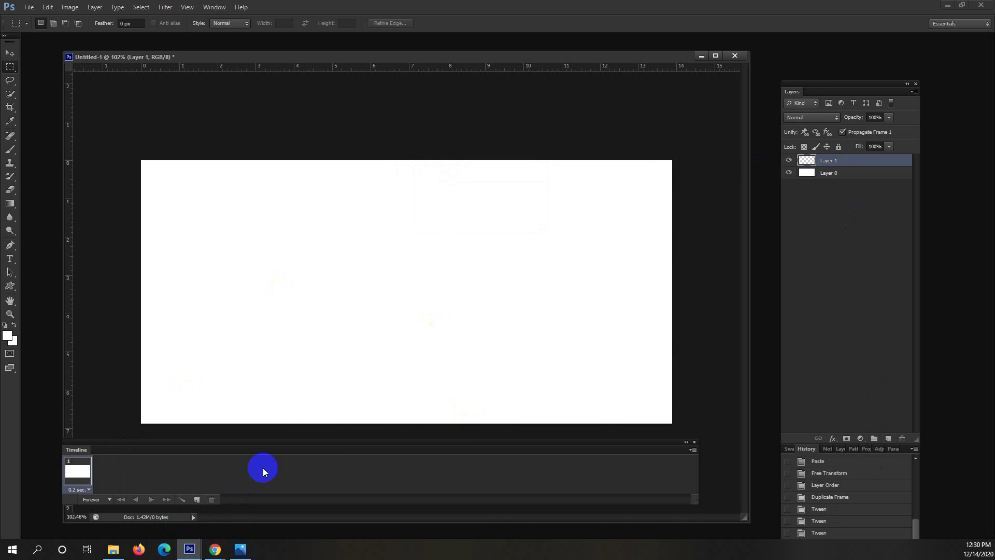
Paste the sunset road image onto Layer 1 and scale it to about 163% so it covers the canvas
{"action": "key", "text": "ctrl+v"}
{"action": "left_click", "coordinate": [10, 53]}
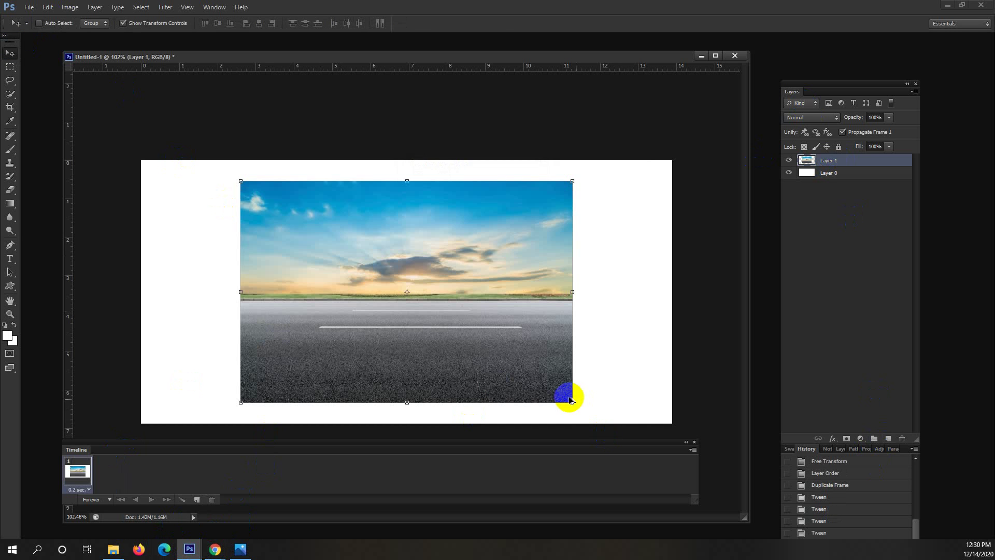
{"action": "left_click_drag", "start_coordinate": [569, 399], "coordinate": [682, 459]}
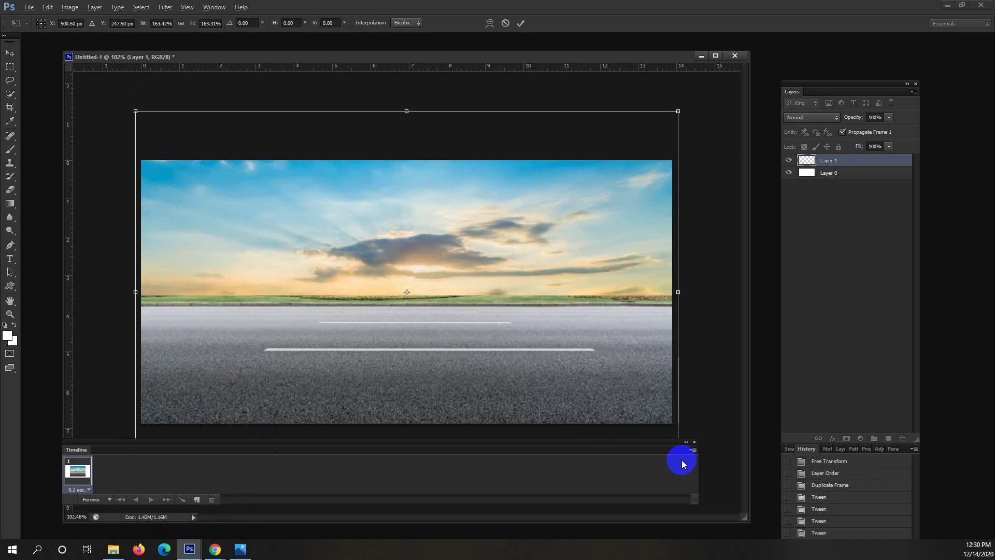
{"action": "key", "text": "Return"}
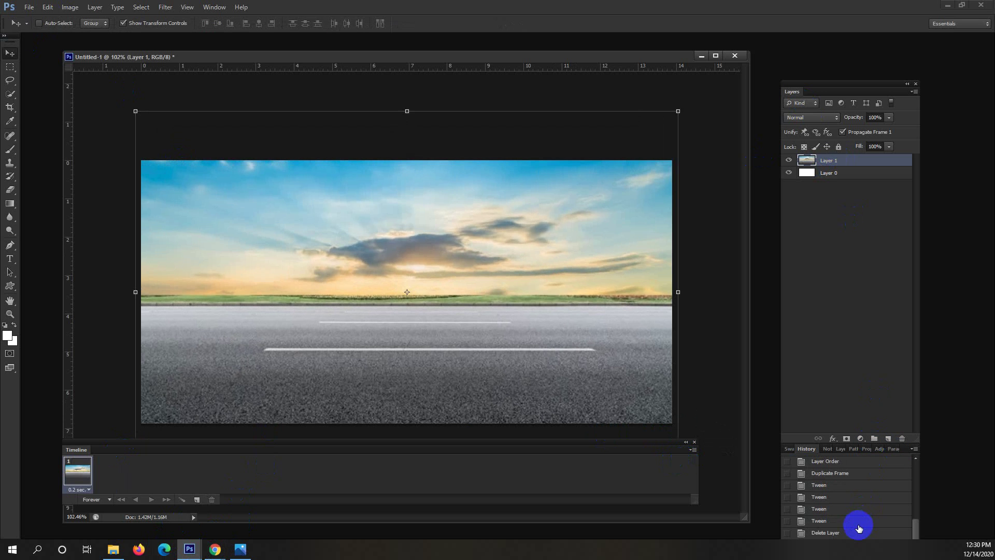
Revert the document to the last Tween state in its history
{"action": "scroll", "coordinate": [859, 528], "scroll_direction": "up", "scroll_amount": 1}
{"action": "scroll", "coordinate": [859, 527], "scroll_direction": "up", "scroll_amount": 3}
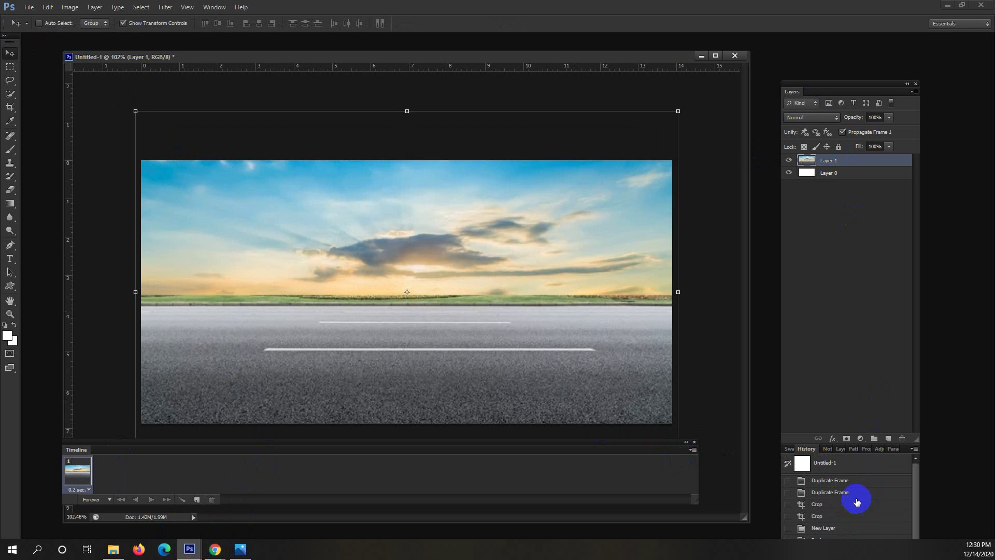
{"action": "scroll", "coordinate": [846, 530], "scroll_direction": "down", "scroll_amount": 5}
{"action": "left_click", "coordinate": [846, 526]}
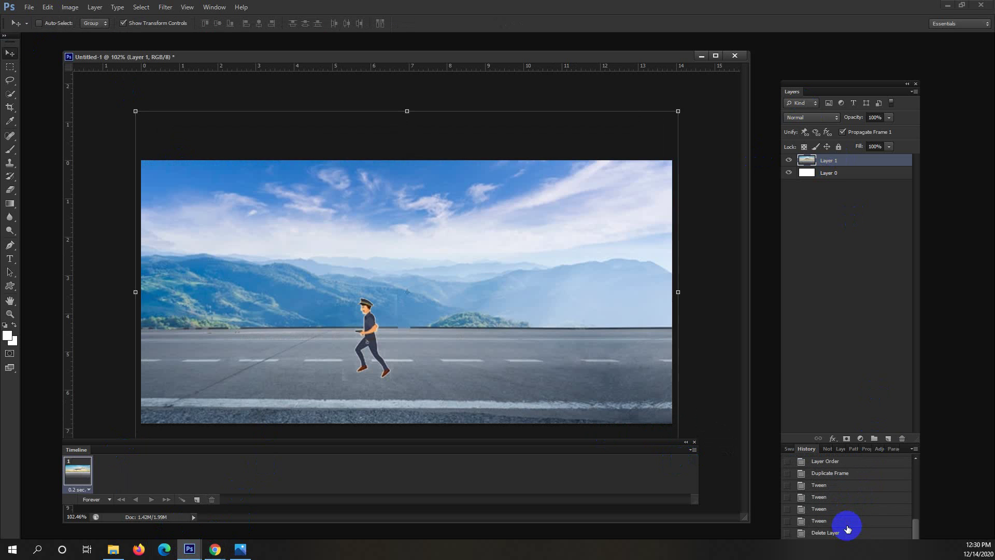
Revert the document to the Duplicate Frame state in its history, select all 16 frames and play the animation
{"action": "left_click", "coordinate": [851, 474]}
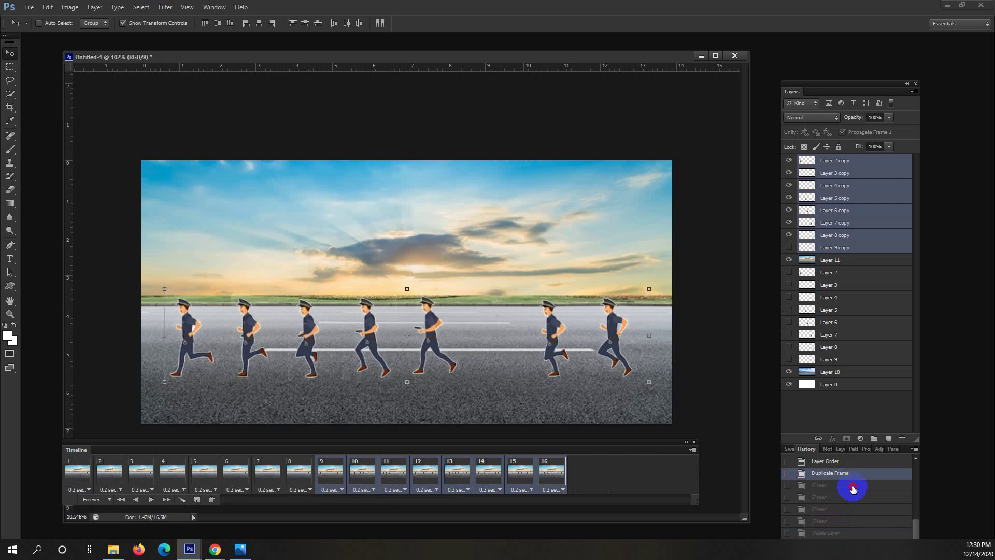
{"action": "left_click", "coordinate": [852, 485]}
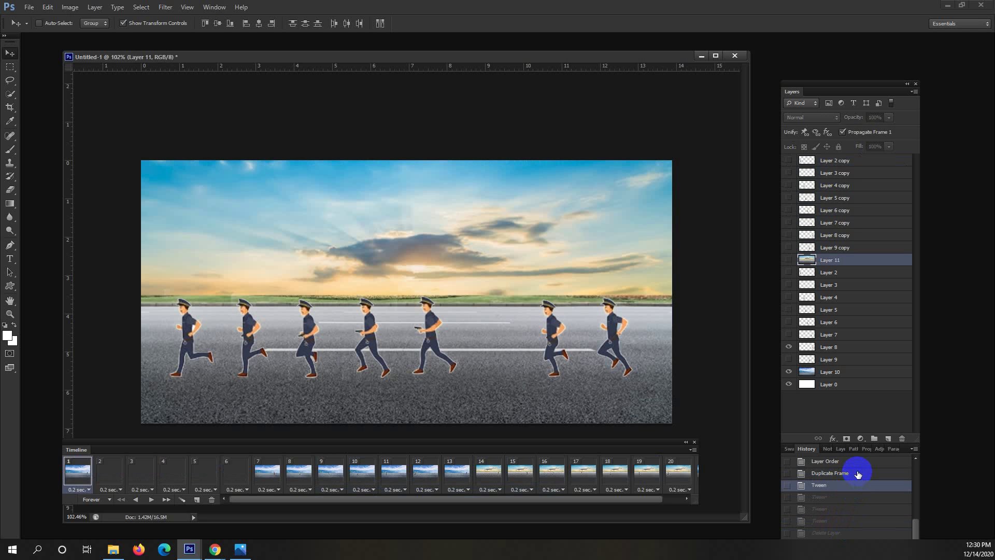
{"action": "left_click", "coordinate": [857, 474]}
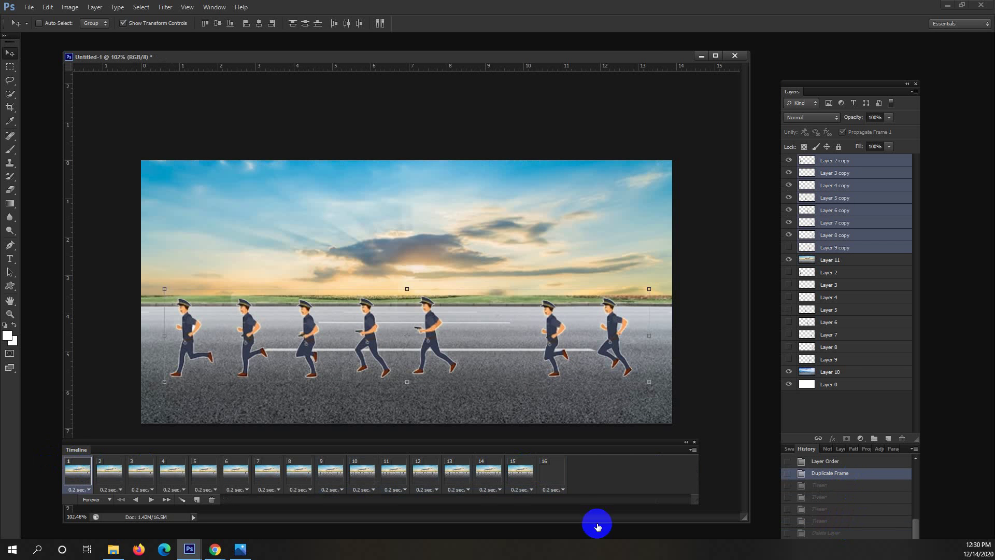
{"action": "left_click", "coordinate": [560, 481]}
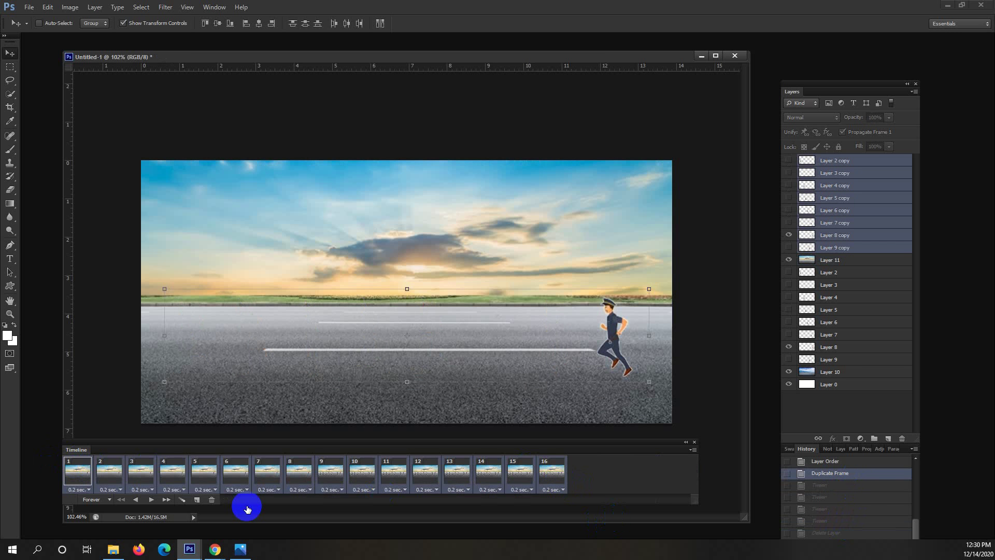
{"action": "left_click", "coordinate": [152, 499]}
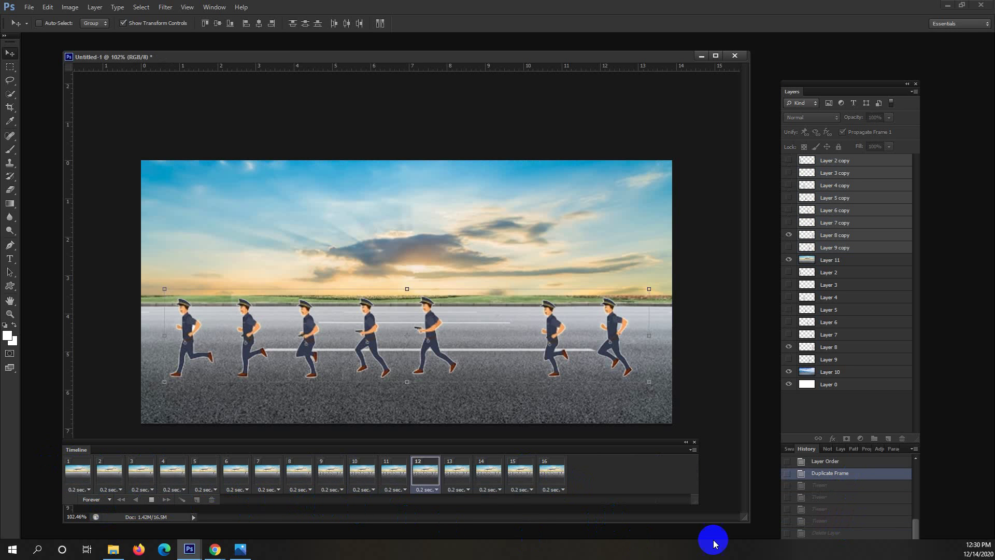
Restore the first Tween state in the document history and play the tweened animation
{"action": "left_click", "coordinate": [839, 473]}
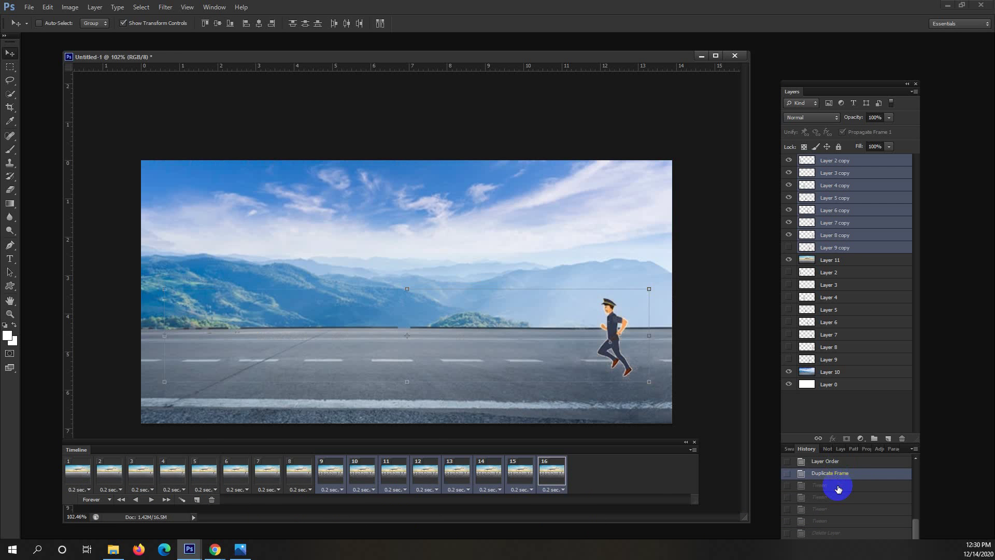
{"action": "left_click", "coordinate": [838, 487]}
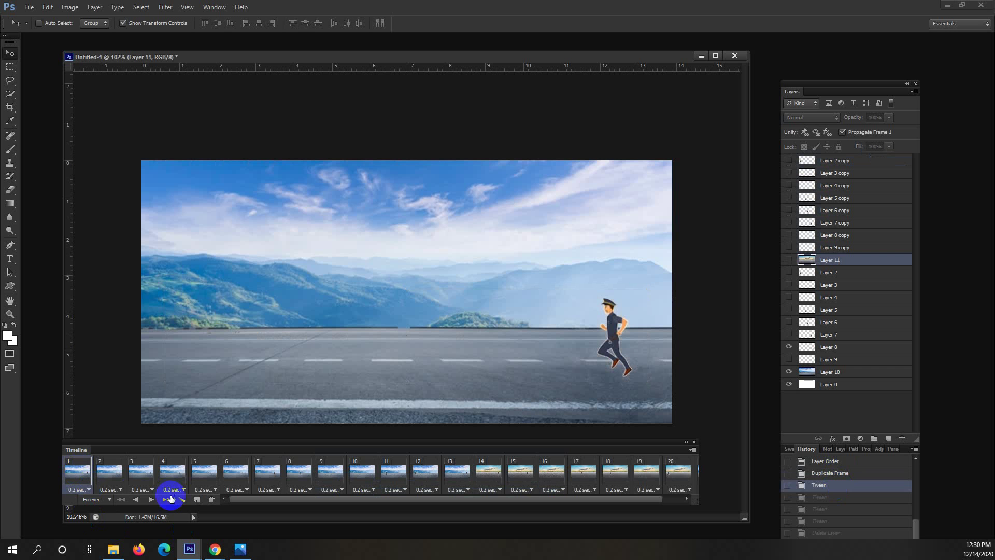
{"action": "left_click", "coordinate": [152, 501]}
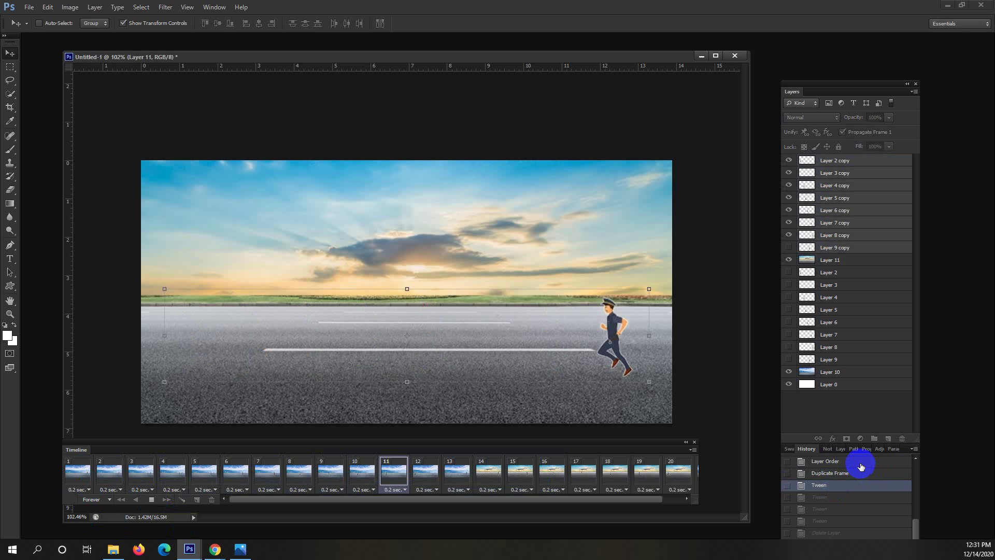
Stop the playback, revert the document to the Layer Order history state and play the animation again
{"action": "left_click", "coordinate": [860, 464]}
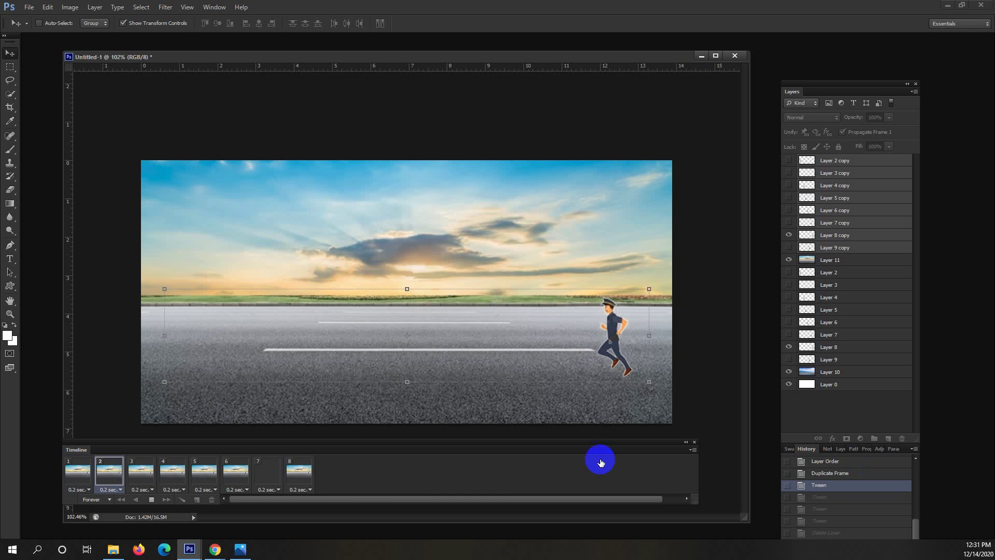
{"action": "left_click", "coordinate": [147, 499]}
{"action": "left_click", "coordinate": [856, 460]}
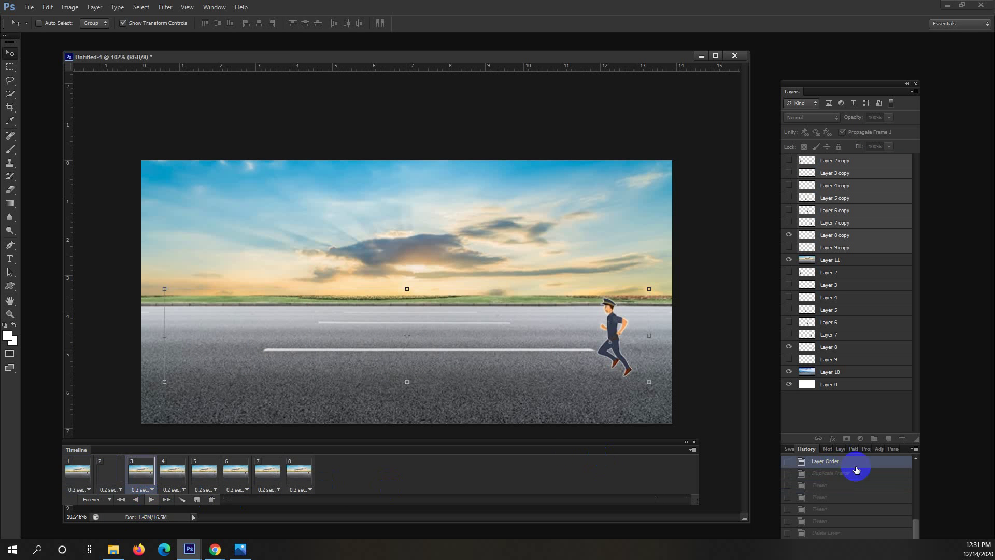
{"action": "left_click", "coordinate": [150, 499]}
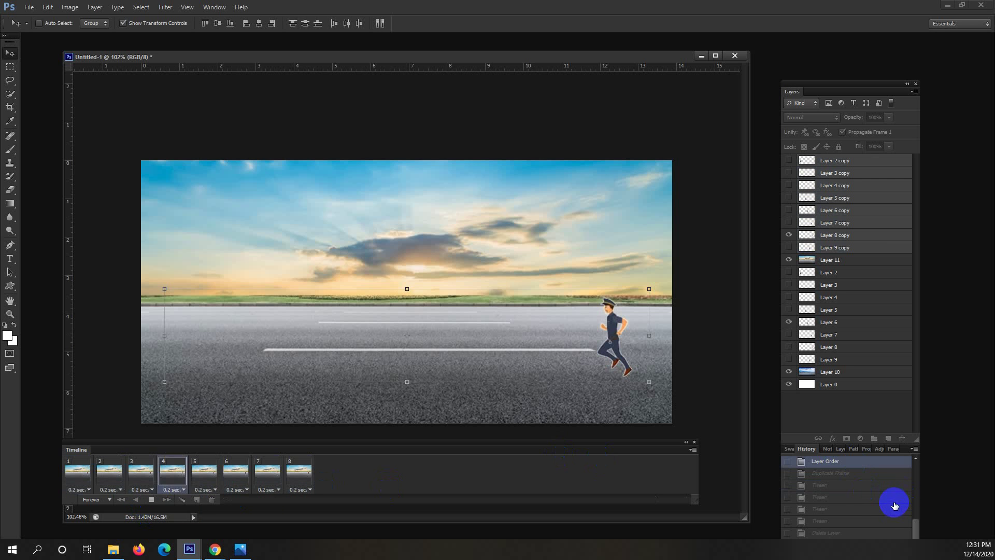
Revert the document to the Free Transform state just before Layer Order and briefly play the animation
{"action": "scroll", "coordinate": [894, 497], "scroll_direction": "up", "scroll_amount": 2}
{"action": "left_click", "coordinate": [857, 469]}
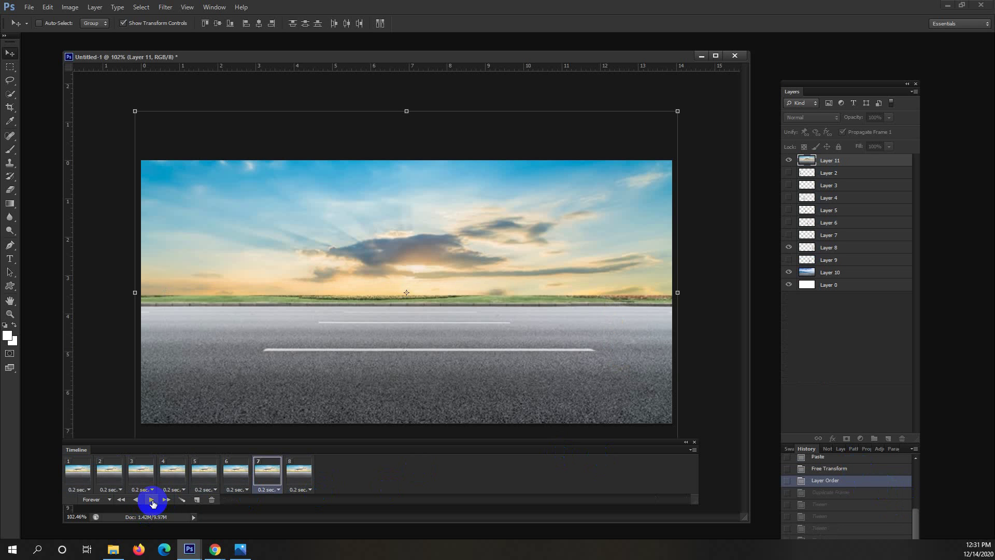
{"action": "left_click", "coordinate": [148, 499]}
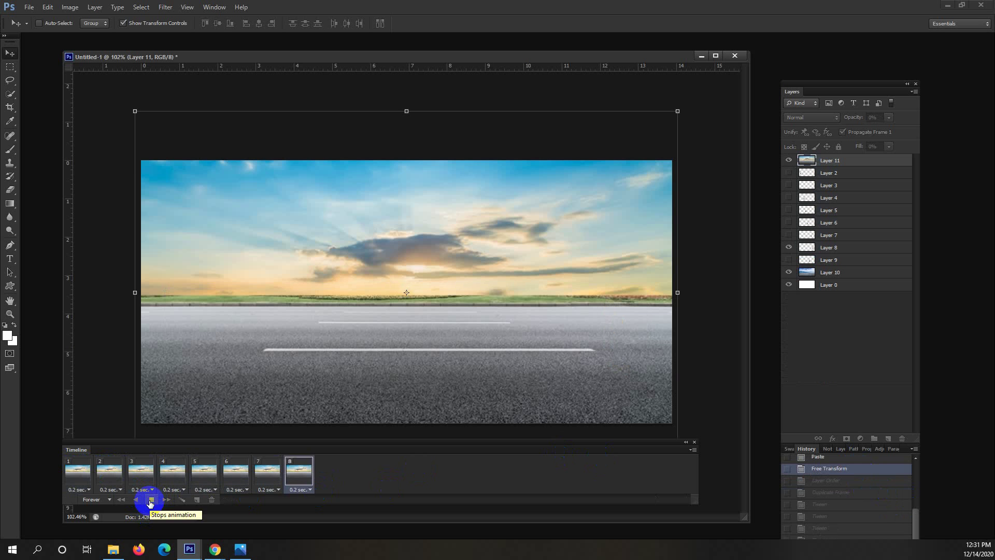
{"action": "left_click", "coordinate": [150, 500]}
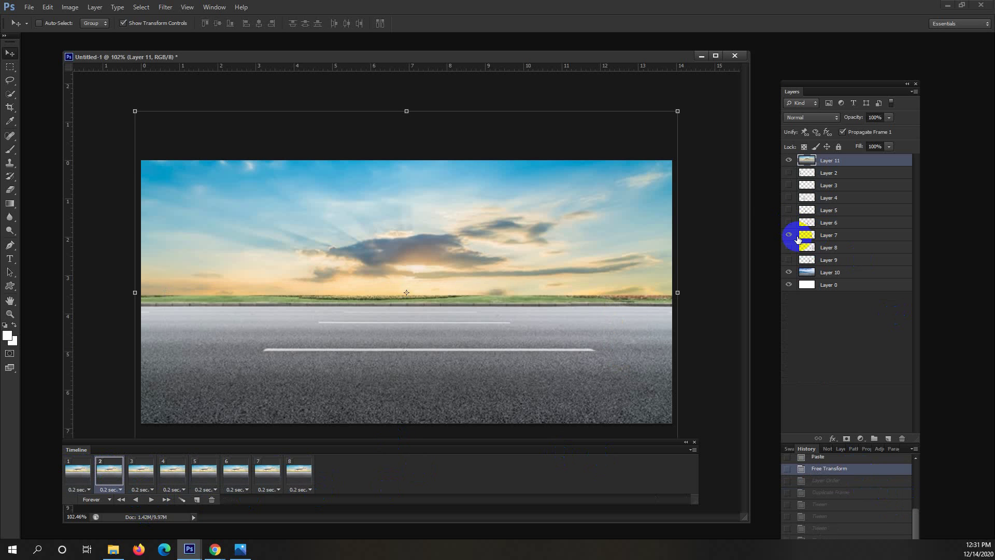
Hide and delete the sunset road background on Layer 11
{"action": "left_click", "coordinate": [12, 66]}
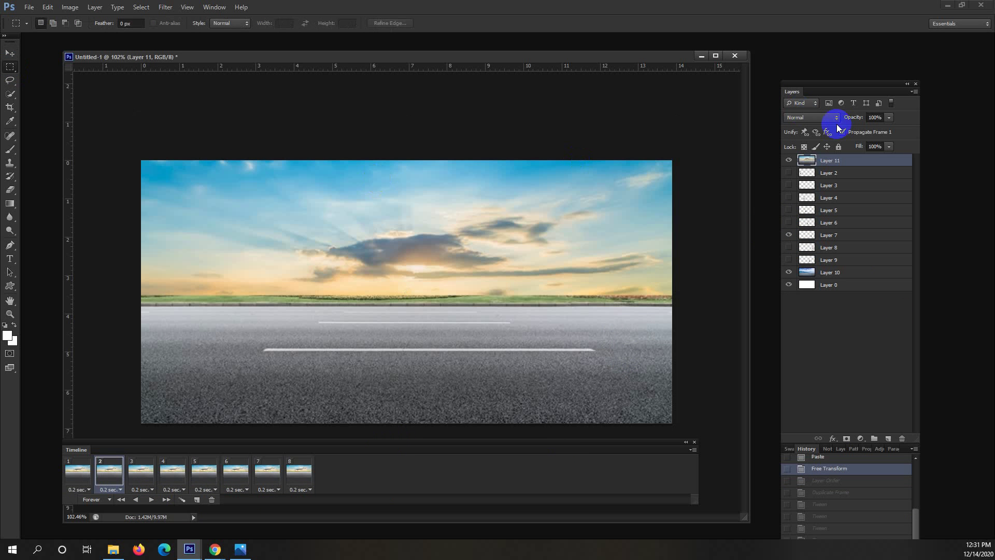
{"action": "left_click", "coordinate": [788, 160]}
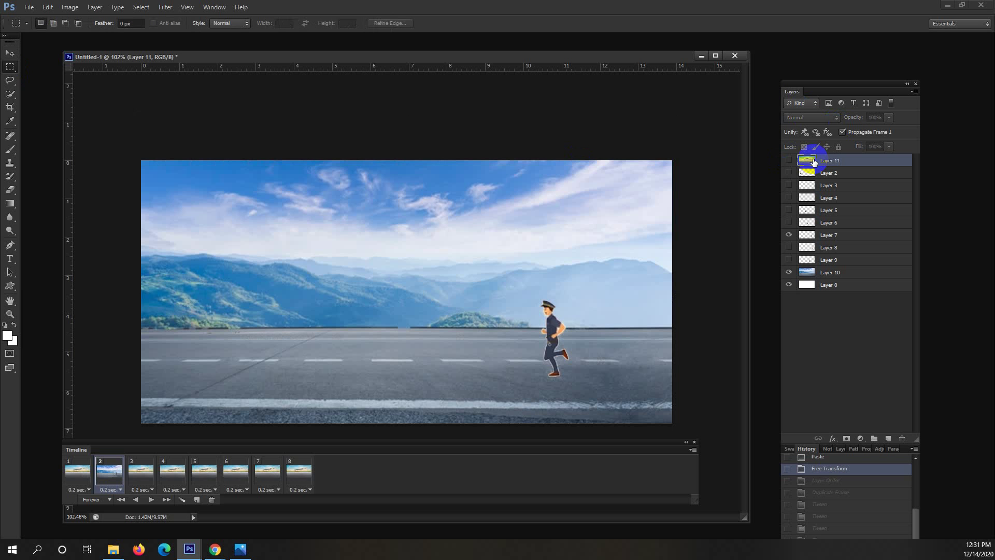
{"action": "key", "text": "Delete"}
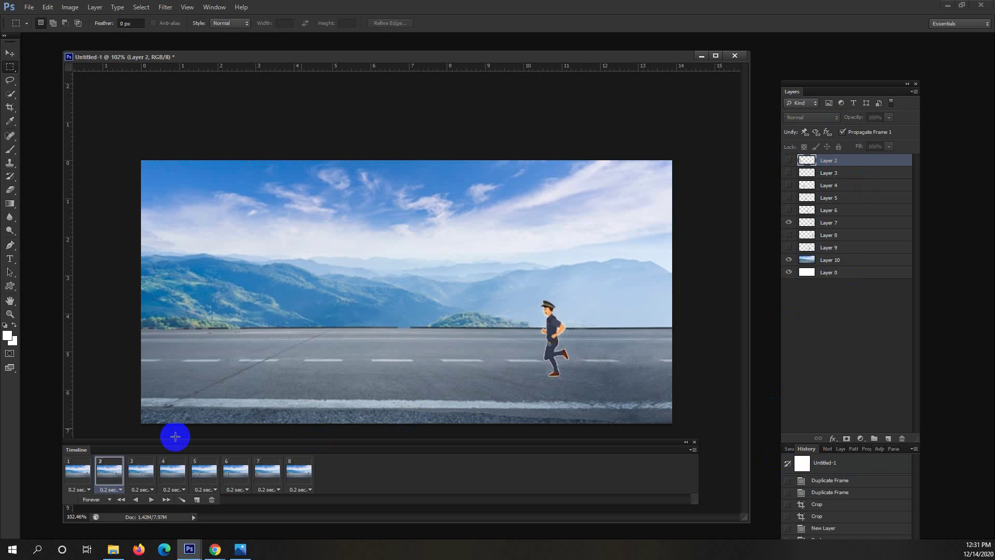
Select frames 1 to 8 and play the running animation against the mountain road background
{"action": "left_click", "coordinate": [78, 470]}
{"action": "left_click", "coordinate": [306, 479], "text": "shift"}
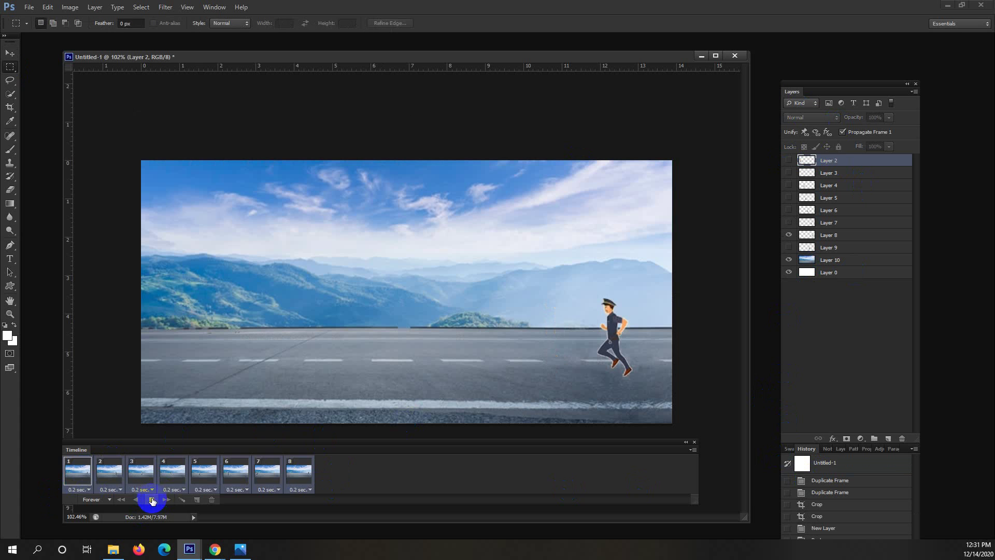
{"action": "left_click", "coordinate": [152, 500]}
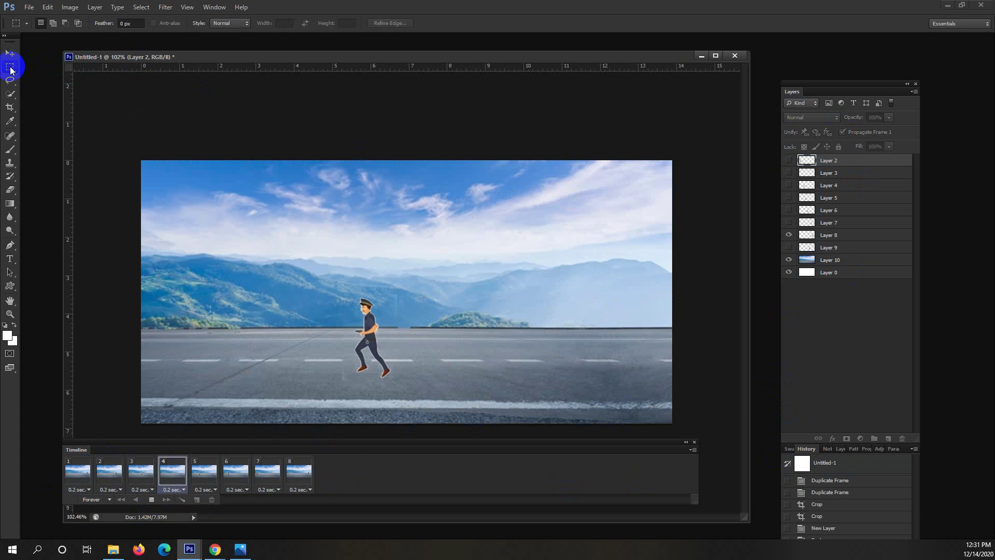
{"action": "left_click", "coordinate": [140, 502]}
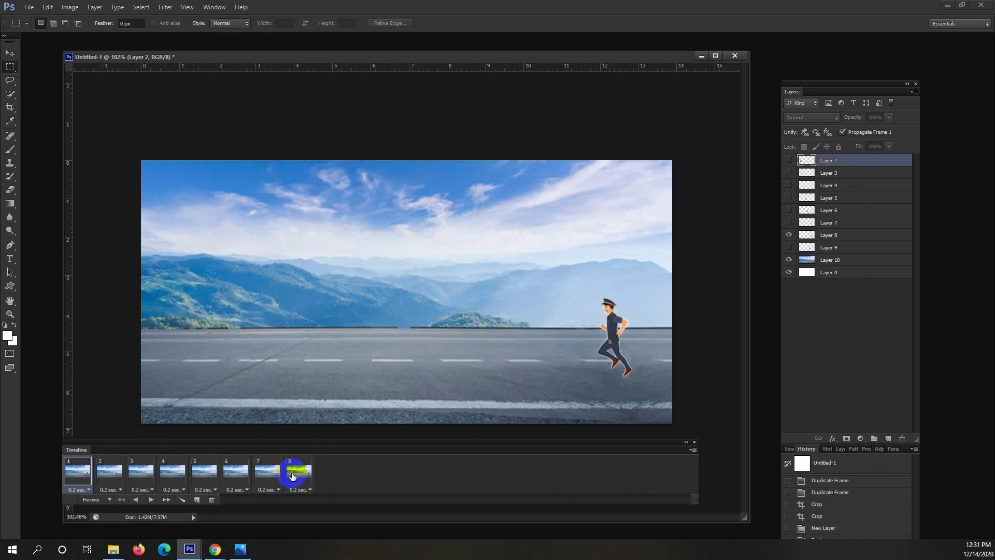
Open the Save for Web export for the animation and choose GIF as the file format
{"action": "left_click", "coordinate": [47, 7]}
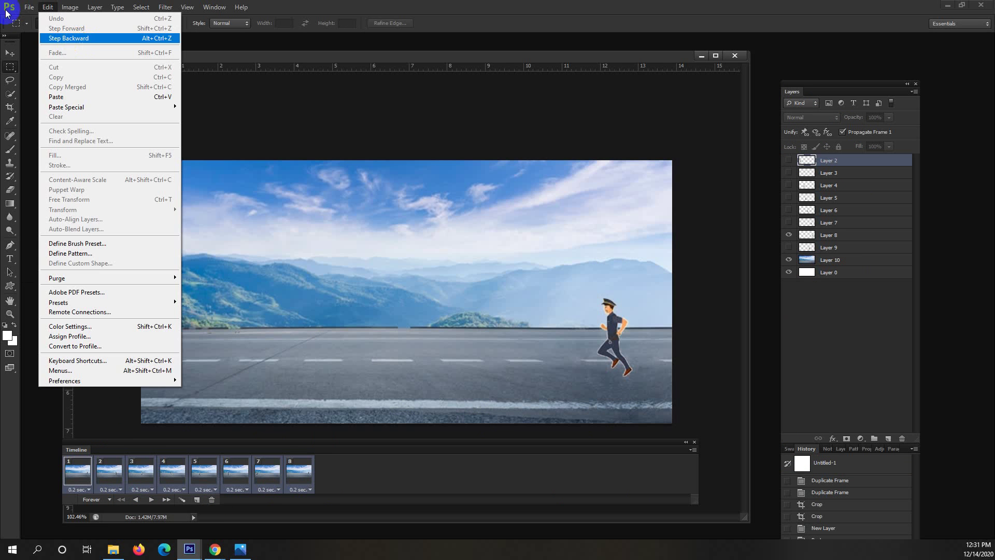
{"action": "left_click", "coordinate": [7, 10]}
{"action": "left_click", "coordinate": [28, 7]}
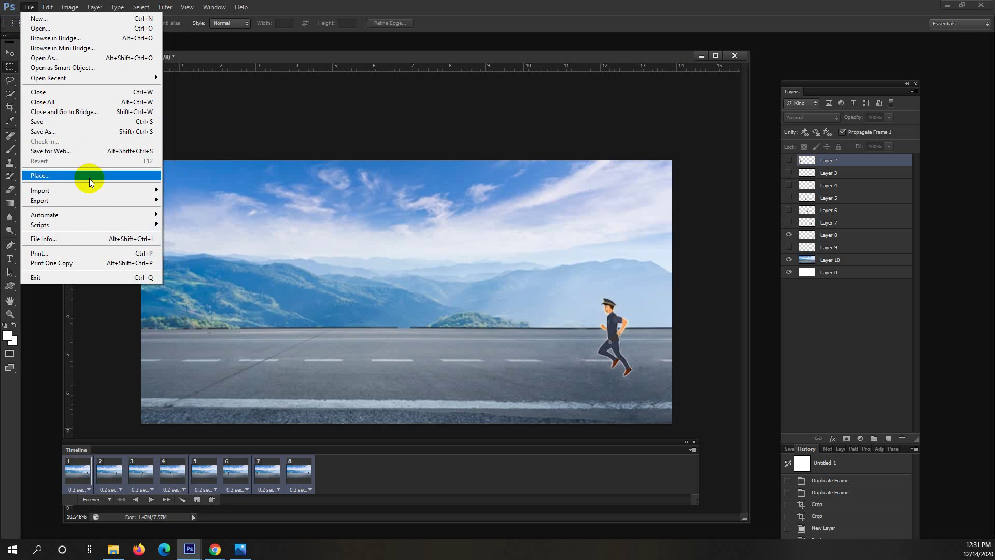
{"action": "left_click", "coordinate": [98, 151]}
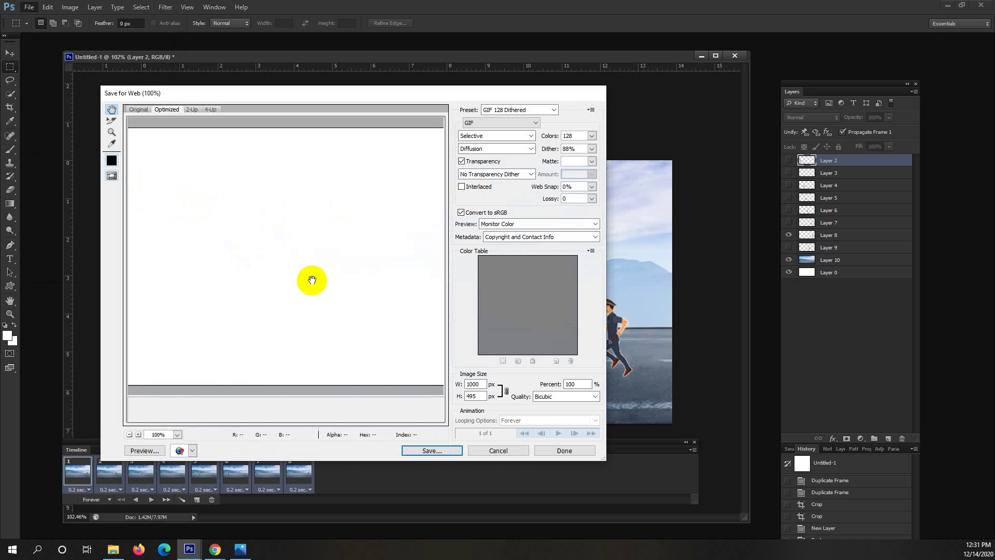
{"action": "left_click", "coordinate": [311, 279]}
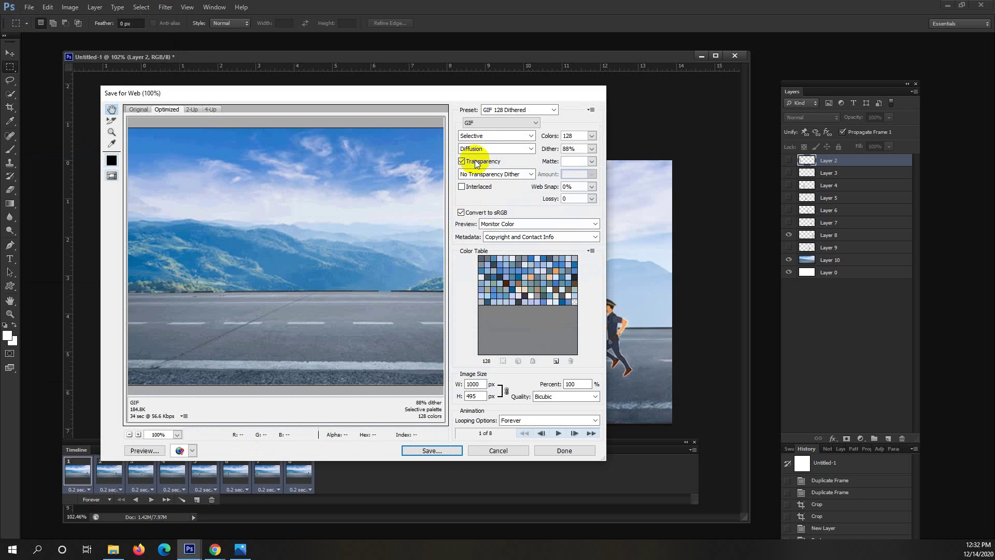
{"action": "left_click", "coordinate": [498, 122]}
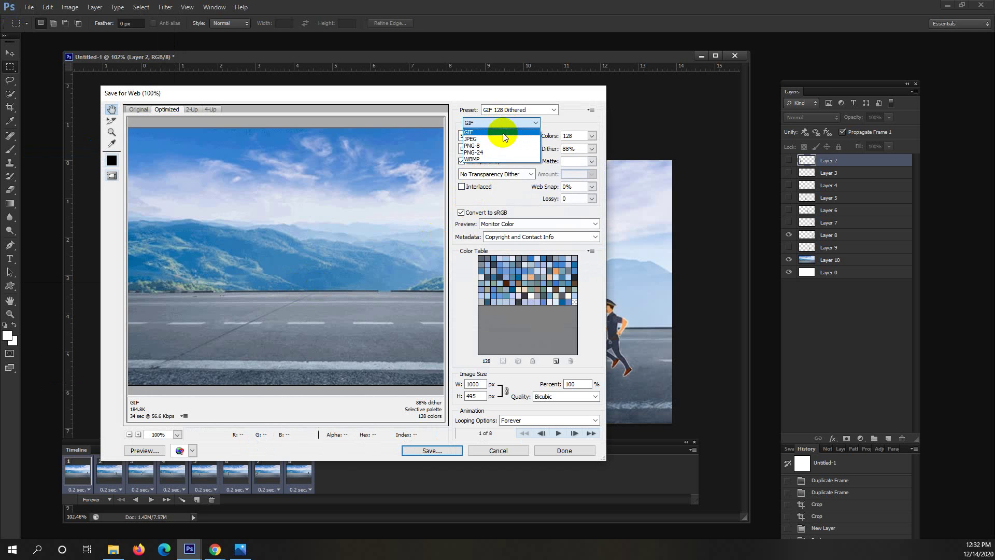
{"action": "left_click", "coordinate": [502, 132]}
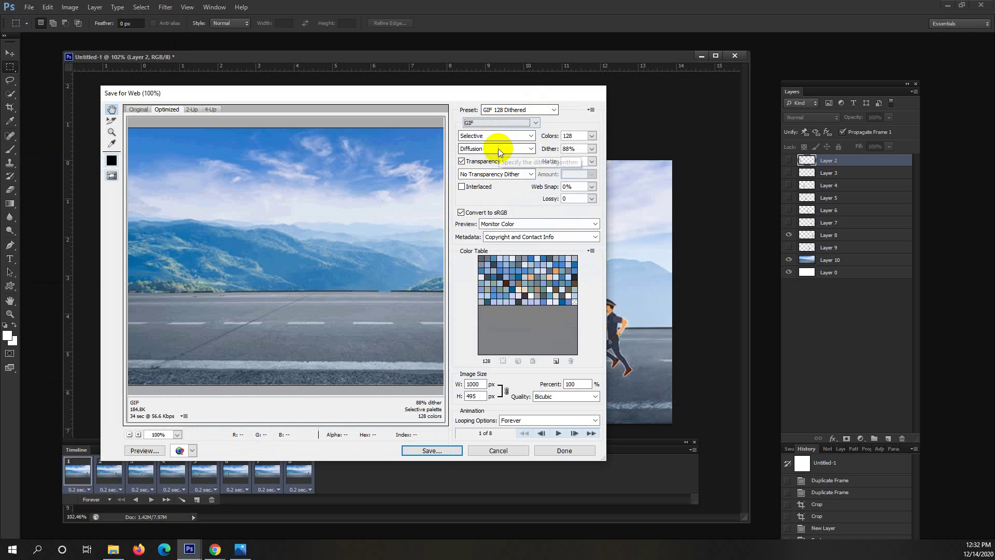
Save the animated GIF to the Desktop under the name police
{"action": "left_click", "coordinate": [417, 450]}
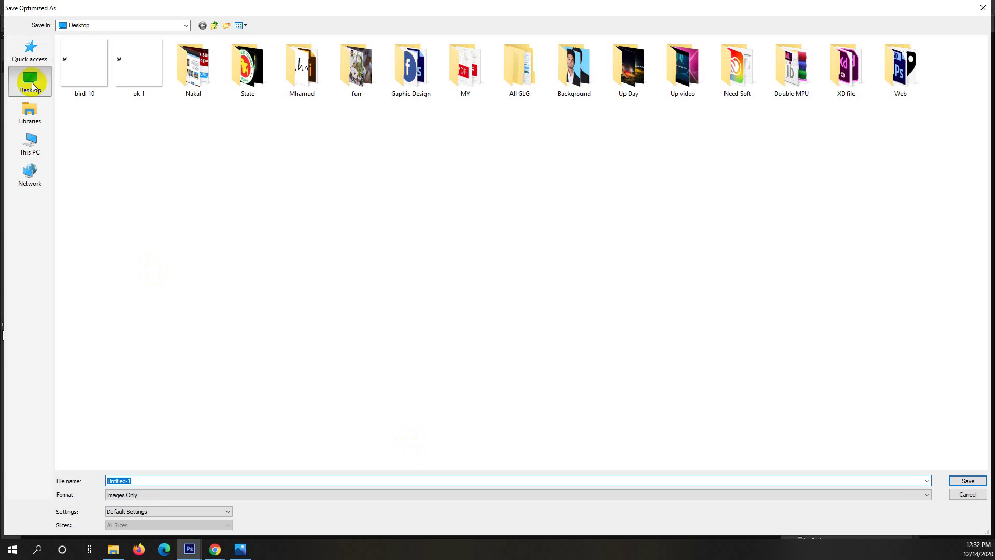
{"action": "left_click", "coordinate": [32, 85]}
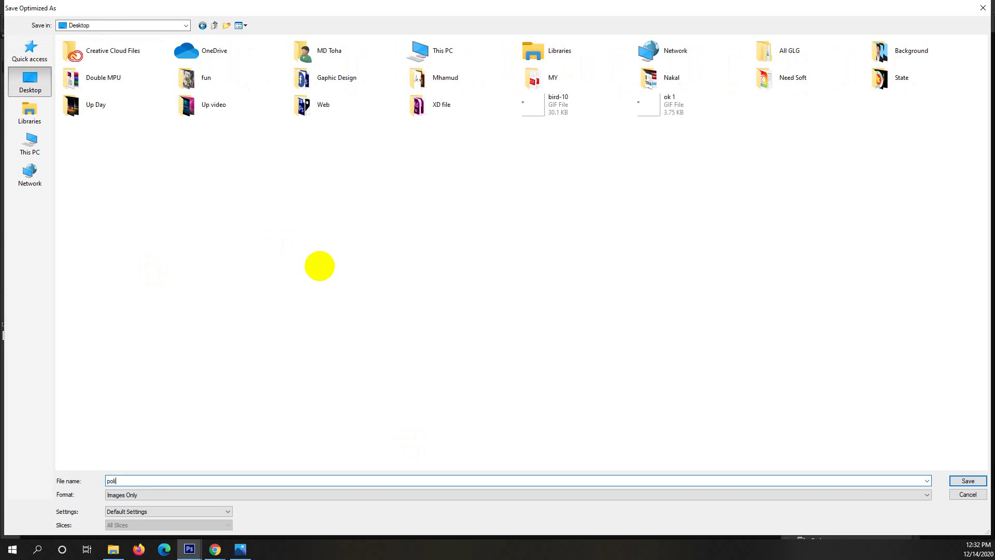
{"action": "type", "text": "police"}
{"action": "left_click", "coordinate": [962, 481]}
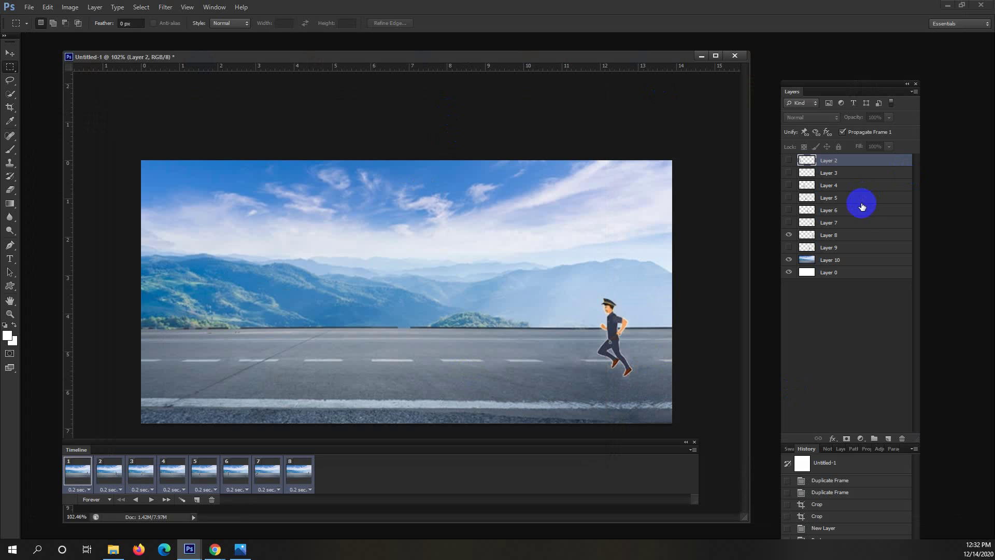
Delete the eight runner layers, Layer 2 through Layer 9
{"action": "key", "text": "Delete"}
{"action": "key", "text": "Delete"}
{"action": "key", "text": "Delete"}
{"action": "key", "text": "Delete"}
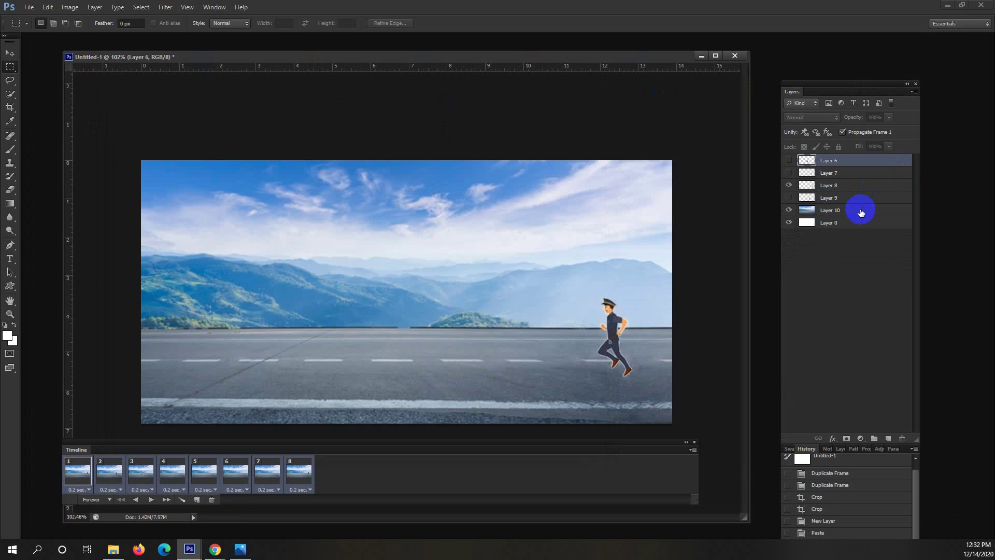
{"action": "key", "text": "Delete"}
{"action": "key", "text": "Delete"}
{"action": "key", "text": "Delete"}
{"action": "key", "text": "Delete"}
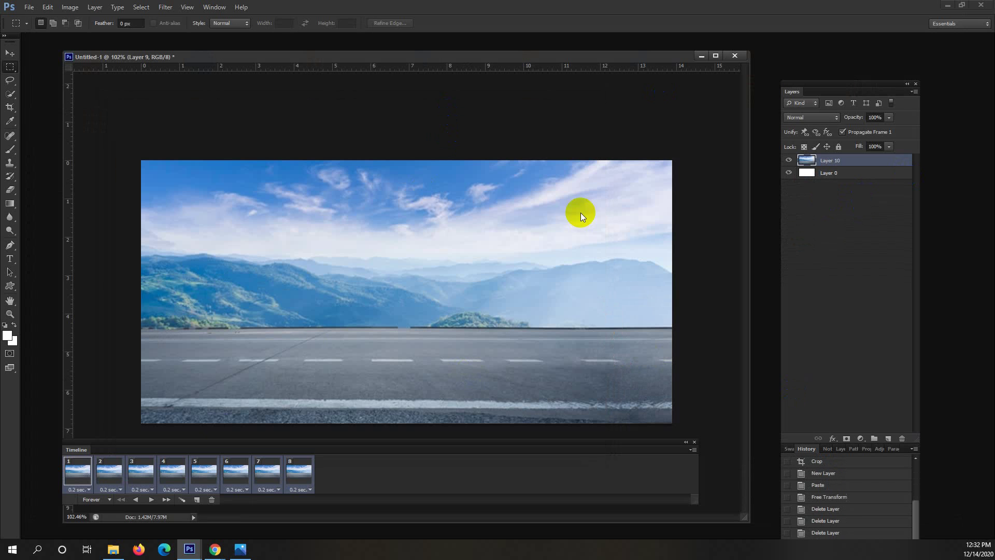
Select animation frames 2 to 8 and delete the mountain road background on Layer 10
{"action": "left_click", "coordinate": [299, 470]}
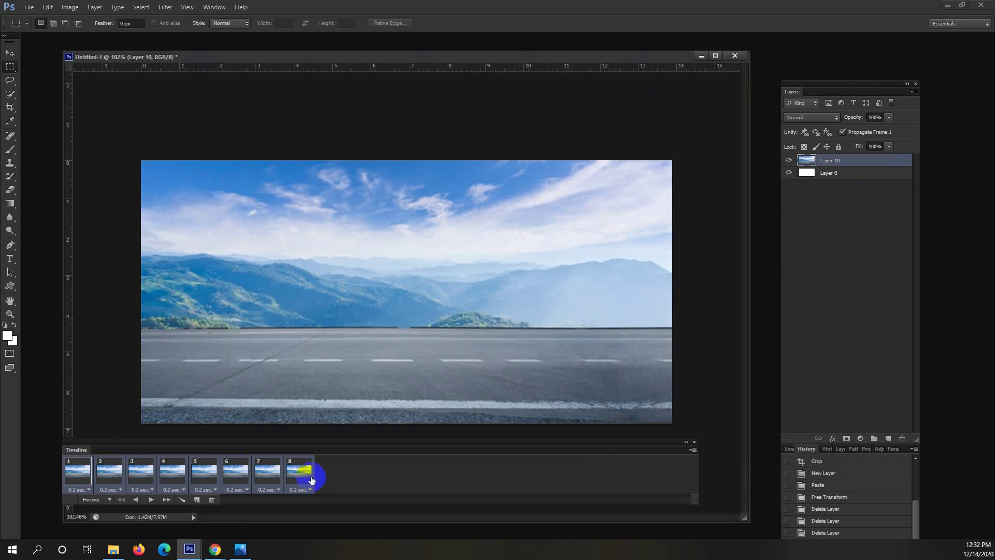
{"action": "left_click", "coordinate": [110, 474], "text": "shift"}
{"action": "key", "text": "Delete"}
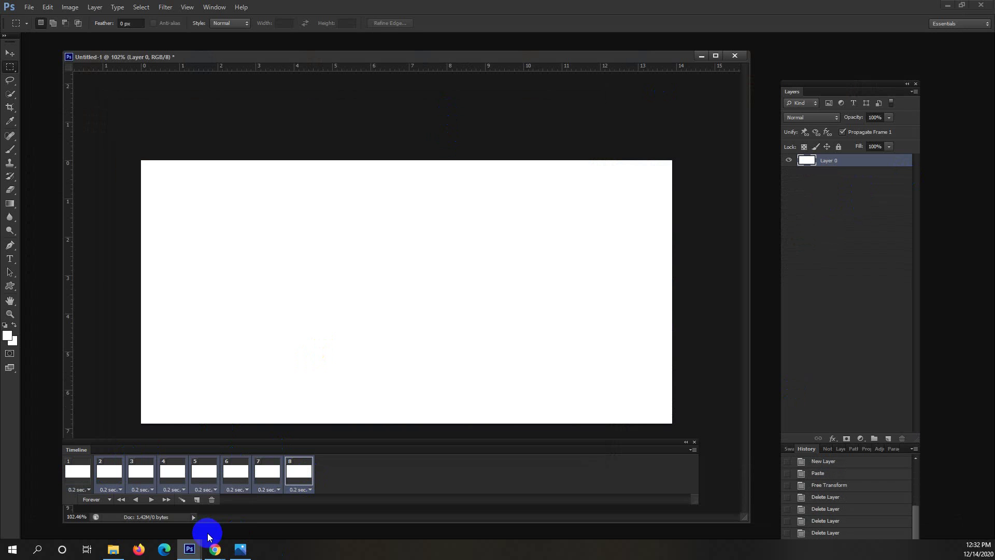
Switch to Chrome, copy the police character model sheet image from the animation characters results, and return to Photoshop
{"action": "left_click", "coordinate": [215, 549]}
{"action": "left_click", "coordinate": [215, 551]}
{"action": "left_click", "coordinate": [218, 547]}
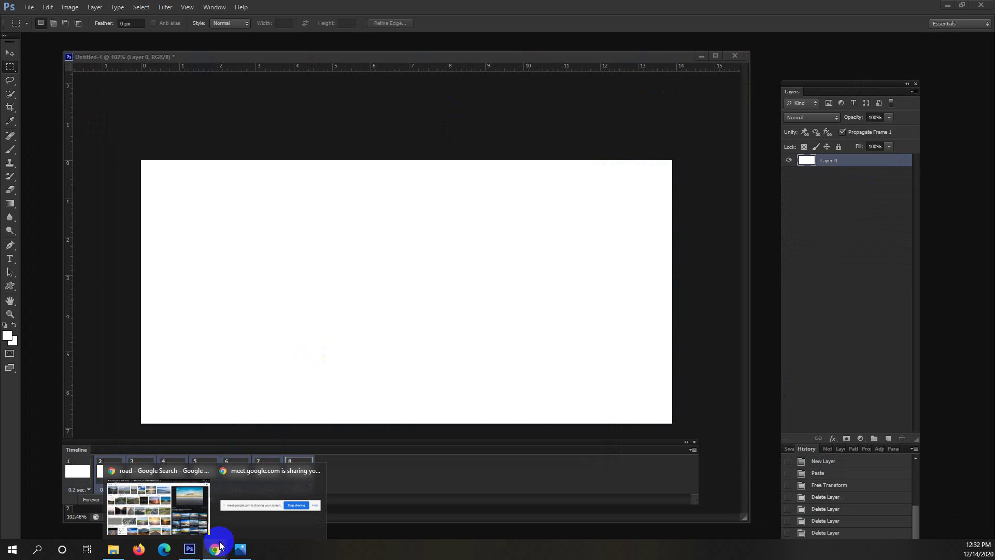
{"action": "left_click", "coordinate": [224, 473]}
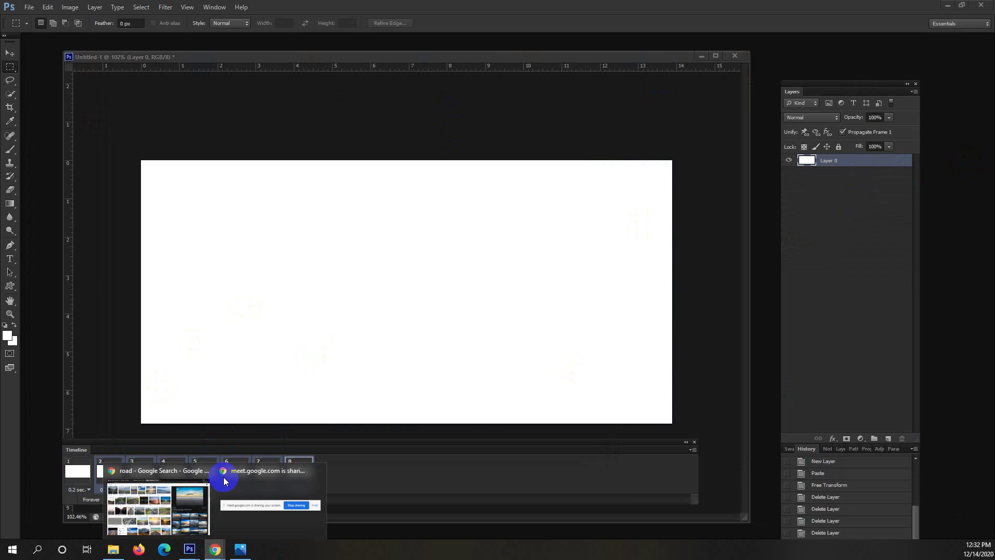
{"action": "left_click", "coordinate": [782, 135]}
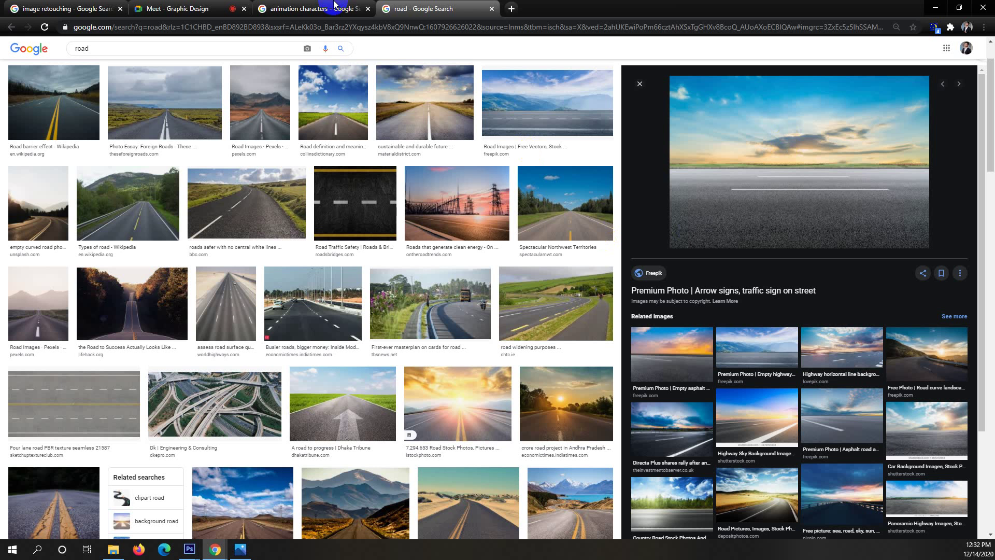
{"action": "left_click", "coordinate": [334, 5]}
{"action": "right_click", "coordinate": [773, 145]}
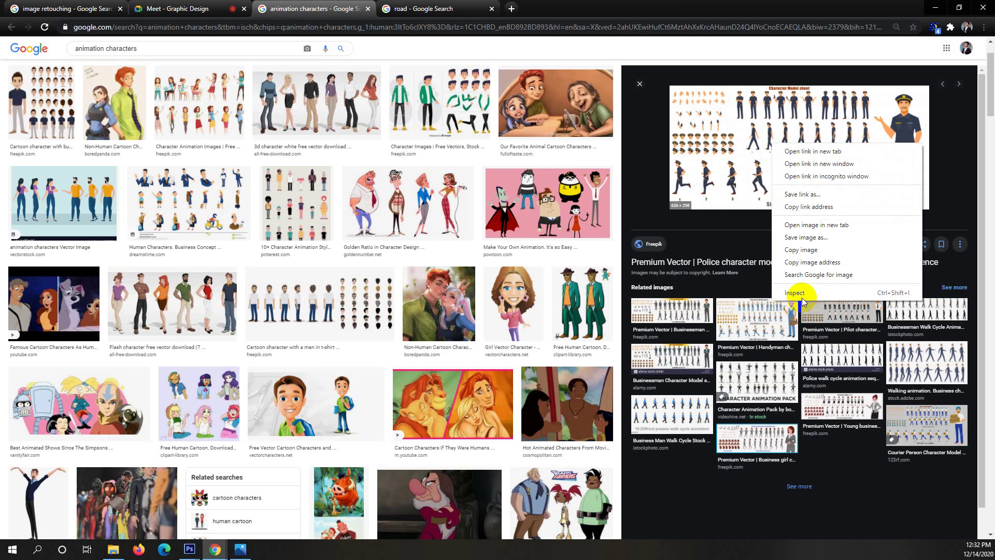
{"action": "left_click", "coordinate": [801, 250]}
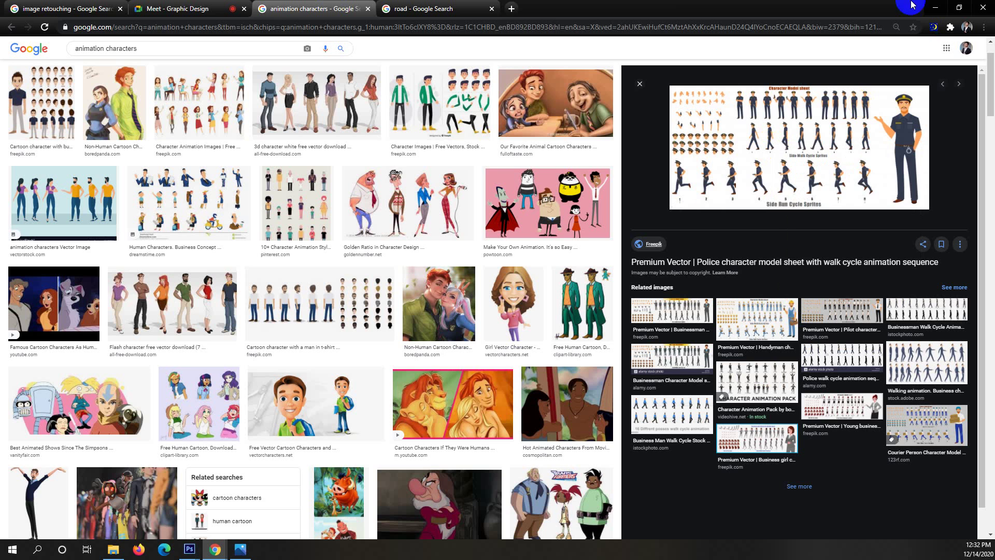
{"action": "left_click", "coordinate": [937, 9]}
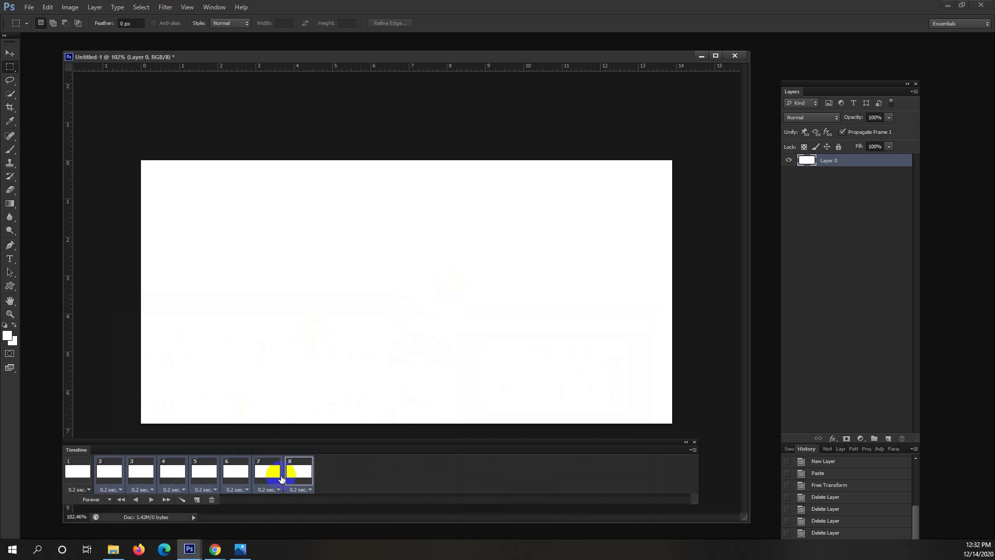
Delete animation frames 2 to 8, keeping only the first frame in the timeline
{"action": "left_click", "coordinate": [106, 470]}
{"action": "left_click", "coordinate": [296, 469], "text": "shift"}
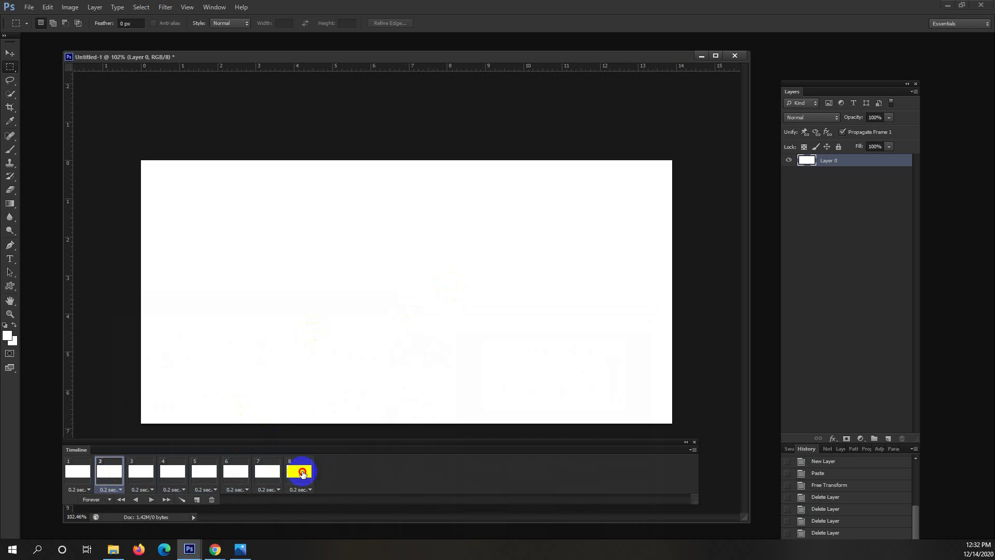
{"action": "left_click", "coordinate": [211, 500]}
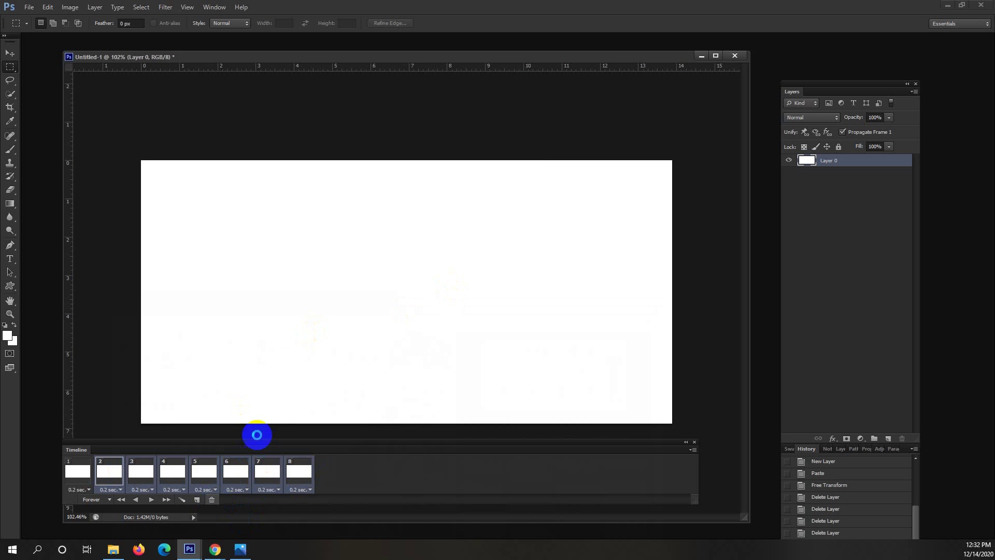
{"action": "left_click", "coordinate": [450, 209]}
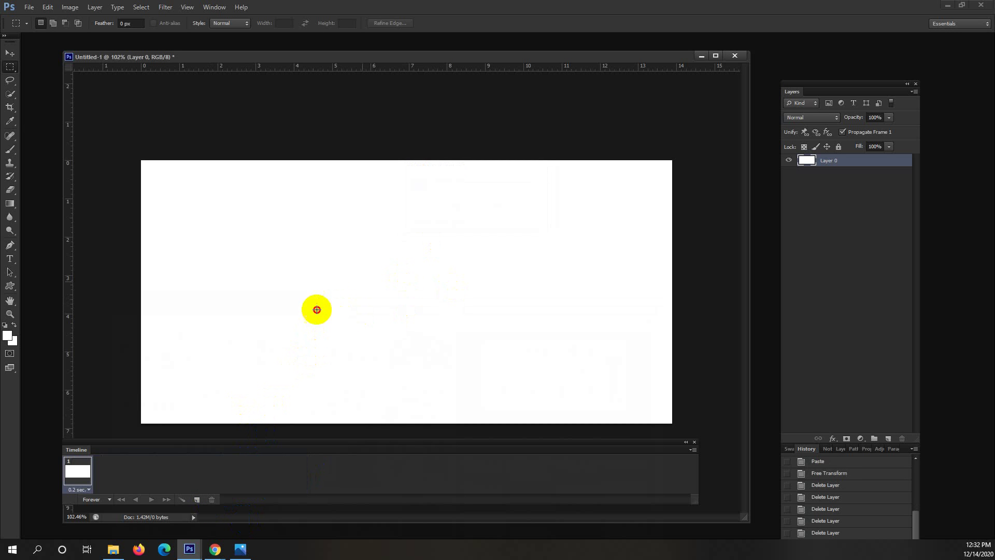
Paste the police character sheet and copy the first side run cycle sprite onto its own layer
{"action": "key", "text": "ctrl+v"}
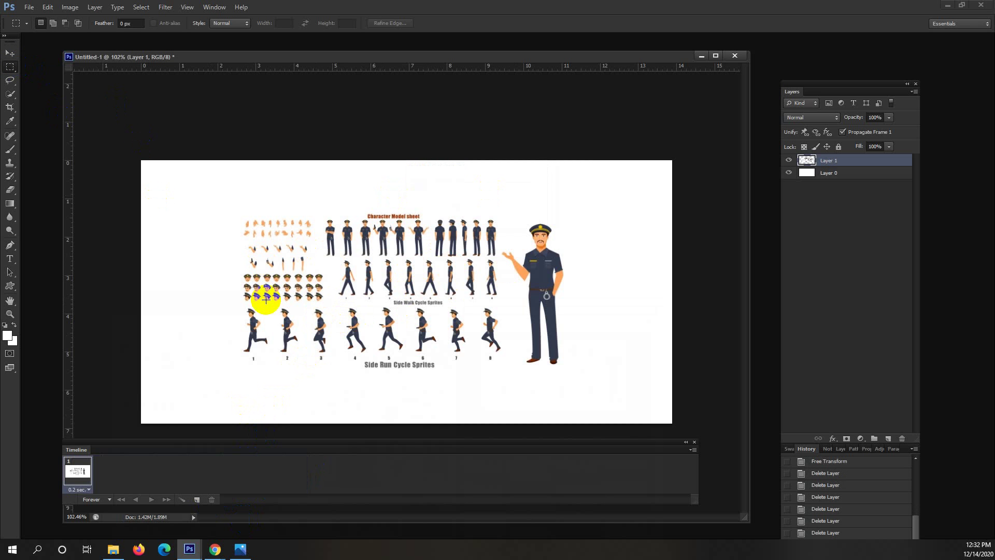
{"action": "left_click_drag", "start_coordinate": [249, 313], "coordinate": [268, 349]}
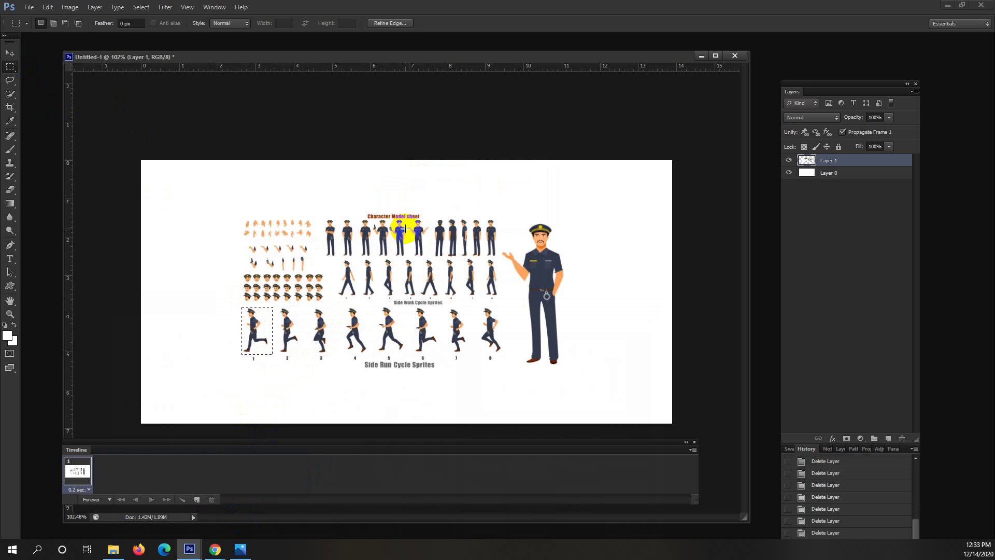
{"action": "key", "text": "j"}
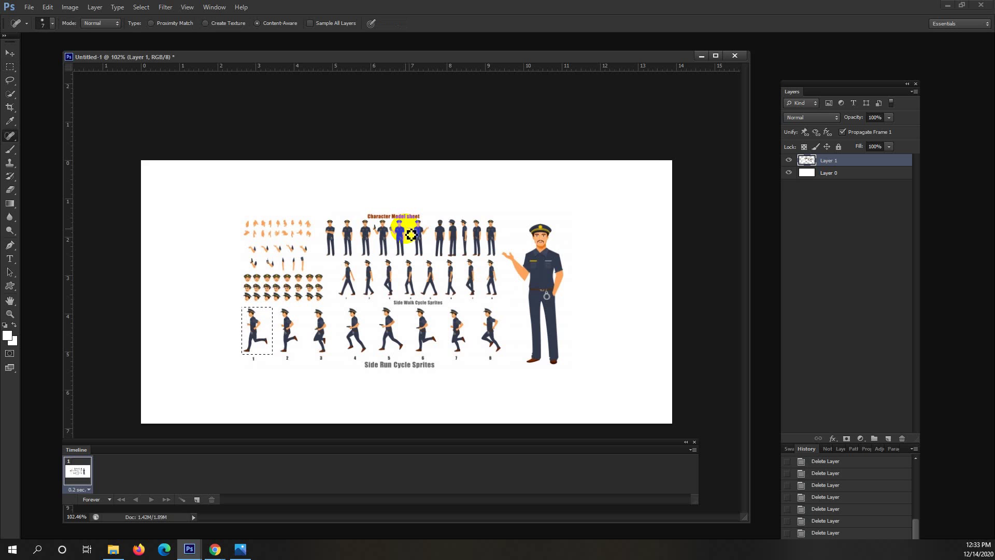
{"action": "key", "text": "ctrl+j"}
{"action": "left_click", "coordinate": [512, 314]}
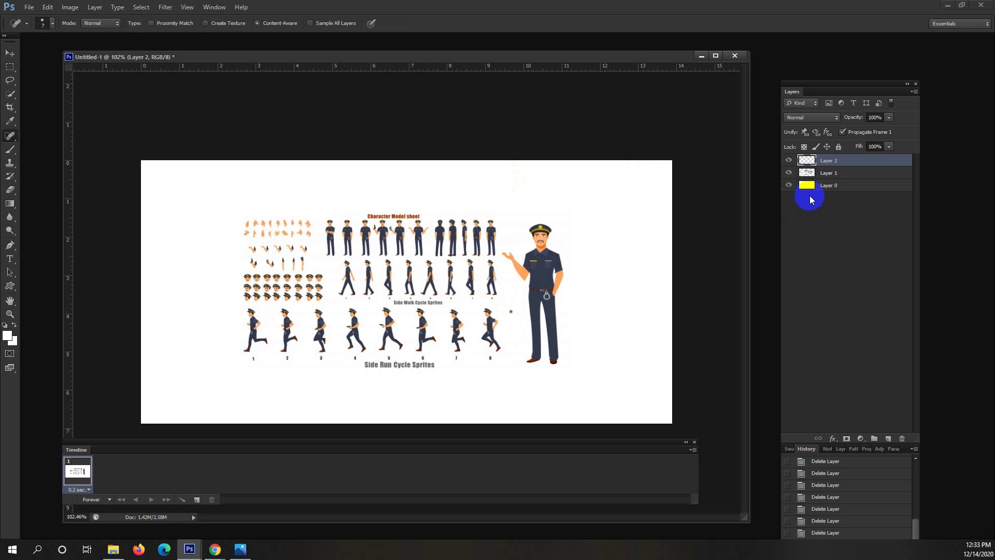
Delete the character sheet on Layer 1 and scale the running policeman on Layer 2 up to about 145%
{"action": "left_click", "coordinate": [828, 174]}
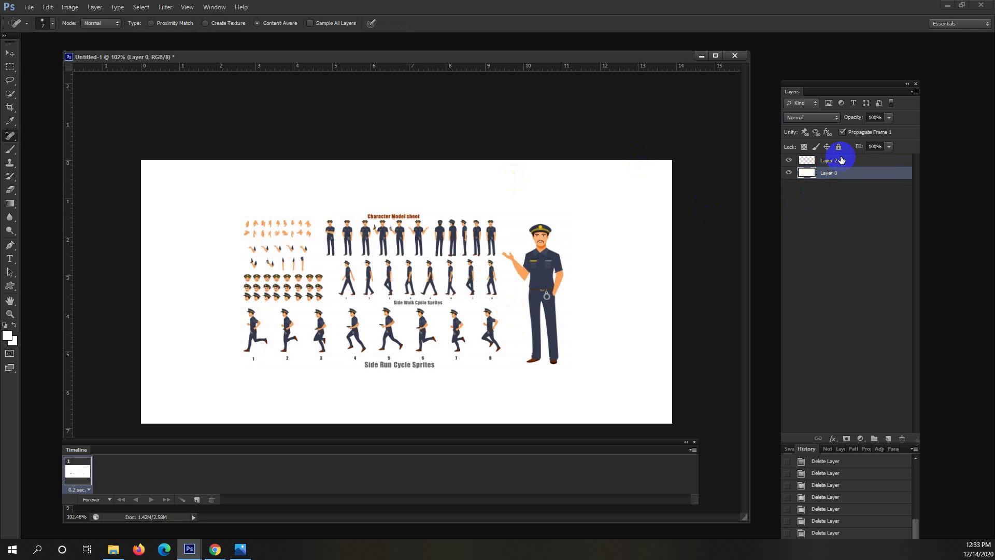
{"action": "key", "text": "Delete"}
{"action": "left_click", "coordinate": [9, 53]}
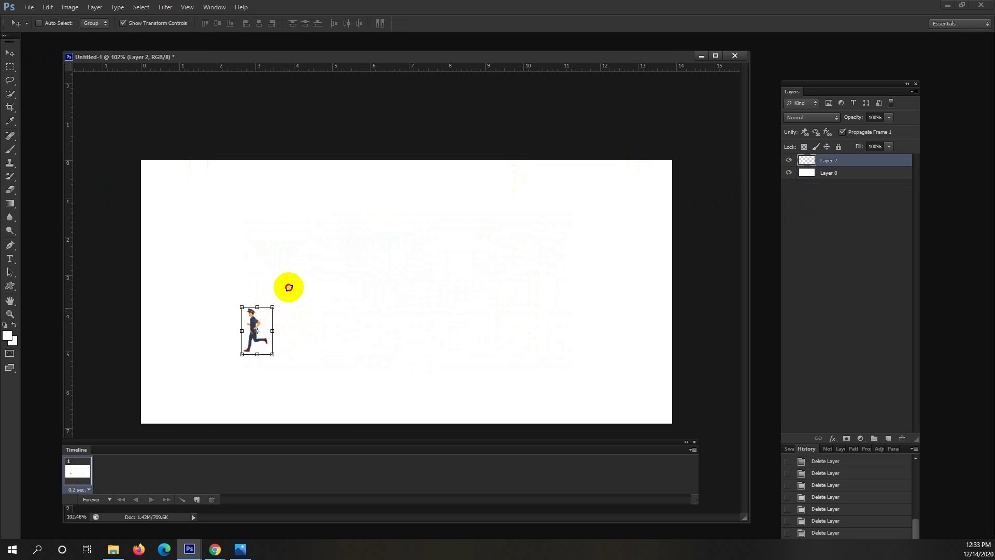
{"action": "left_click_drag", "start_coordinate": [272, 307], "coordinate": [286, 285]}
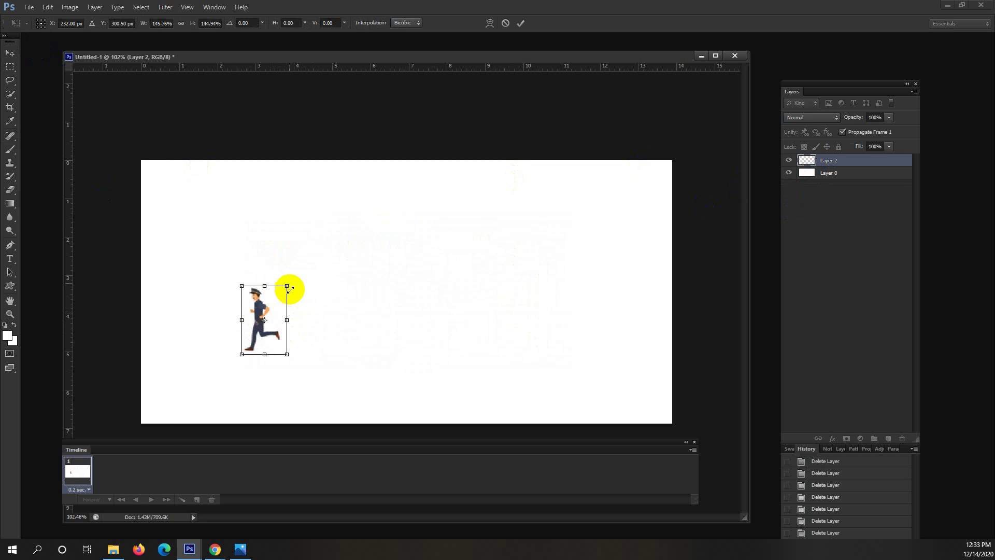
{"action": "left_click", "coordinate": [156, 449]}
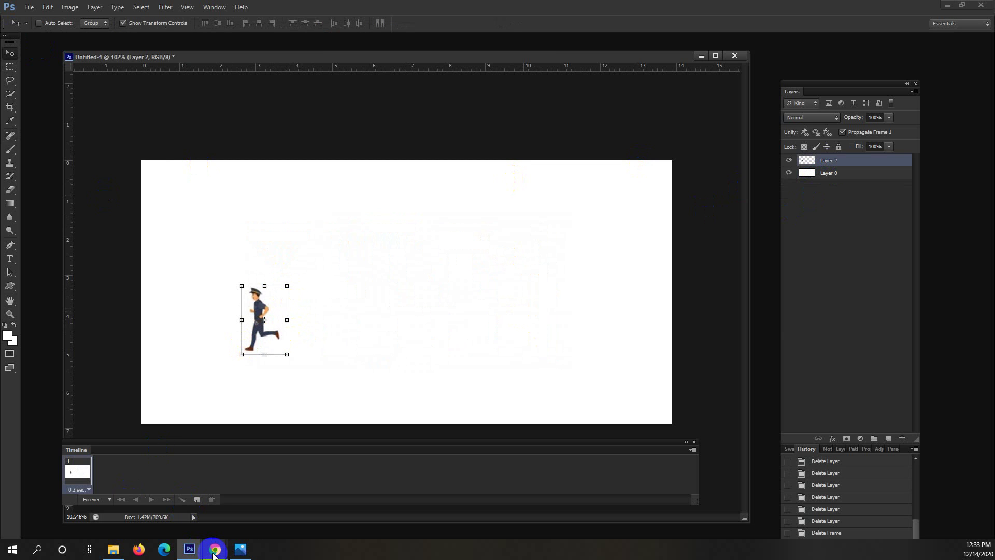
Switch to Chrome, search Google Images for car png, and return to Photoshop
{"action": "mouse_move", "coordinate": [214, 556]}
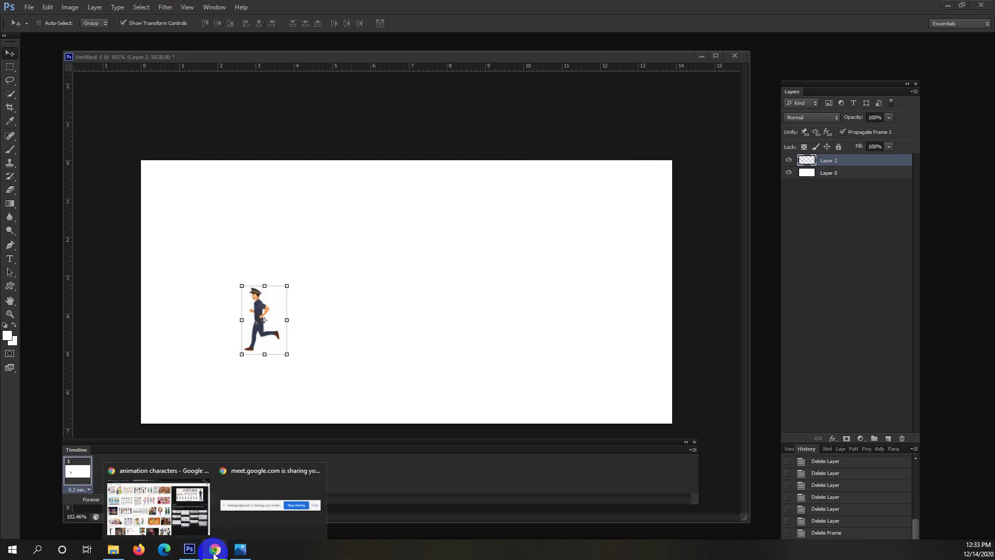
{"action": "left_click", "coordinate": [156, 497]}
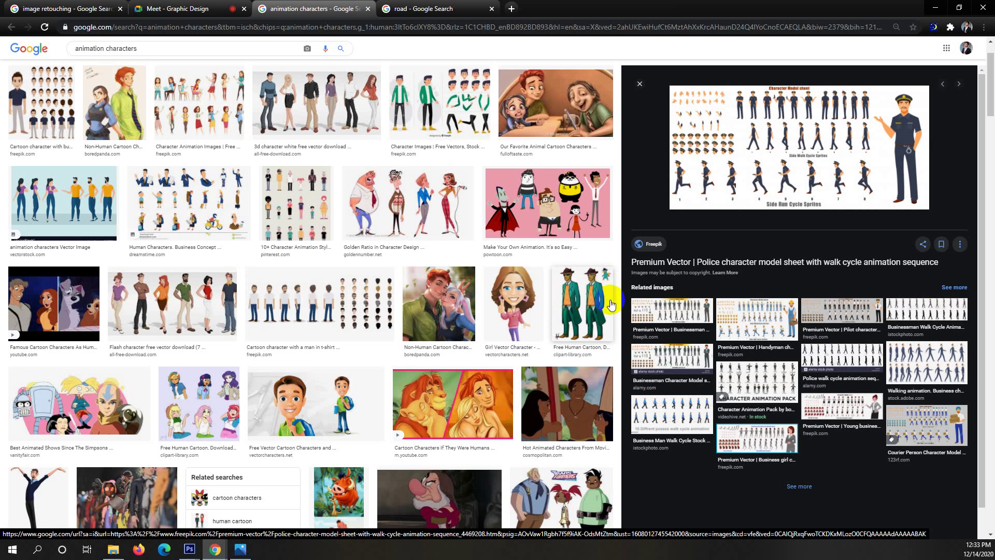
{"action": "scroll", "coordinate": [500, 396], "scroll_direction": "up", "scroll_amount": 1}
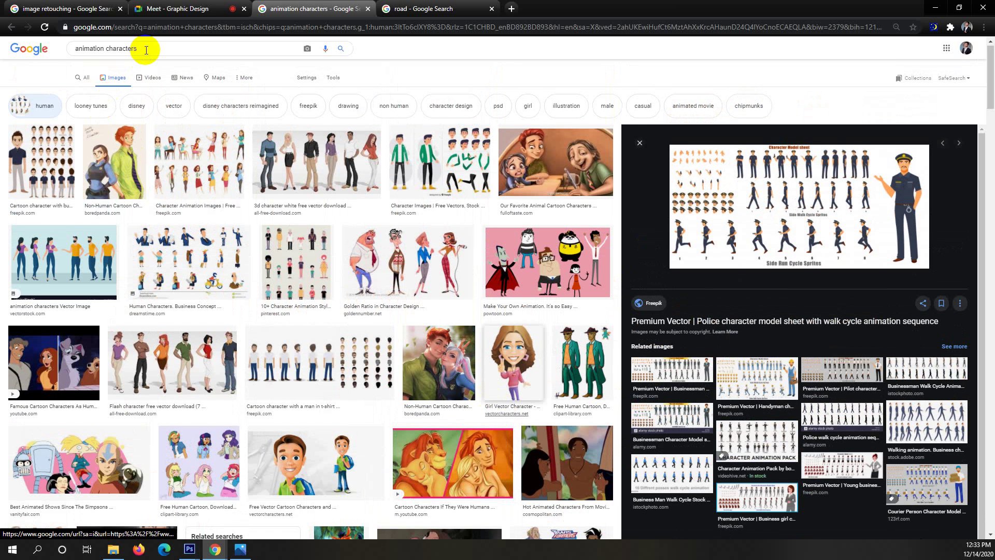
{"action": "left_click", "coordinate": [144, 50]}
{"action": "key", "text": "ctrl+a"}
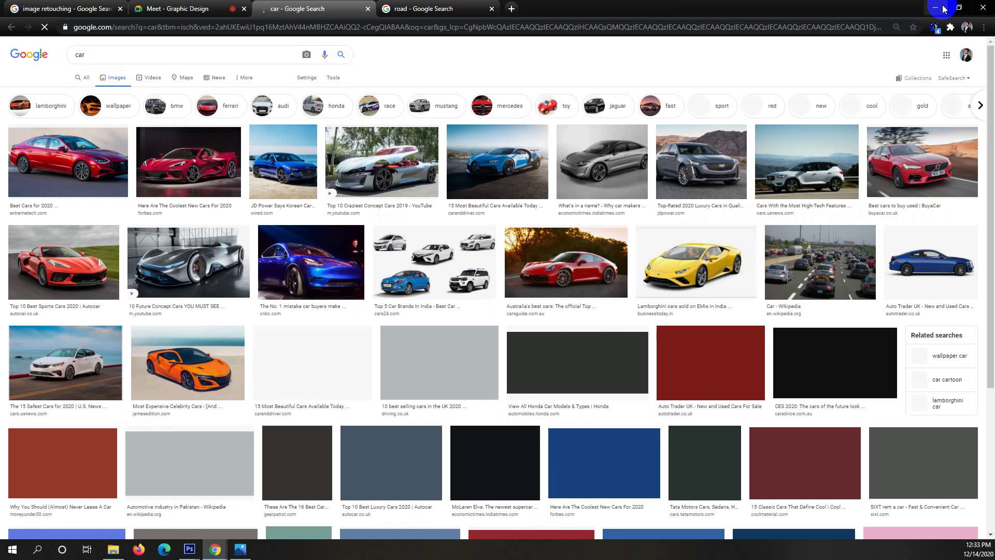
{"action": "left_click", "coordinate": [116, 55]}
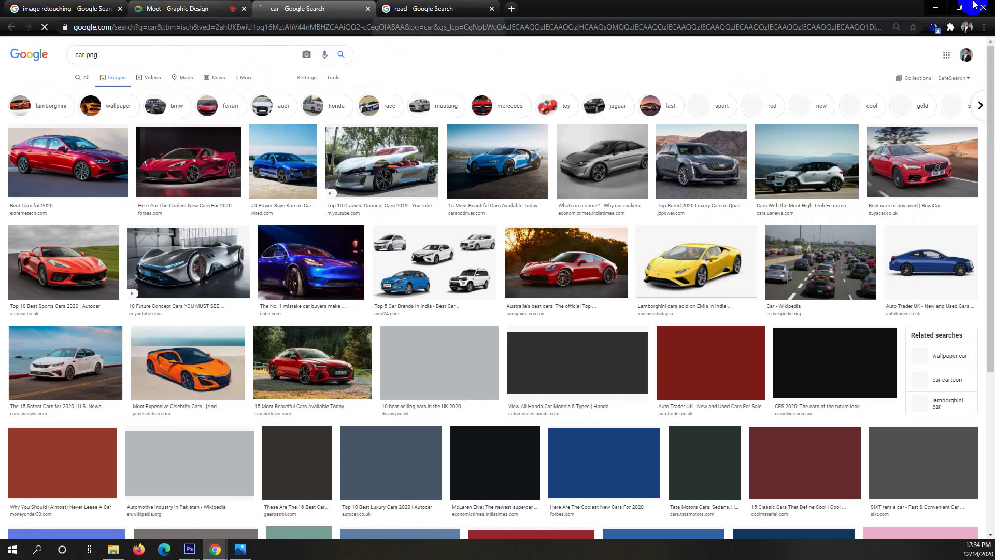
{"action": "left_click", "coordinate": [934, 9]}
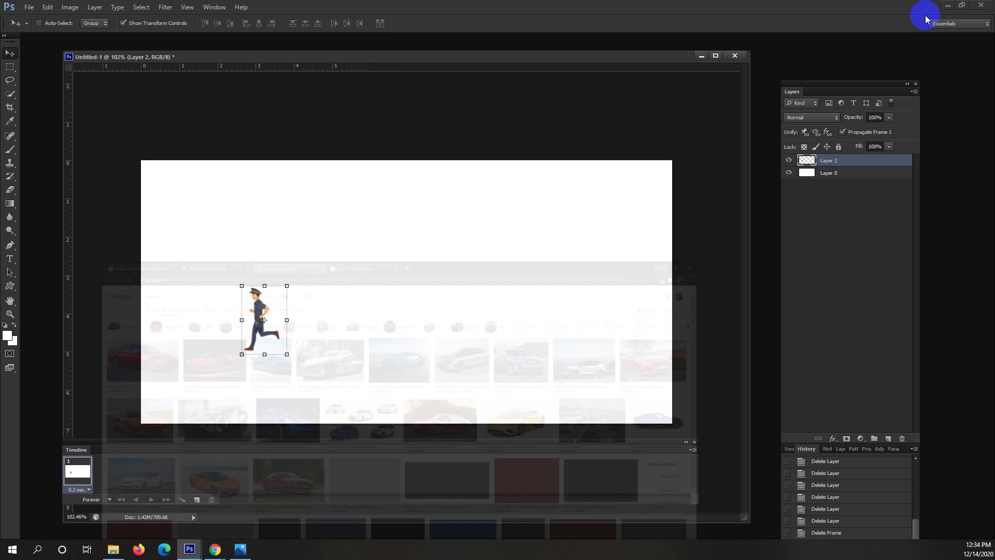
Switch to Chrome, copy the straight asphalt road image with the cloudy sunset sky, and return to Photoshop
{"action": "left_click", "coordinate": [215, 550]}
{"action": "left_click", "coordinate": [176, 502]}
{"action": "left_click", "coordinate": [425, 8]}
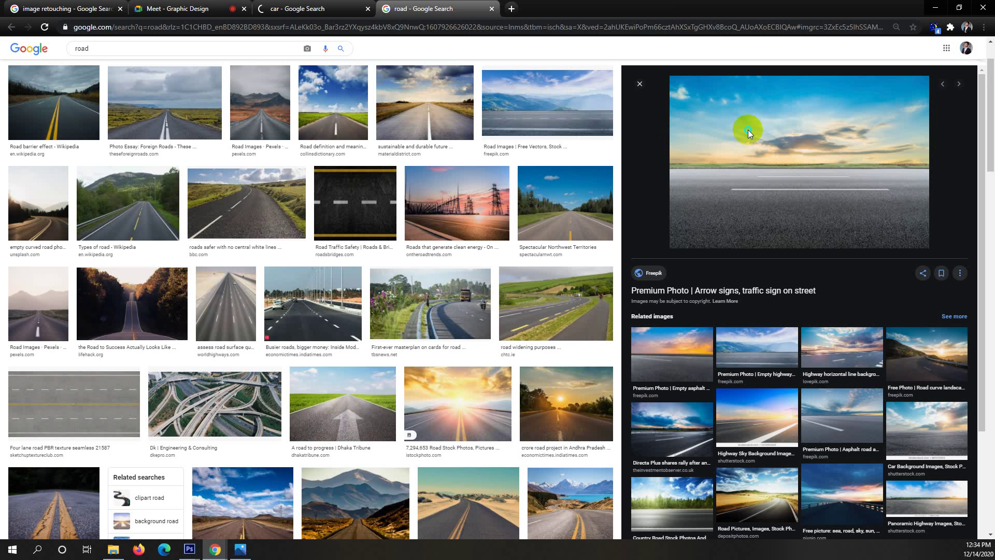
{"action": "right_click", "coordinate": [756, 161]}
{"action": "left_click", "coordinate": [770, 238]}
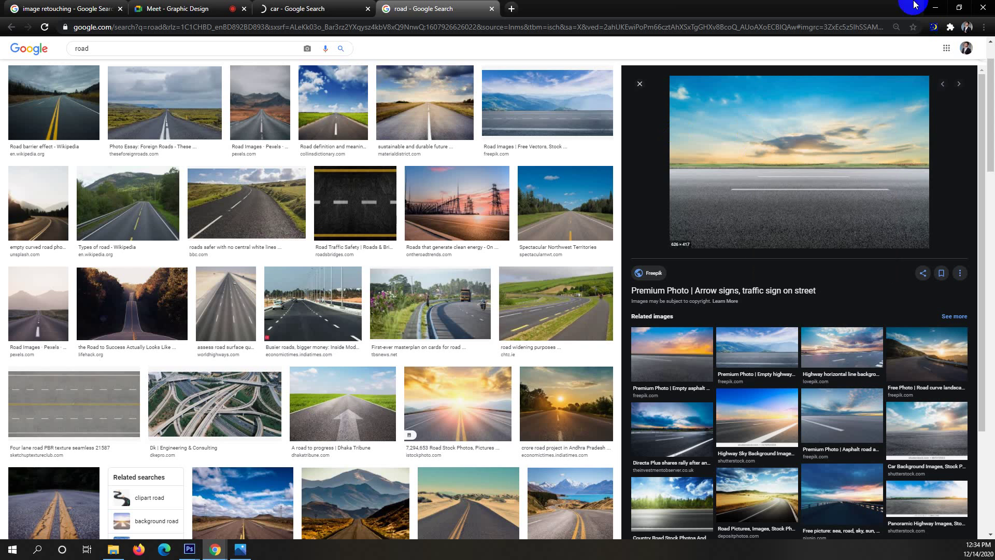
{"action": "left_click", "coordinate": [938, 8]}
Paste the road image on a layer between Layer 0 and the policeman and enlarge it to the full canvas width
{"action": "left_click", "coordinate": [846, 173]}
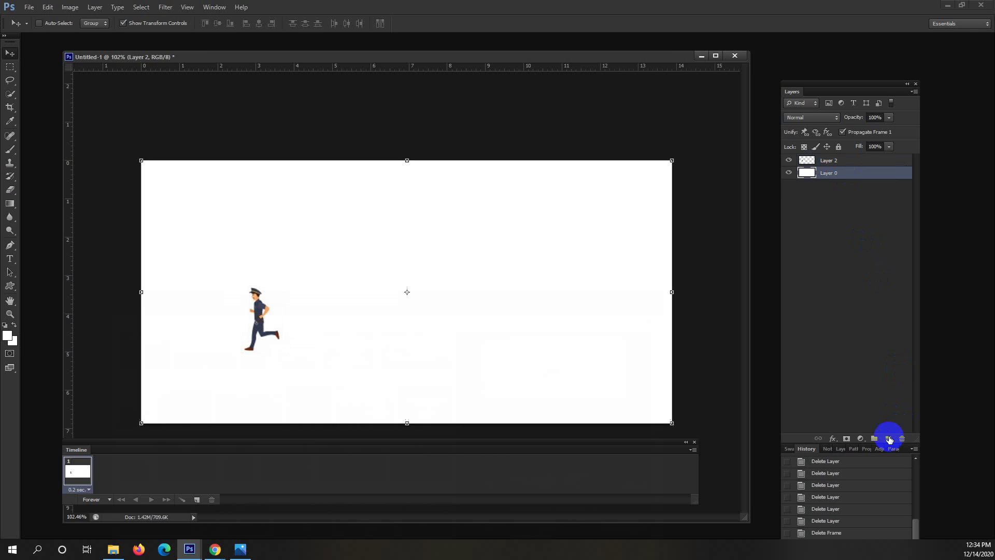
{"action": "key", "text": "ctrl+v"}
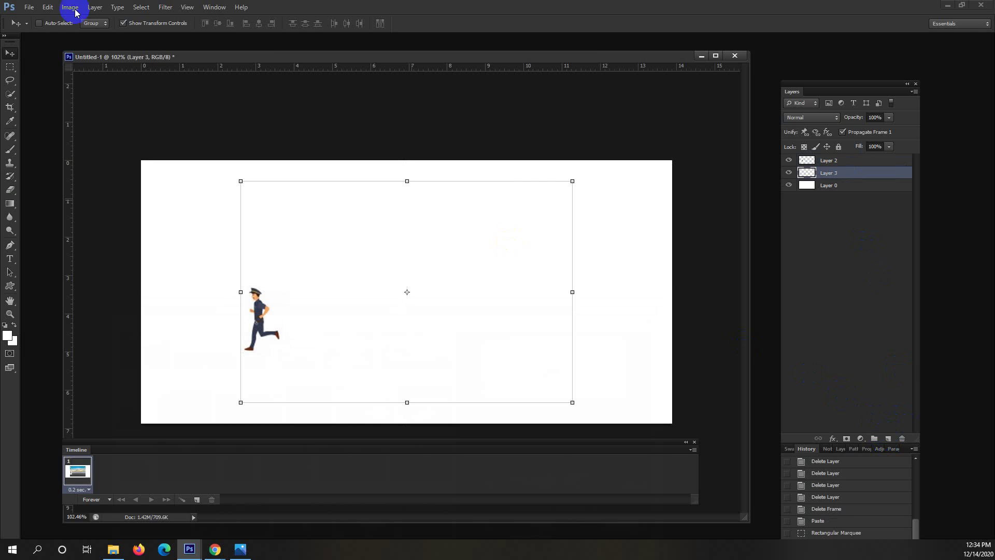
{"action": "left_click_drag", "start_coordinate": [572, 402], "coordinate": [681, 431]}
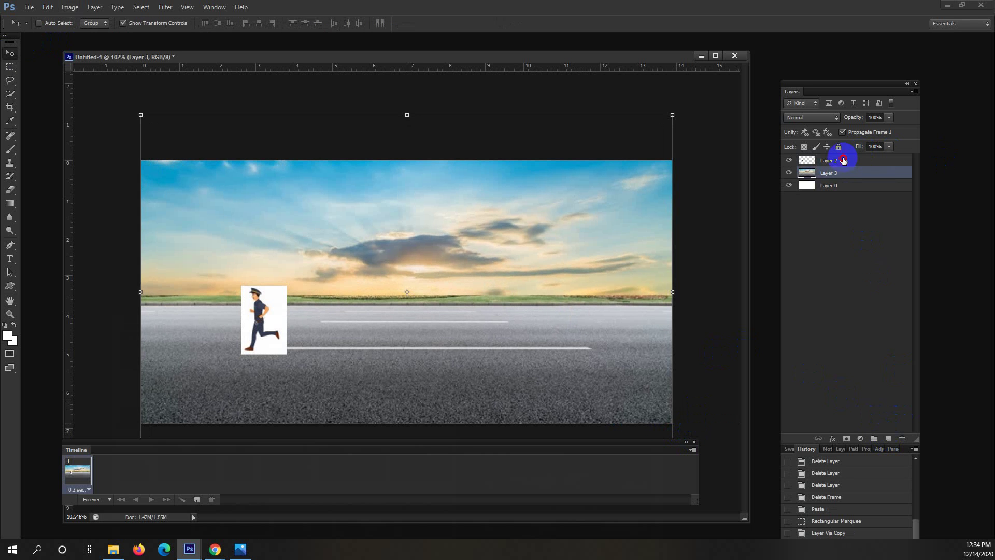
Remove the white background around the running policeman on Layer 2 with the Background Eraser Tool
{"action": "left_click", "coordinate": [839, 158]}
{"action": "right_click", "coordinate": [10, 189]}
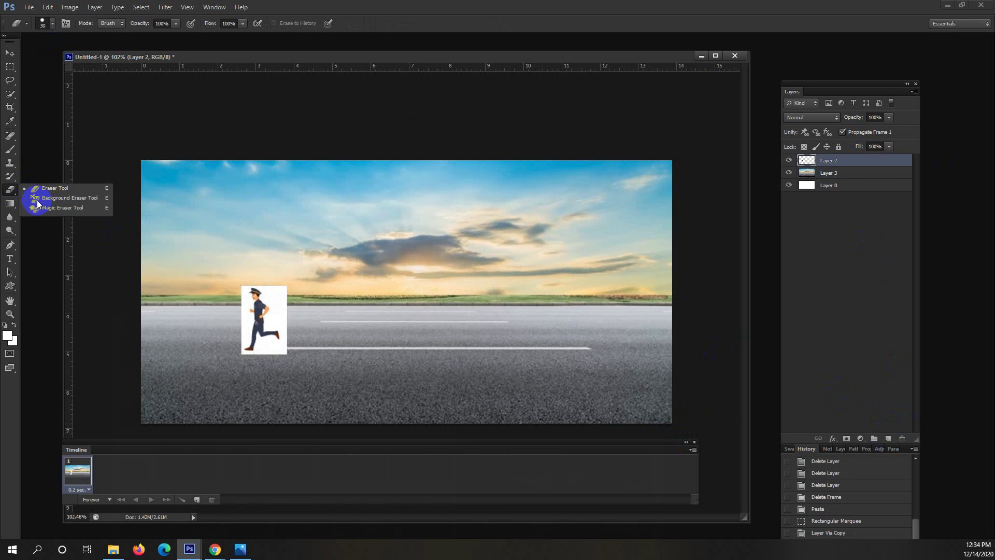
{"action": "left_click", "coordinate": [39, 199]}
{"action": "mouse_move", "coordinate": [332, 314]}
{"action": "left_mouse_down"}
{"action": "mouse_move", "coordinate": [261, 306]}
{"action": "mouse_move", "coordinate": [242, 357]}
{"action": "mouse_move", "coordinate": [263, 345]}
{"action": "mouse_move", "coordinate": [277, 281]}
{"action": "mouse_move", "coordinate": [233, 339]}
{"action": "mouse_move", "coordinate": [245, 291]}
{"action": "mouse_move", "coordinate": [246, 306]}
{"action": "mouse_move", "coordinate": [233, 239]}
{"action": "mouse_move", "coordinate": [267, 335]}
{"action": "mouse_move", "coordinate": [232, 325]}
{"action": "mouse_move", "coordinate": [220, 270]}
{"action": "mouse_move", "coordinate": [227, 249]}
{"action": "mouse_move", "coordinate": [272, 312]}
{"action": "left_mouse_up"}
{"action": "scroll", "coordinate": [265, 314], "scroll_direction": "up", "scroll_amount": 5}
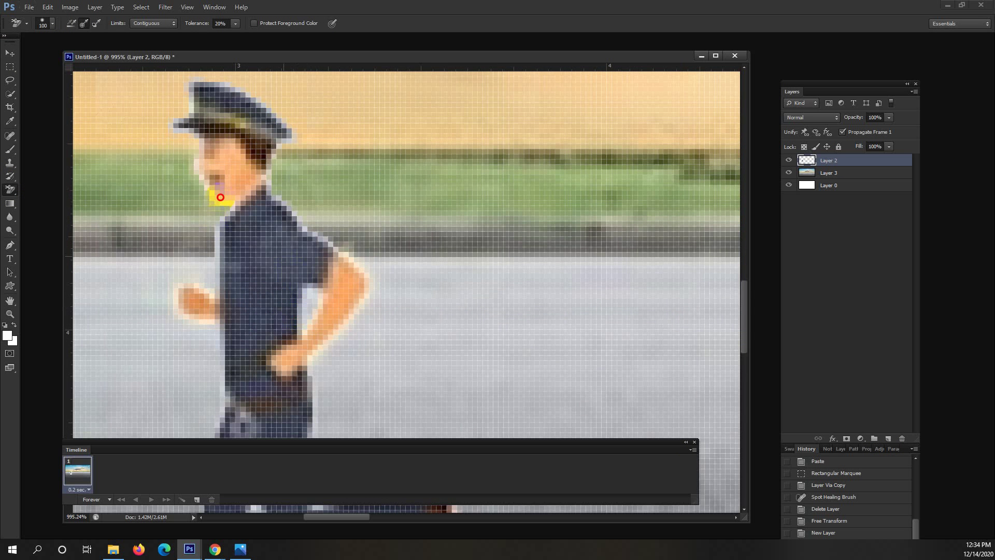
{"action": "scroll", "coordinate": [254, 261], "scroll_direction": "down", "scroll_amount": 5}
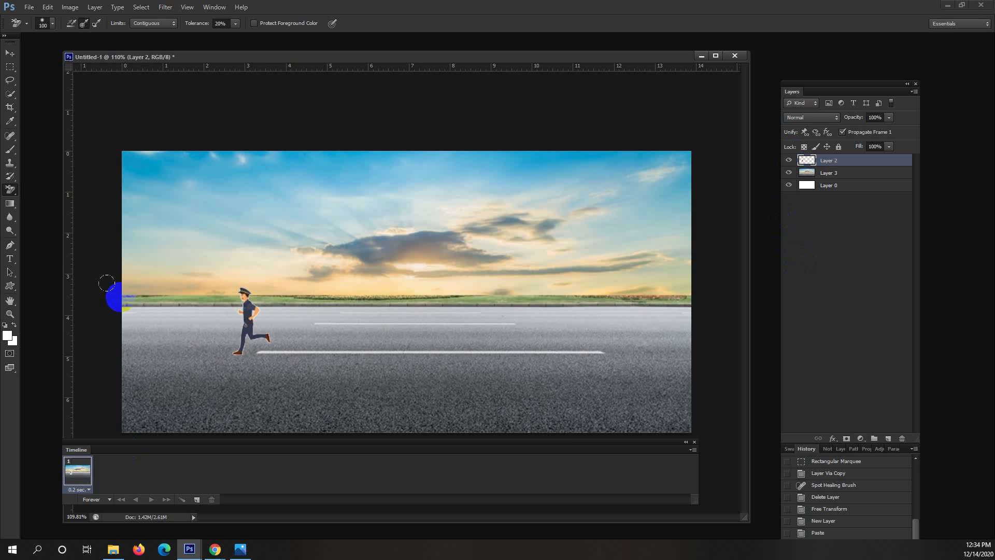
Switch to Chrome, save the silver side-view sedan PNG to the Desktop as carr, and return to Photoshop
{"action": "left_click", "coordinate": [243, 500]}
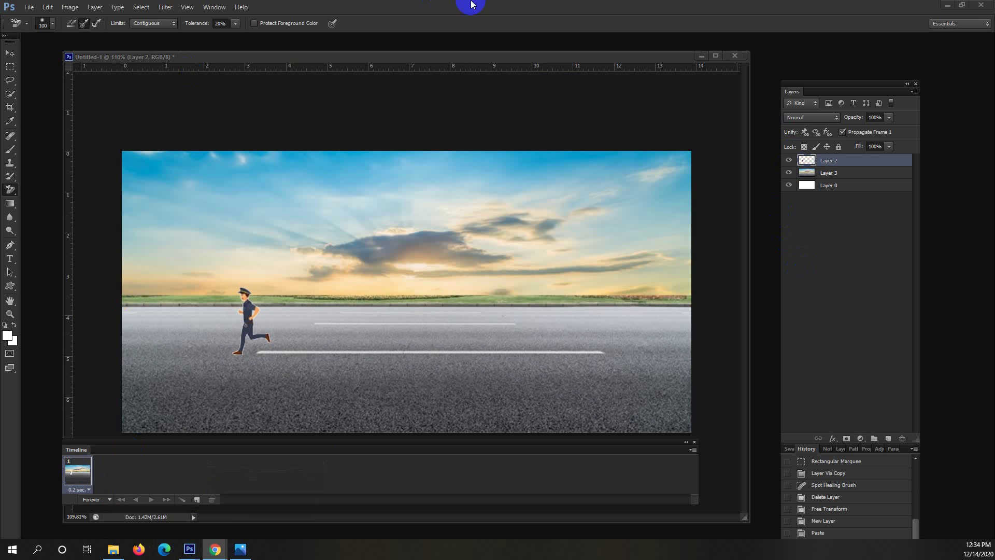
{"action": "left_click", "coordinate": [317, 7]}
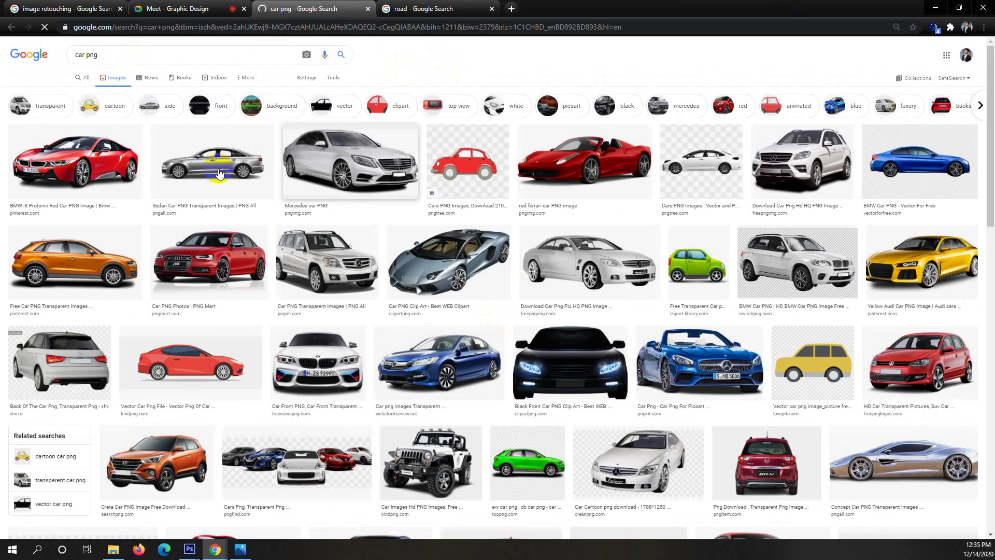
{"action": "left_click", "coordinate": [219, 174]}
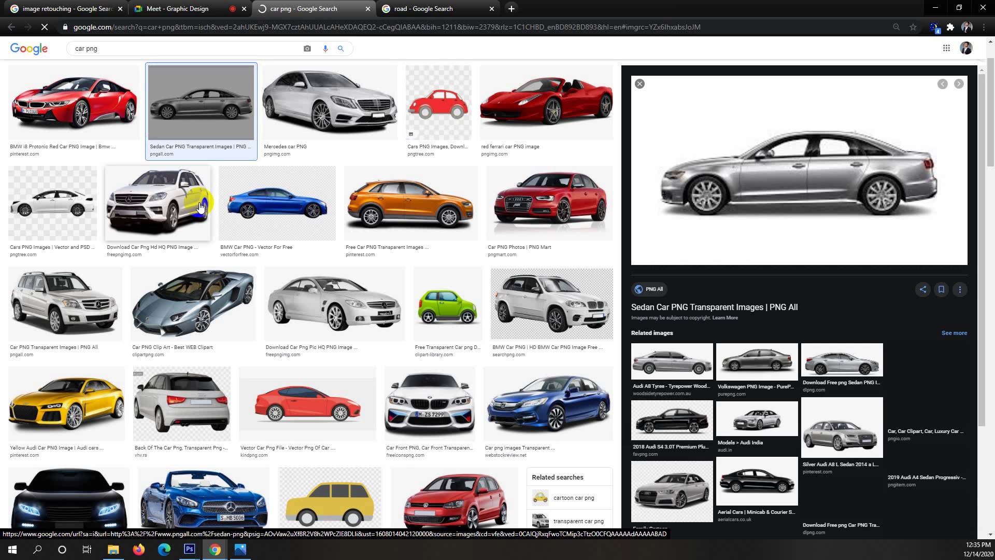
{"action": "right_click", "coordinate": [798, 152]}
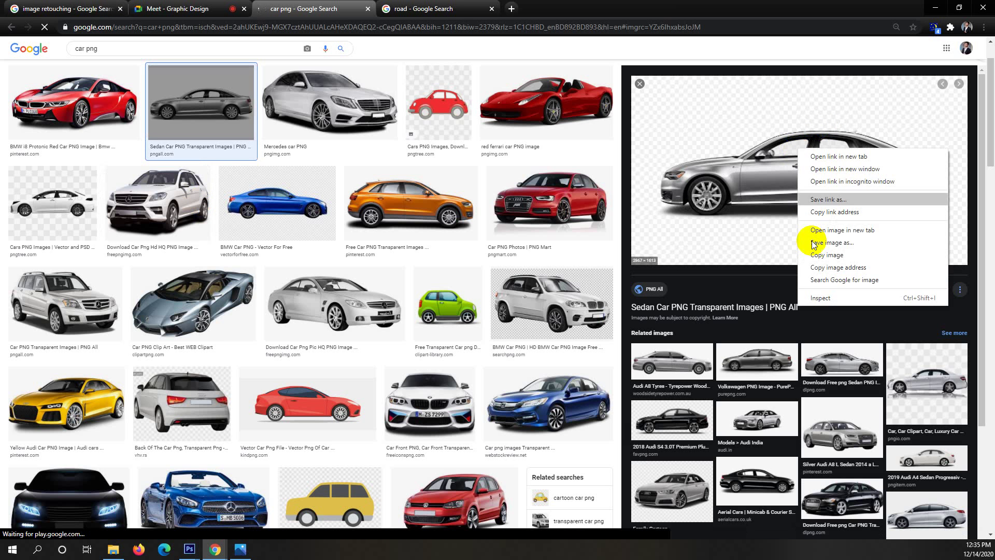
{"action": "left_click", "coordinate": [810, 241]}
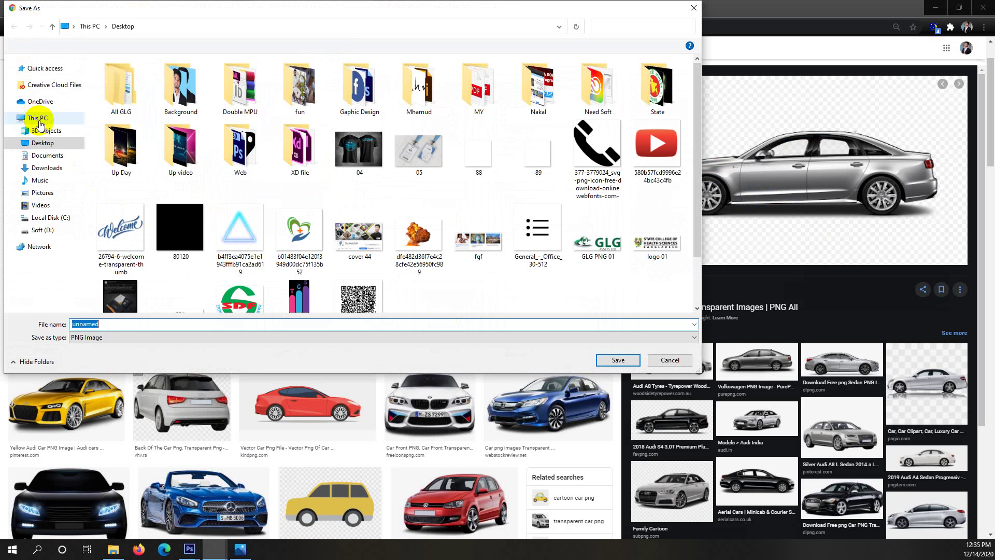
{"action": "left_click", "coordinate": [48, 142]}
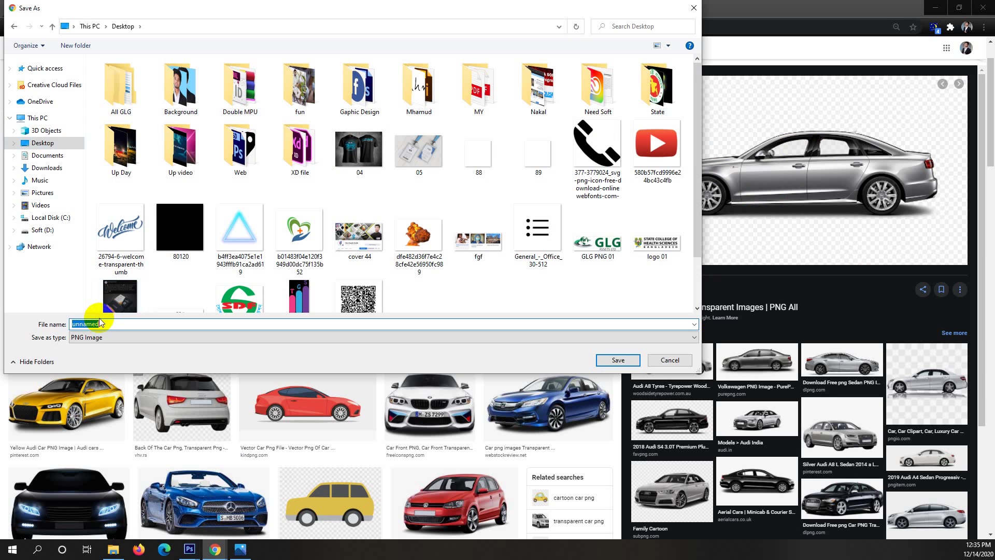
{"action": "type", "text": "carr"}
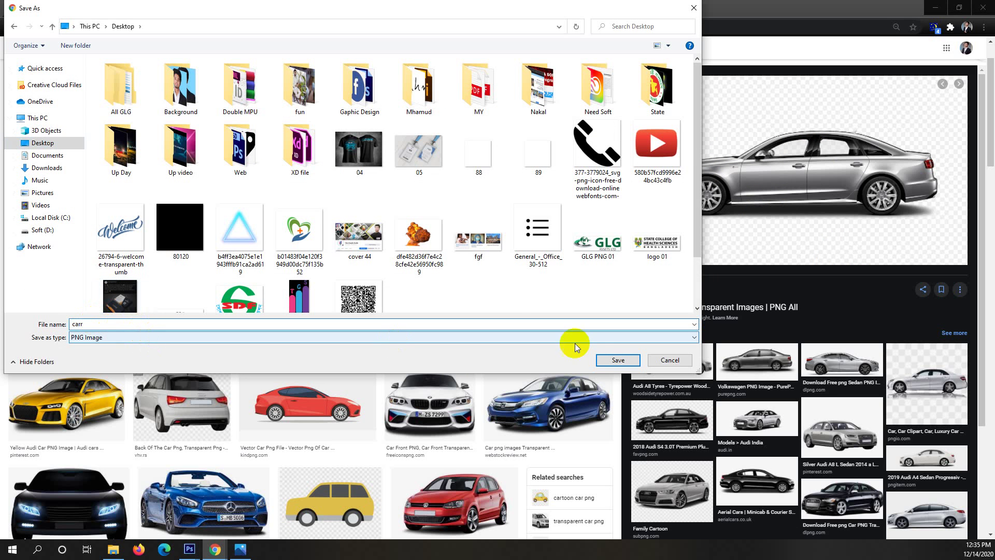
{"action": "left_click", "coordinate": [604, 358]}
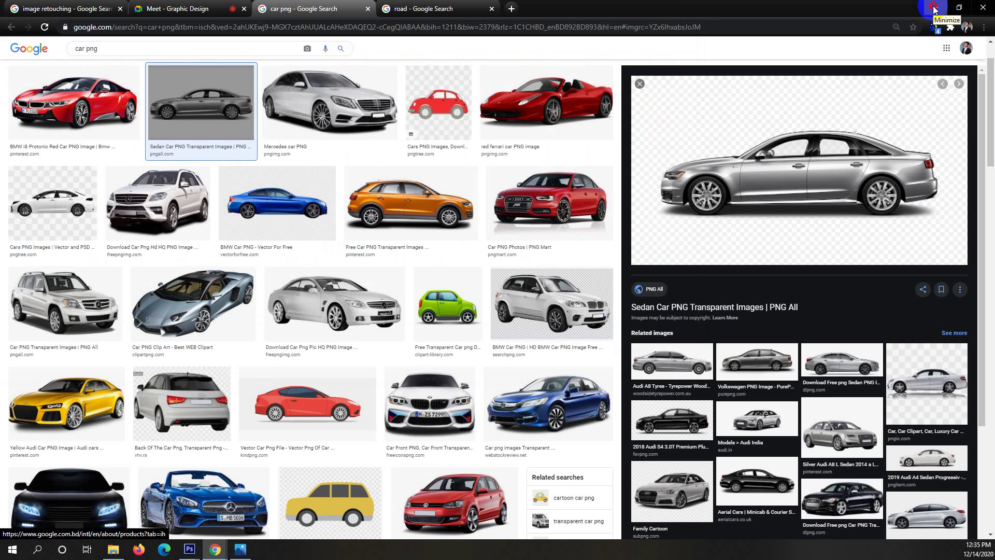
{"action": "left_click", "coordinate": [935, 10]}
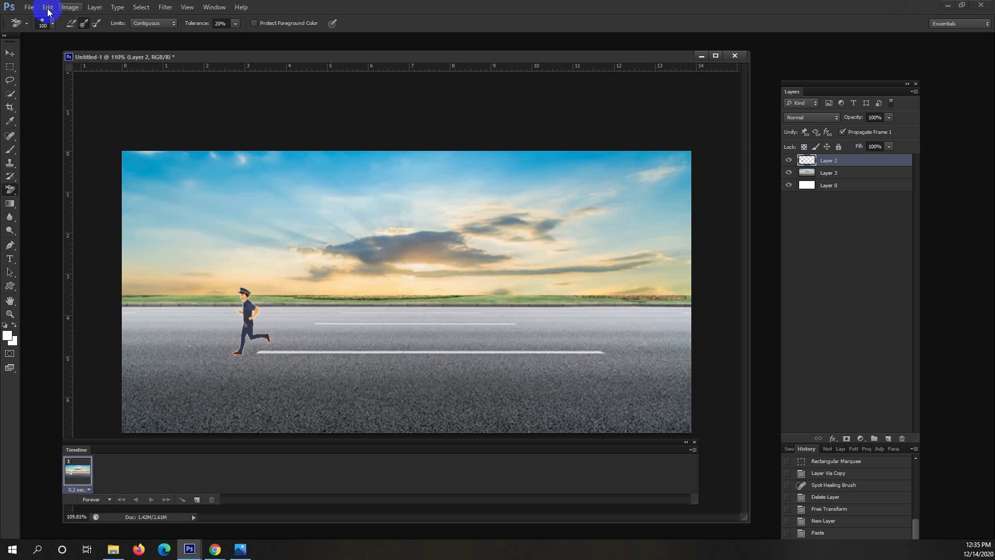
{"action": "left_click", "coordinate": [31, 7]}
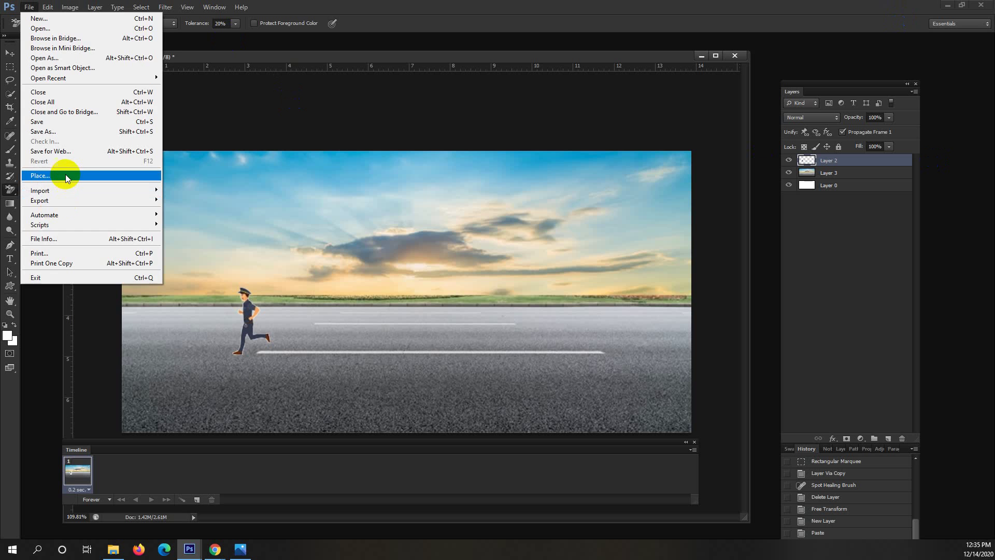
{"action": "left_click", "coordinate": [66, 174]}
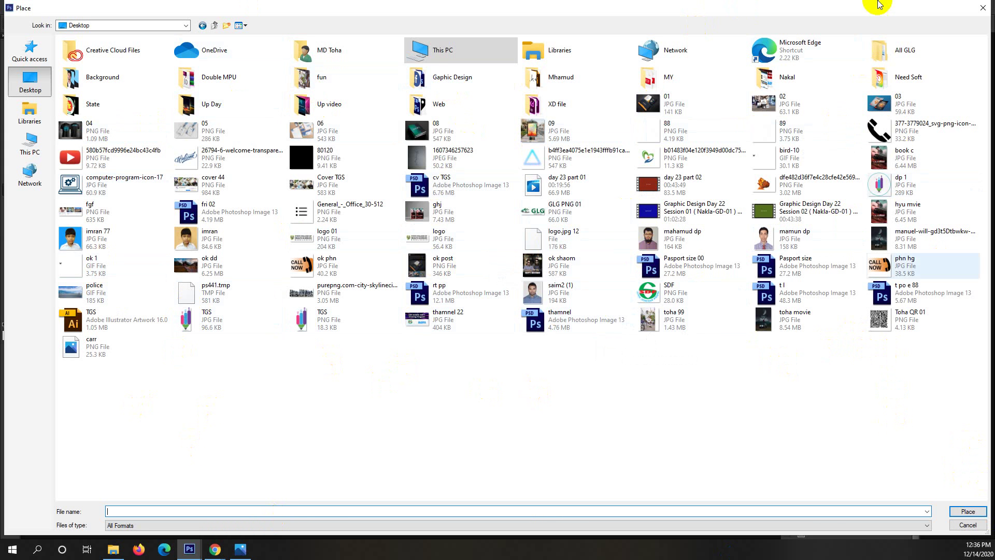
{"action": "left_click", "coordinate": [983, 8]}
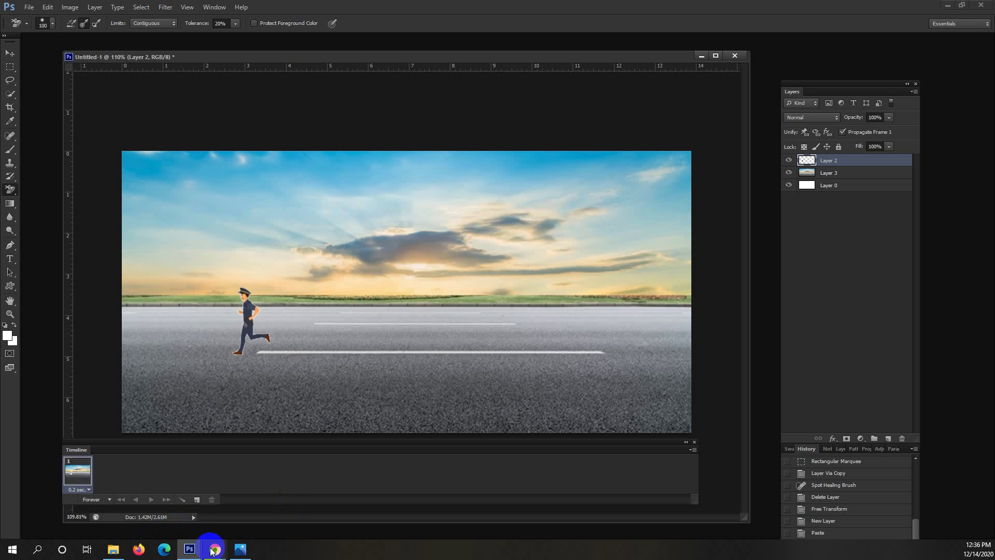
{"action": "left_click", "coordinate": [213, 550]}
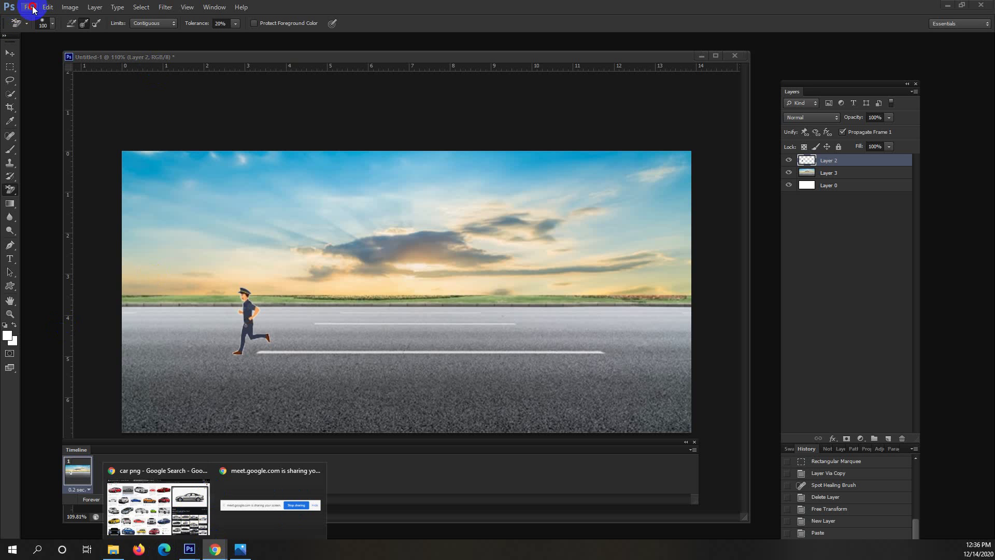
{"action": "left_click", "coordinate": [71, 223]}
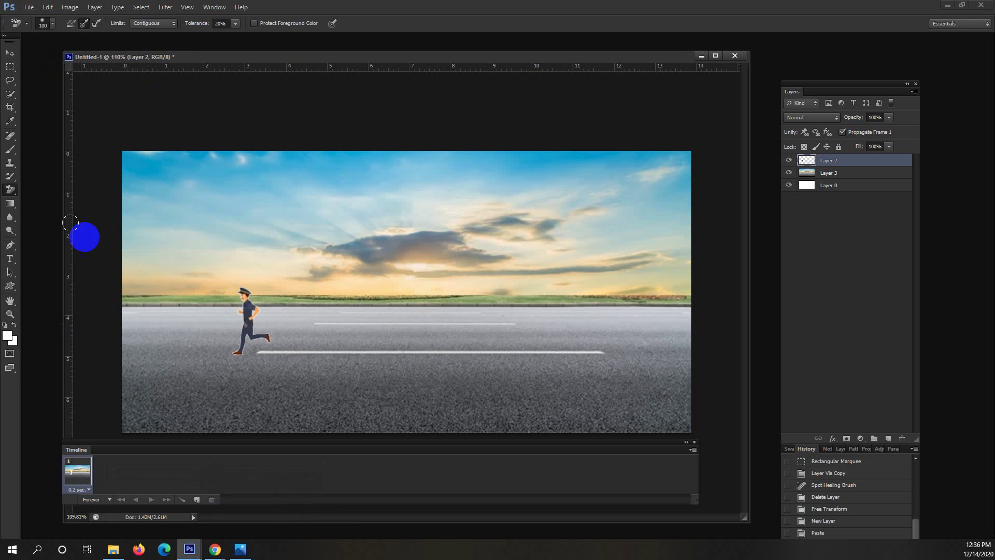
Place the carr PNG from the Desktop into the road document
{"action": "left_click", "coordinate": [29, 8]}
{"action": "left_click", "coordinate": [118, 119]}
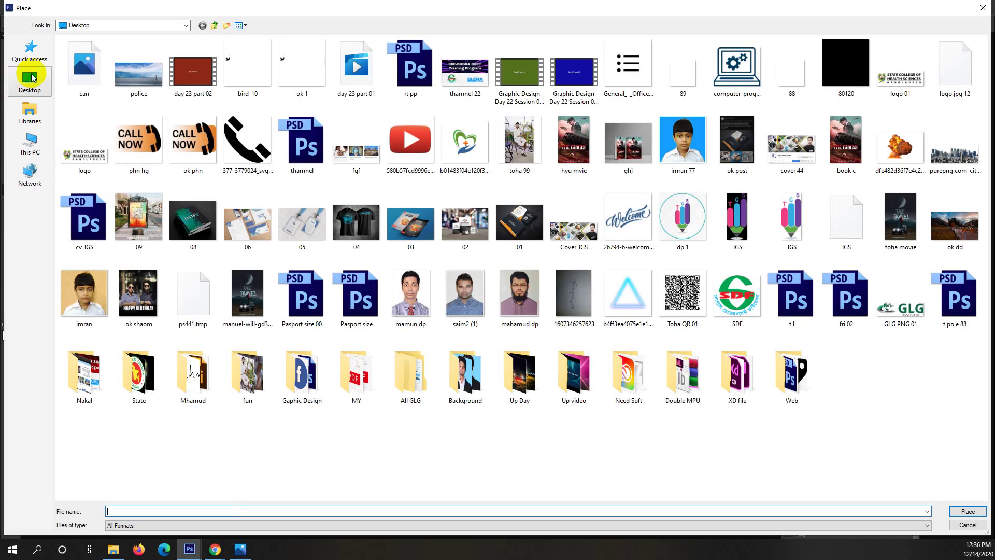
{"action": "left_click", "coordinate": [31, 77]}
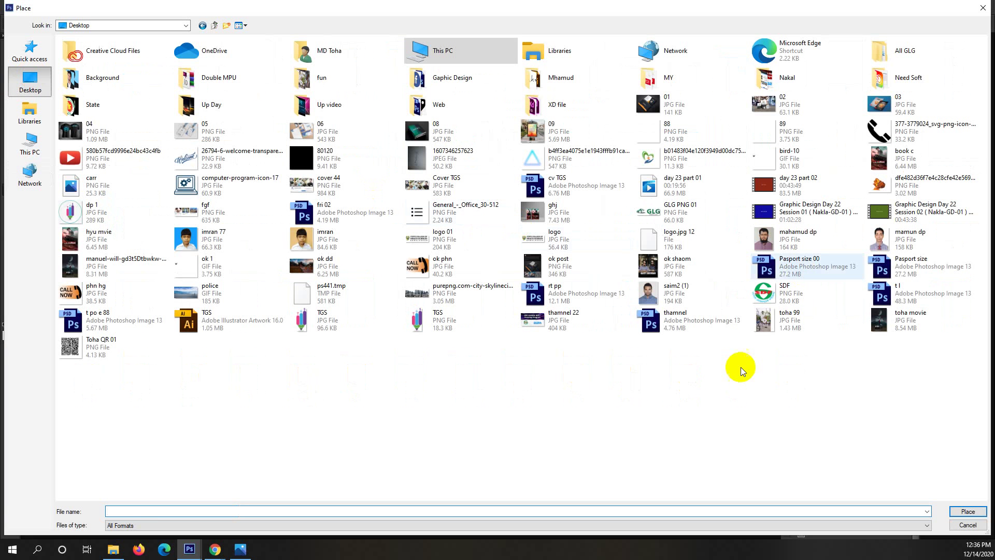
{"action": "left_click", "coordinate": [917, 418]}
{"action": "left_click", "coordinate": [689, 226]}
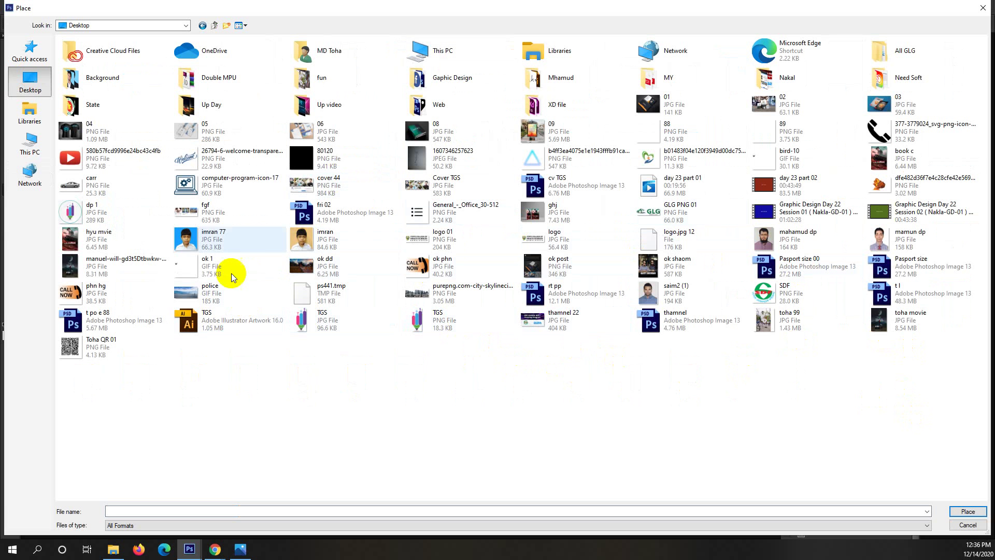
{"action": "left_click", "coordinate": [73, 186]}
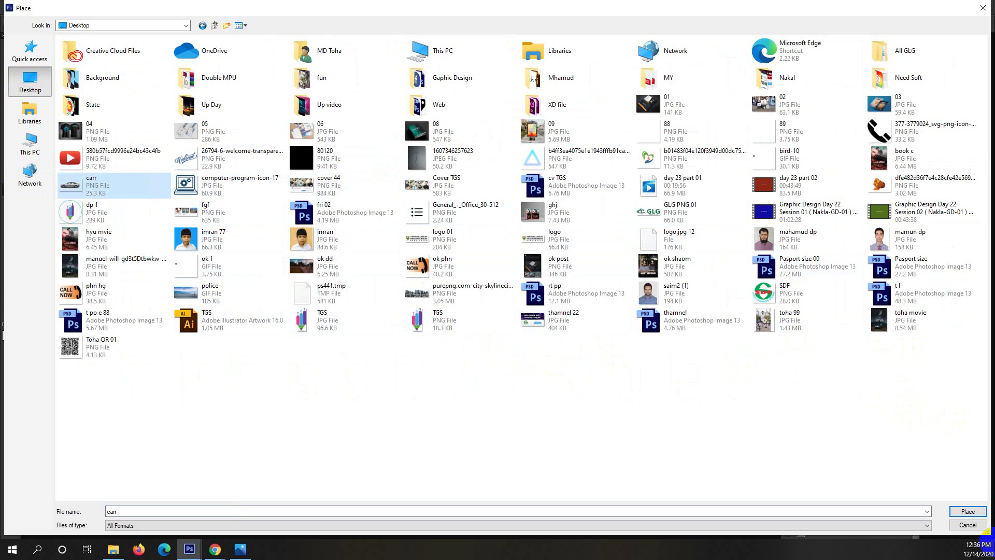
{"action": "left_click", "coordinate": [968, 512]}
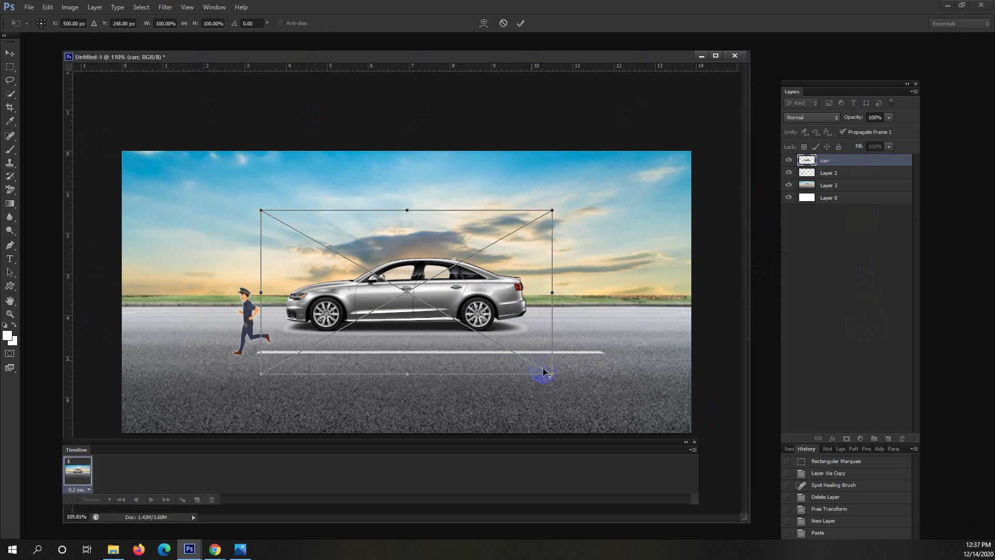
Scale the placed car to about 64% on the road and commit the placement
{"action": "left_click_drag", "start_coordinate": [544, 372], "coordinate": [444, 335]}
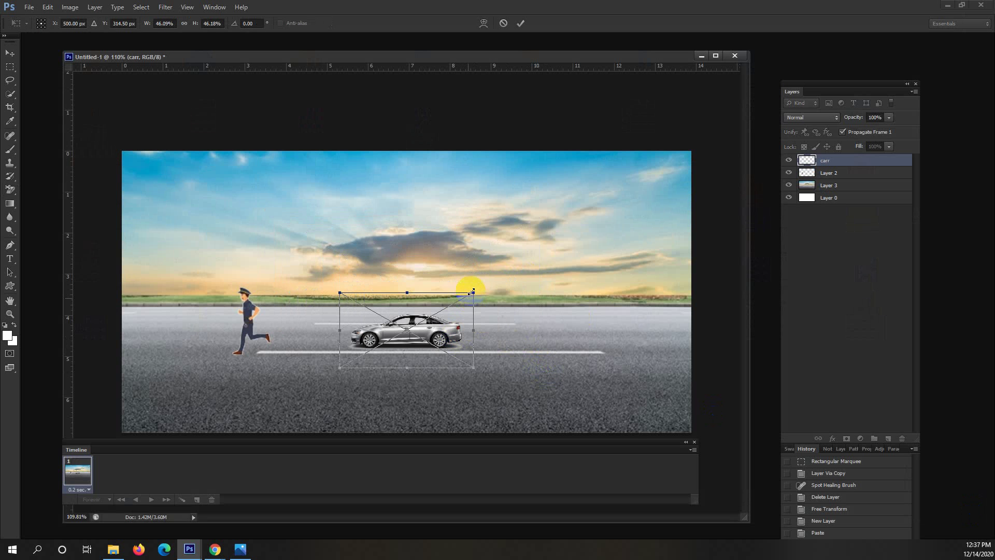
{"action": "left_click_drag", "start_coordinate": [472, 292], "coordinate": [525, 263]}
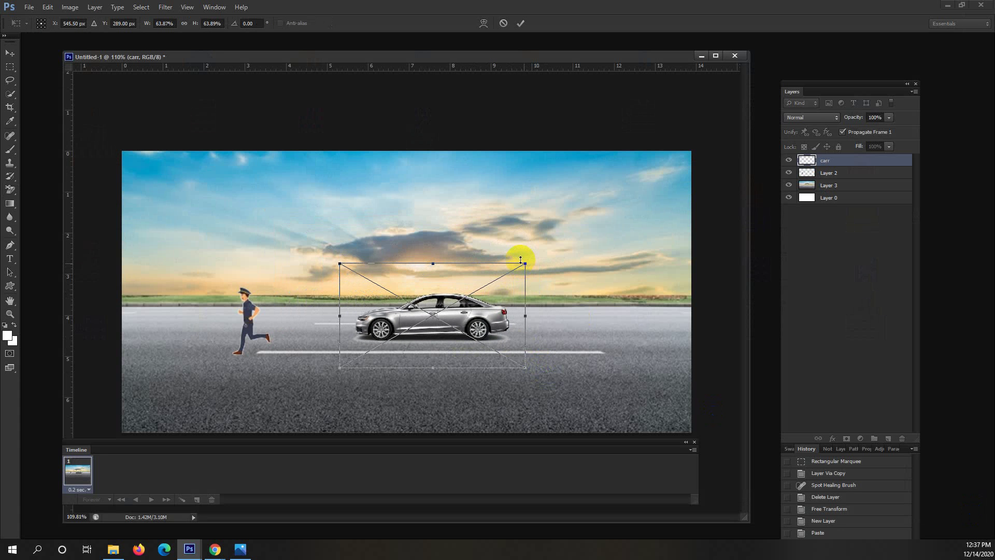
{"action": "double_click", "coordinate": [473, 343]}
Choose the Eraser Tool and rasterize the carr smart object by erasing on it
{"action": "key", "text": "e"}
{"action": "left_click", "coordinate": [483, 316]}
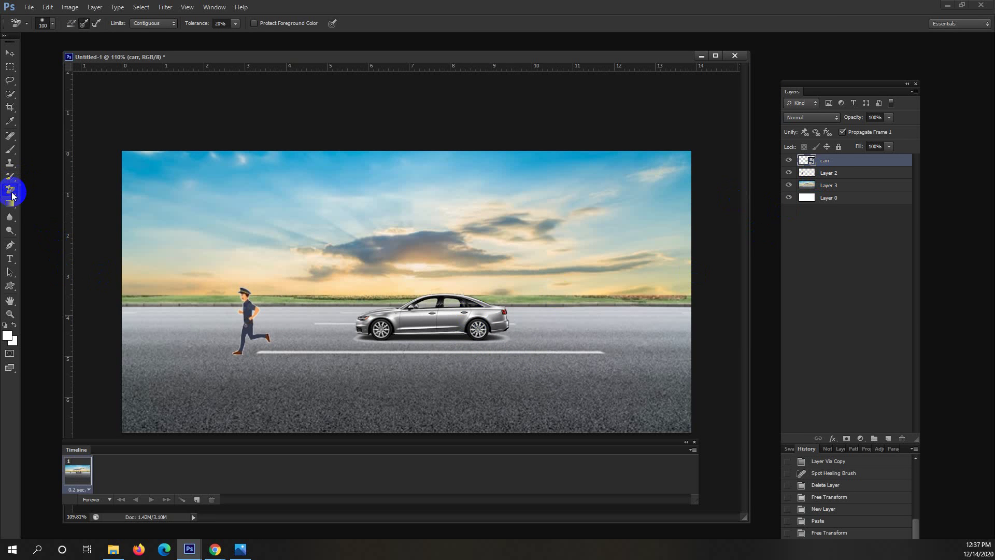
{"action": "right_click", "coordinate": [11, 190]}
{"action": "left_click", "coordinate": [52, 190]}
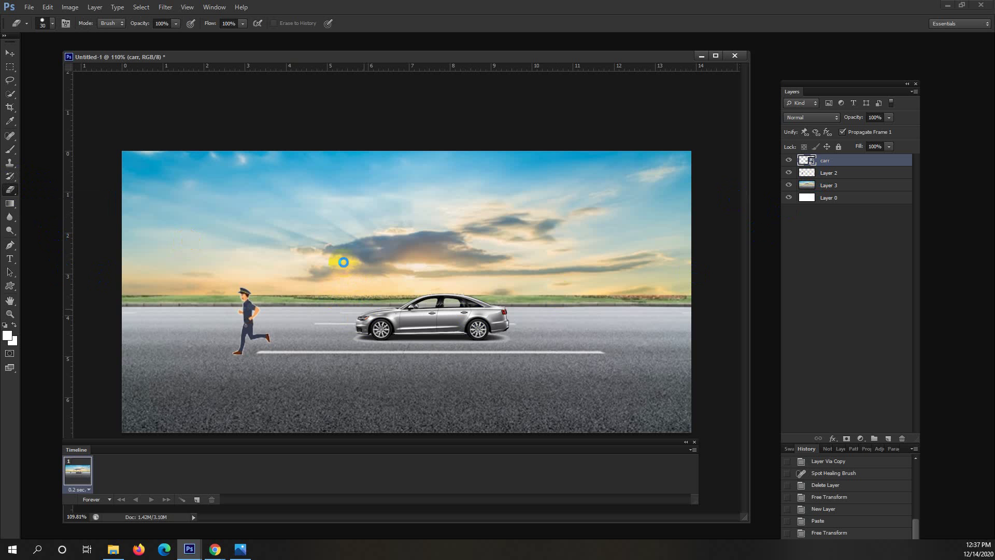
{"action": "left_click_drag", "start_coordinate": [343, 263], "coordinate": [313, 214]}
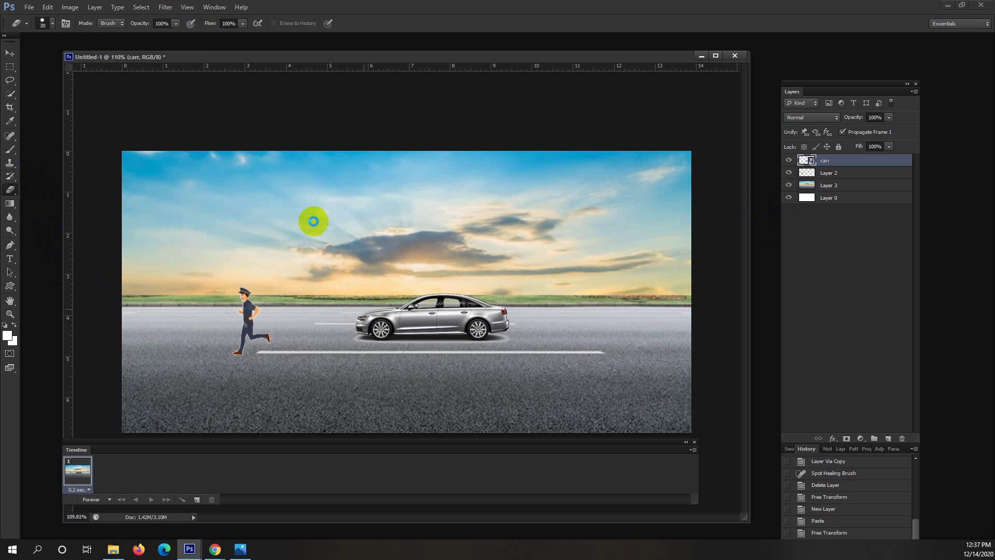
{"action": "left_click", "coordinate": [436, 267]}
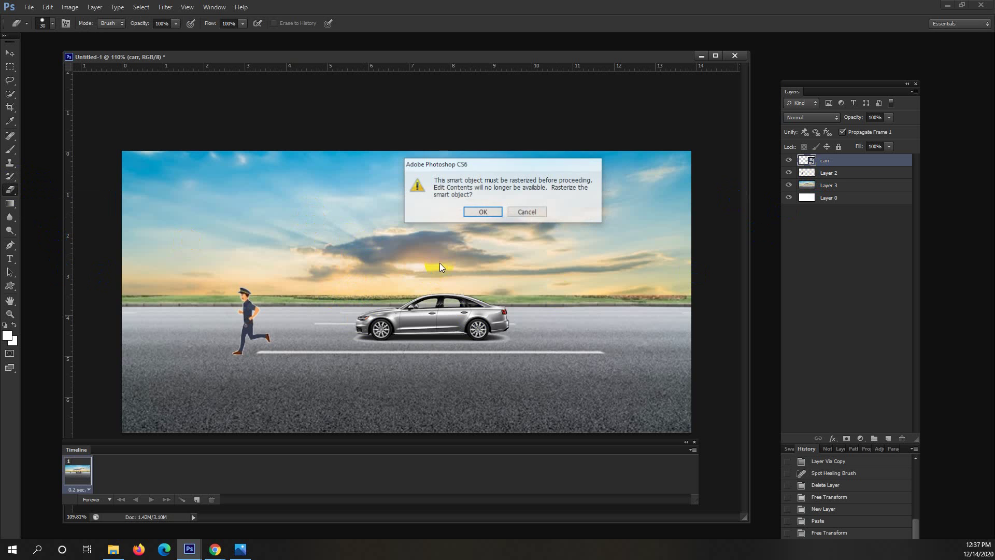
{"action": "left_click", "coordinate": [471, 212]}
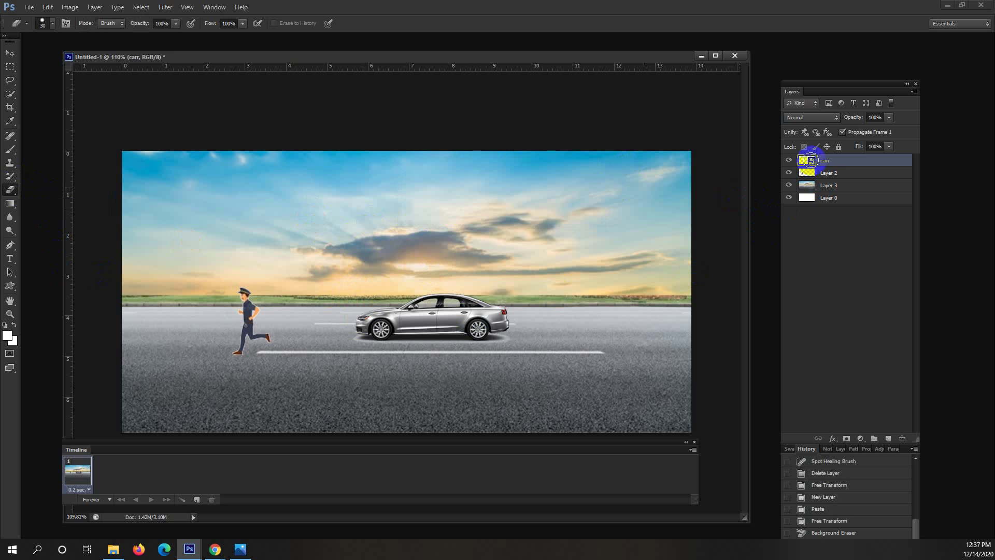
Move the policeman on Layer 2 along the road to just ahead of the car's front end
{"action": "left_click", "coordinate": [833, 175]}
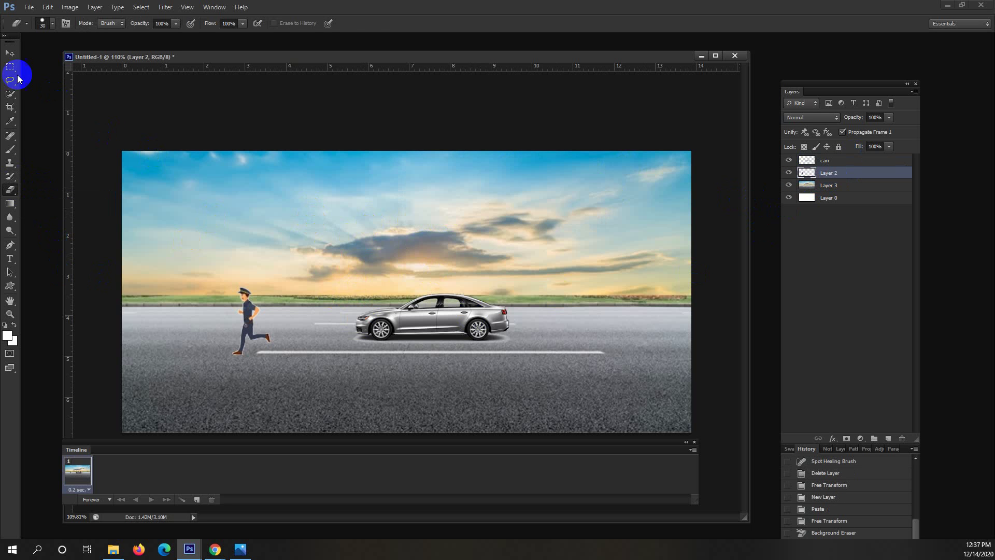
{"action": "left_click", "coordinate": [9, 53]}
{"action": "left_click_drag", "start_coordinate": [267, 331], "coordinate": [327, 326]}
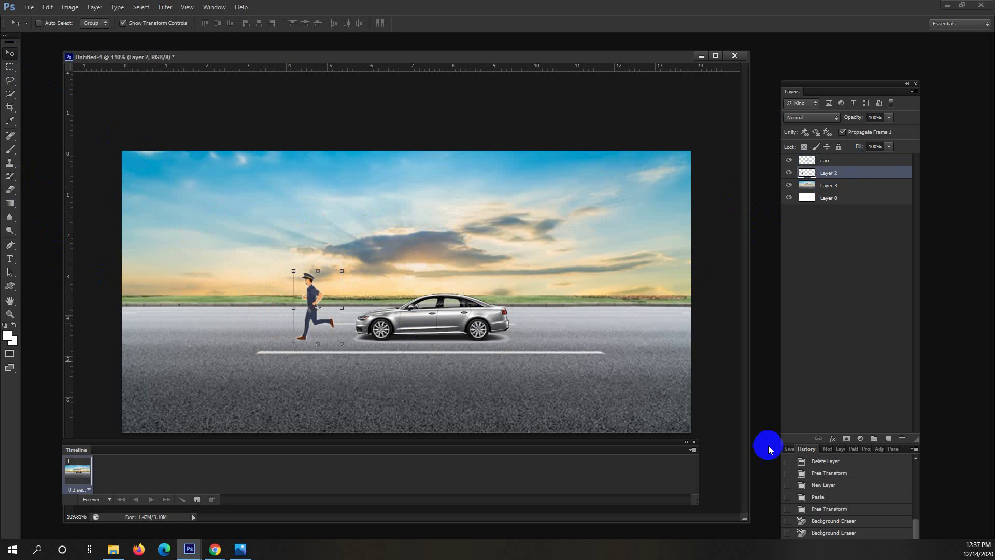
Scale the carr layer and Layer 2 together to about 72% and place them near the right end of the road
{"action": "left_click", "coordinate": [845, 163], "text": "shift"}
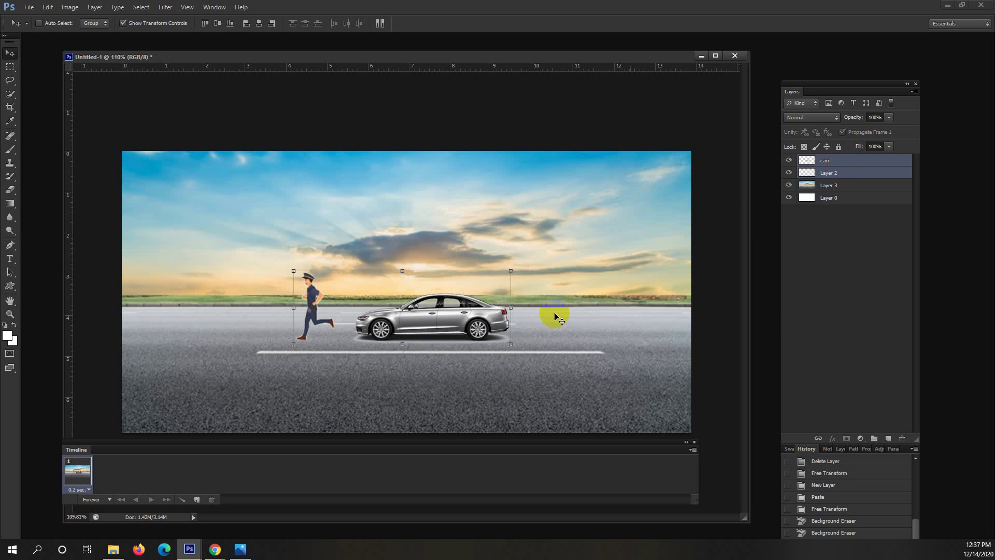
{"action": "left_click_drag", "start_coordinate": [510, 348], "coordinate": [649, 325]}
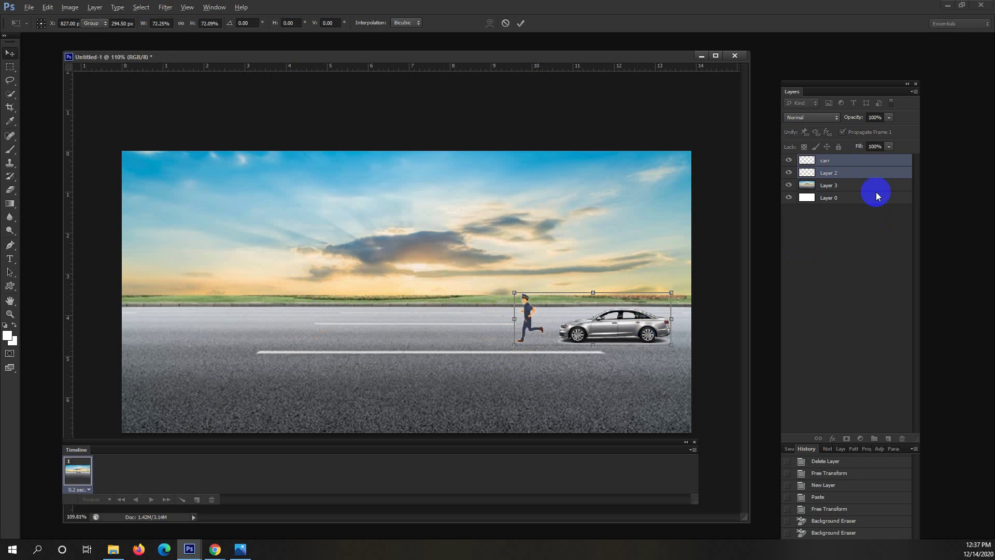
{"action": "key", "text": "Return"}
Link the carr layer with Layer 2 and shift the linked policeman and car slightly left along the road
{"action": "right_click", "coordinate": [861, 175]}
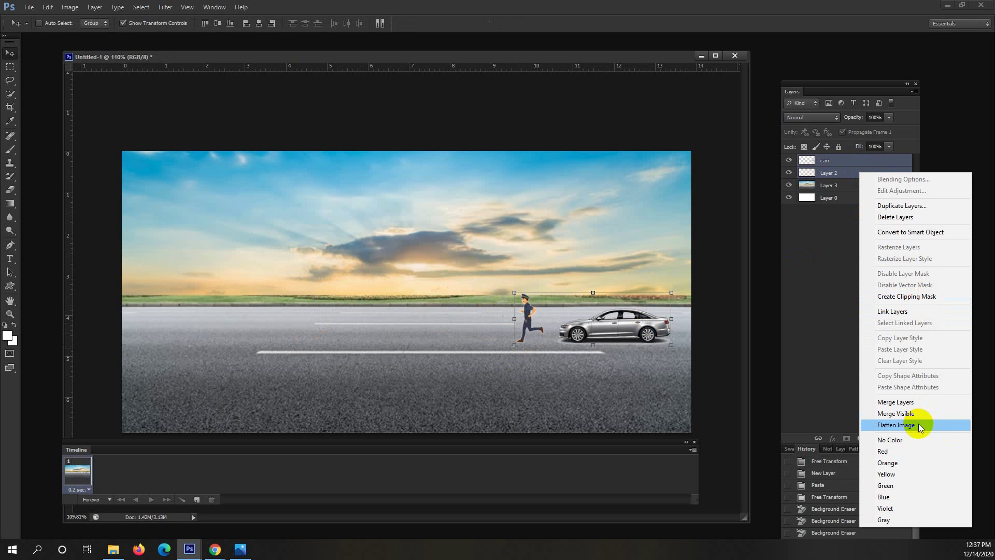
{"action": "left_click", "coordinate": [937, 312]}
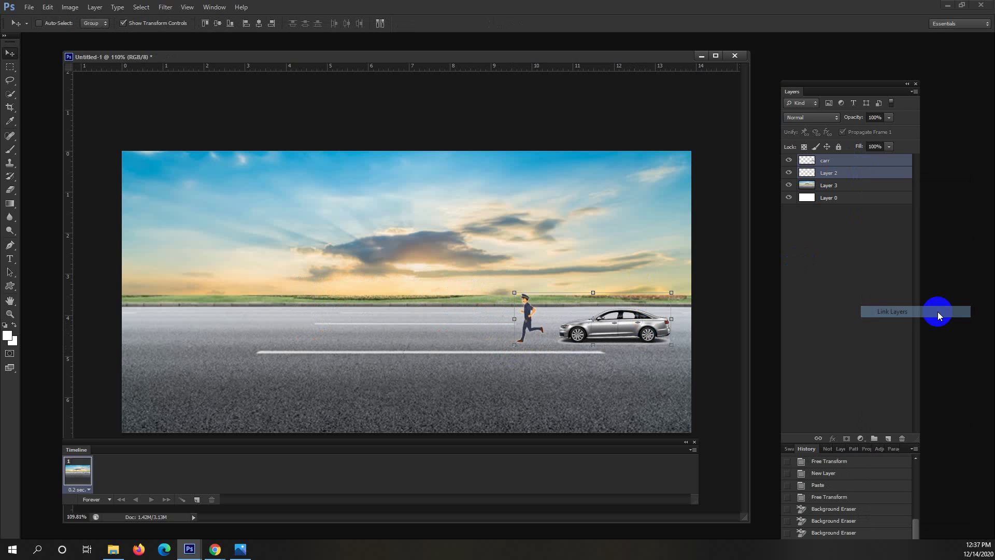
{"action": "left_click", "coordinate": [838, 241]}
{"action": "left_click", "coordinate": [848, 175]}
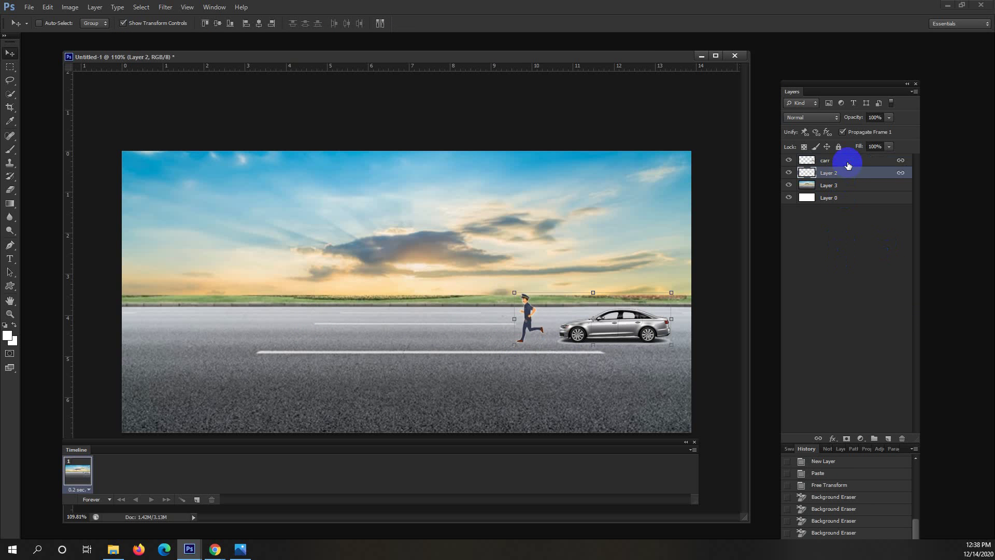
{"action": "left_click", "coordinate": [848, 165]}
{"action": "left_click", "coordinate": [848, 173]}
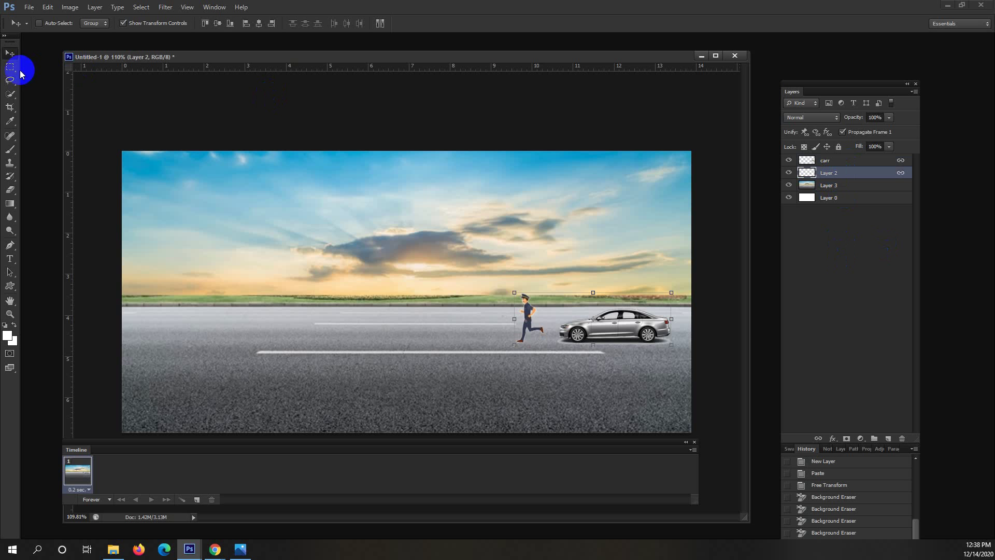
{"action": "left_click_drag", "start_coordinate": [599, 325], "coordinate": [571, 322]}
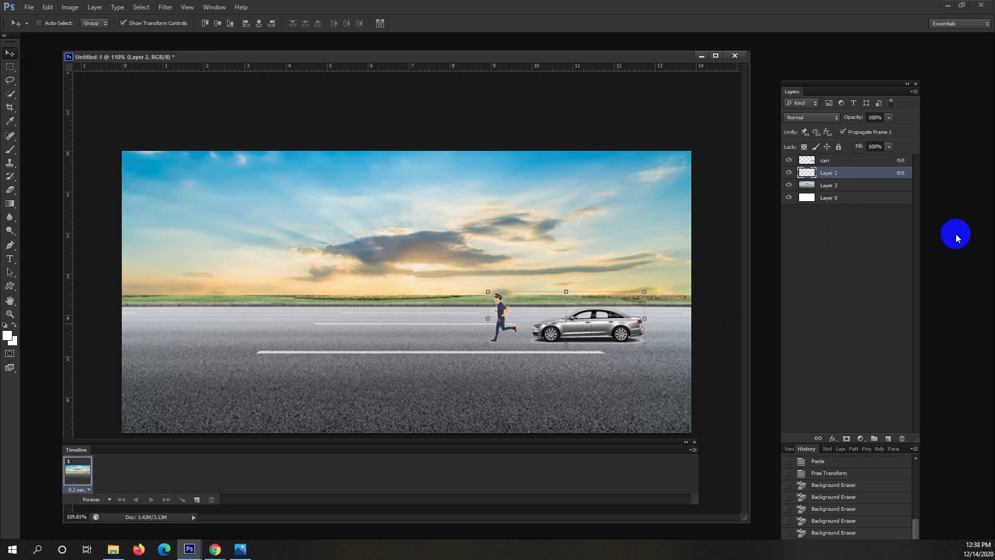
Undo the last shift of the linked policeman and car, and select the carr layer together with Layer 2
{"action": "key", "text": "ctrl+z"}
{"action": "right_click", "coordinate": [871, 172]}
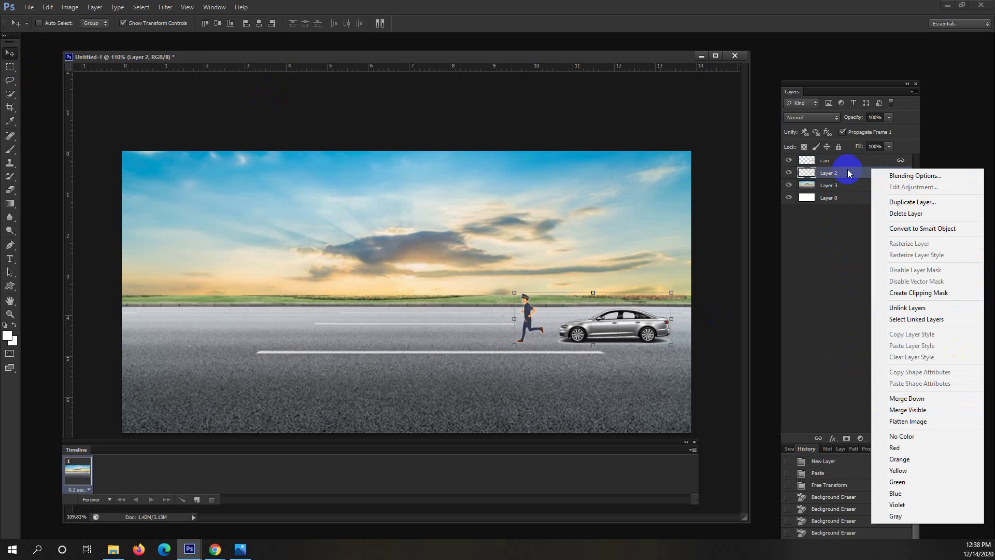
{"action": "left_click", "coordinate": [848, 172]}
{"action": "right_click", "coordinate": [850, 173]}
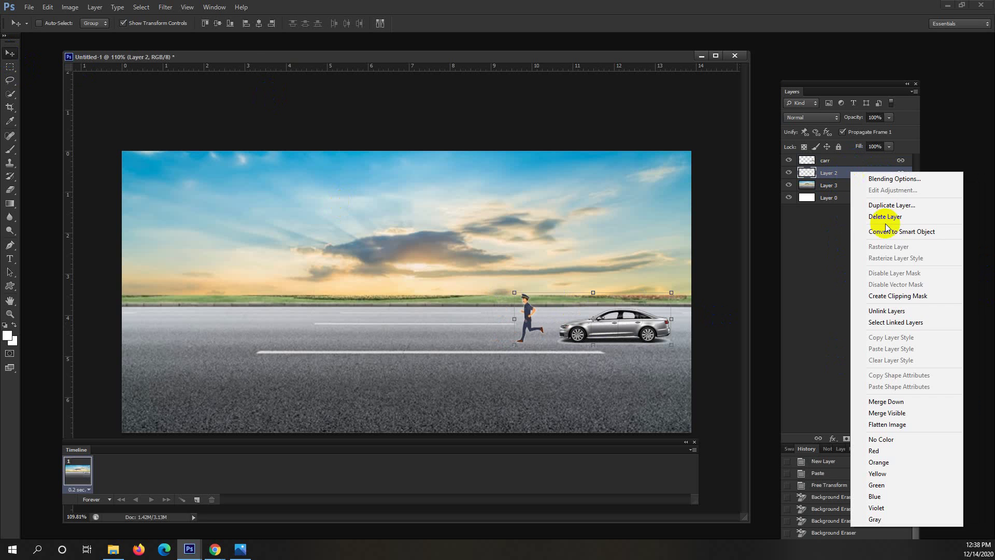
{"action": "left_click", "coordinate": [825, 228]}
{"action": "left_click", "coordinate": [845, 163], "text": "ctrl"}
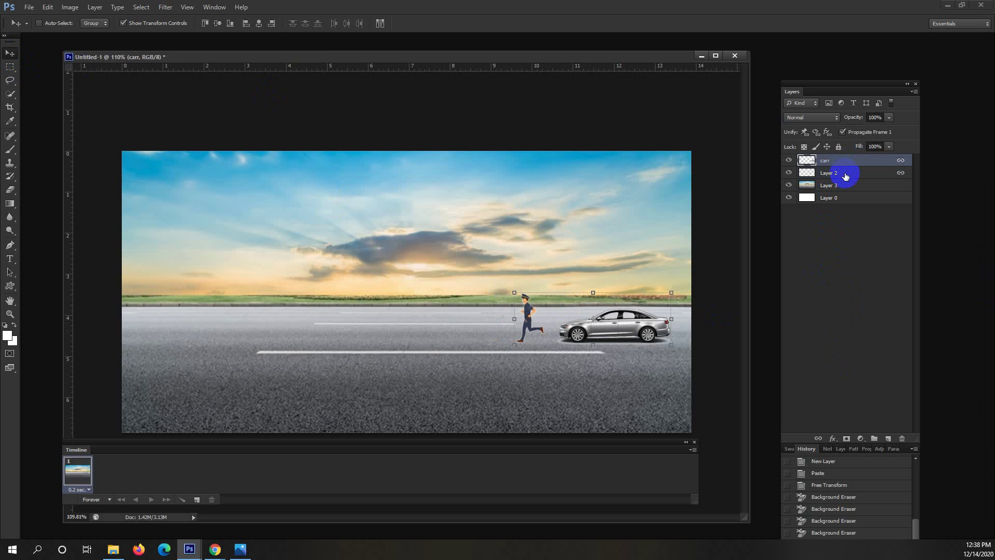
{"action": "right_click", "coordinate": [845, 176]}
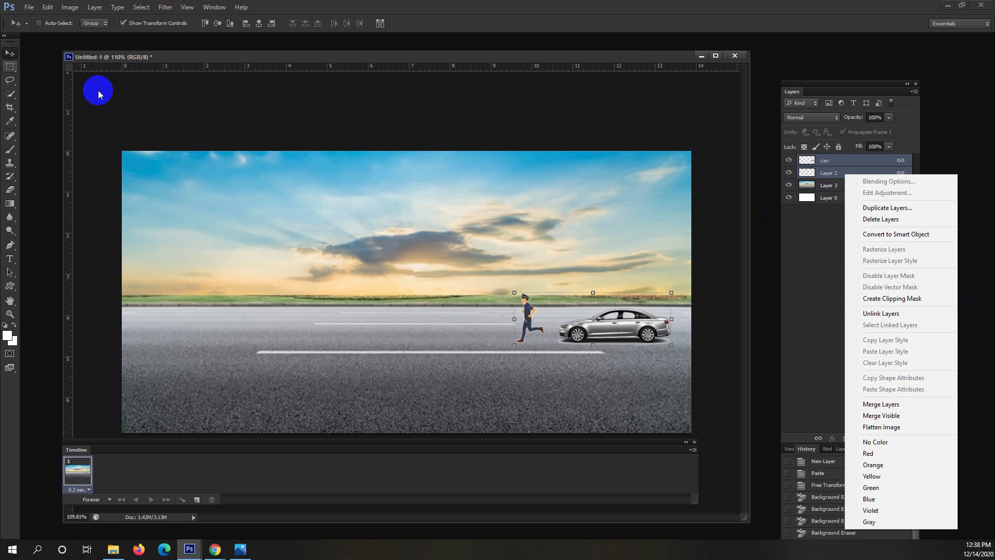
{"action": "left_click", "coordinate": [98, 93]}
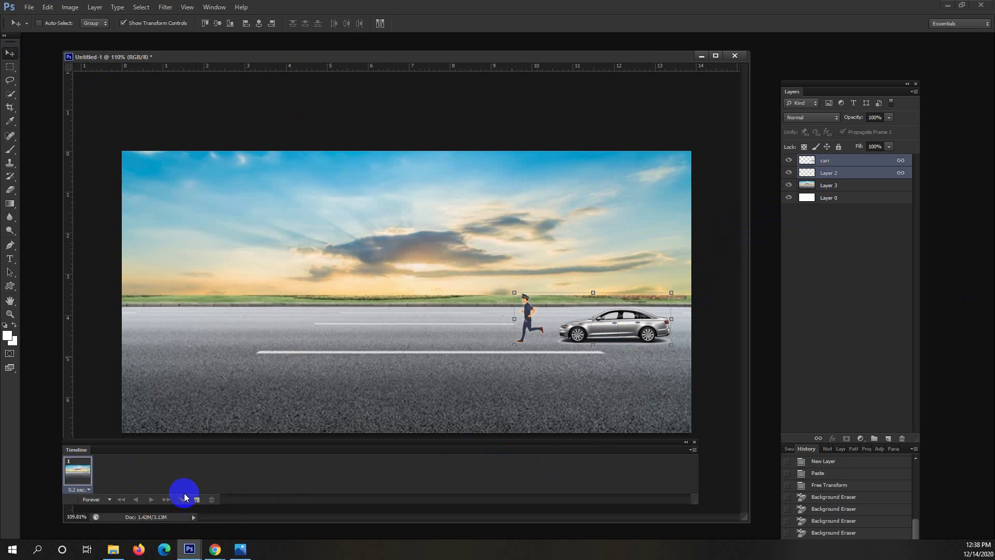
Add a second animation frame and duplicate the carr layer and Layer 2
{"action": "left_click", "coordinate": [197, 502]}
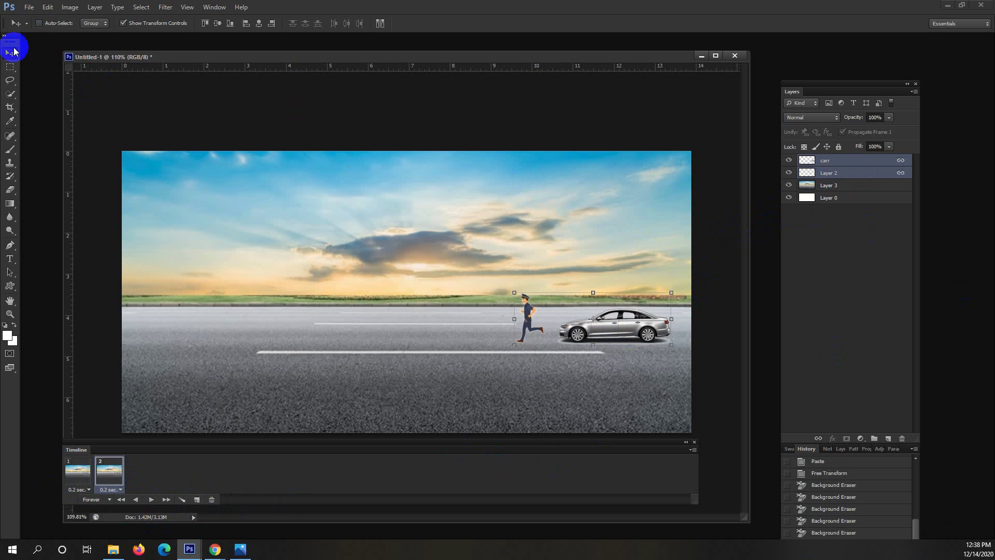
{"action": "right_click", "coordinate": [858, 173]}
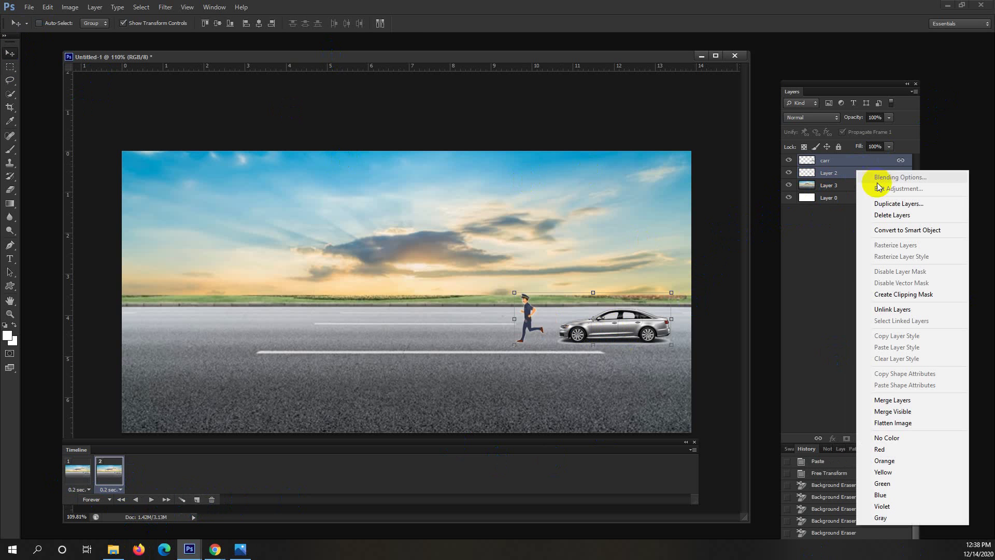
{"action": "left_click", "coordinate": [899, 206]}
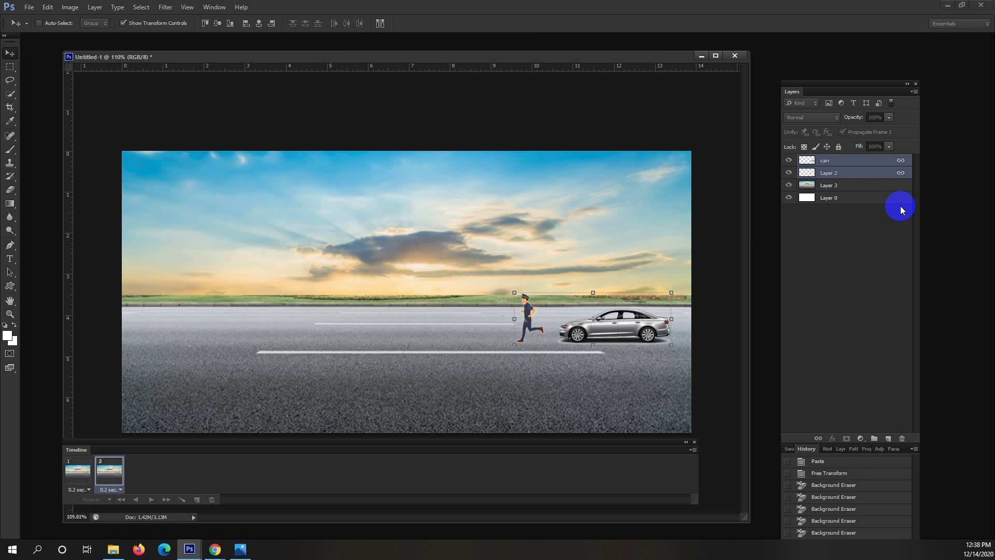
{"action": "key", "text": "Return"}
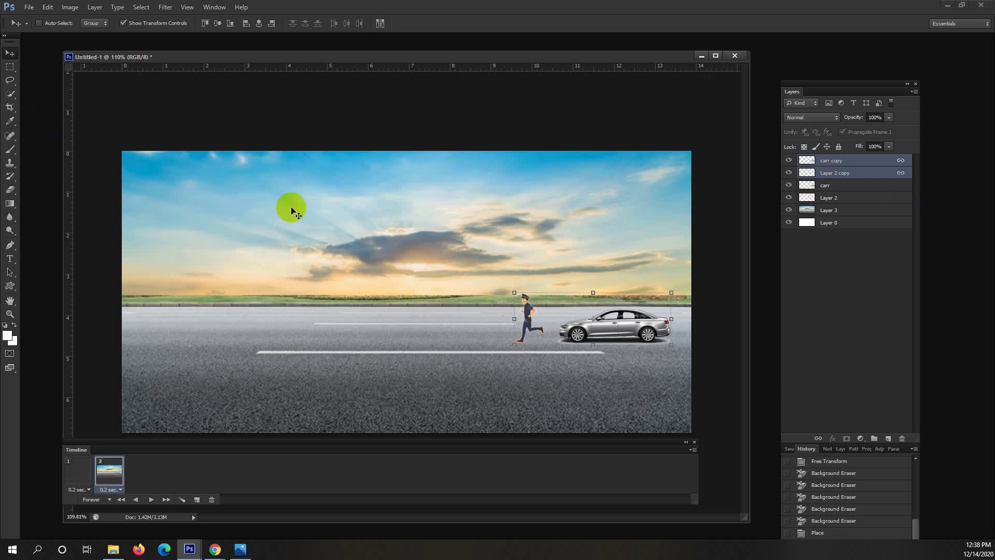
Move the duplicated policeman and car to the left end of the road in frame 2, and hide the original carr layer and Layer 2
{"action": "left_click", "coordinate": [10, 52]}
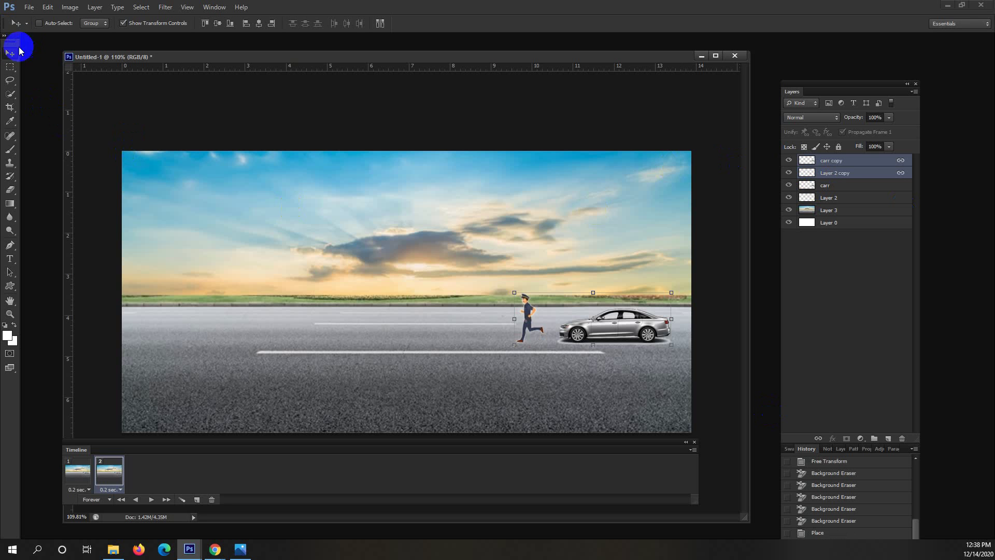
{"action": "left_click_drag", "start_coordinate": [600, 308], "coordinate": [276, 327]}
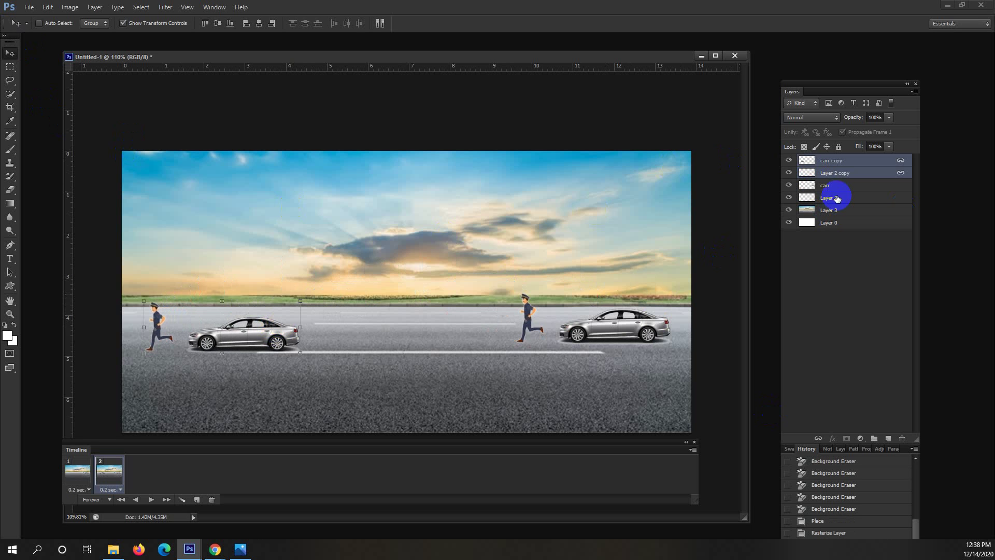
{"action": "left_click", "coordinate": [789, 199]}
{"action": "left_click", "coordinate": [789, 197]}
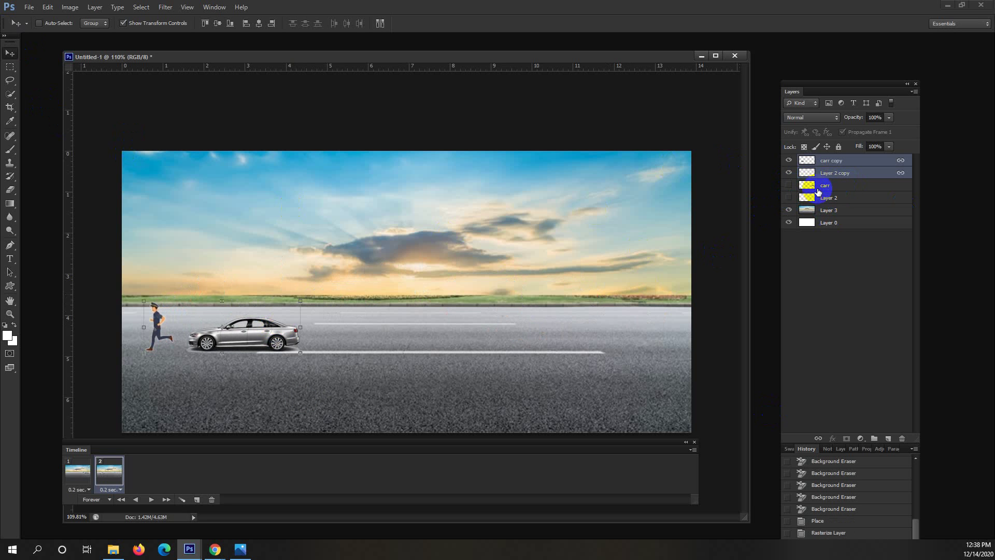
Hide carr copy and Layer 2 copy in frame 1, show both in frame 2, and compare the two frames
{"action": "left_click", "coordinate": [79, 470]}
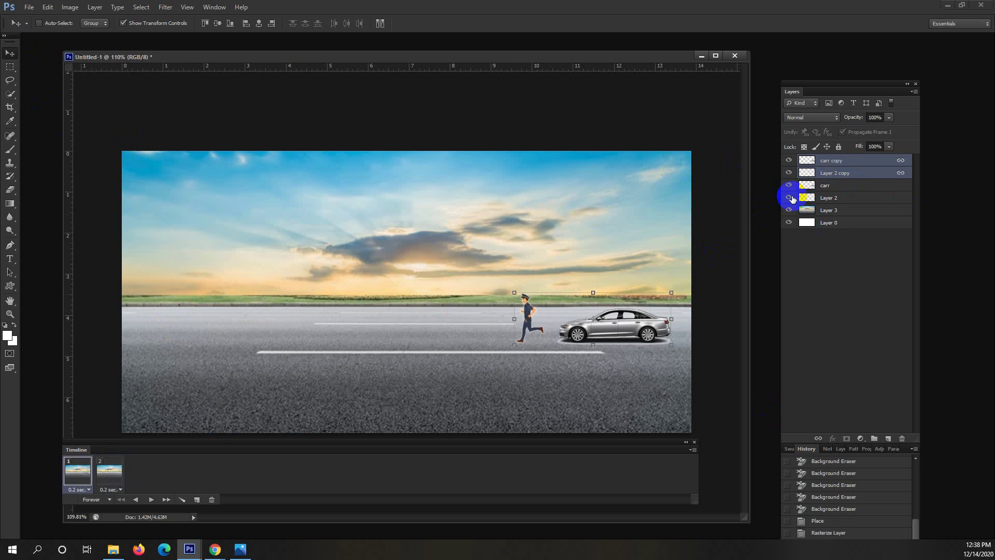
{"action": "left_click", "coordinate": [789, 160]}
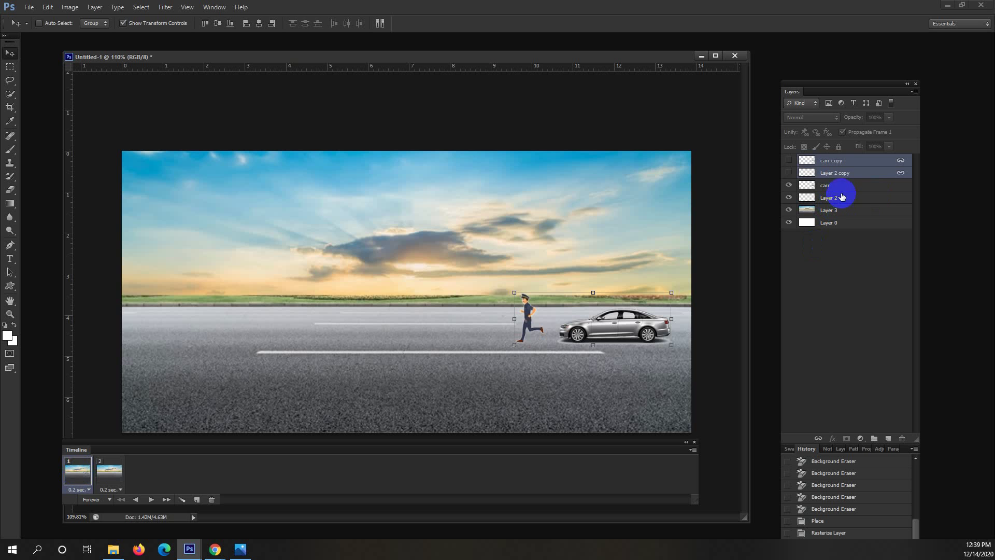
{"action": "left_click", "coordinate": [125, 467]}
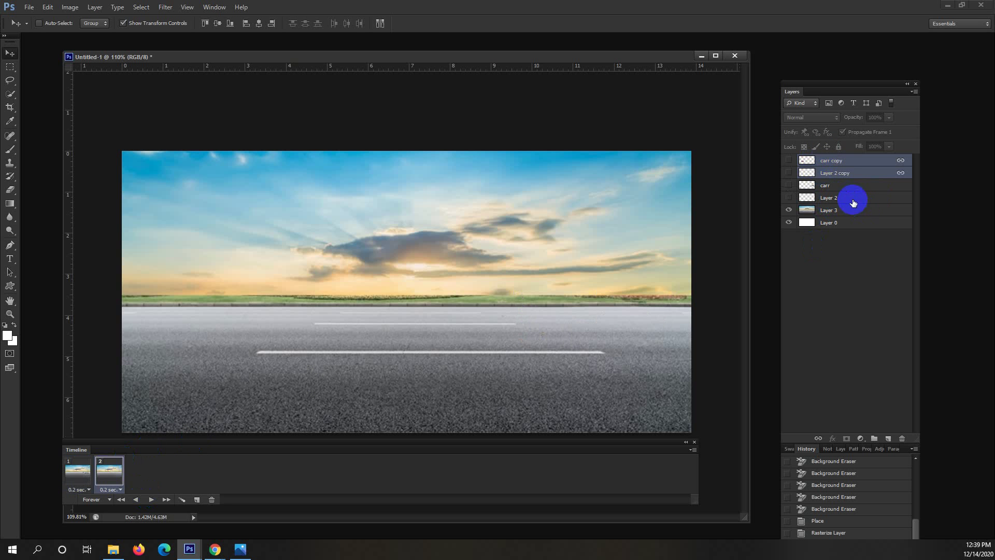
{"action": "left_click", "coordinate": [788, 161]}
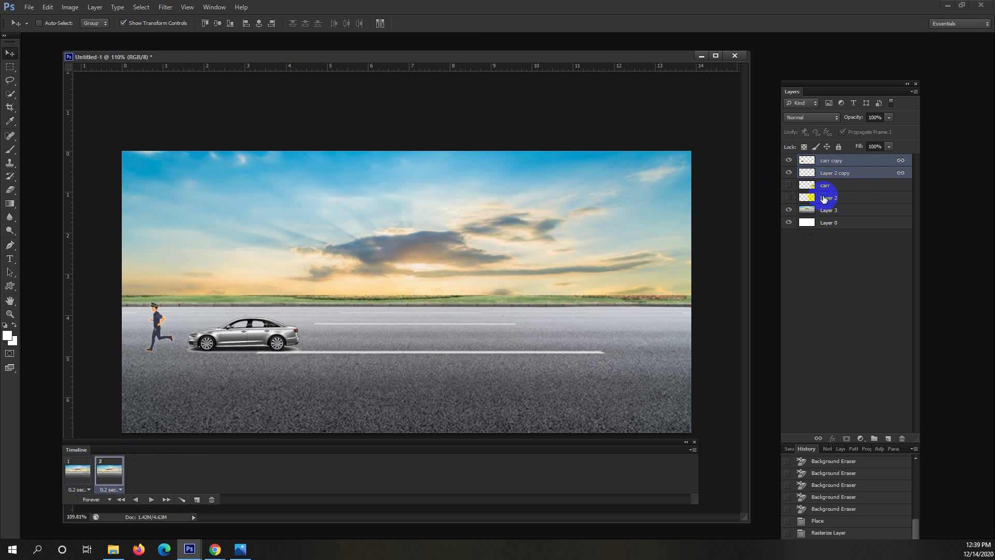
{"action": "left_click", "coordinate": [66, 481]}
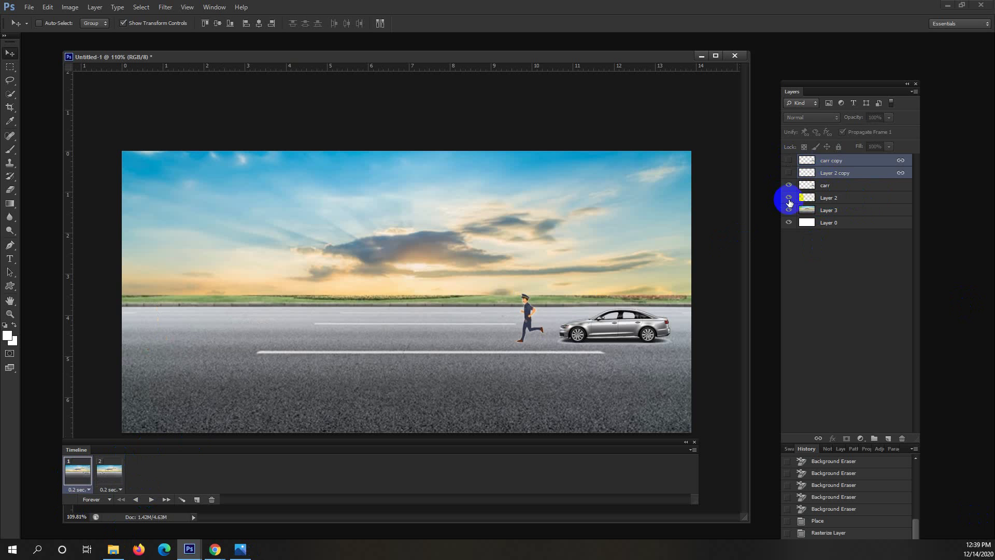
{"action": "left_click", "coordinate": [118, 467]}
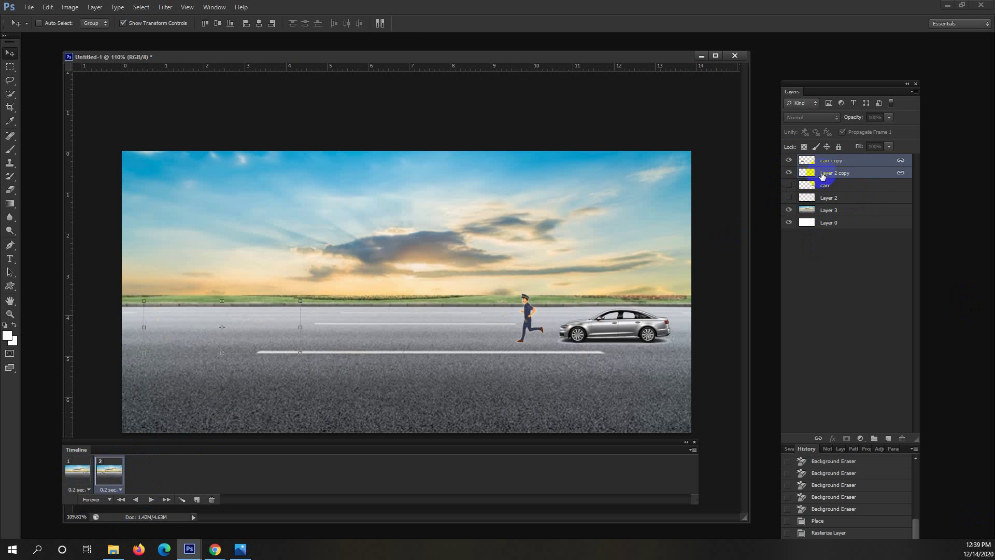
{"action": "left_click", "coordinate": [793, 159]}
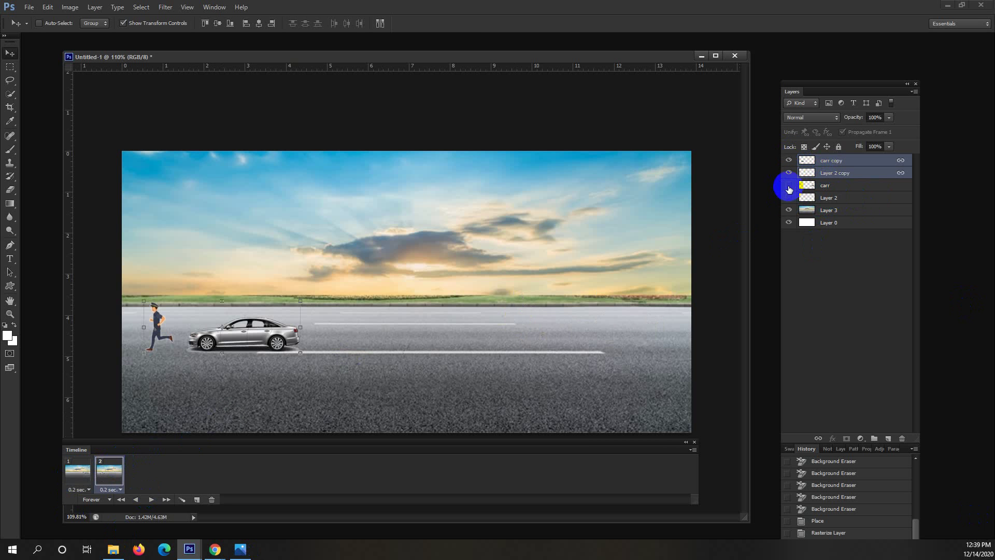
{"action": "key", "text": "space"}
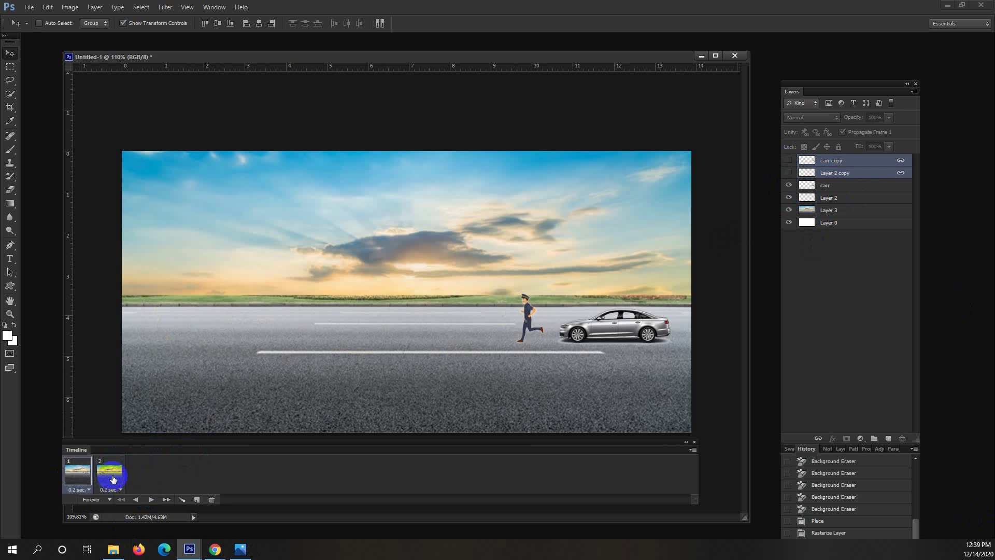
Tween frames 1 and 2 with six added frames across all layers and play the animation
{"action": "left_click", "coordinate": [182, 500]}
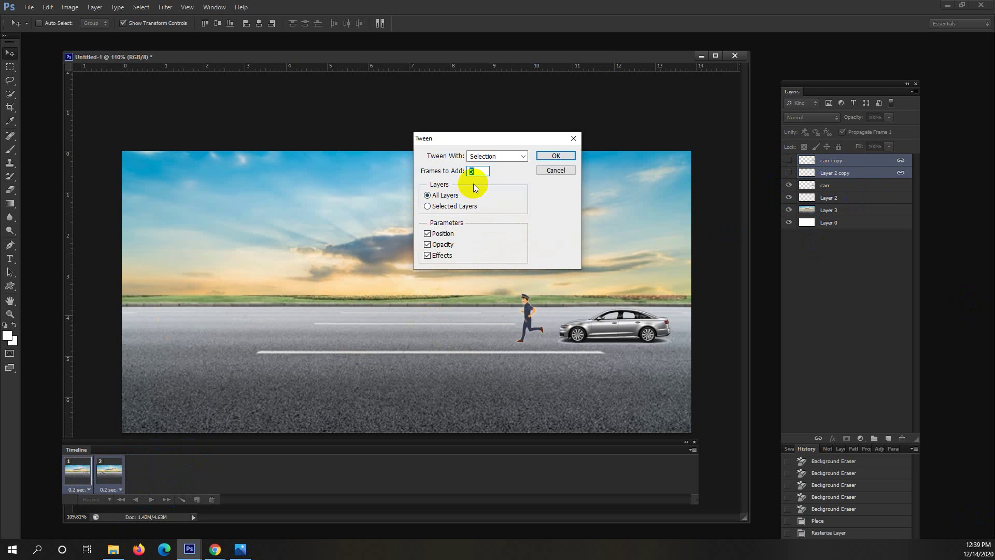
{"action": "left_click", "coordinate": [549, 155]}
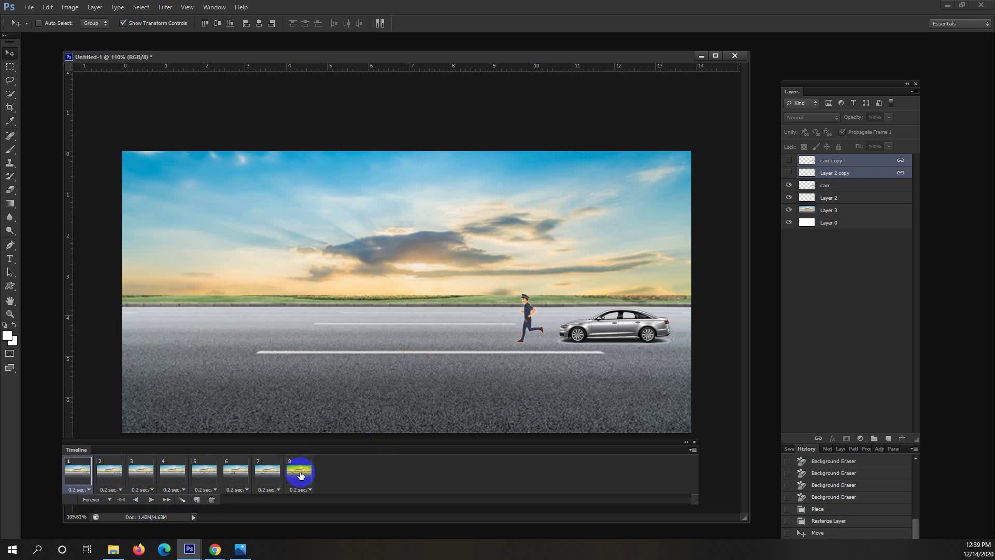
{"action": "left_click", "coordinate": [301, 474], "text": "shift"}
{"action": "left_click", "coordinate": [150, 502]}
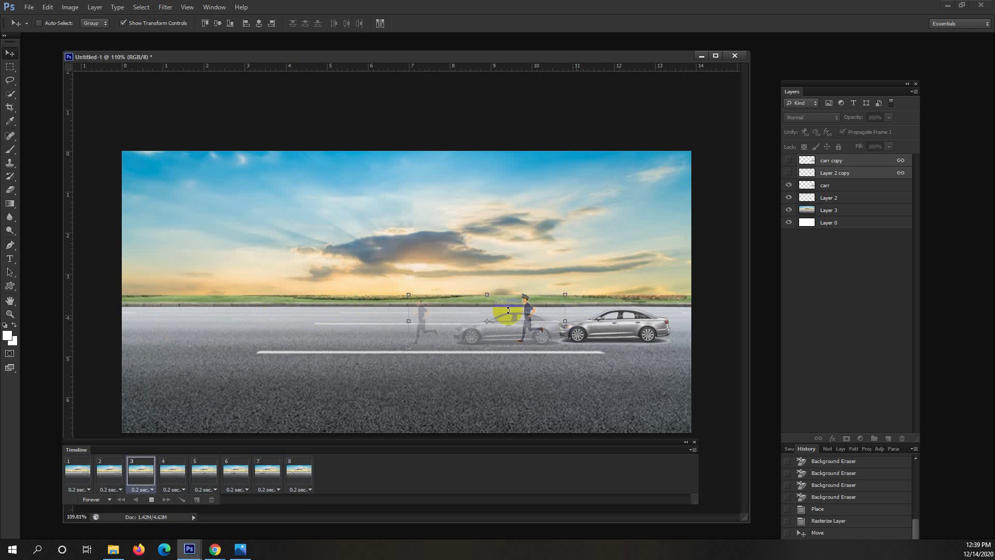
{"action": "left_click", "coordinate": [151, 499]}
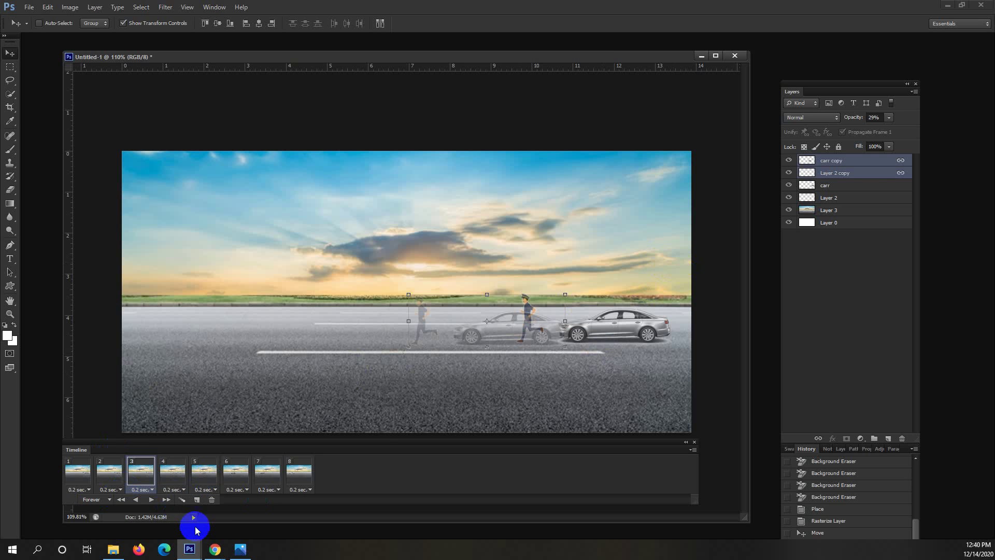
Undo the tween and the layer hiding in frame 1, and duplicate the original carr layer and Layer 2 again
{"action": "key", "text": "ctrl+z"}
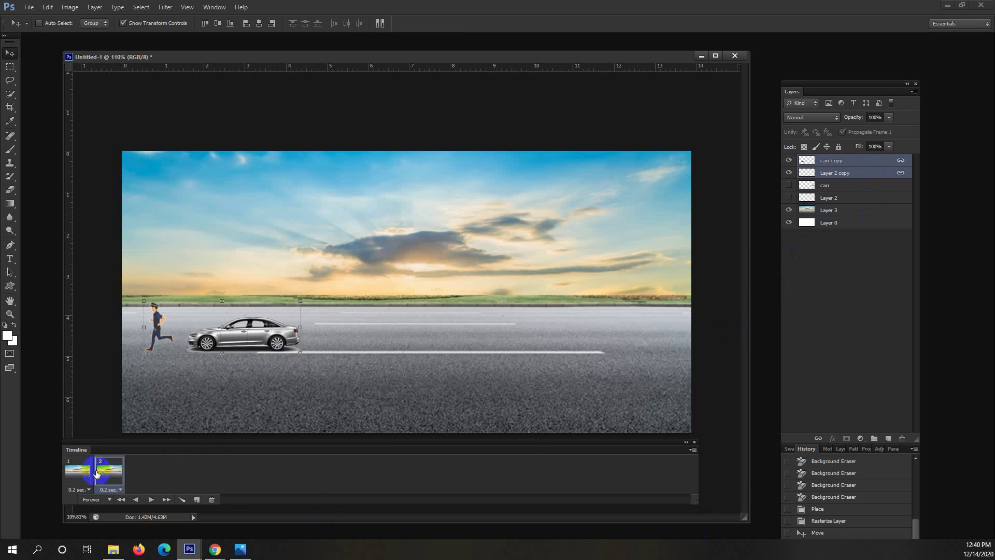
{"action": "left_click", "coordinate": [78, 473]}
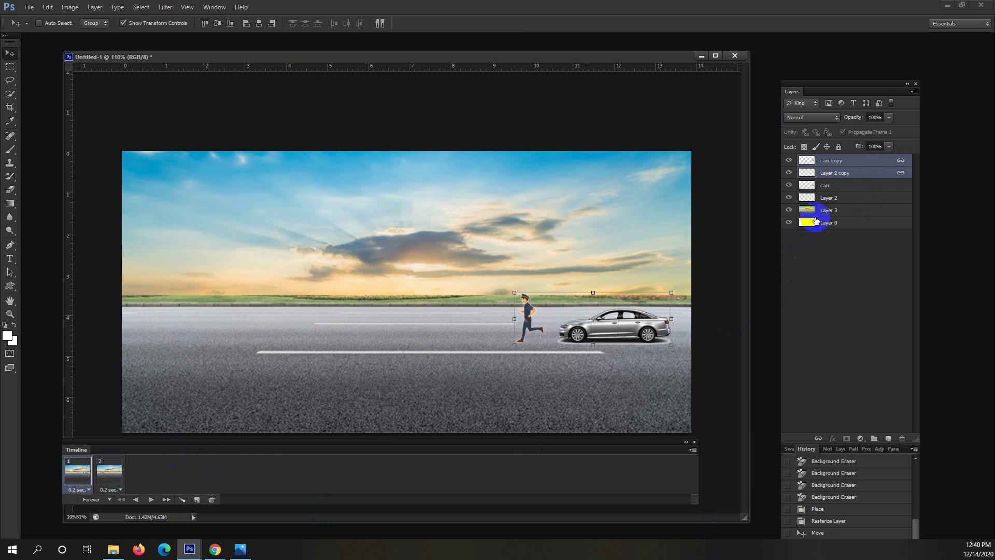
{"action": "left_click", "coordinate": [841, 201]}
{"action": "left_click", "coordinate": [839, 188]}
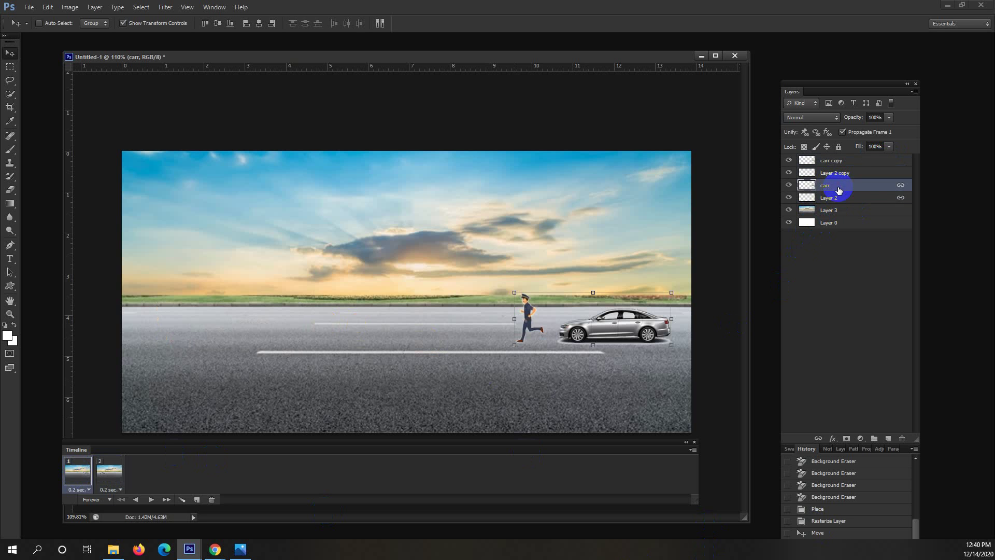
{"action": "left_click", "coordinate": [844, 199], "text": "ctrl"}
{"action": "right_click", "coordinate": [844, 196]}
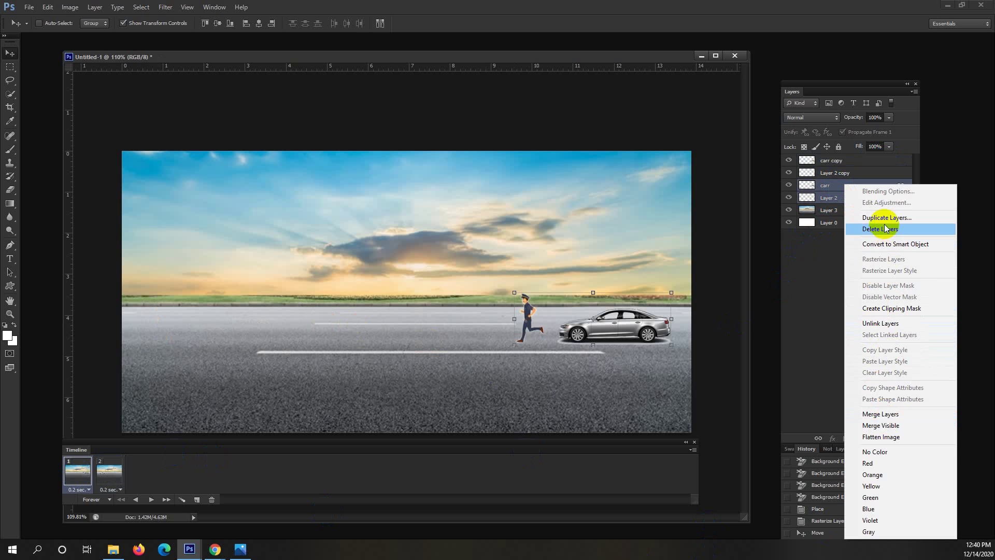
{"action": "left_click", "coordinate": [901, 216]}
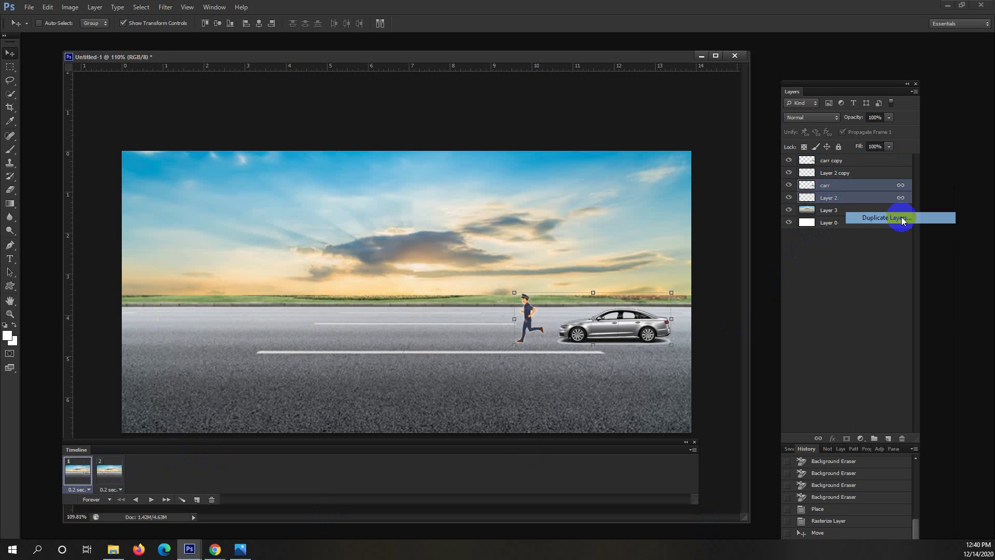
{"action": "left_click", "coordinate": [333, 205]}
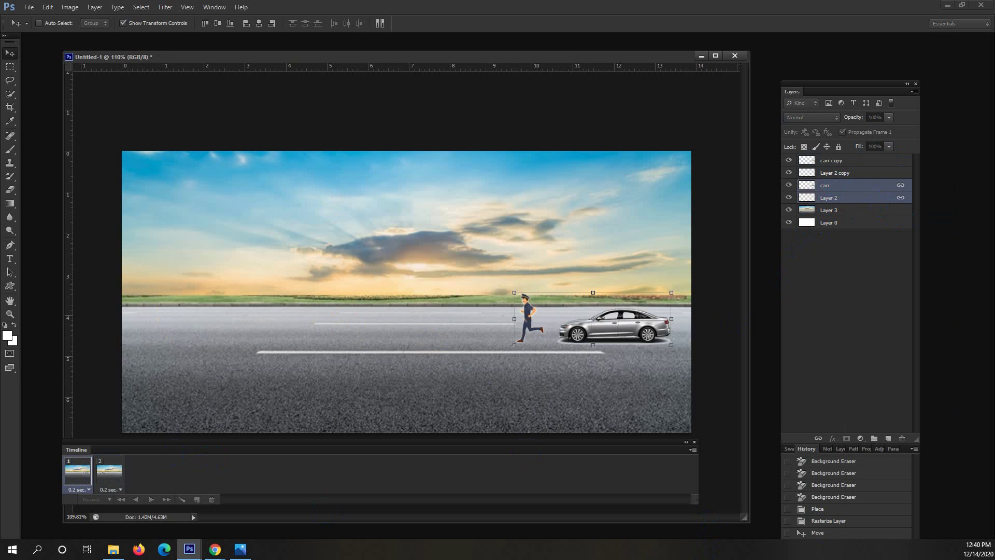
{"action": "key", "text": "ctrl+j"}
Delete frame 2 from the animation and select the original carr layer
{"action": "left_click", "coordinate": [113, 473]}
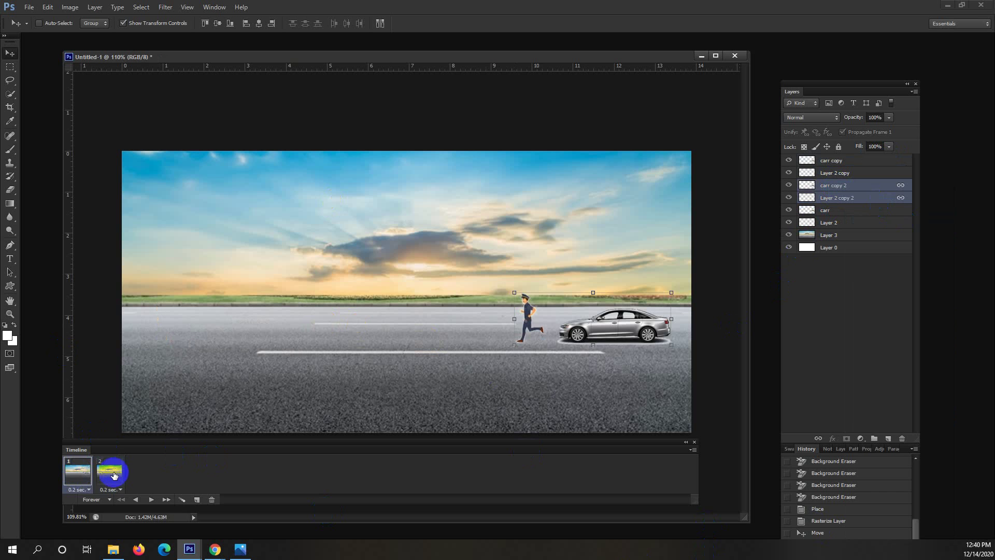
{"action": "key", "text": "ctrl+z"}
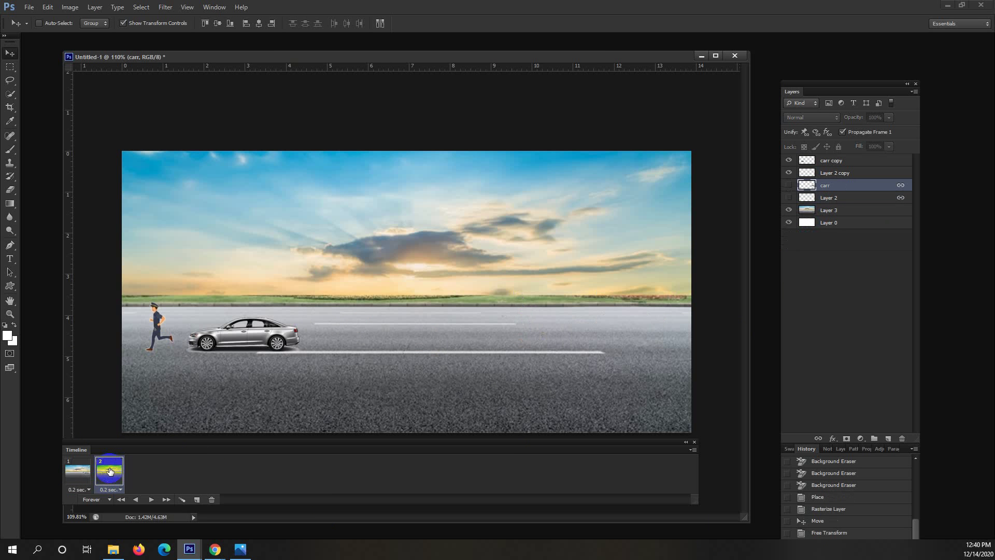
{"action": "key", "text": "ctrl+z"}
{"action": "left_click", "coordinate": [211, 499]}
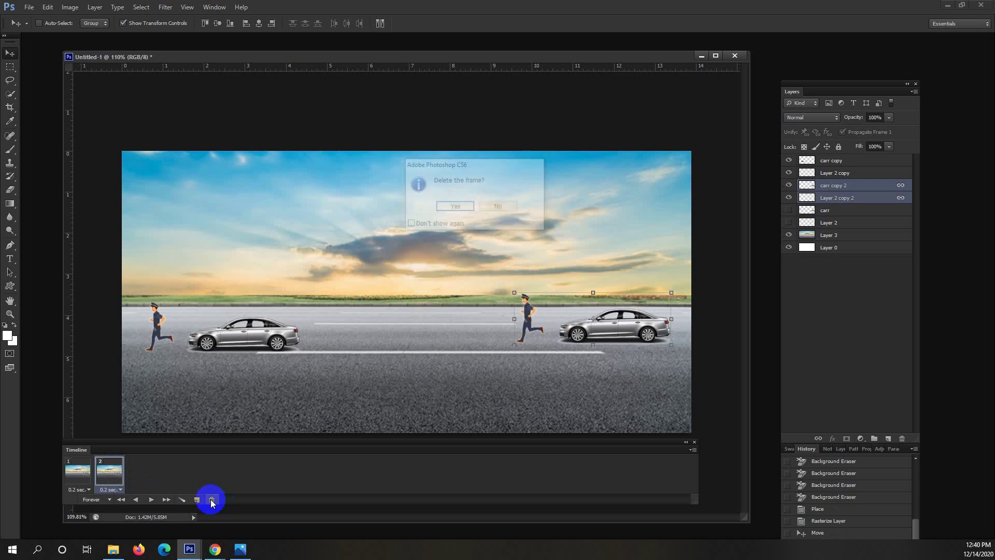
{"action": "left_click", "coordinate": [453, 208]}
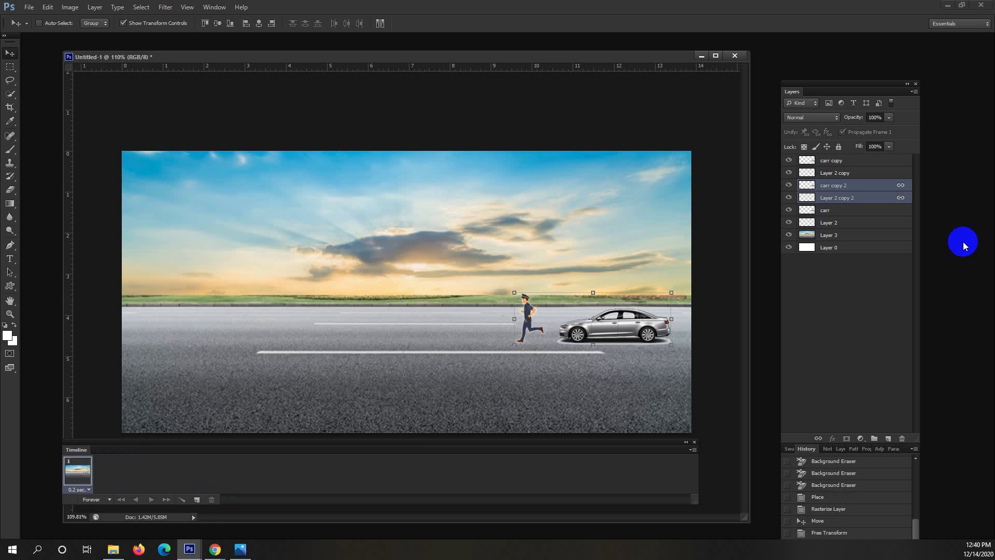
{"action": "left_click", "coordinate": [839, 217]}
{"action": "left_click", "coordinate": [839, 211]}
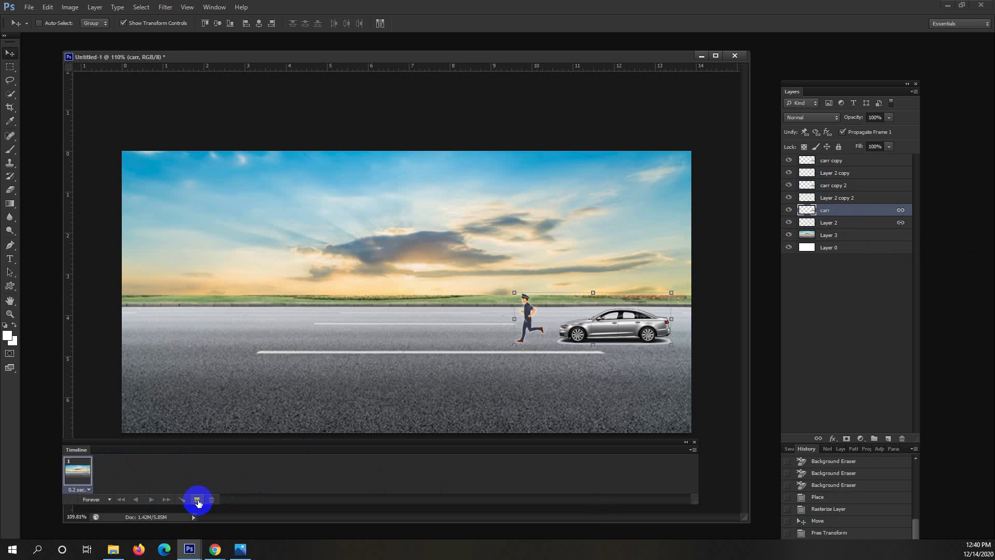
In a new frame 2, show only carr copy 2 and Layer 2 copy 2 over the background and move them about 2.8 in left
{"action": "left_click", "coordinate": [197, 500]}
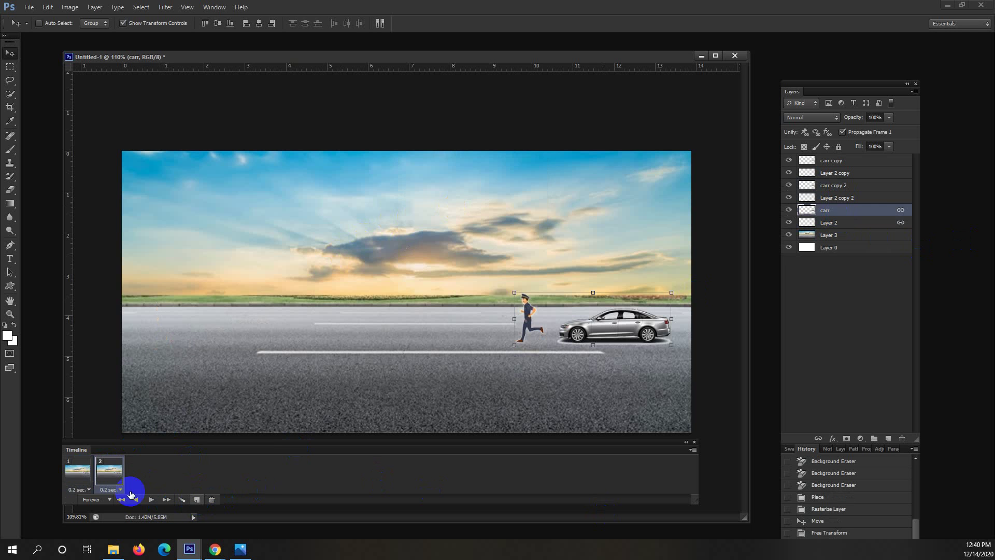
{"action": "left_click", "coordinate": [838, 199], "text": "ctrl"}
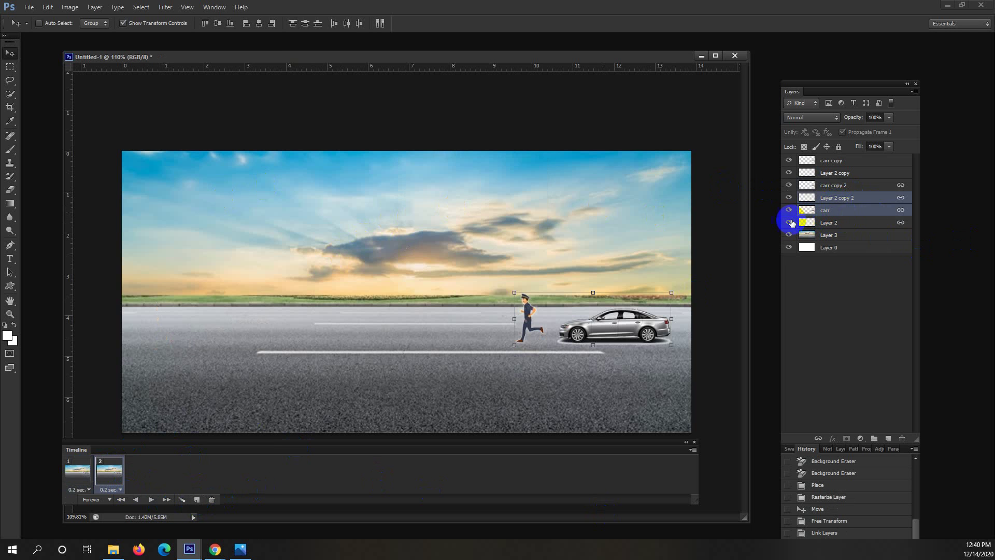
{"action": "left_click", "coordinate": [835, 200]}
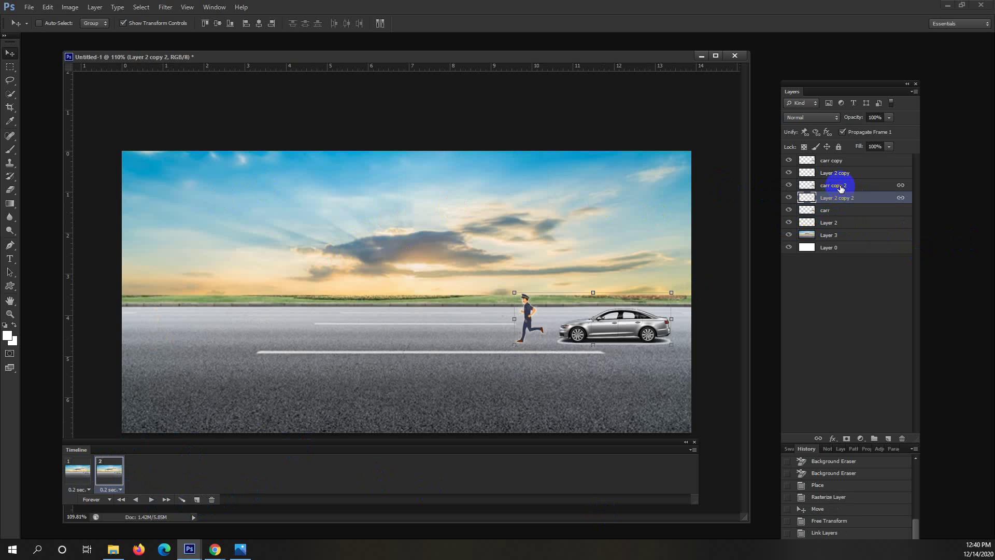
{"action": "left_click", "coordinate": [841, 186], "text": "ctrl"}
{"action": "left_click", "coordinate": [789, 222]}
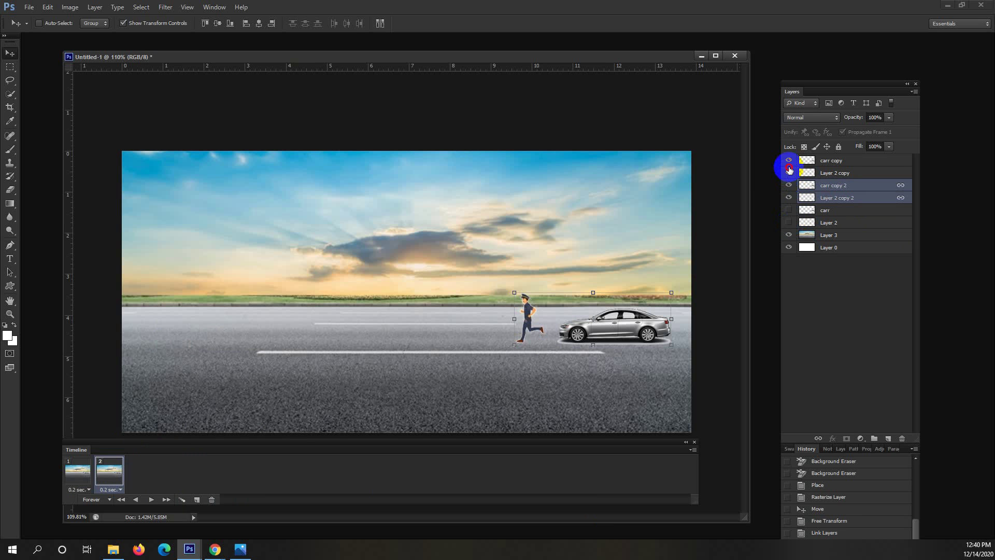
{"action": "left_click", "coordinate": [789, 162]}
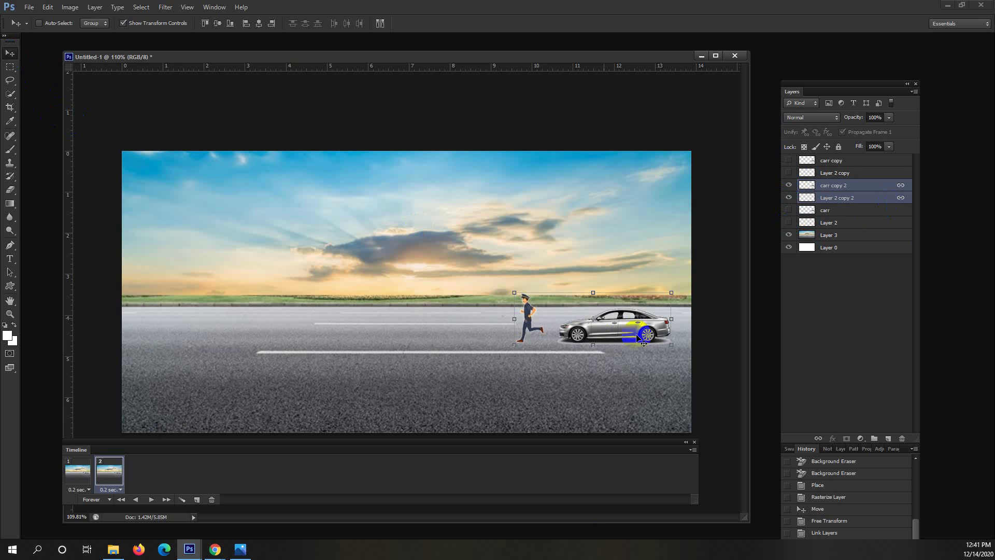
{"action": "left_click_drag", "start_coordinate": [641, 340], "coordinate": [552, 334]}
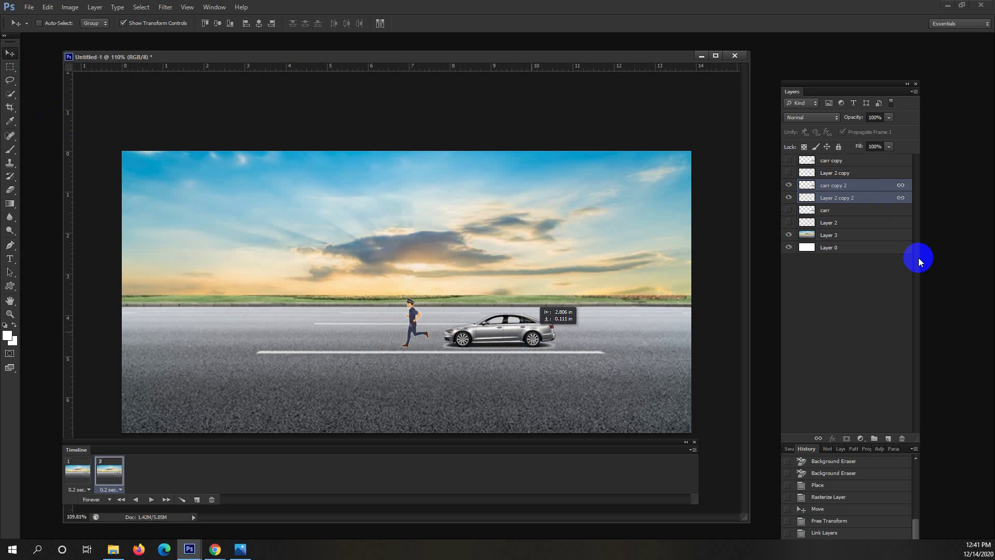
Duplicate the linked layers carr copy 2 and Layer 2 copy 2
{"action": "right_click", "coordinate": [852, 190]}
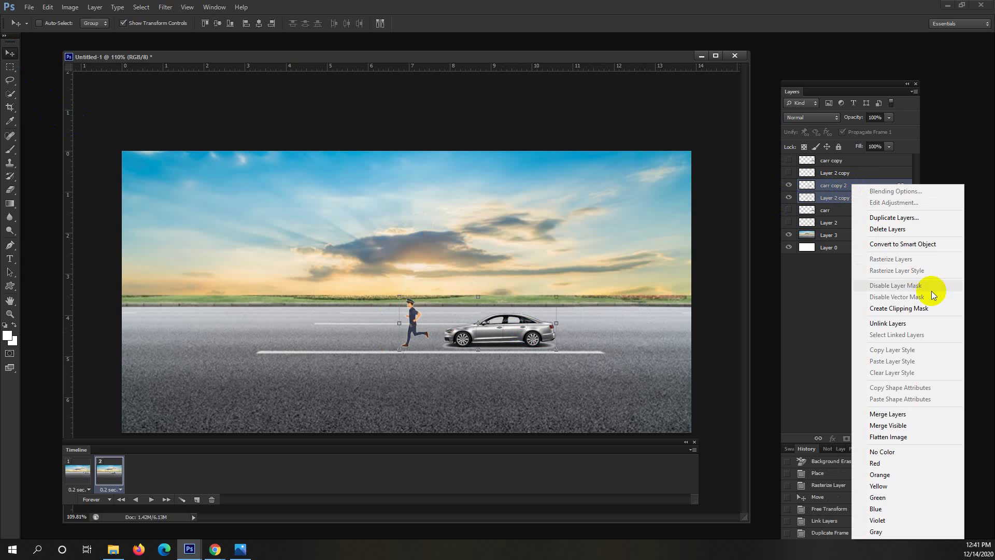
{"action": "left_click", "coordinate": [910, 219]}
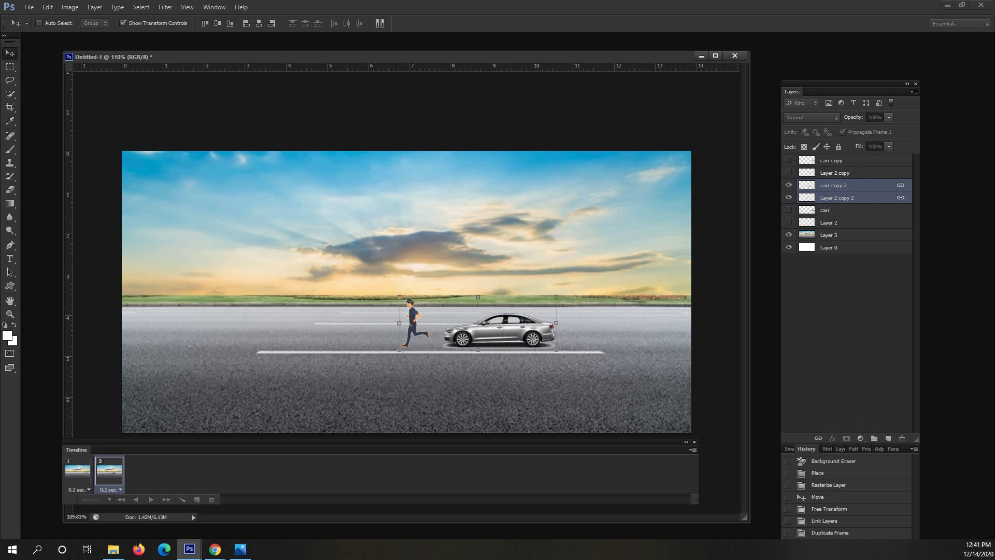
{"action": "left_click", "coordinate": [899, 181]}
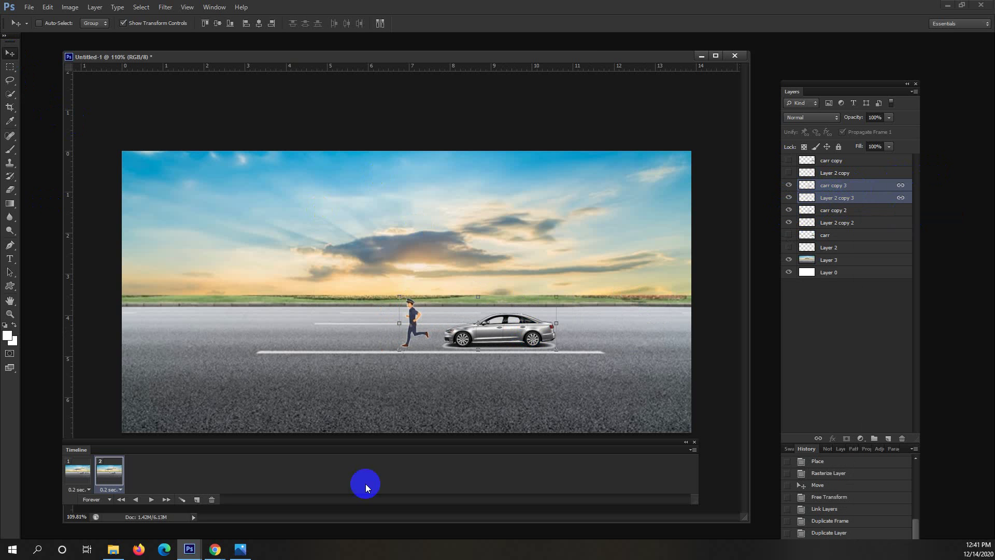
In a new frame 3, hide carr copy 2 and Layer 2 copy 2 and move the newly duplicated pair further left along the road
{"action": "left_click", "coordinate": [196, 497]}
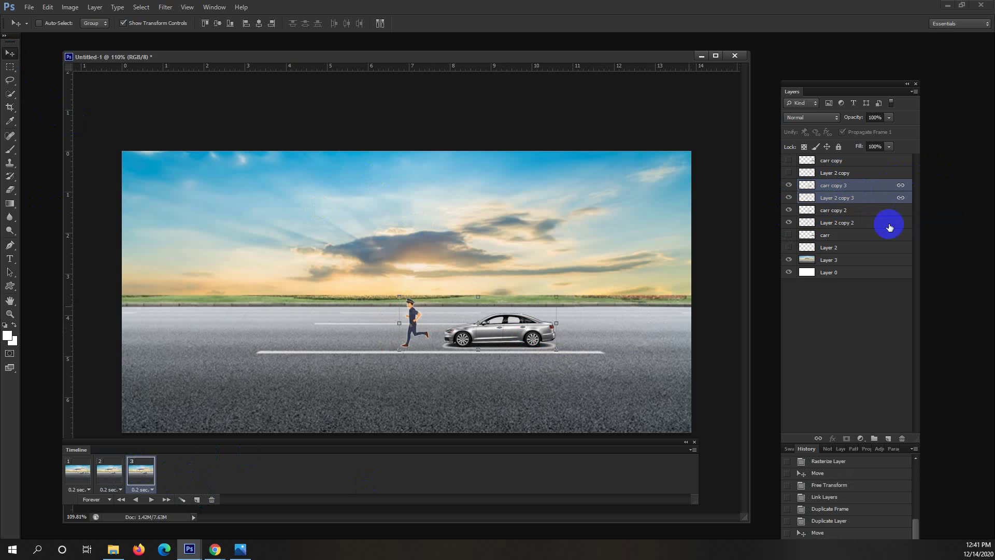
{"action": "left_click", "coordinate": [789, 223]}
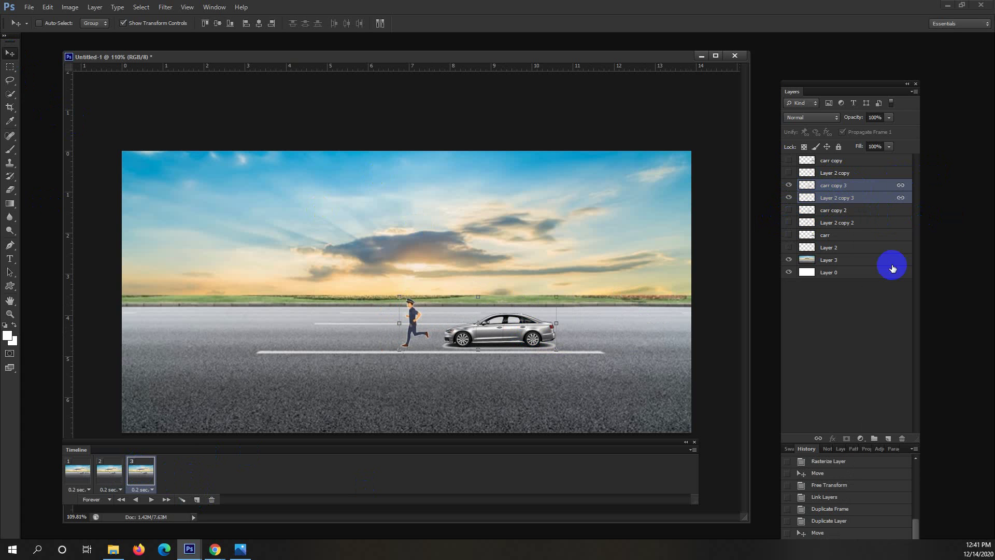
{"action": "left_click_drag", "start_coordinate": [504, 302], "coordinate": [402, 326]}
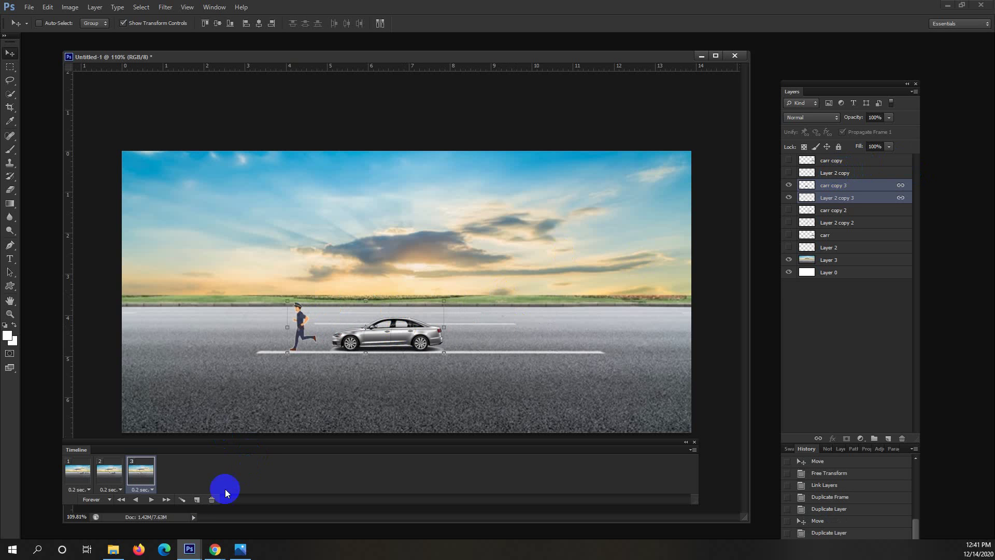
In a new frame 4, show only carr copy and Layer 2 copy over the background and move them to the road's left end
{"action": "left_click", "coordinate": [196, 500]}
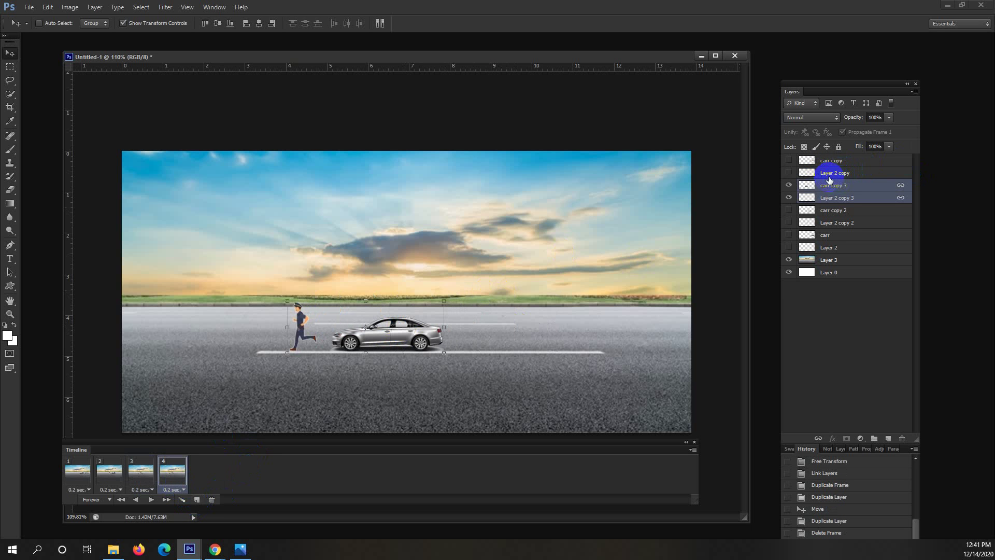
{"action": "left_click", "coordinate": [793, 177]}
{"action": "left_click_drag", "start_coordinate": [788, 160], "coordinate": [788, 190]}
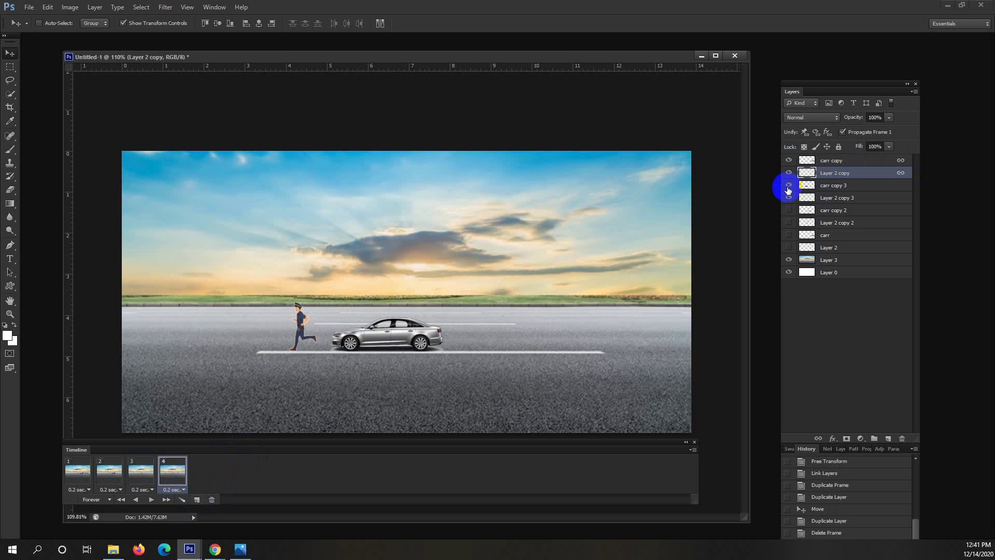
{"action": "left_click", "coordinate": [788, 200]}
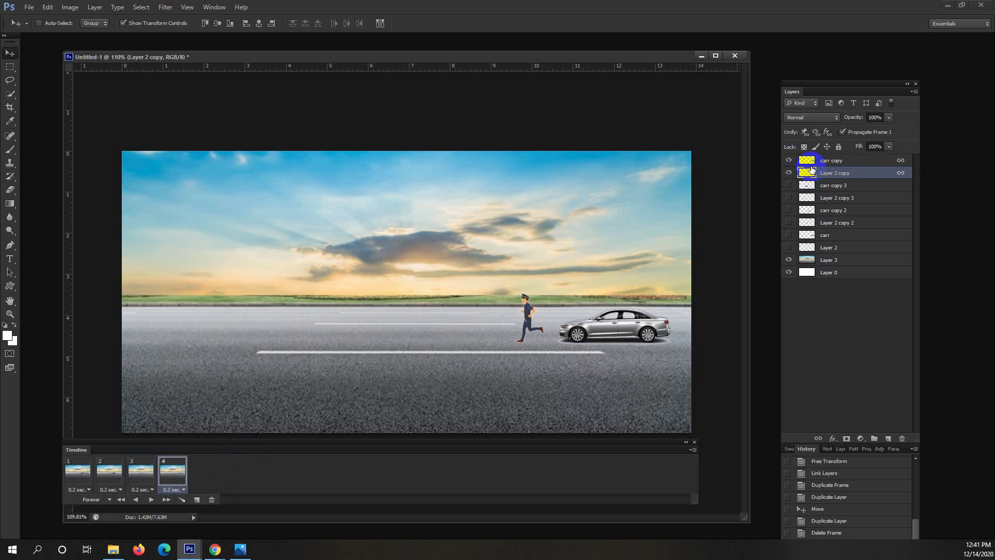
{"action": "left_click", "coordinate": [567, 251]}
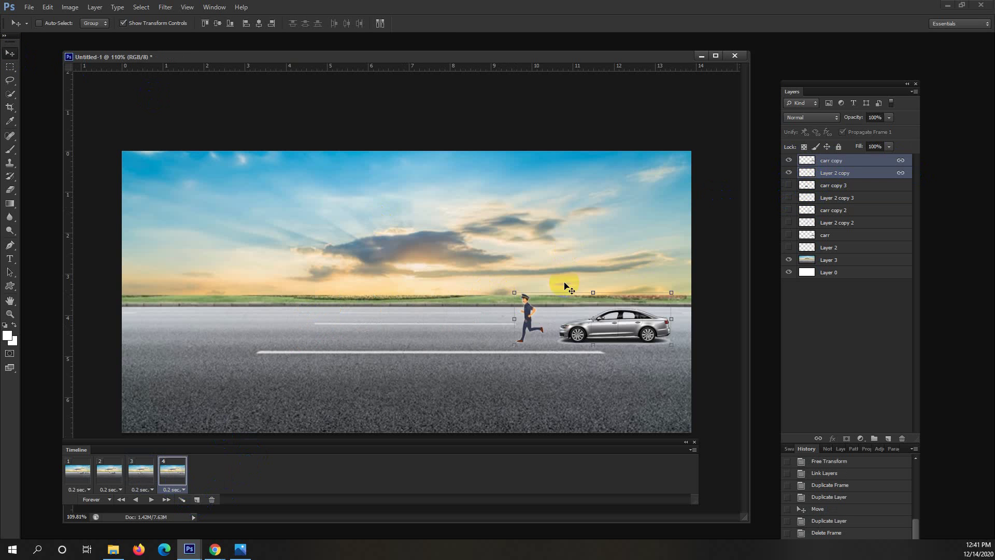
{"action": "left_click_drag", "start_coordinate": [605, 322], "coordinate": [263, 332]}
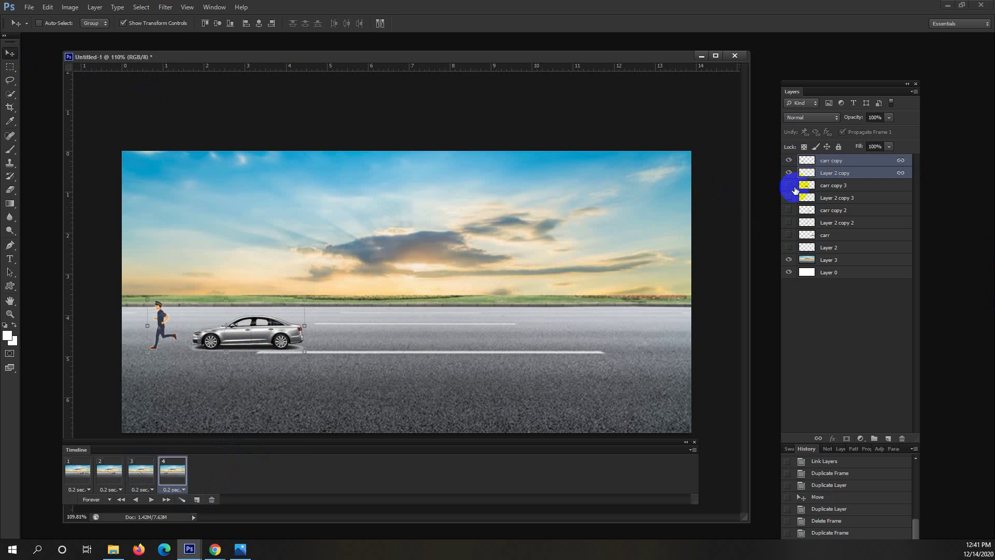
Show only the carr and Layer 2 pair in frame 1, and only carr copy 2 and Layer 2 copy 2 in frame 2, over the background
{"action": "left_click", "coordinate": [74, 477]}
{"action": "left_click", "coordinate": [797, 246]}
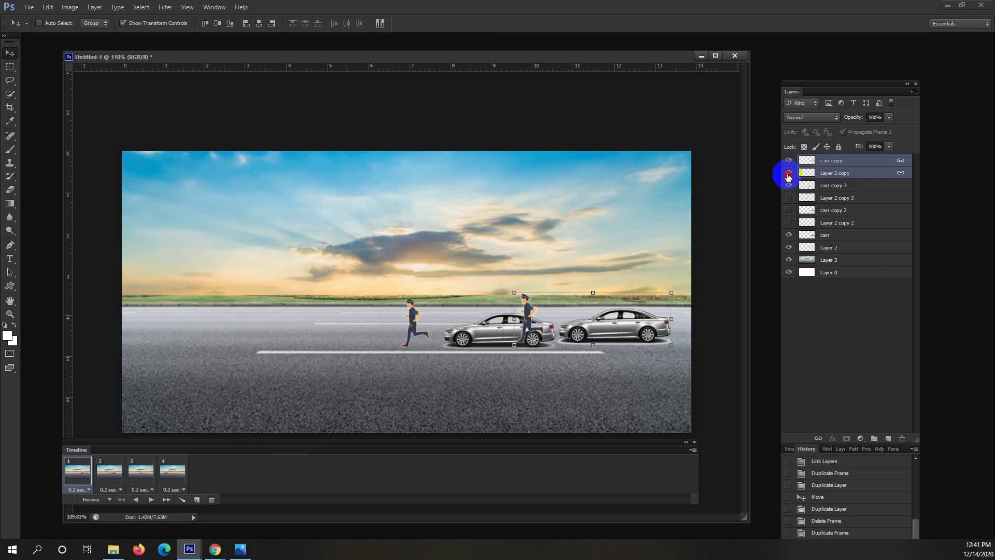
{"action": "left_click_drag", "start_coordinate": [788, 179], "coordinate": [787, 239]}
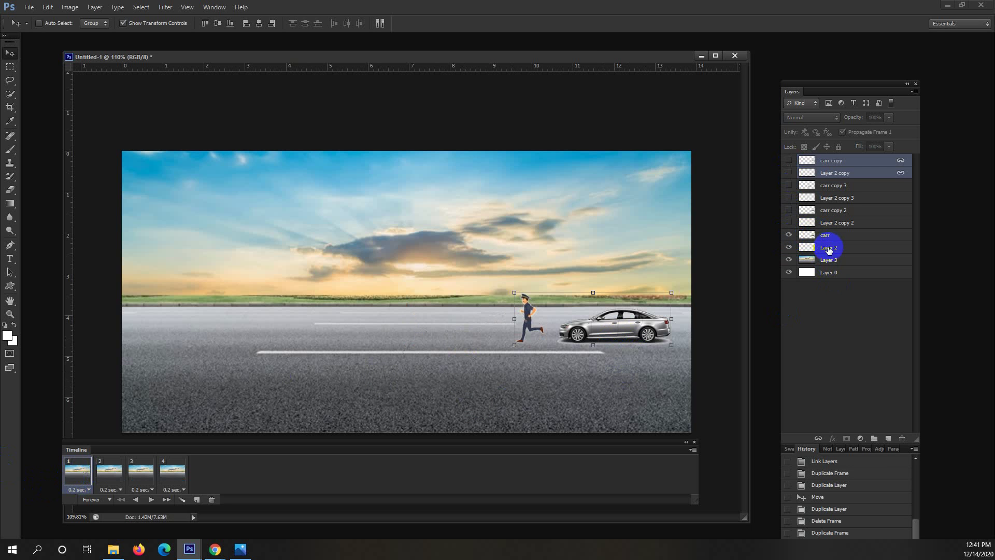
{"action": "left_click", "coordinate": [110, 470]}
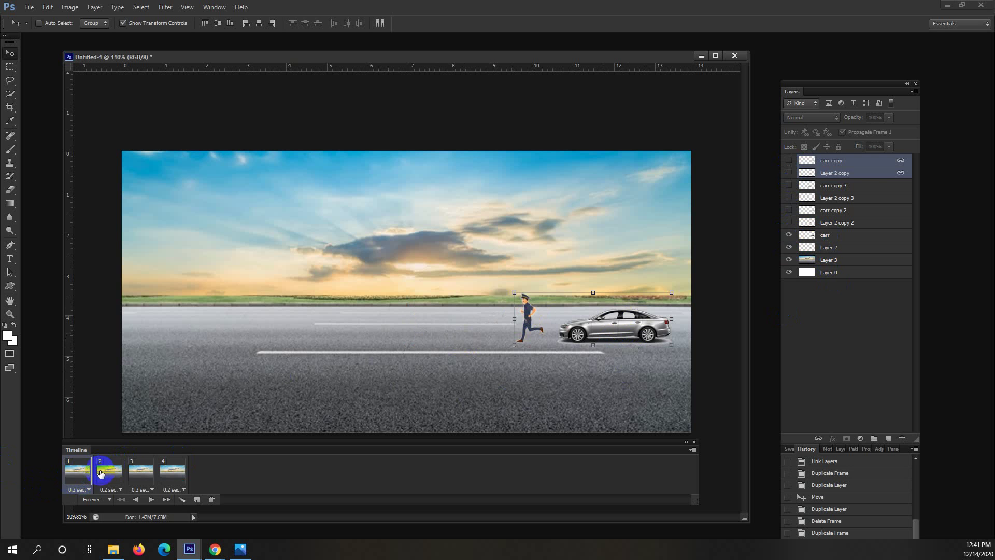
{"action": "left_click_drag", "start_coordinate": [788, 247], "coordinate": [792, 238]}
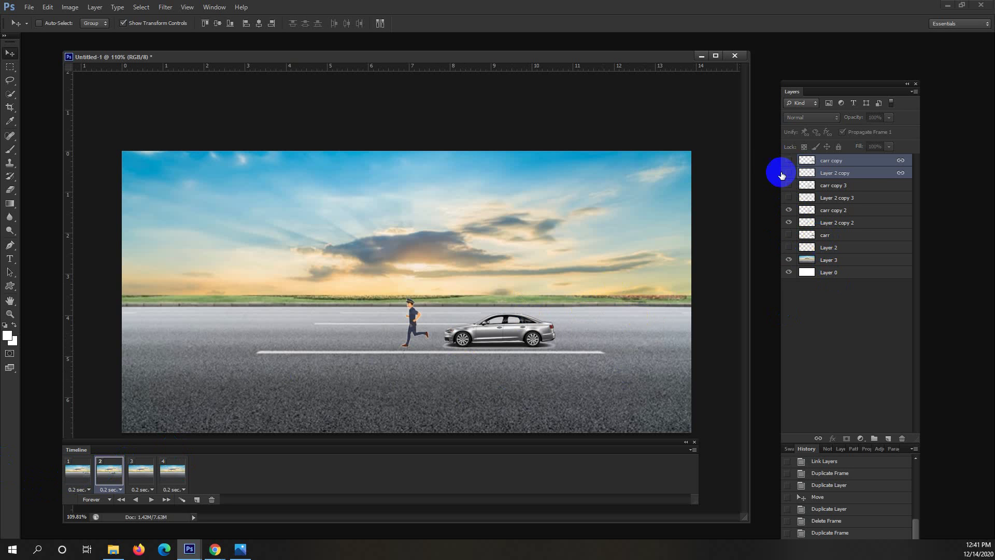
Show only carr copy 3 and Layer 2 copy 3 in frame 3, and only carr copy and Layer 2 copy in frame 4, over the background
{"action": "left_click", "coordinate": [150, 472]}
{"action": "left_click_drag", "start_coordinate": [789, 222], "coordinate": [792, 210]}
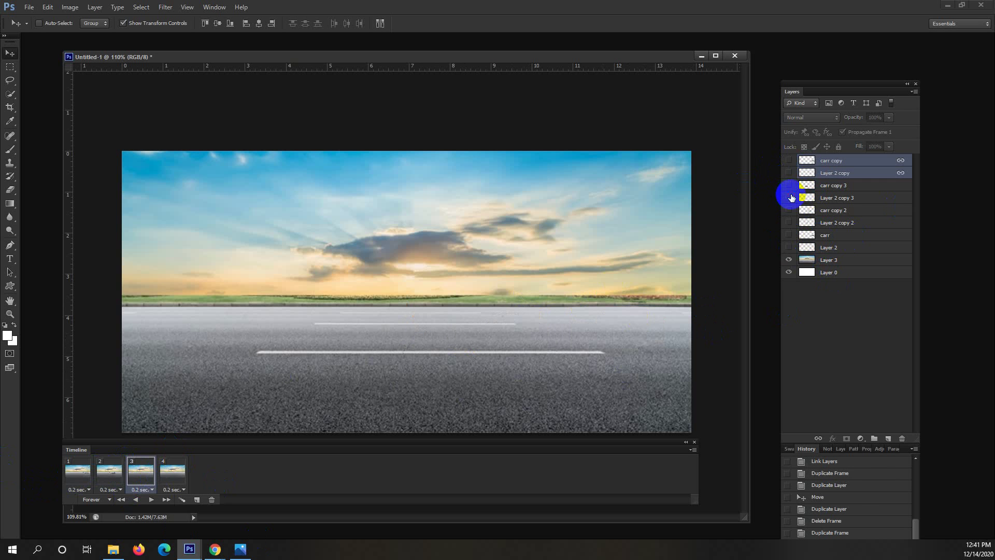
{"action": "left_click", "coordinate": [789, 185]}
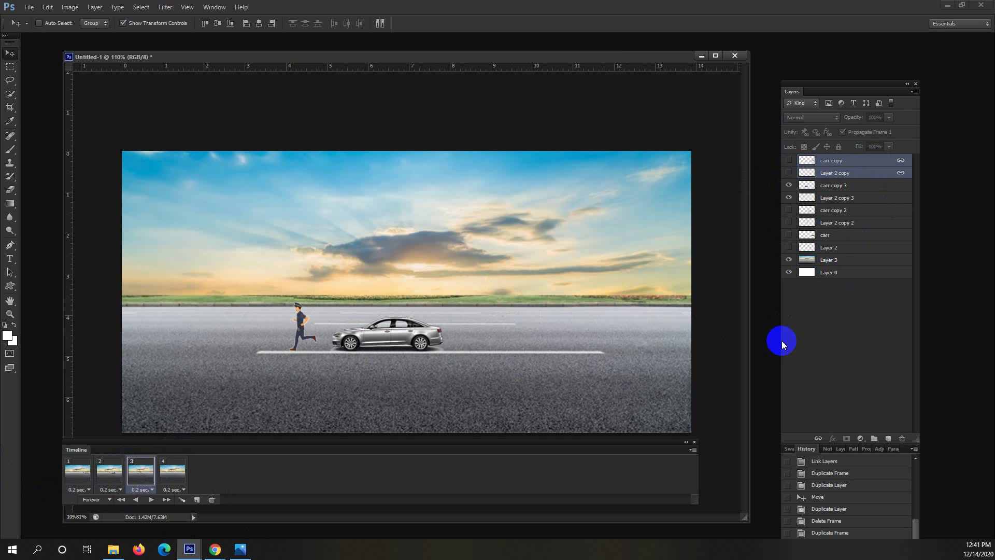
{"action": "left_click", "coordinate": [170, 485]}
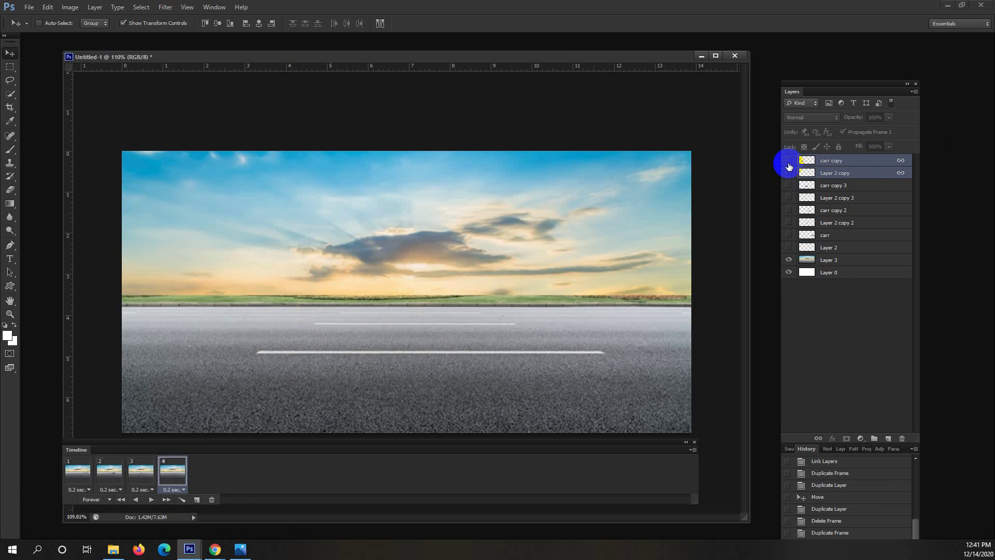
{"action": "left_click_drag", "start_coordinate": [788, 165], "coordinate": [789, 173]}
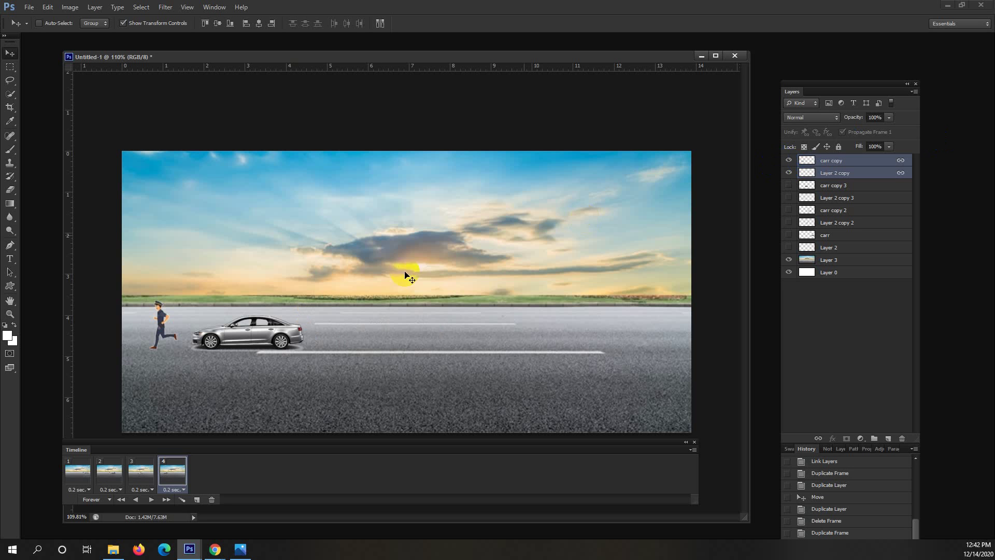
Play the four-frame animation to check the motion and view the delay choices of frame 1
{"action": "left_click", "coordinate": [95, 471]}
{"action": "left_click", "coordinate": [174, 470], "text": "shift"}
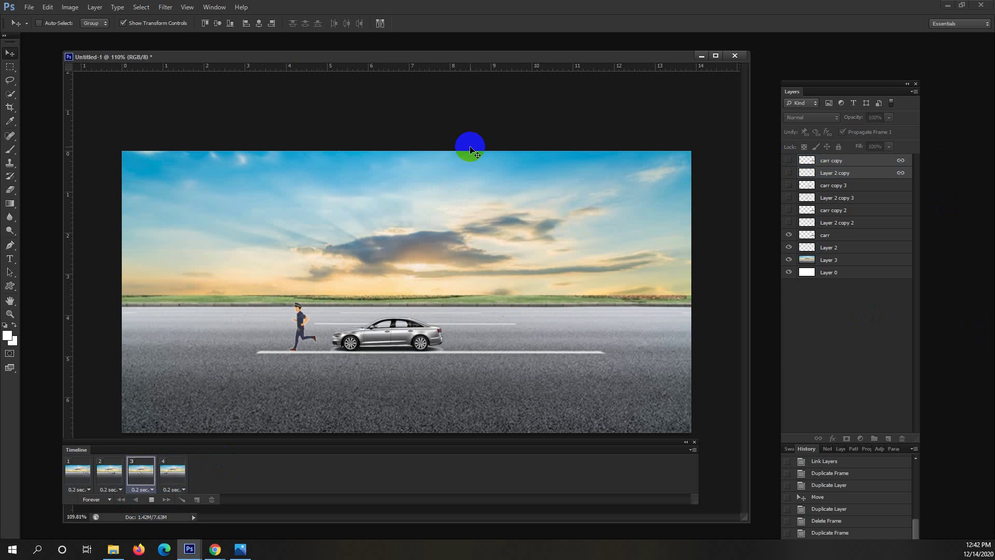
{"action": "left_click", "coordinate": [79, 489]}
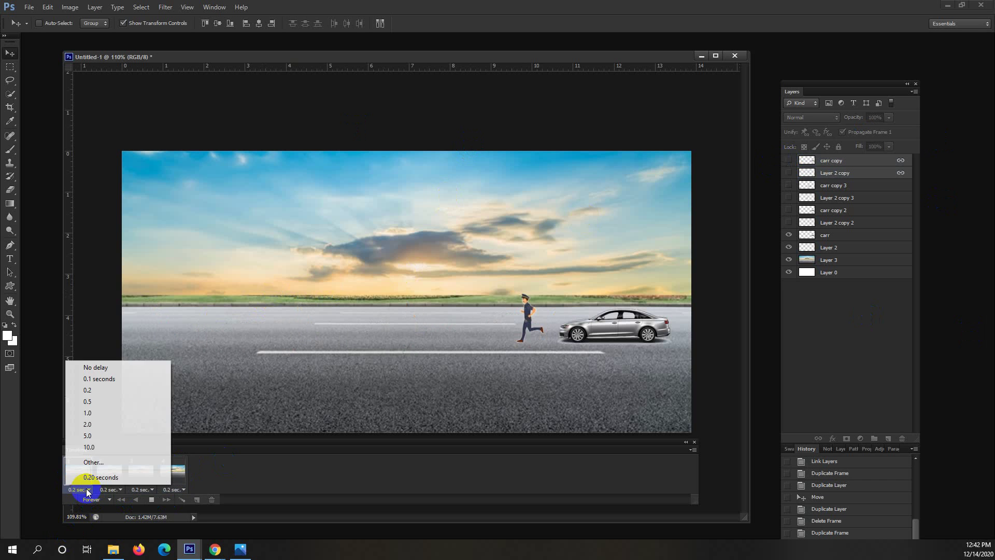
{"action": "left_click", "coordinate": [227, 481]}
Set the delay of all four frames to 1.0 second and play the animation
{"action": "left_click", "coordinate": [173, 471]}
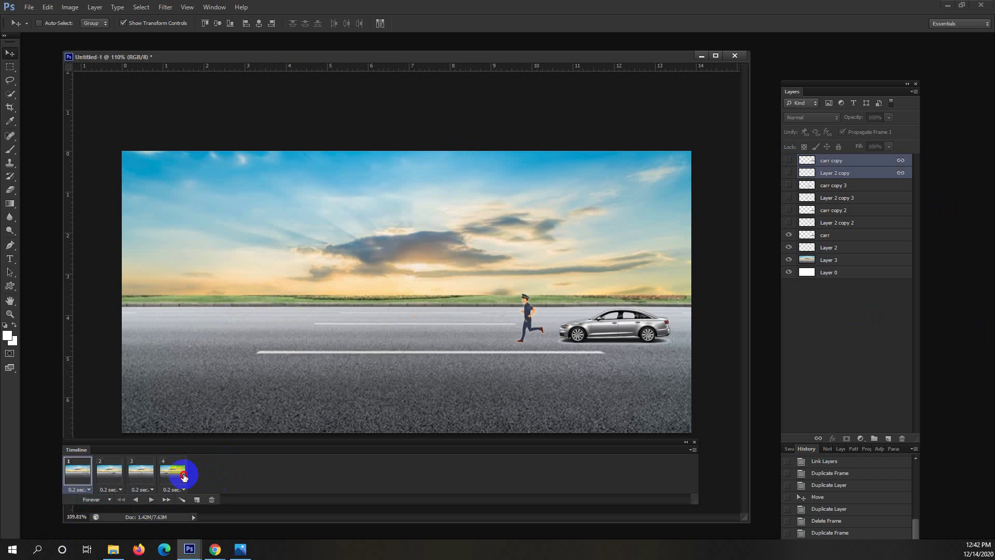
{"action": "left_click", "coordinate": [67, 473], "text": "shift"}
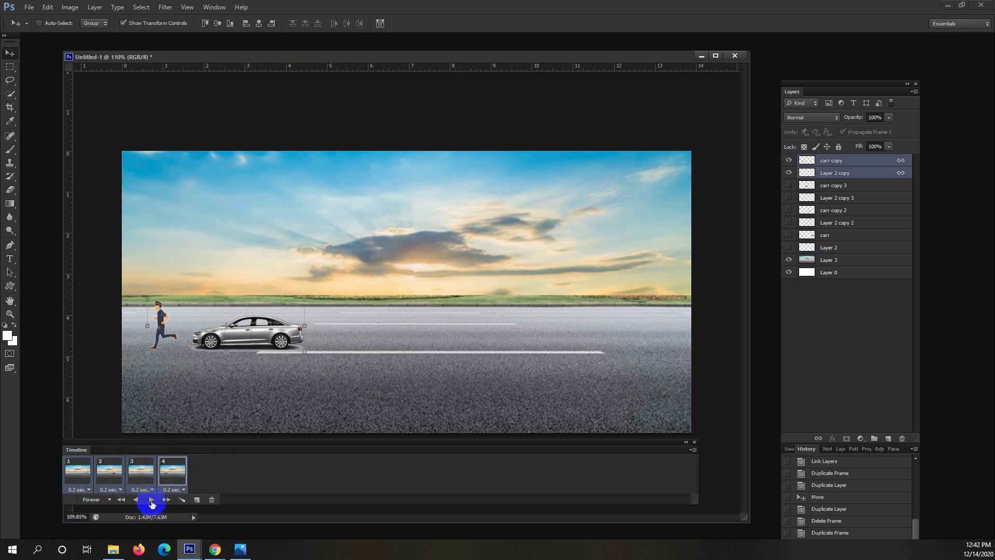
{"action": "left_click", "coordinate": [88, 489]}
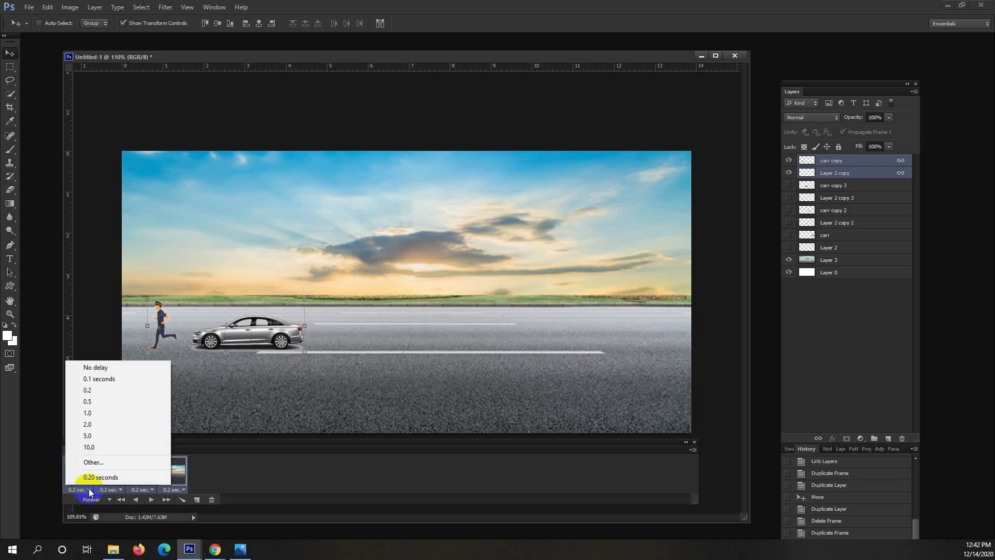
{"action": "left_click", "coordinate": [133, 415]}
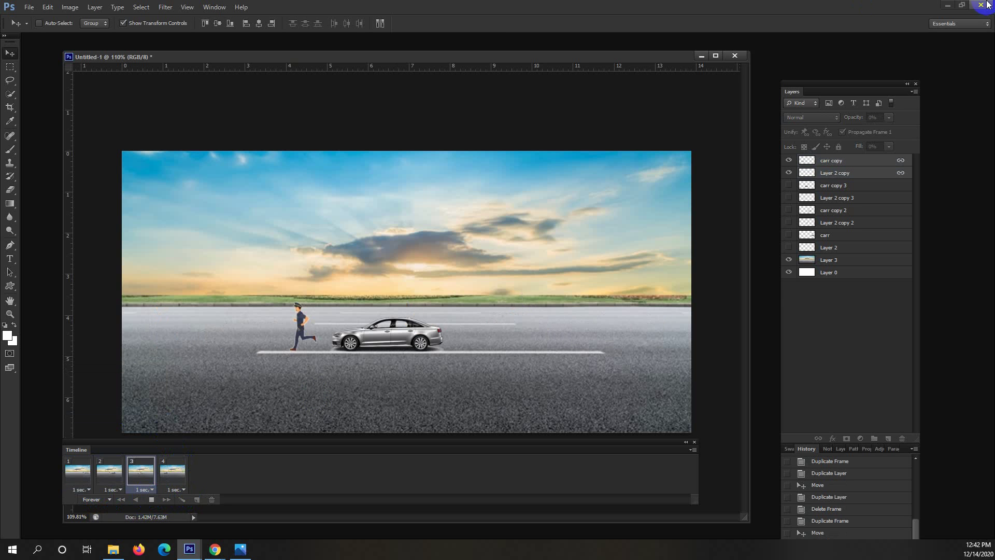
{"action": "left_click", "coordinate": [318, 384]}
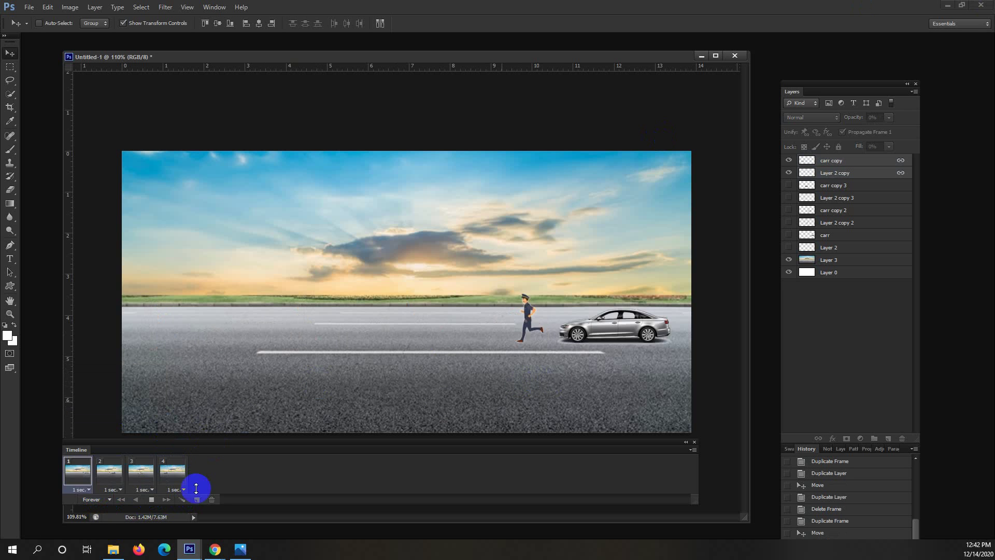
Set the delay of frame 1 to 0.5 seconds and play the animation again
{"action": "left_click", "coordinate": [87, 489]}
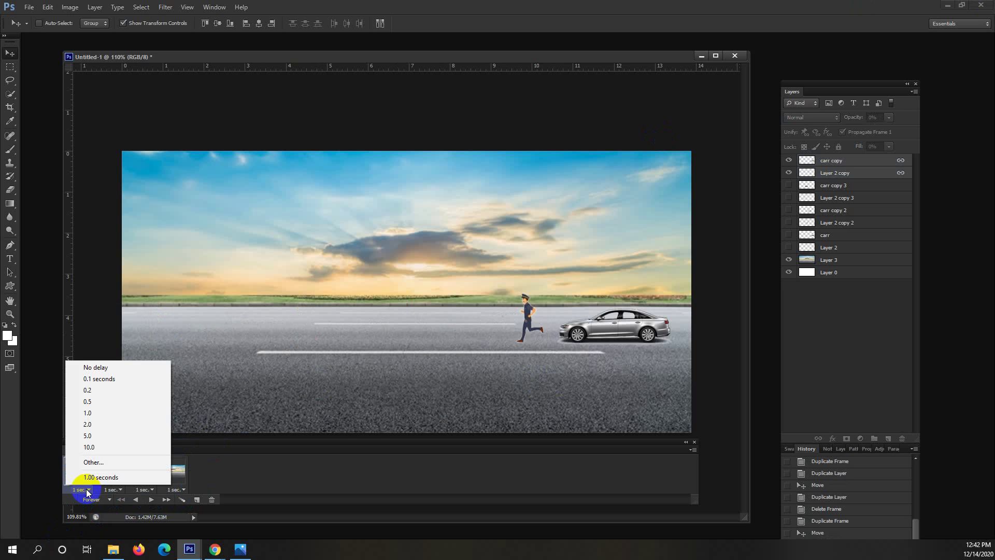
{"action": "left_click", "coordinate": [126, 401]}
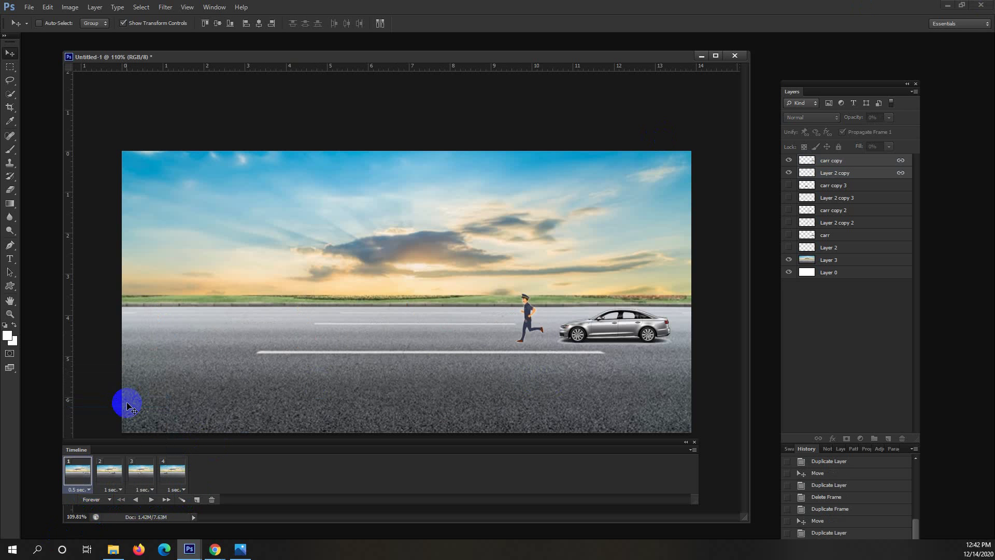
{"action": "left_click", "coordinate": [136, 499]}
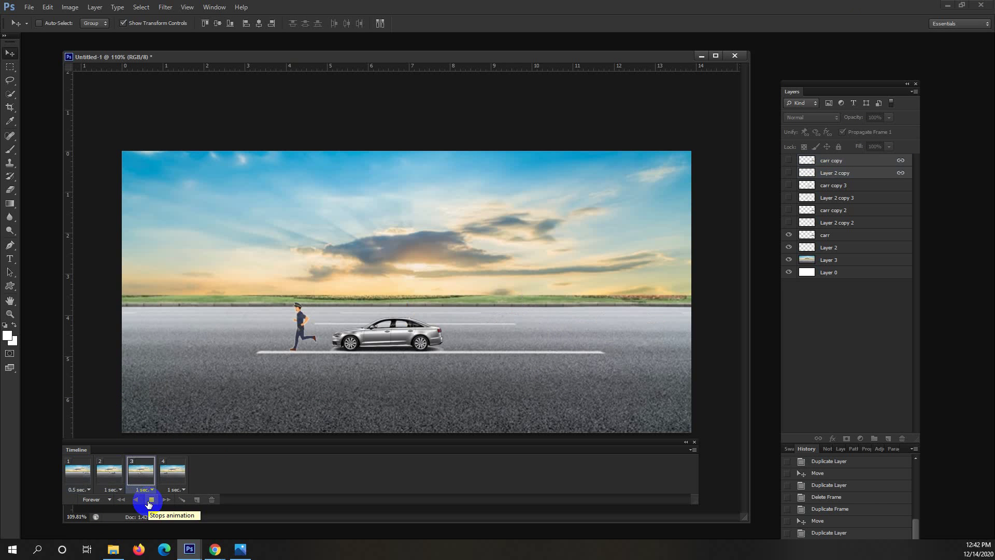
Set the delay of all four frames to 0.5 seconds and play the animation
{"action": "left_click", "coordinate": [78, 467]}
{"action": "left_click", "coordinate": [109, 467], "text": "shift"}
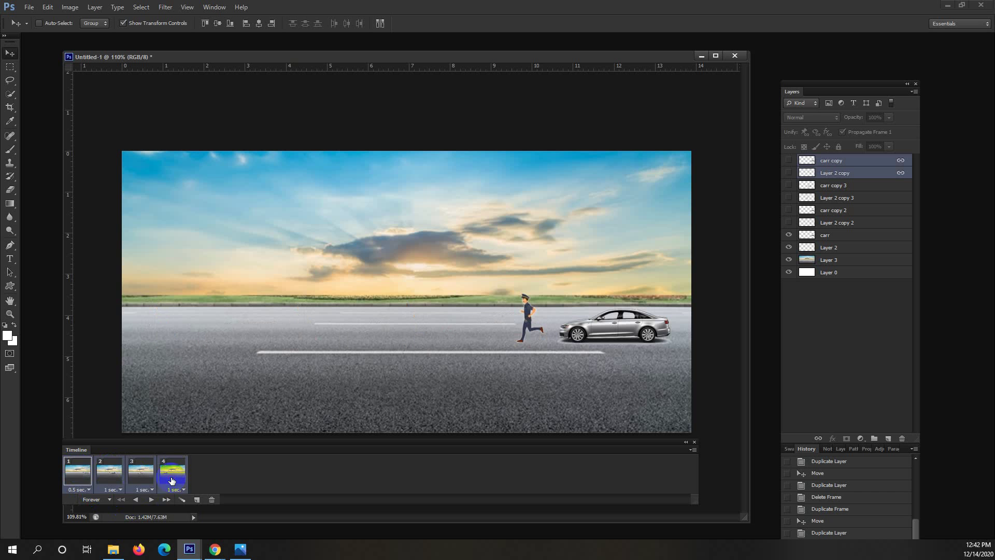
{"action": "left_click", "coordinate": [88, 490]}
{"action": "left_click", "coordinate": [106, 402]}
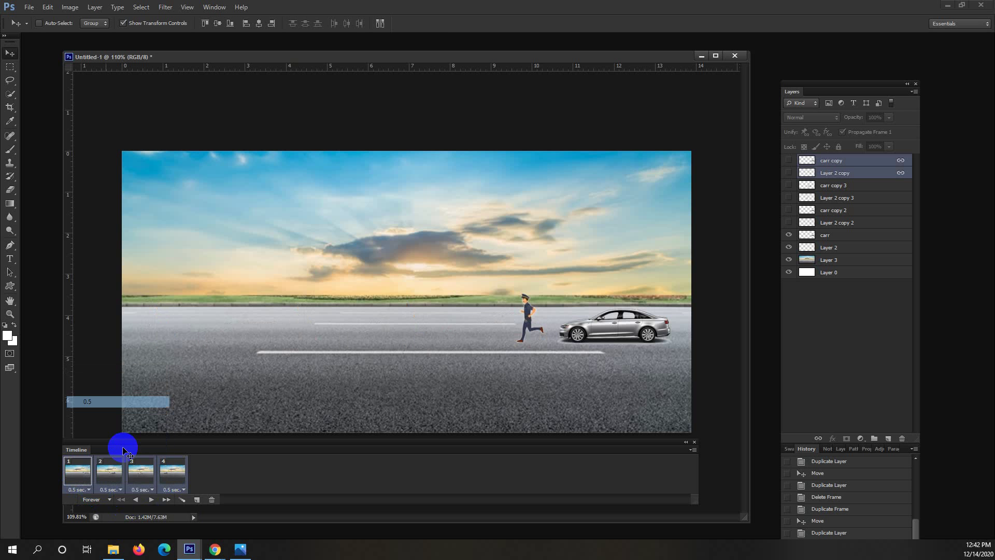
{"action": "left_click", "coordinate": [150, 499]}
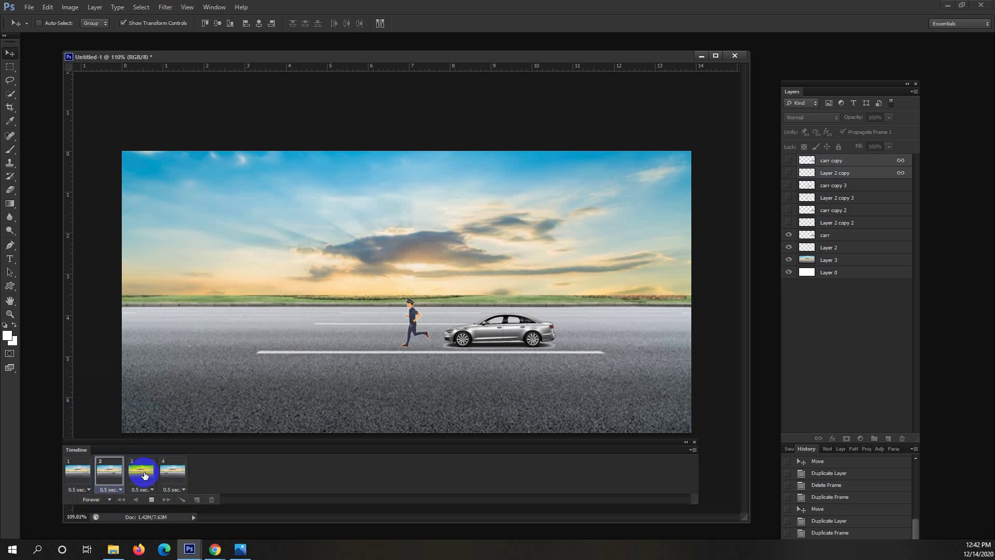
Stop playback, set the delay of all four frames to 0.2 seconds, and play the animation
{"action": "left_click", "coordinate": [168, 478]}
{"action": "left_click", "coordinate": [90, 476]}
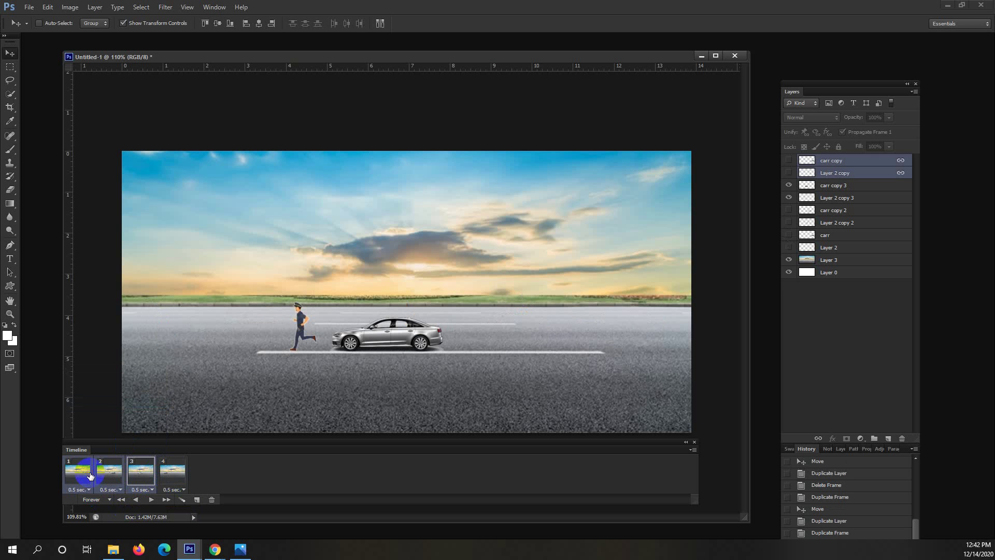
{"action": "left_click", "coordinate": [170, 475]}
{"action": "left_click", "coordinate": [85, 475]}
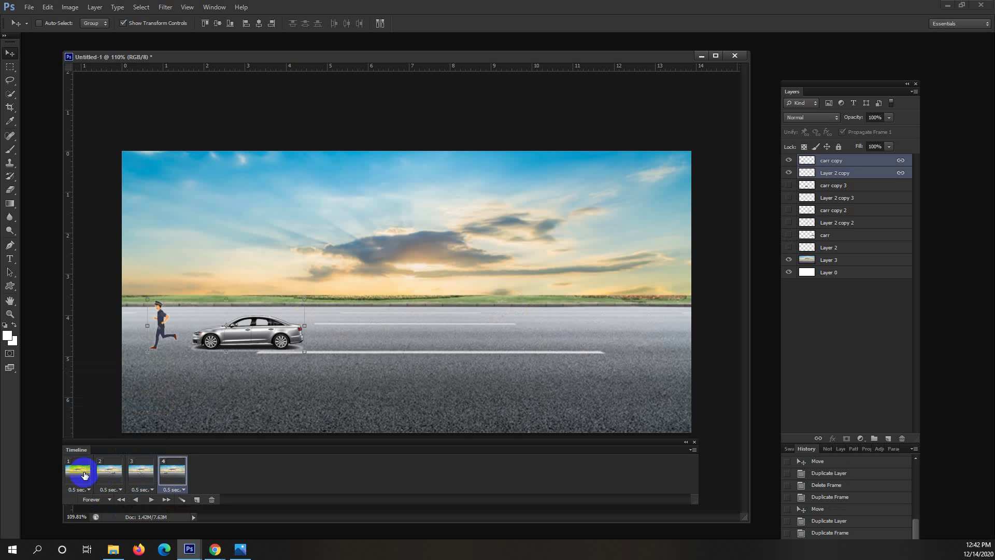
{"action": "left_click", "coordinate": [86, 490]}
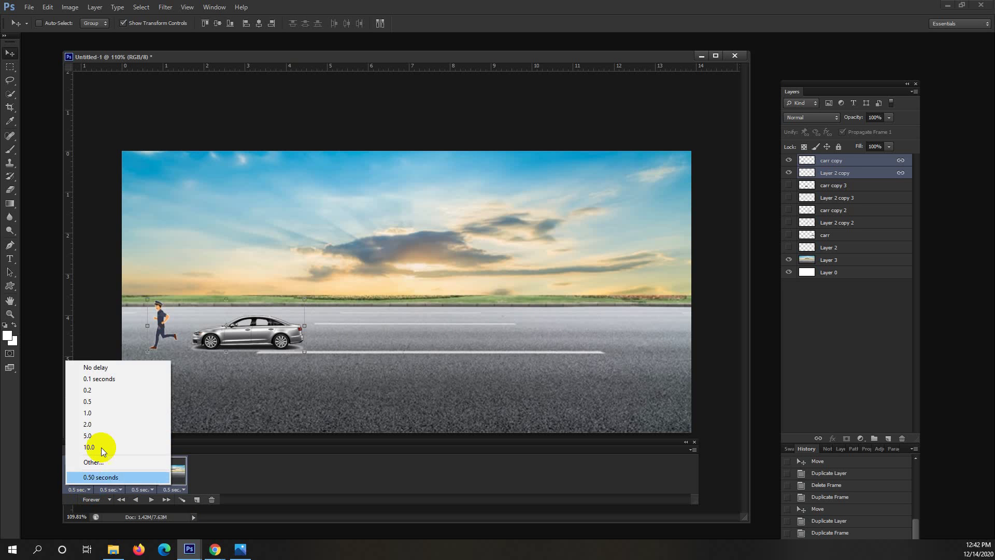
{"action": "left_click", "coordinate": [108, 394]}
{"action": "left_click", "coordinate": [223, 377]}
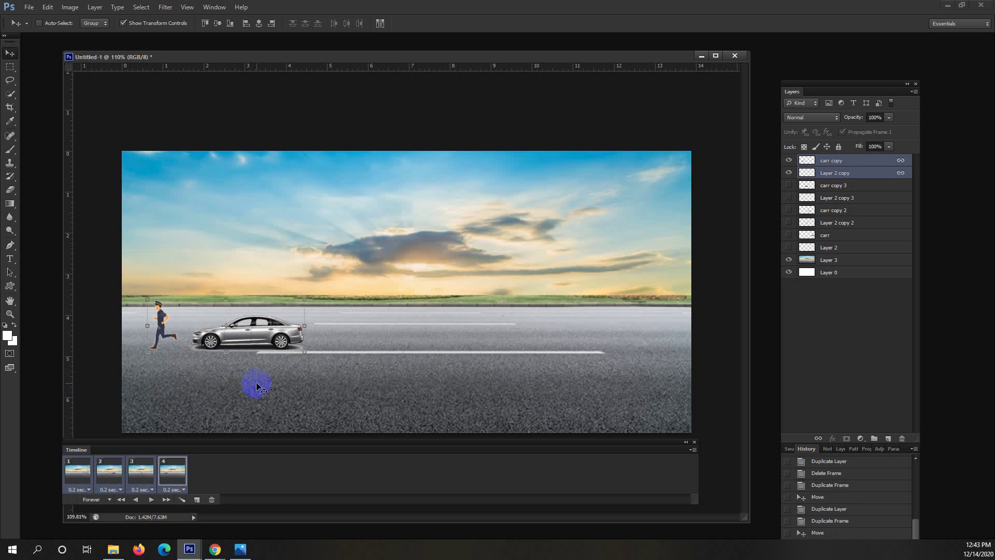
{"action": "left_click", "coordinate": [152, 500]}
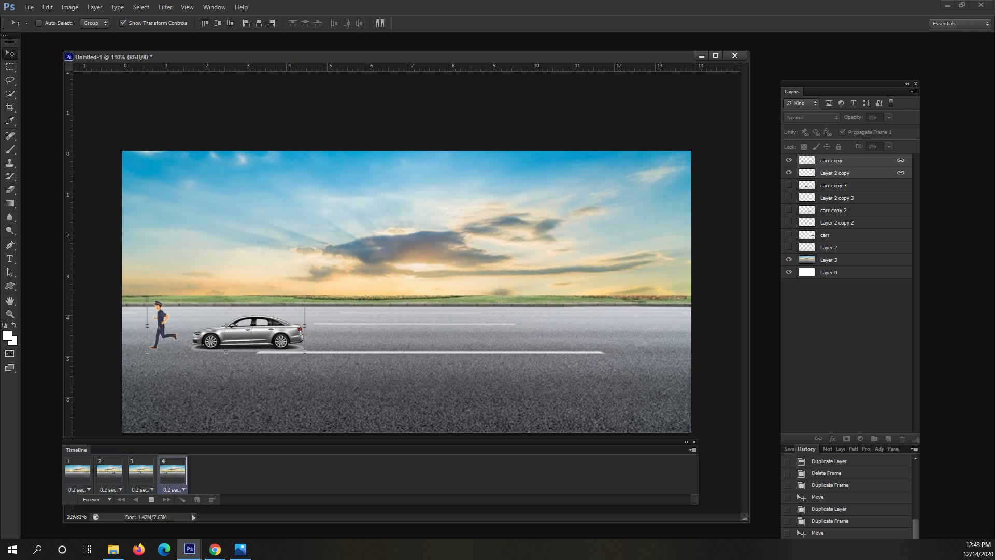
Select all four frames and view the delay choices of frame 2 without picking one
{"action": "left_click", "coordinate": [78, 472]}
{"action": "left_click", "coordinate": [174, 474]}
{"action": "left_click", "coordinate": [175, 474], "text": "shift"}
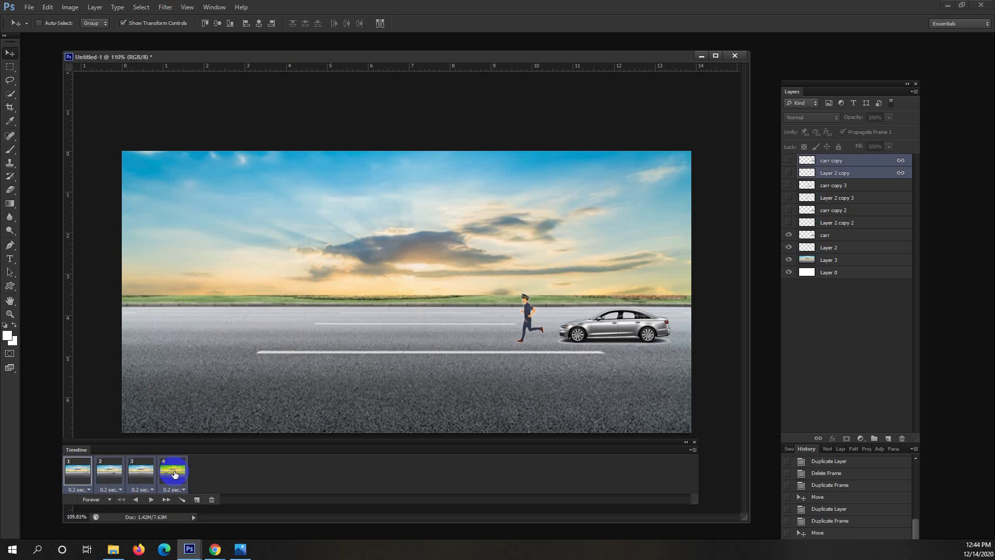
{"action": "left_click", "coordinate": [102, 490]}
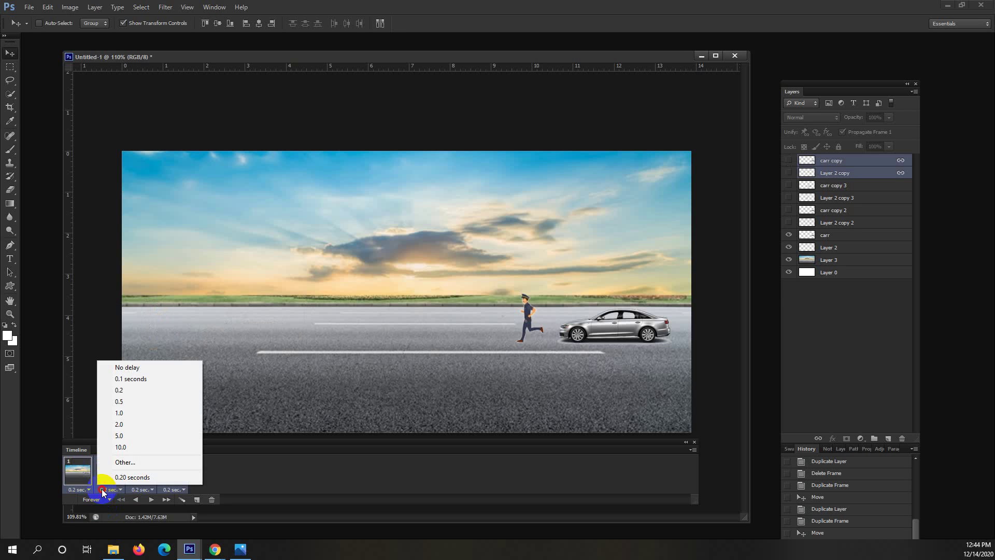
{"action": "left_click", "coordinate": [103, 485]}
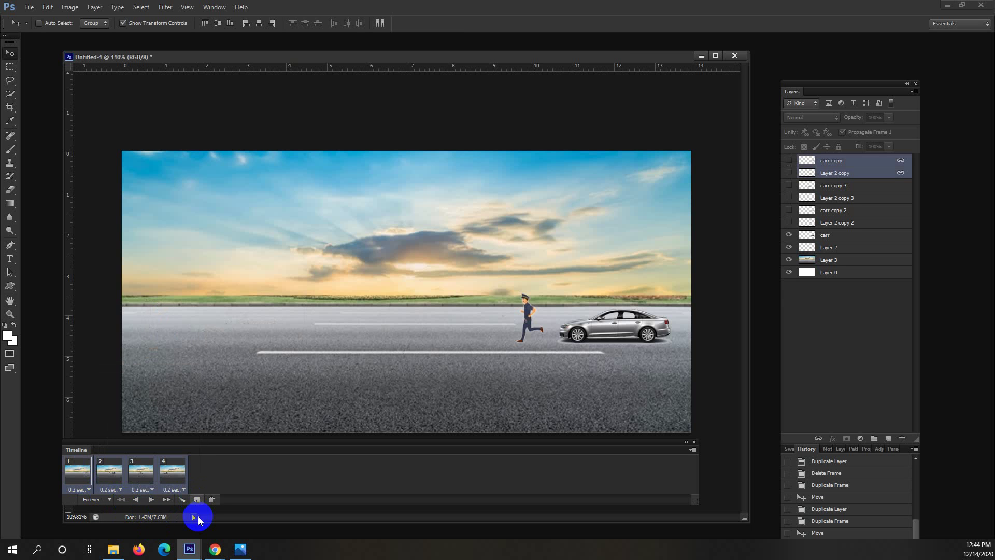
Set the animation's looping option to Once and play it
{"action": "left_click", "coordinate": [109, 500]}
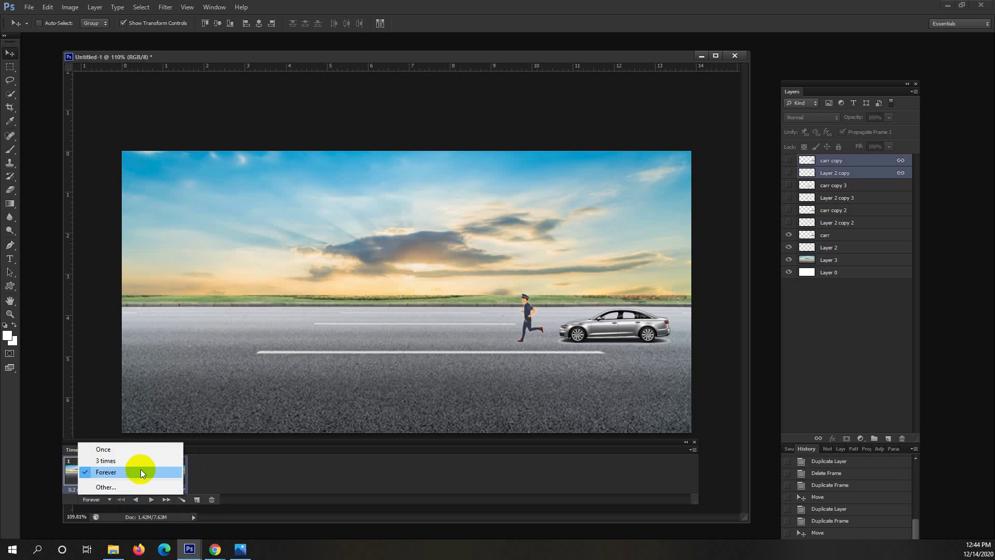
{"action": "left_click", "coordinate": [111, 501]}
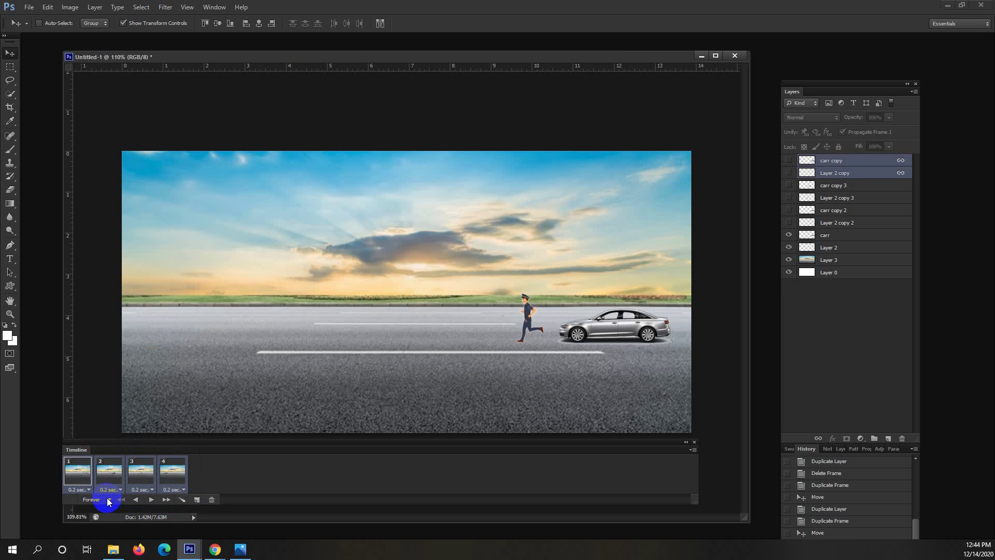
{"action": "left_click", "coordinate": [109, 500]}
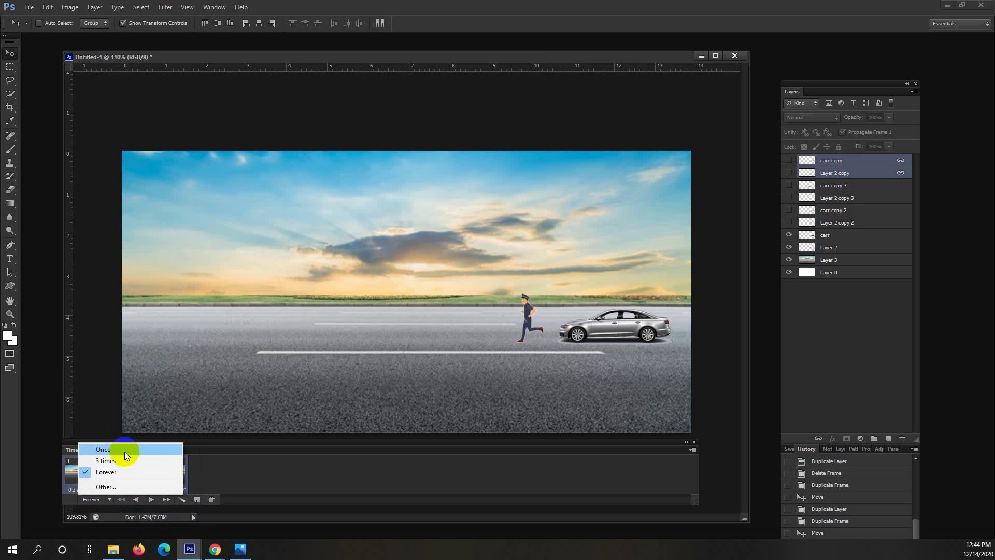
{"action": "left_click", "coordinate": [125, 455]}
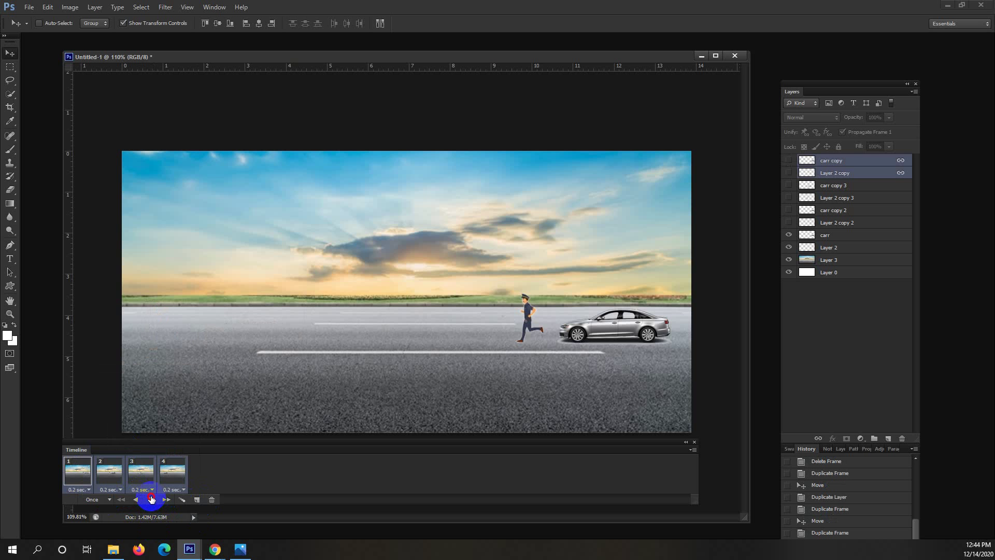
{"action": "left_click", "coordinate": [150, 498]}
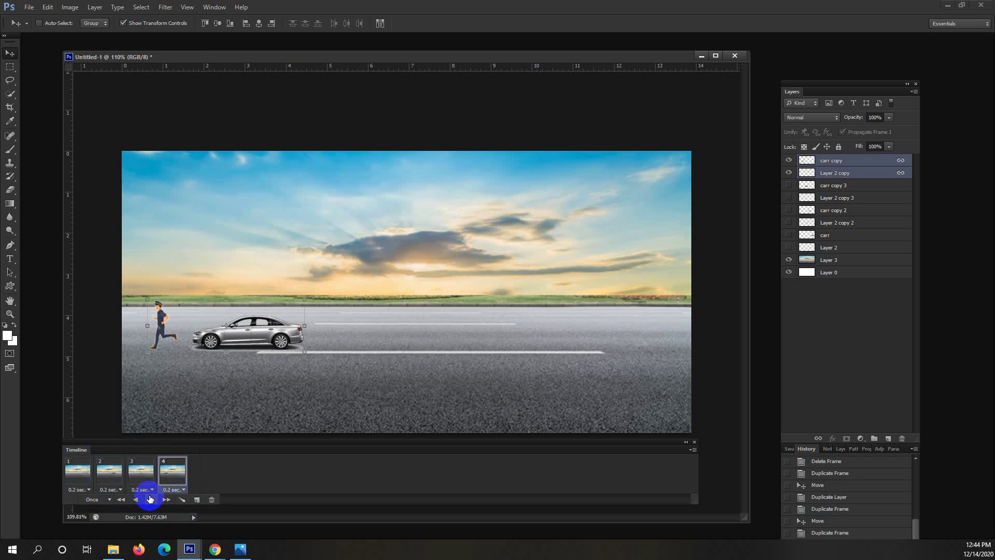
Set the animation's looping option to 3 times and play it
{"action": "left_click", "coordinate": [109, 500]}
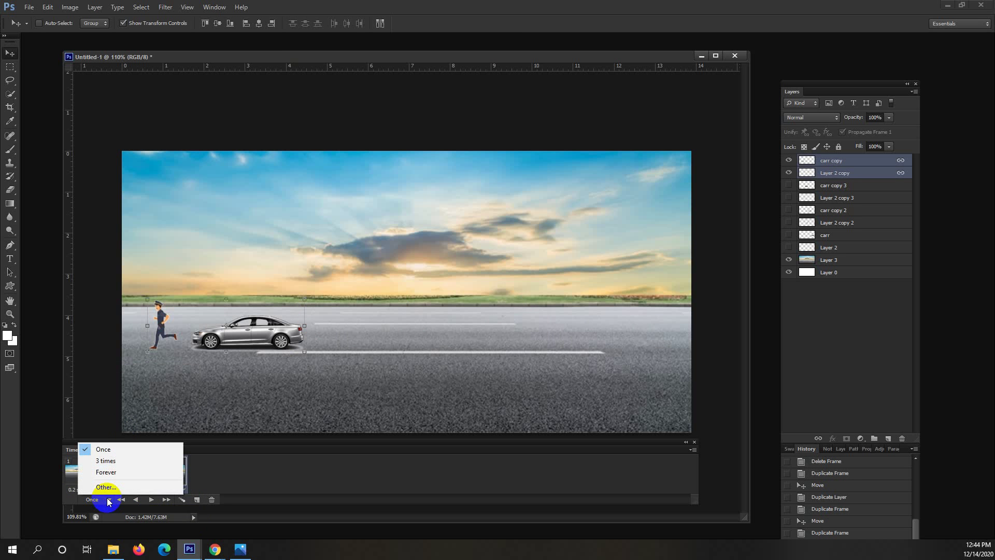
{"action": "left_click", "coordinate": [120, 460]}
{"action": "left_click", "coordinate": [151, 499]}
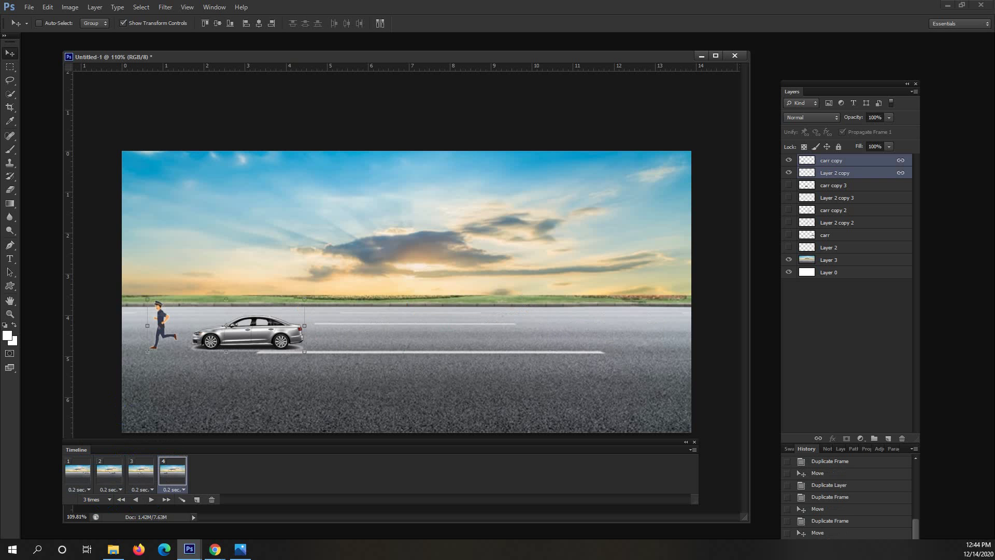
Set the animation's looping option to Forever, play it, activate the Rectangular Marquee tool, and stop playback
{"action": "left_click", "coordinate": [111, 500]}
{"action": "left_click", "coordinate": [118, 471]}
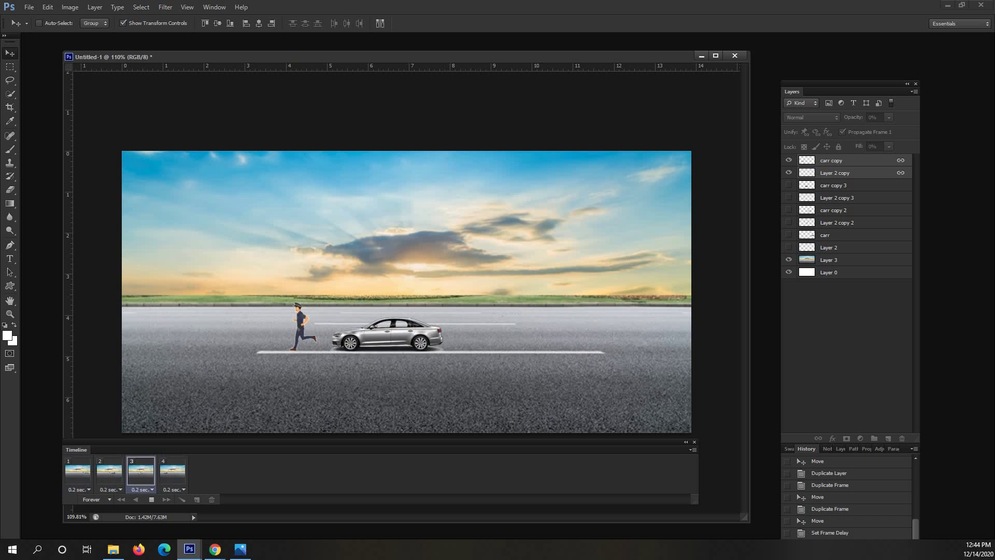
{"action": "left_click", "coordinate": [13, 70]}
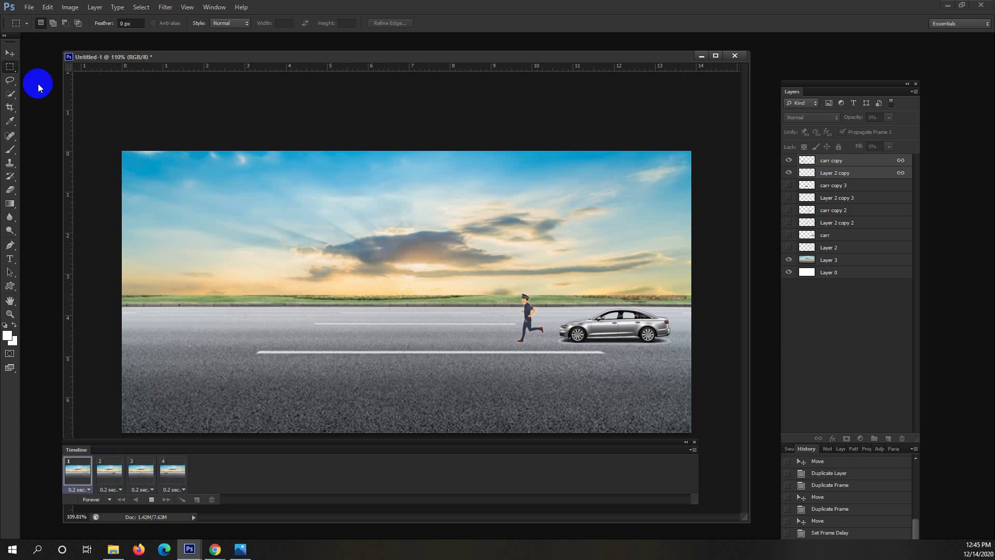
{"action": "left_click", "coordinate": [152, 499]}
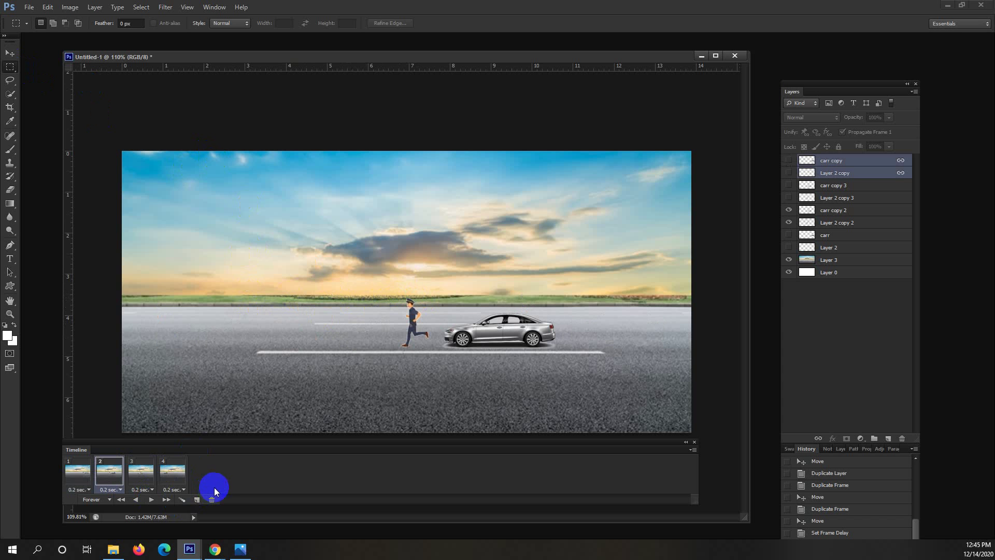
Switch to the Chrome window with the car png Google search
{"action": "mouse_move", "coordinate": [223, 548]}
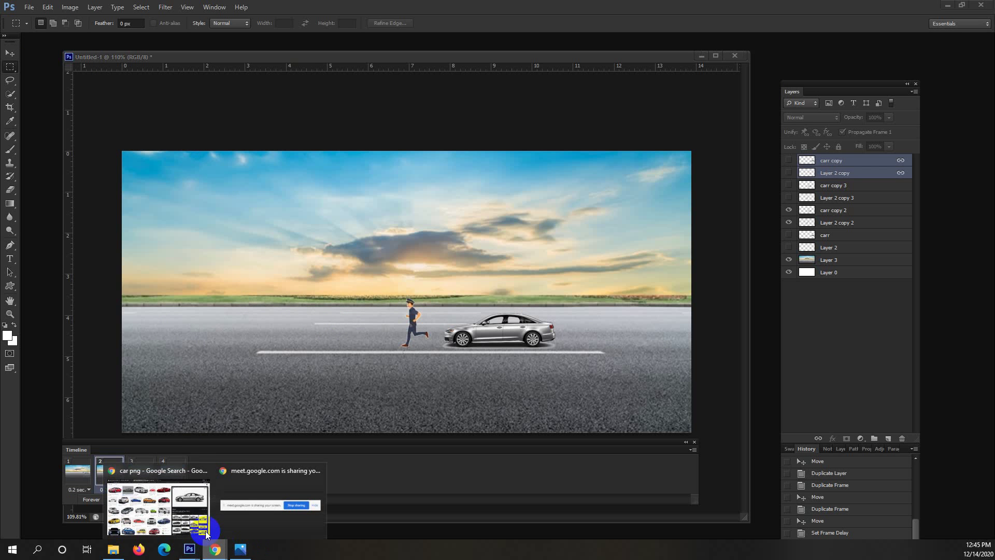
{"action": "left_click", "coordinate": [211, 471]}
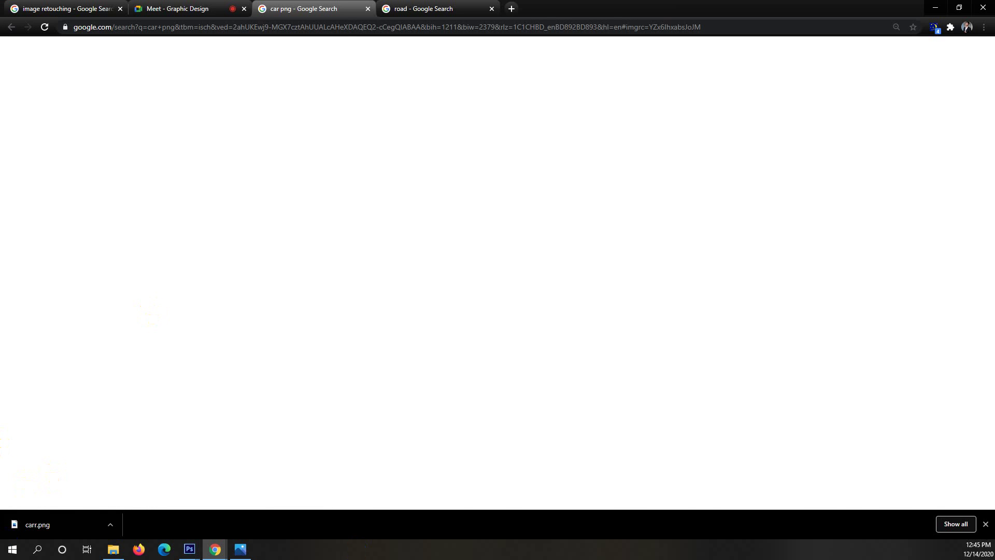